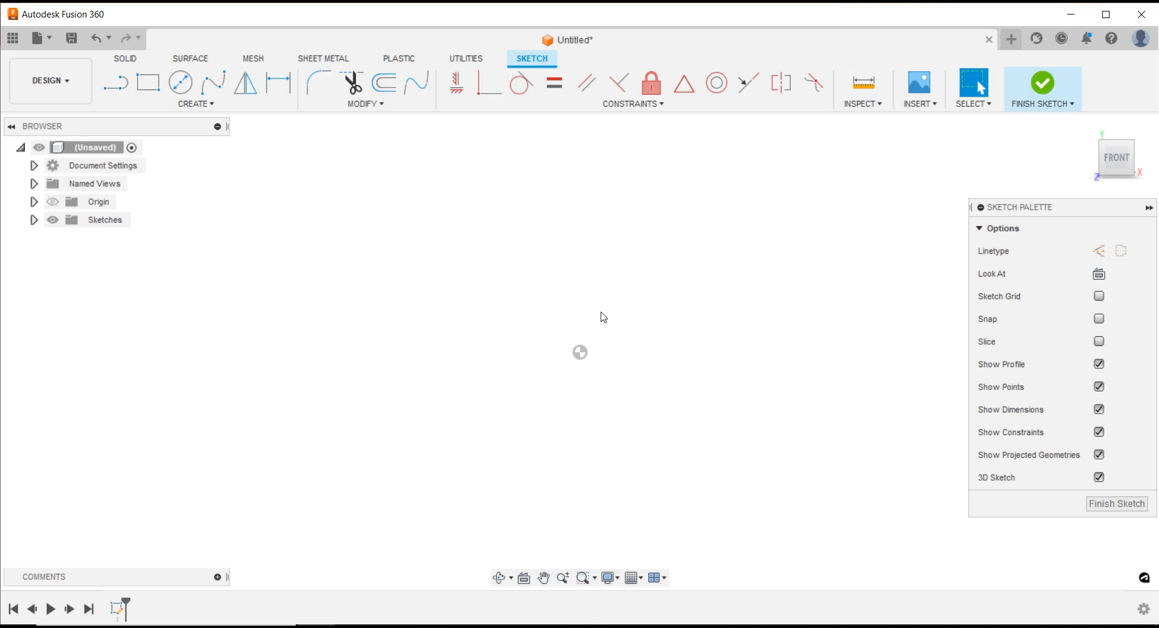
- Sketch a vertical center-to-center slot downward from the origin, about 48 mm between centers and about 80 mm wide
left_click(193, 106)
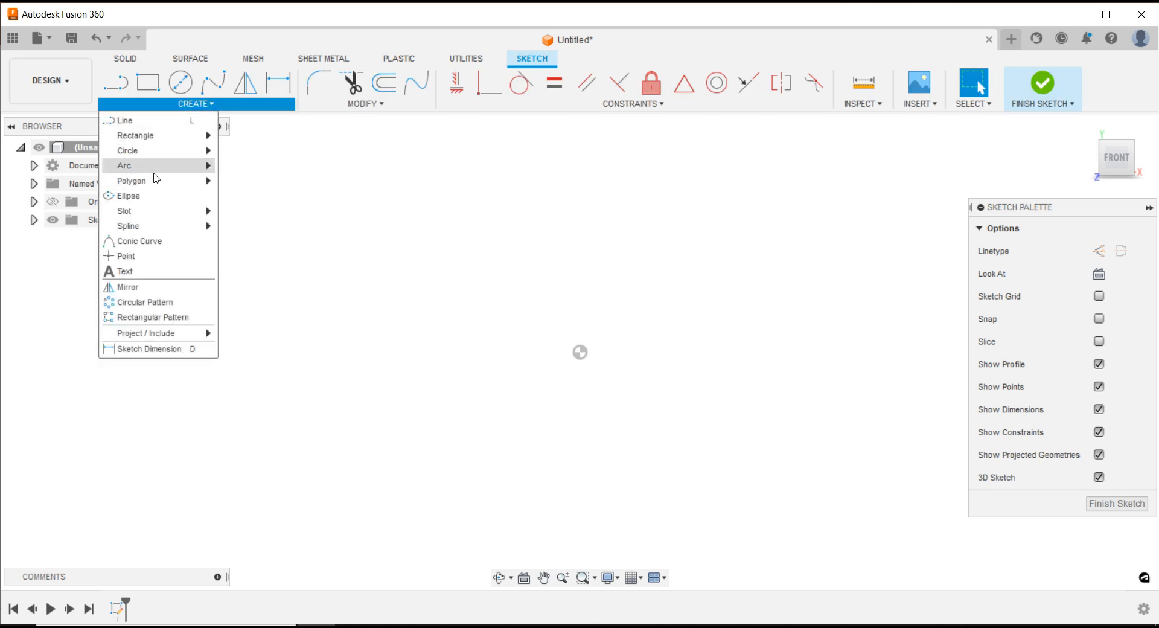
mouse_move(159, 209)
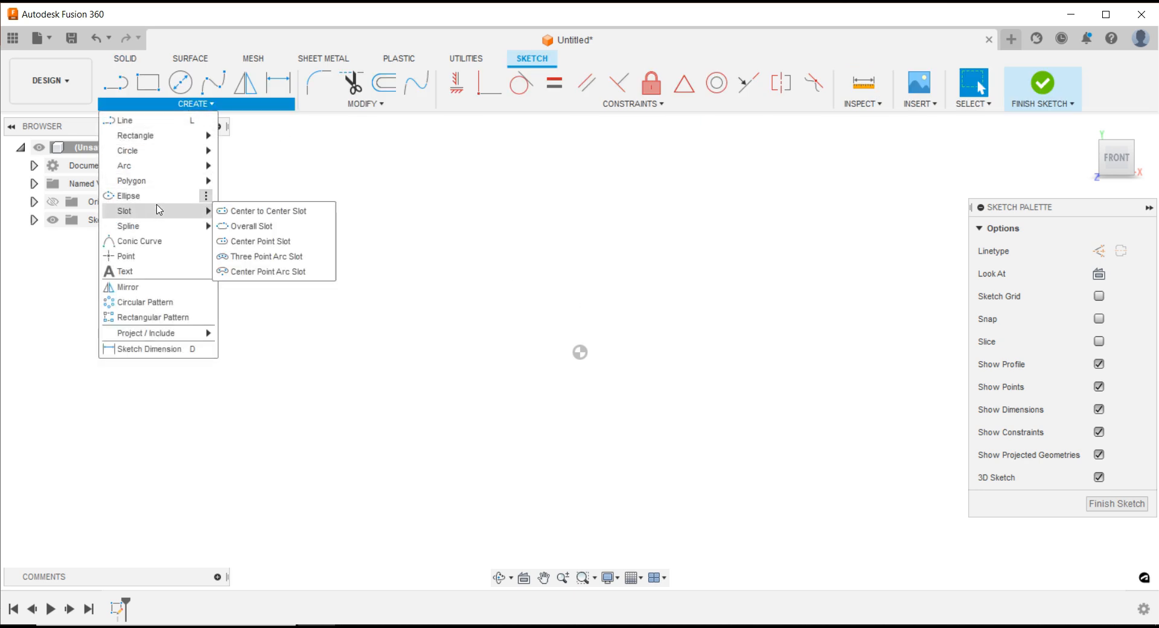
left_click(273, 212)
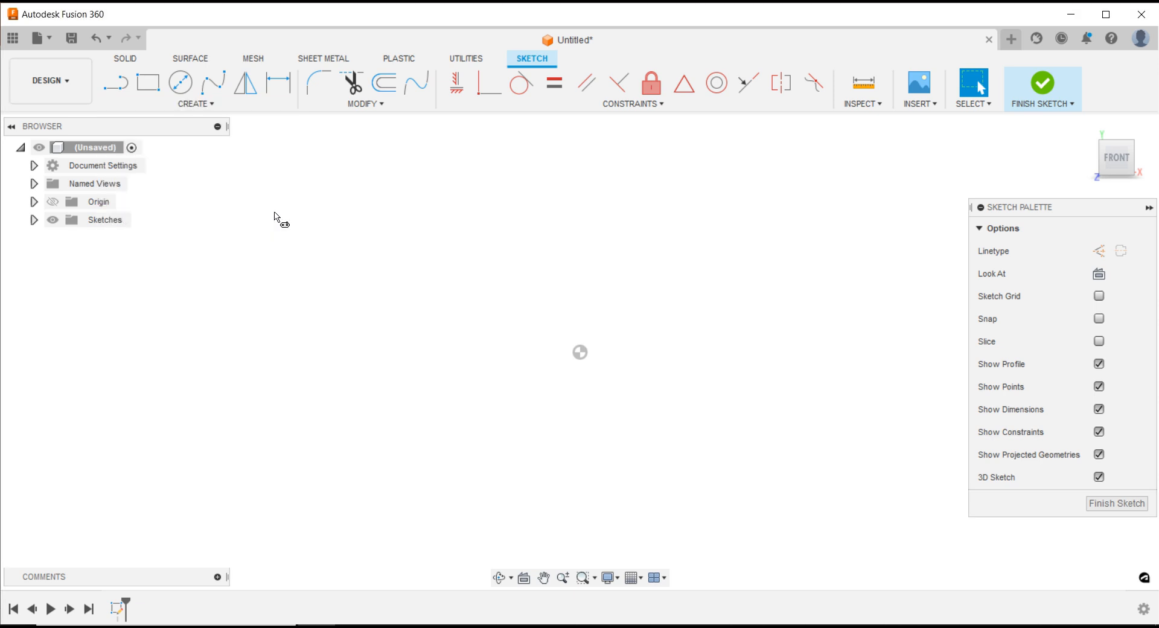
left_click(584, 351)
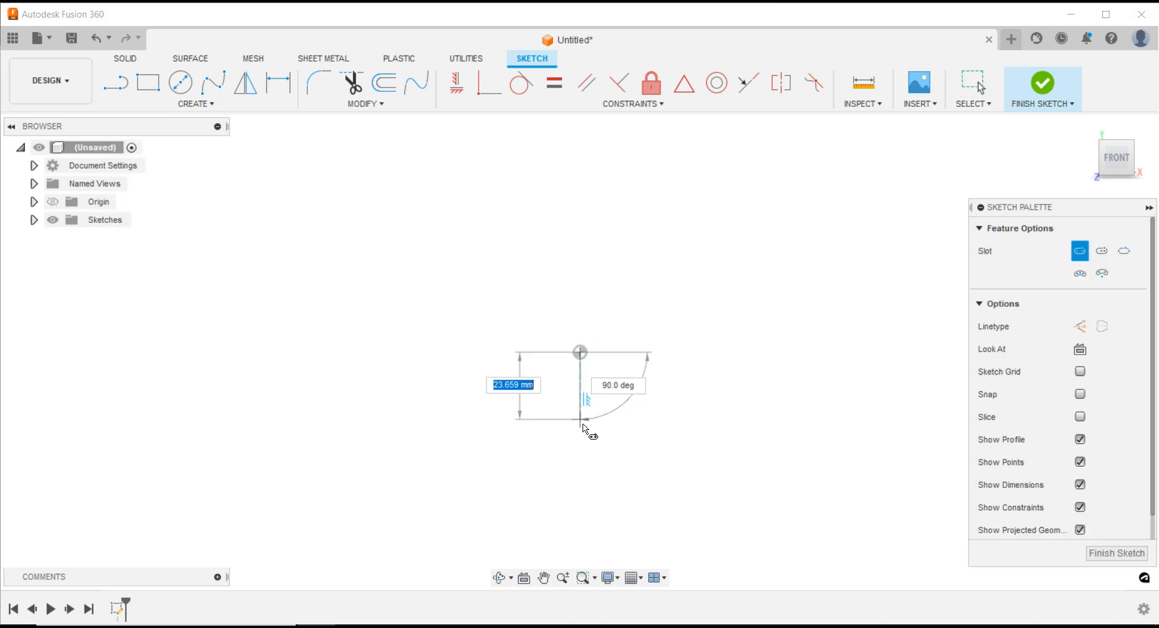
left_click(580, 483)
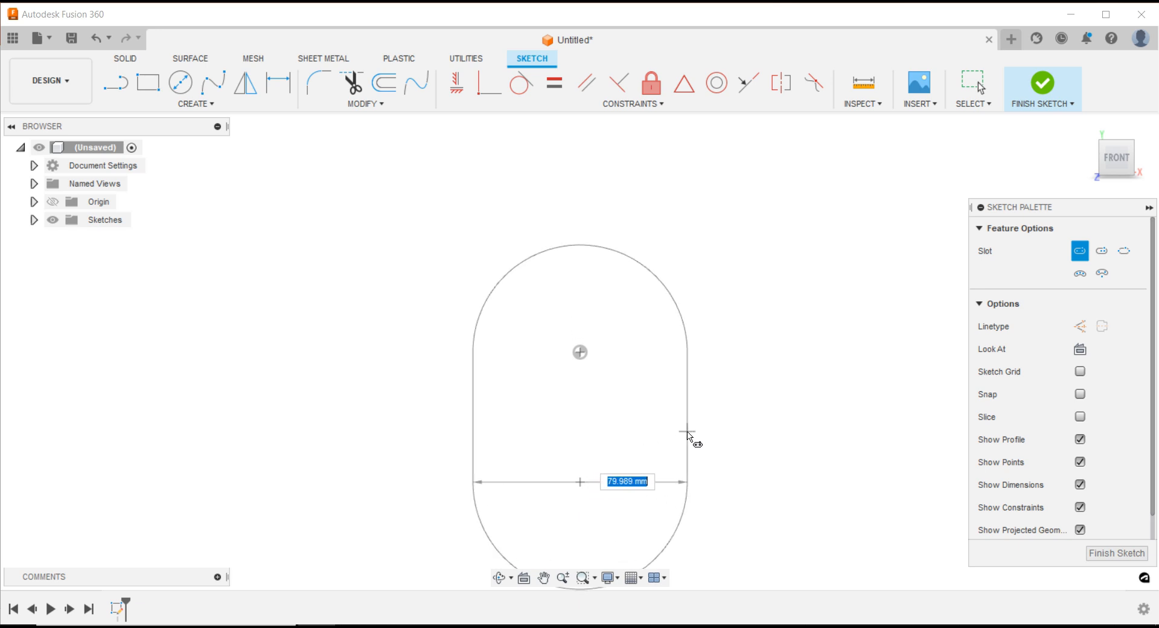
left_click(690, 439)
scroll(730, 328, "down", 4)
scroll(775, 424, "up", 4)
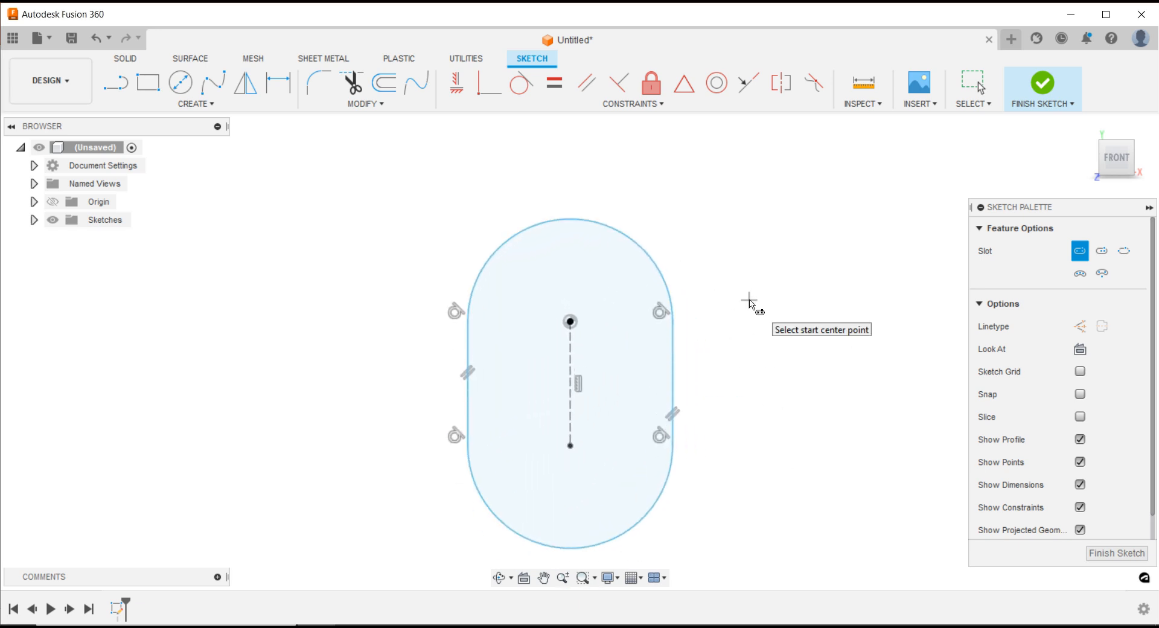
key("Escape")
- Dimension the slot's width between its two straight sides as 64 mm, placing the dimension below the slot
key("d")
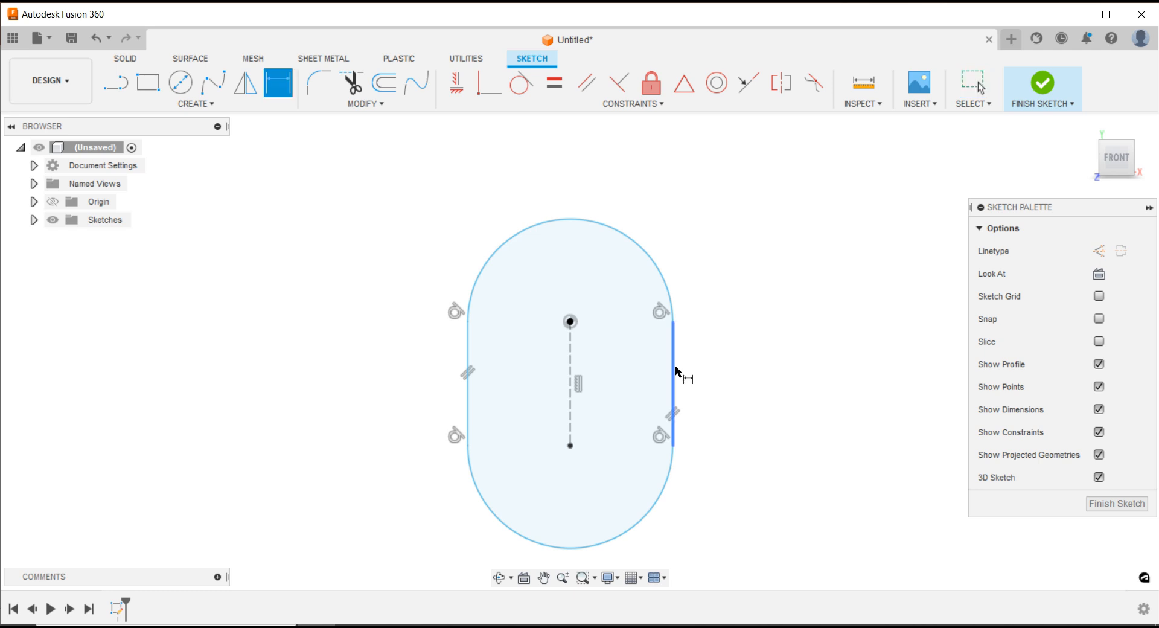
left_click(675, 371)
left_click(470, 401)
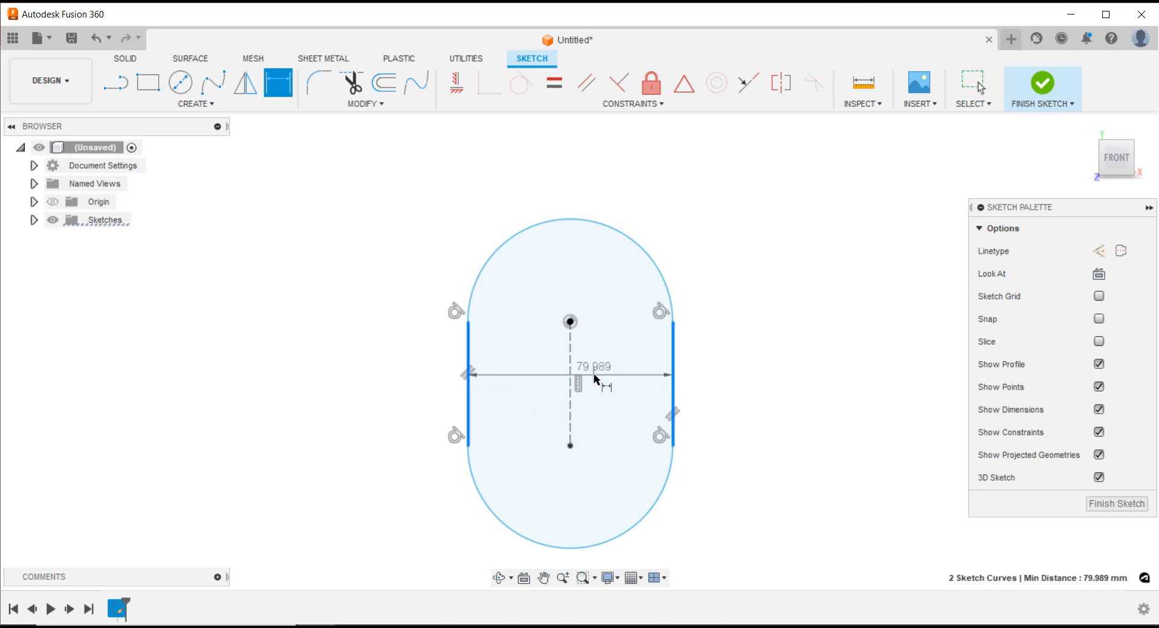
scroll(593, 373, "down", 4)
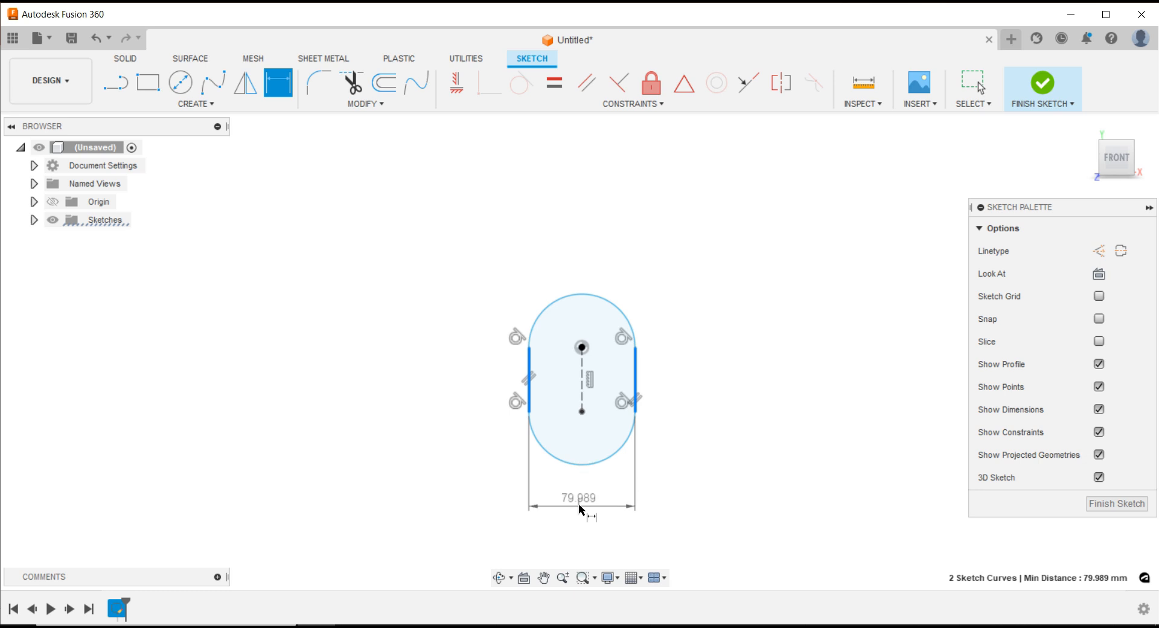
left_click(578, 505)
type("64")
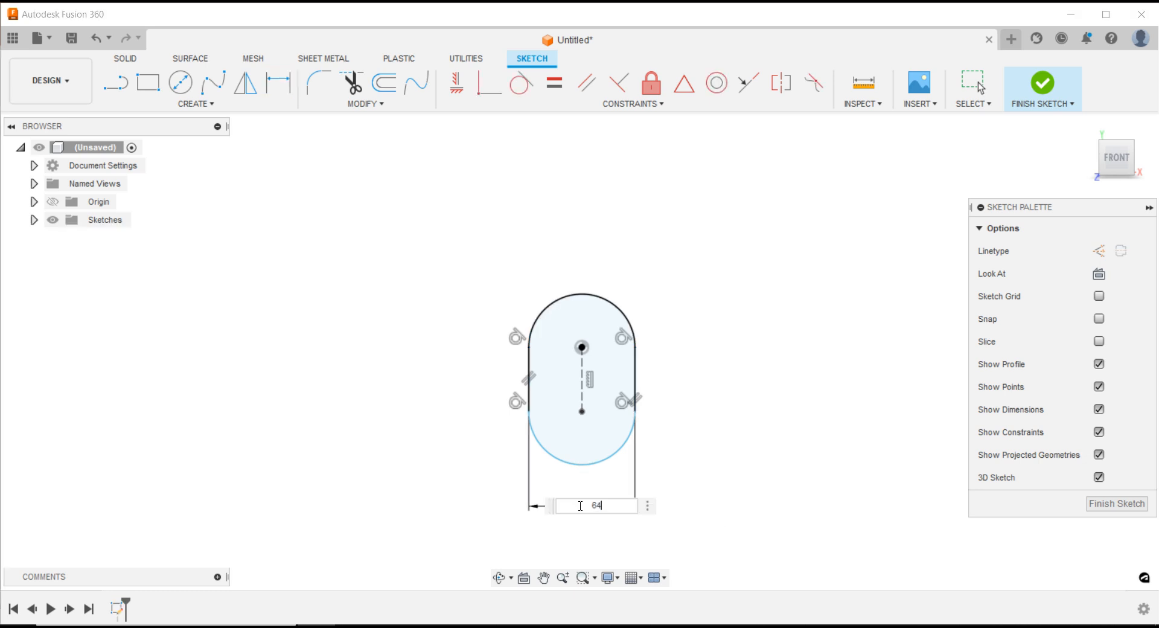
key("Return")
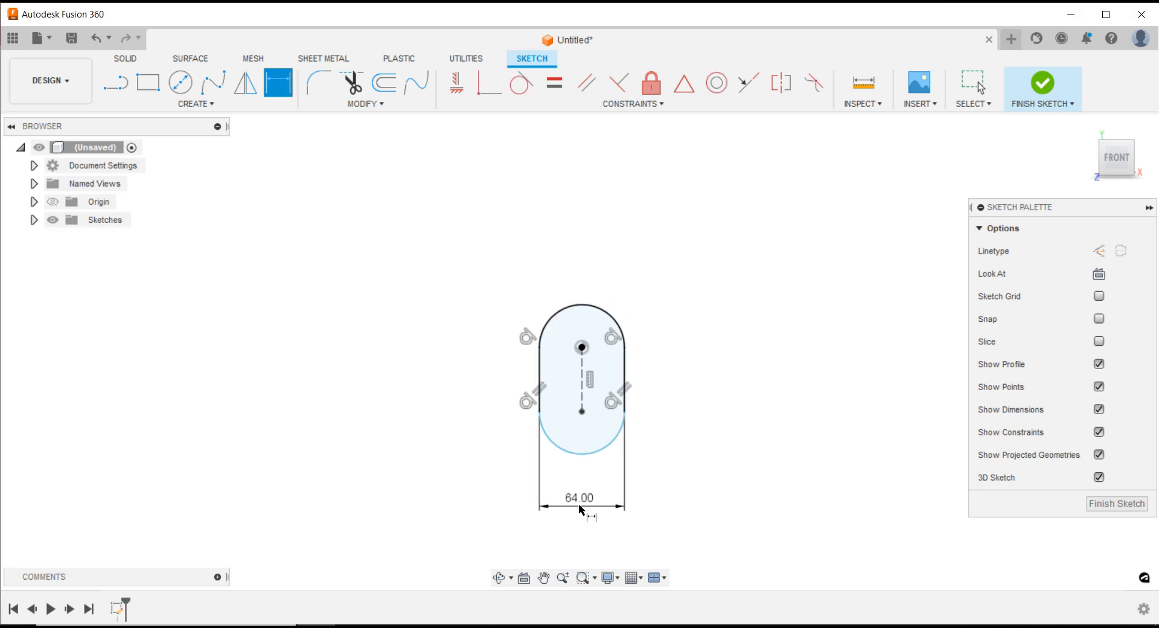
- Dimension the distance between the slot's two center points as 32 mm and move the width dimension closer to the slot
left_click(583, 413)
left_click(584, 349)
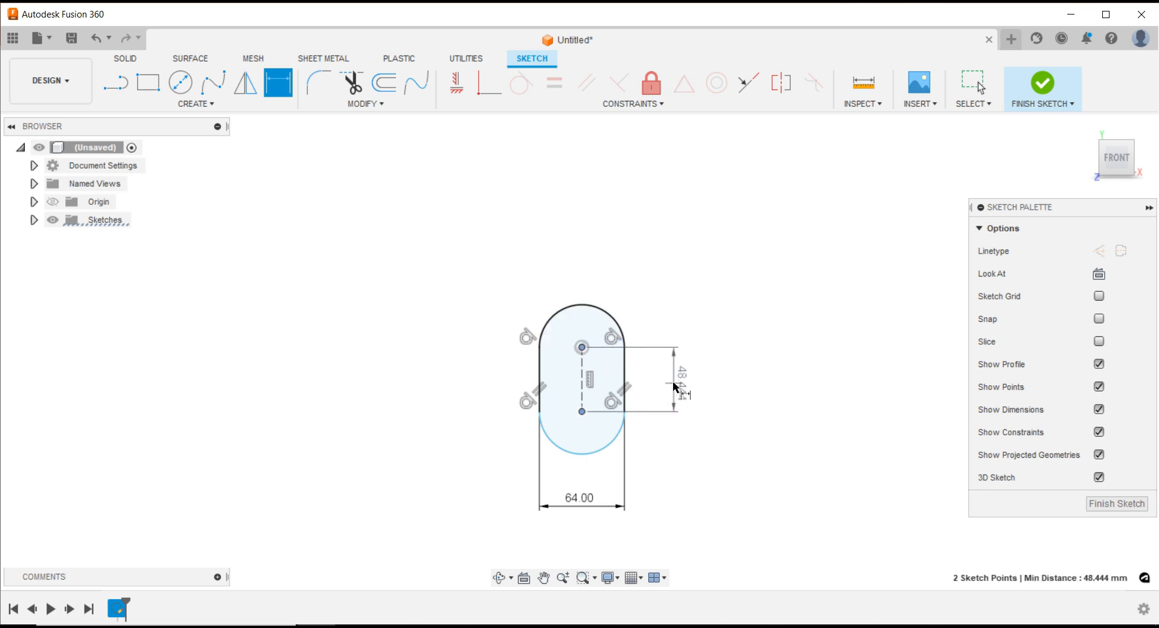
left_click(672, 381)
type("32")
key("Return")
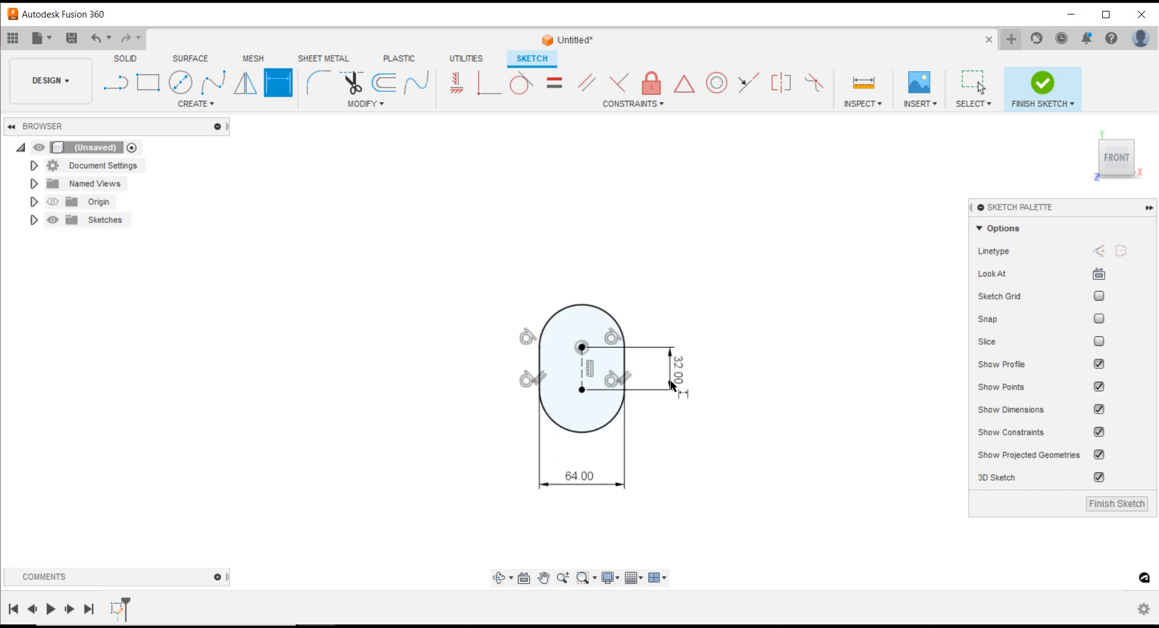
scroll(581, 401, "up", 3)
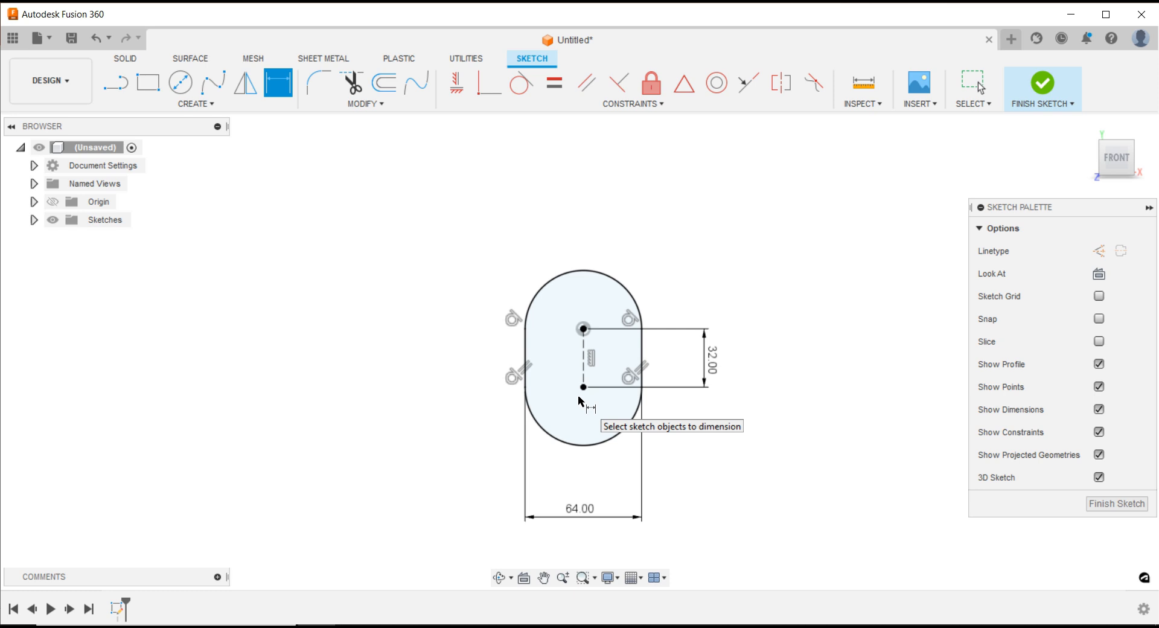
key("Escape")
left_click_drag(589, 510, 589, 495)
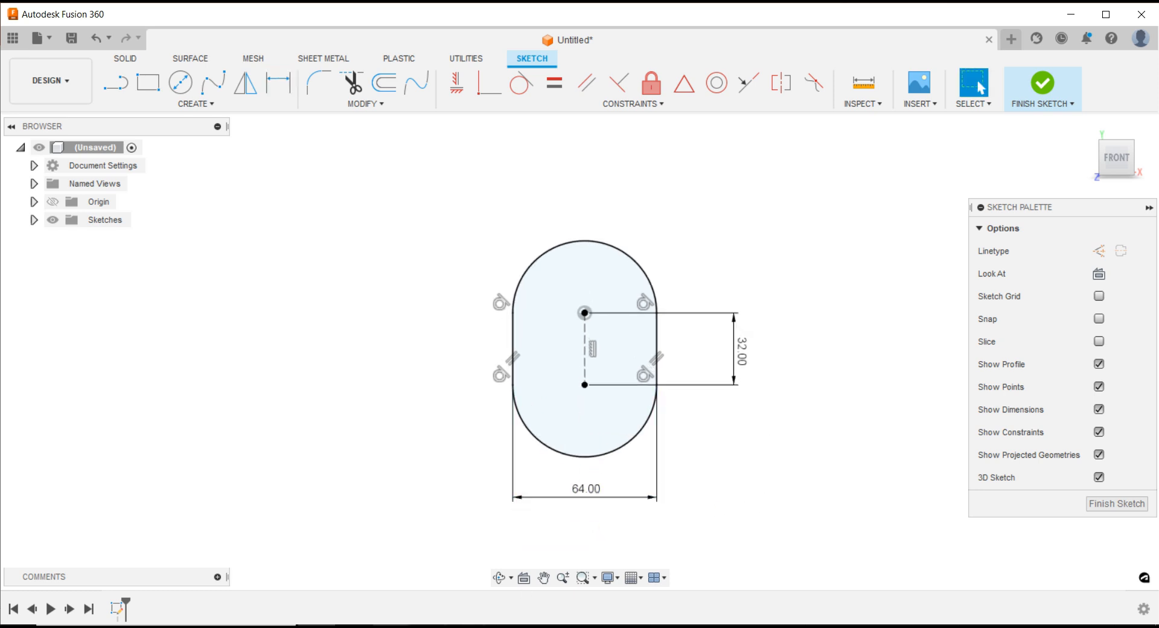
- Place two vertically aligned sketch points inside the slot, about 19 mm left of its upper and lower center points
key("alt+Tab")
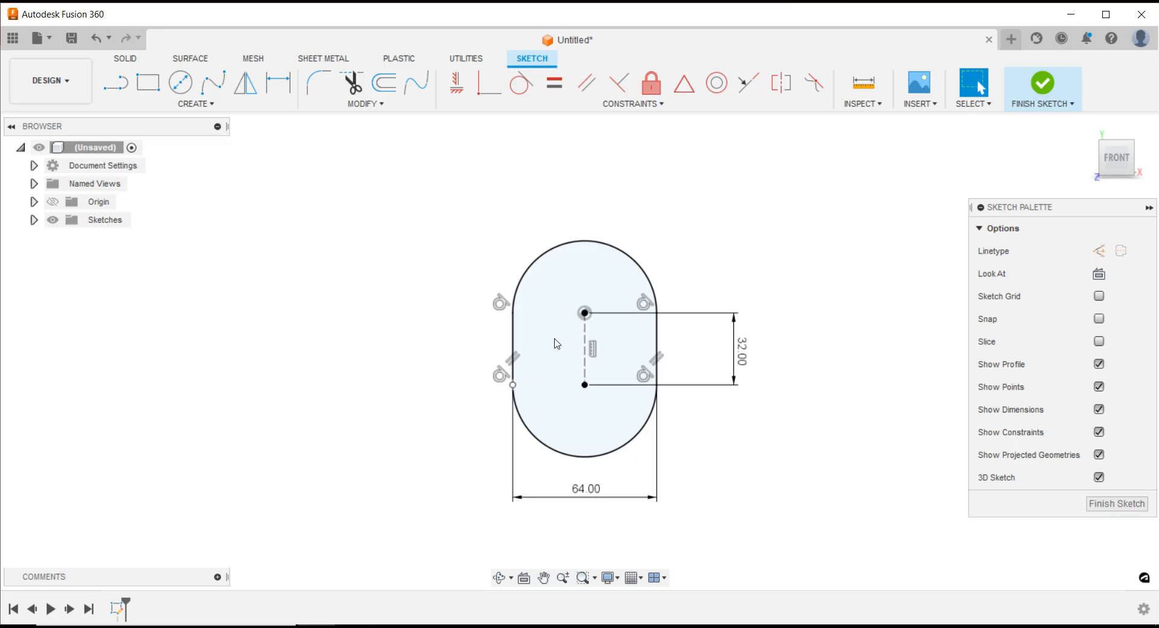
scroll(556, 339, "up", 3)
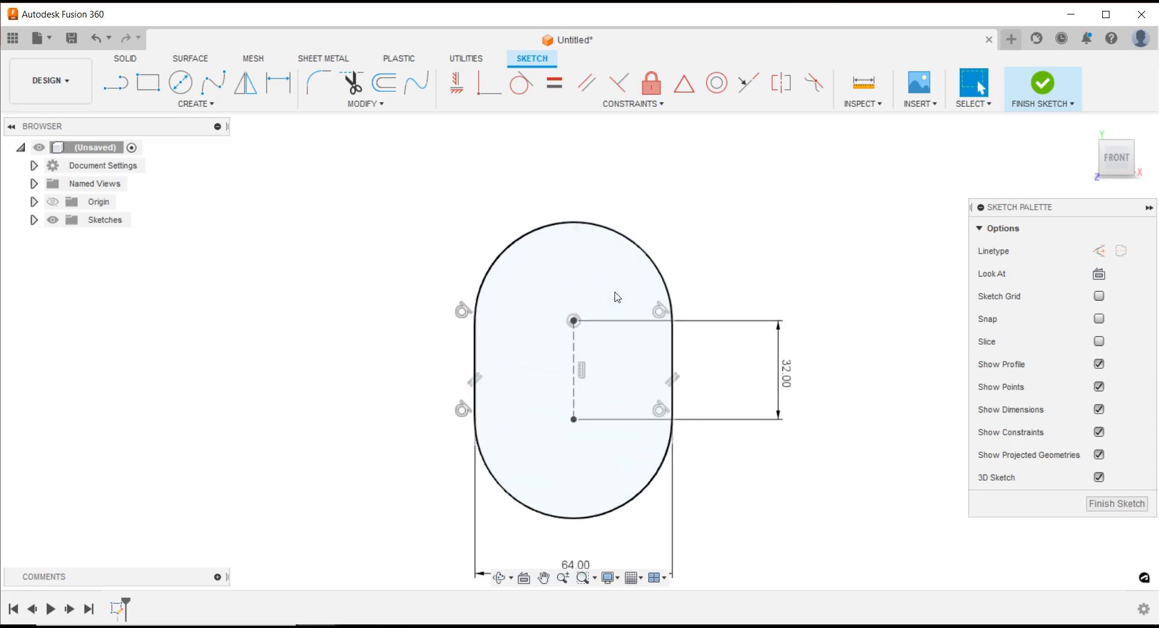
left_click(206, 105)
left_click(144, 259)
left_click(514, 321)
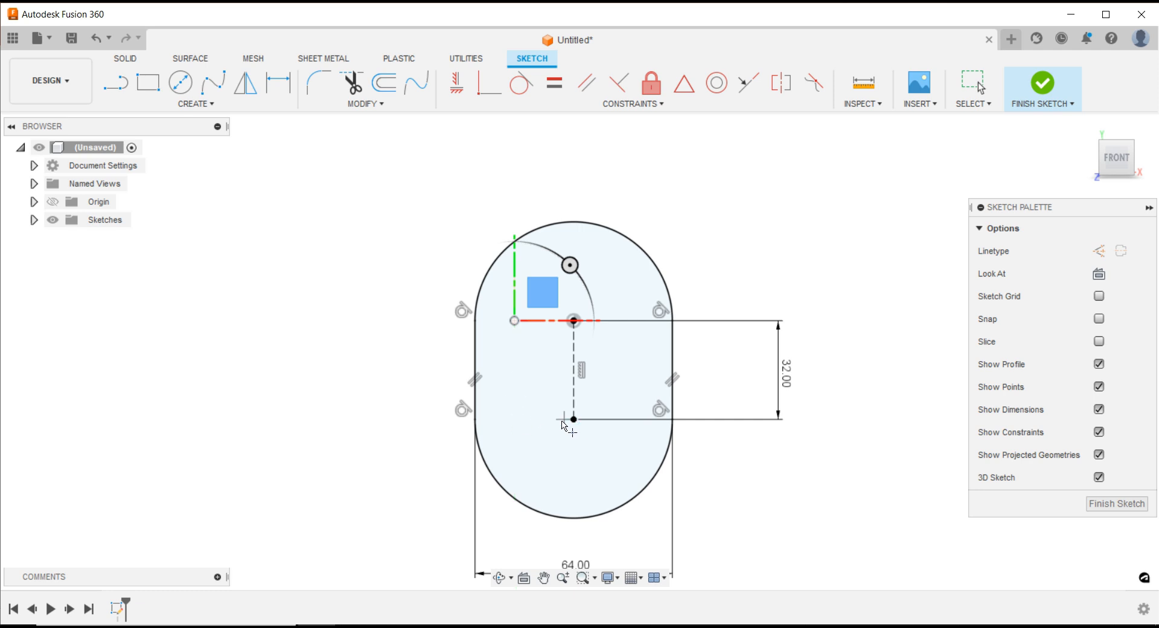
left_click(520, 422)
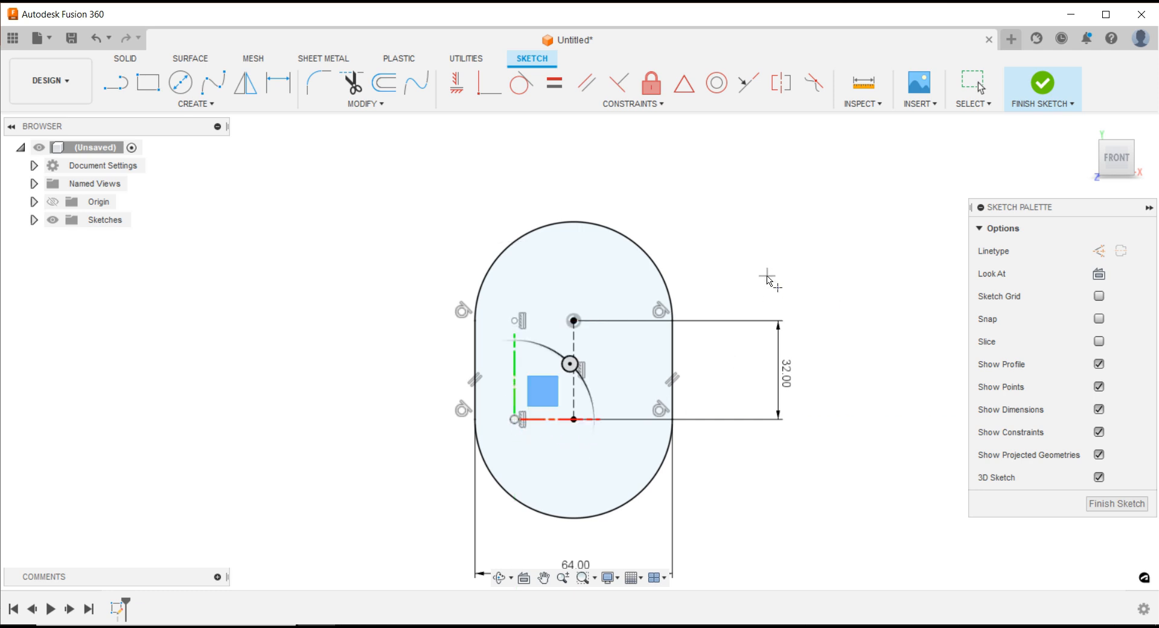
key("Escape")
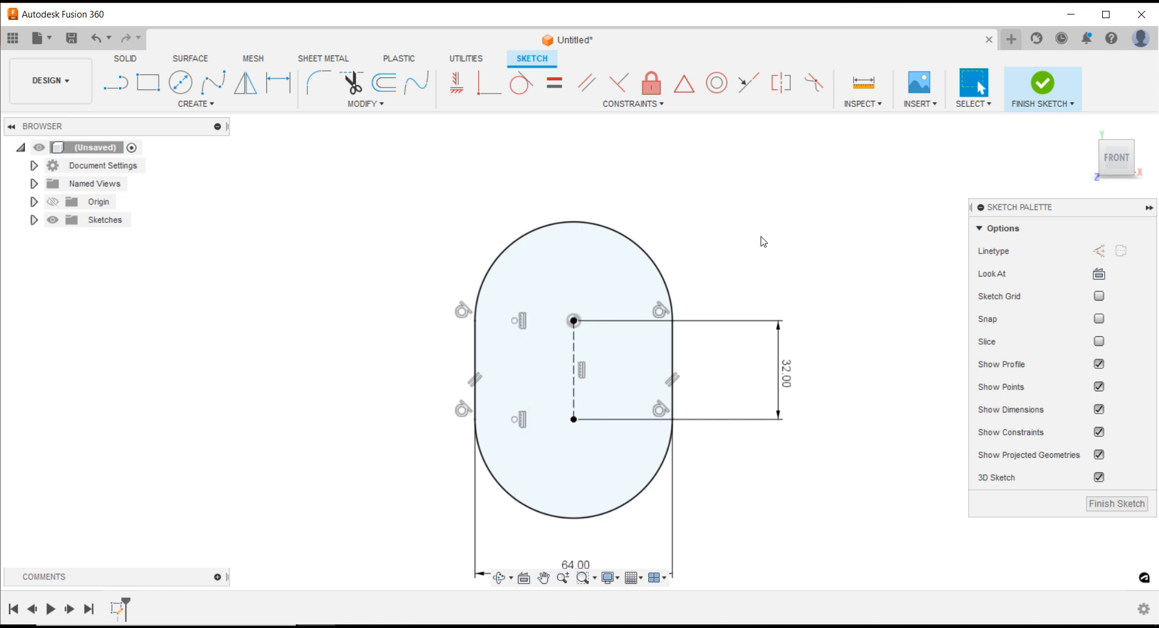
- Constrain each of the two sketch points horizontally to the slot center point beside it
left_click(457, 84)
left_click(514, 322)
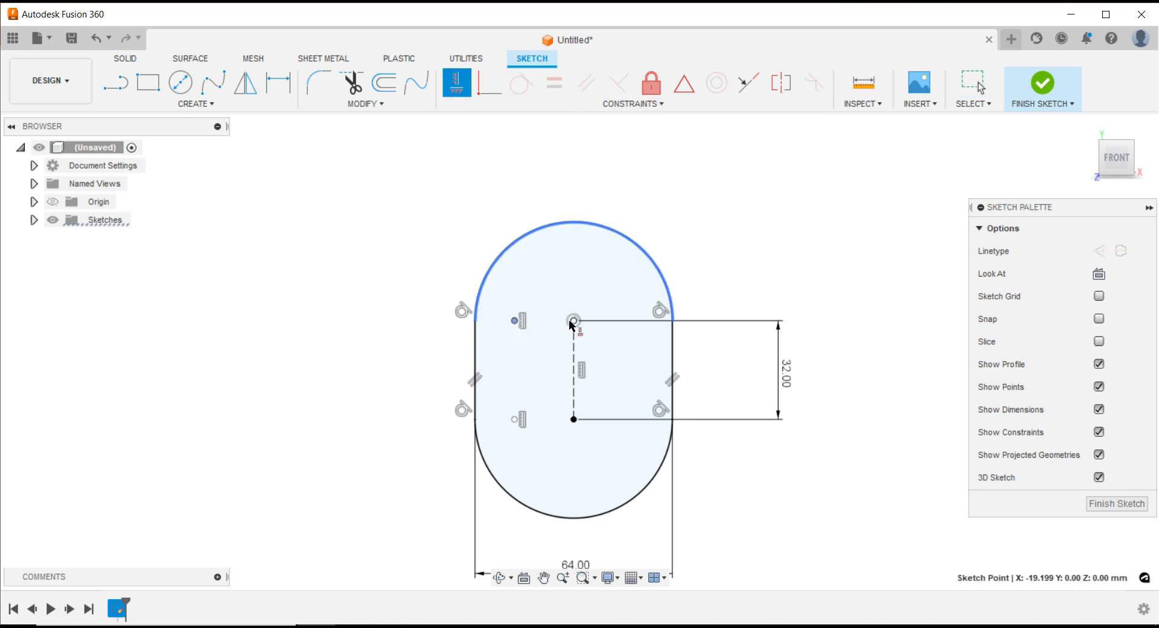
left_click(574, 321)
left_click(573, 419)
left_click(516, 419)
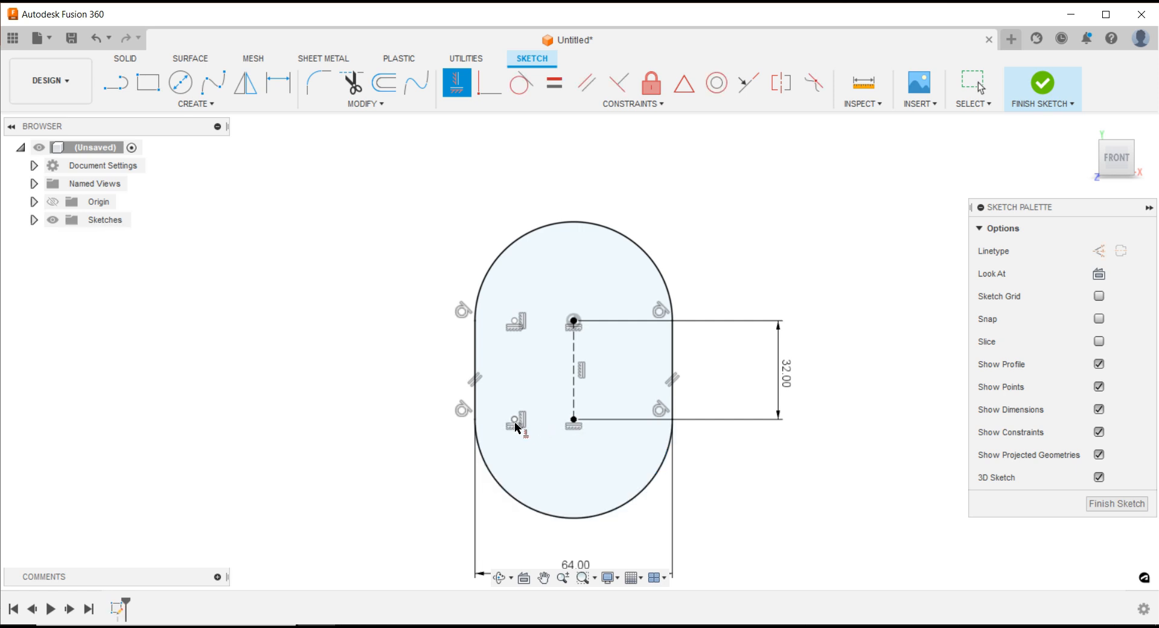
left_click(516, 323)
- Dimension the upper-left sketch point 24 mm from the slot's vertical centerline, placing the dimension above the slot
left_click(281, 89)
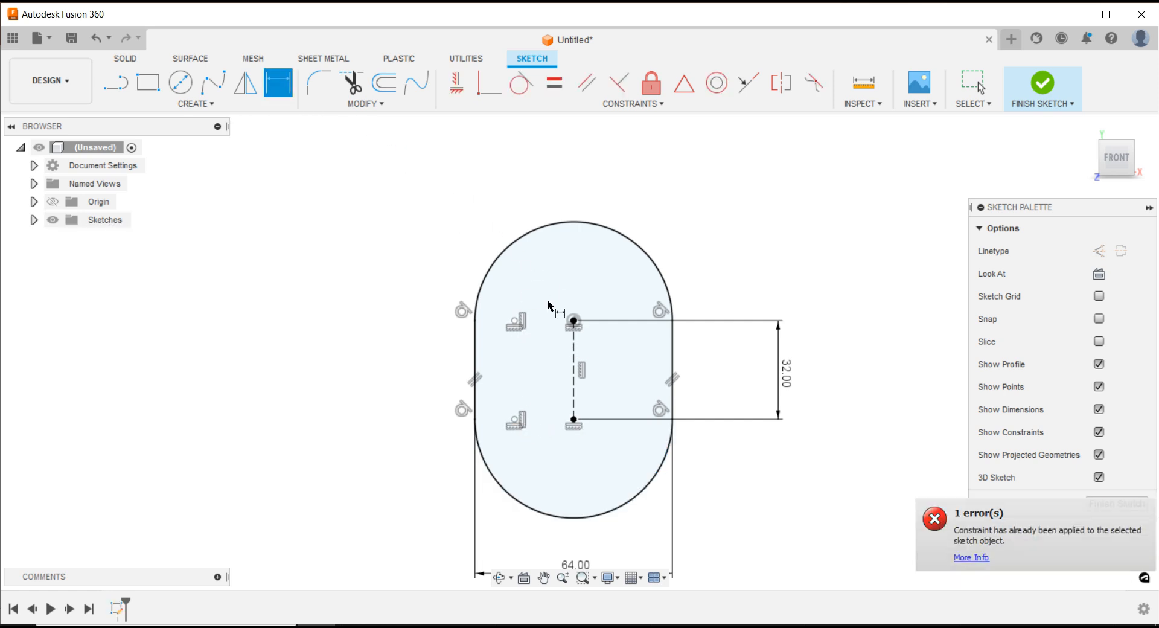
left_click(515, 323)
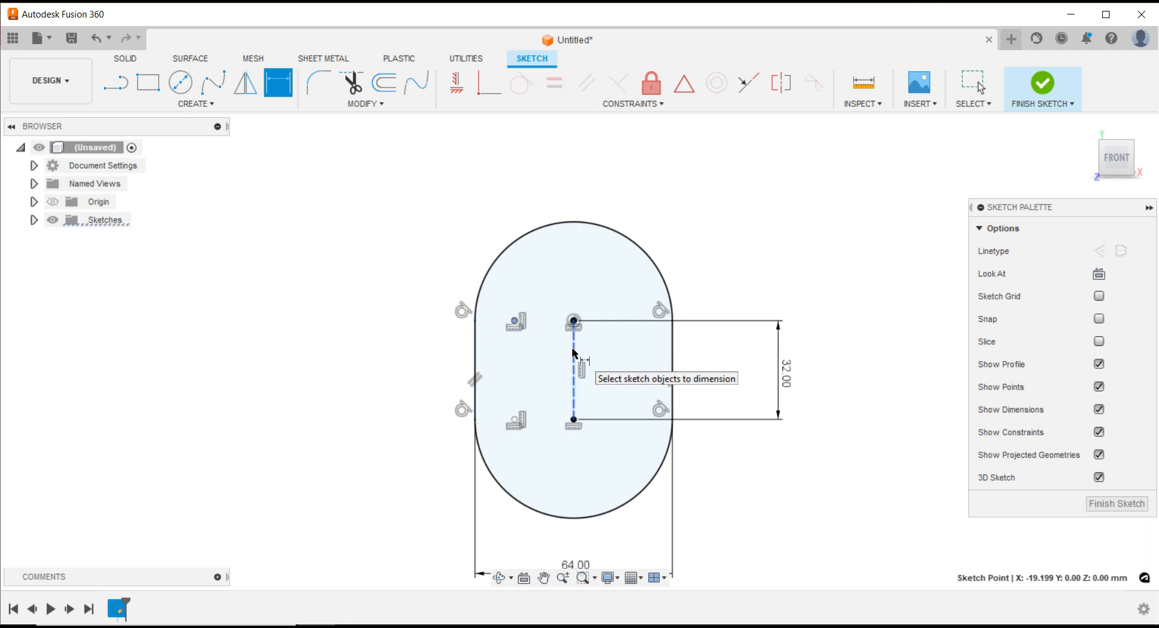
left_click(574, 354)
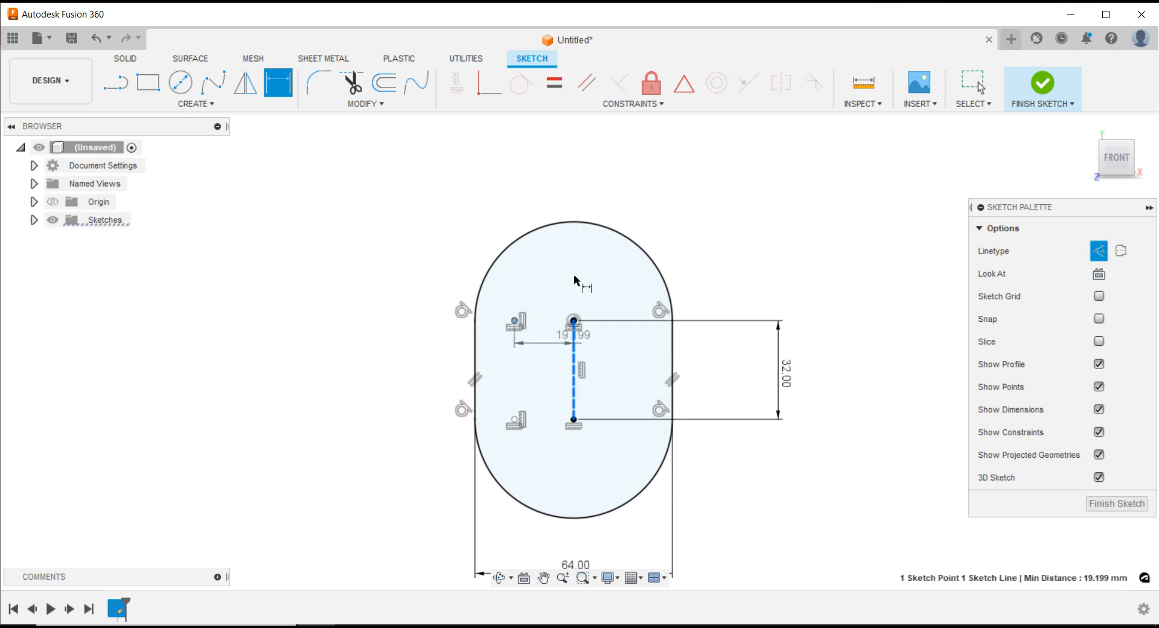
left_click(541, 176)
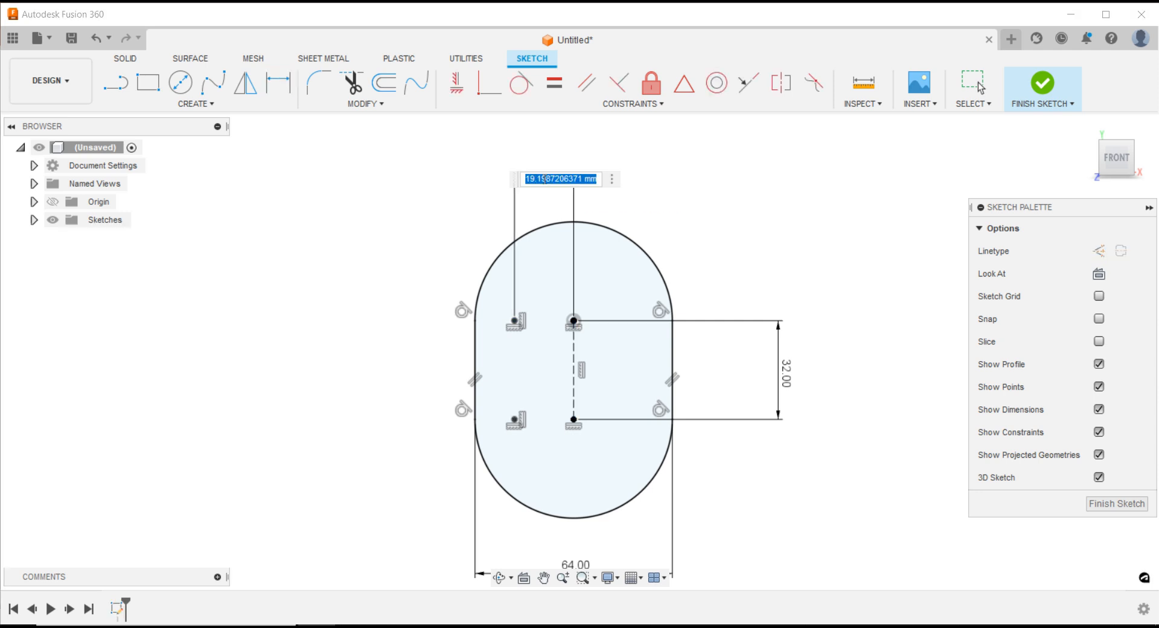
type("24")
key("Return")
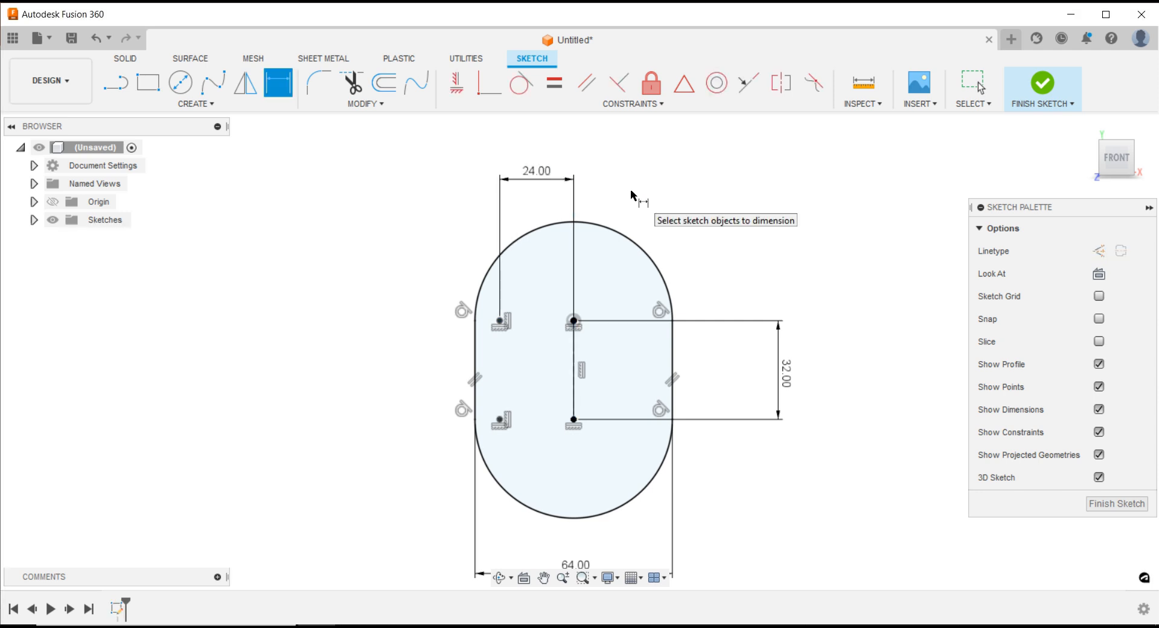
key("Escape")
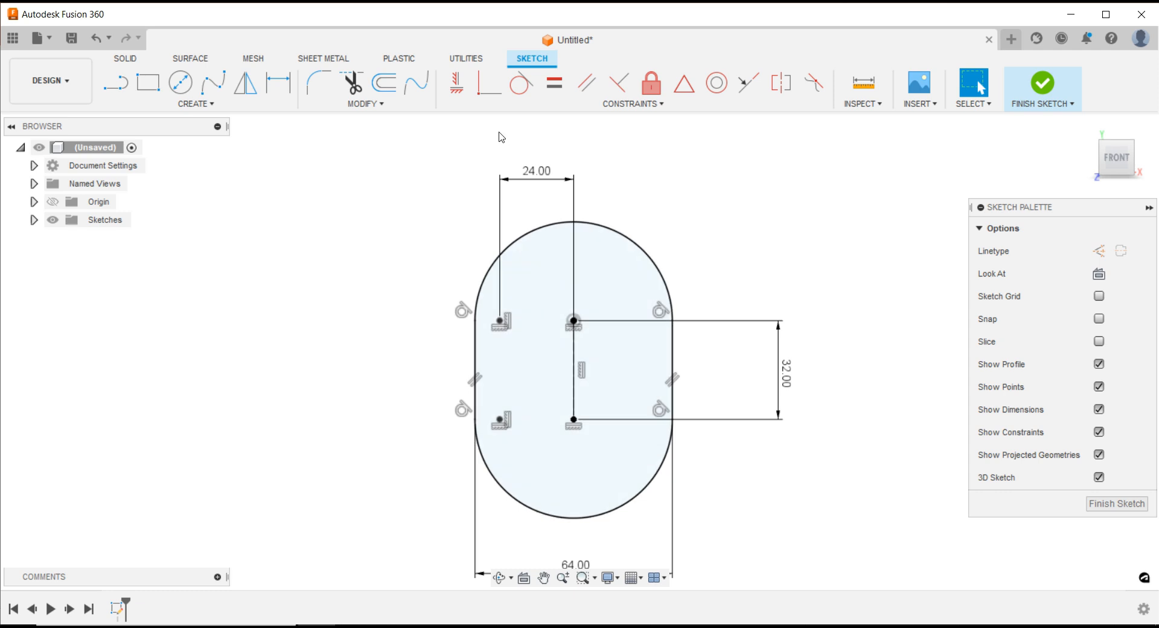
- Mirror the two left sketch points across the slot's vertical centerline
left_click(245, 83)
left_click(501, 322)
left_click(501, 420)
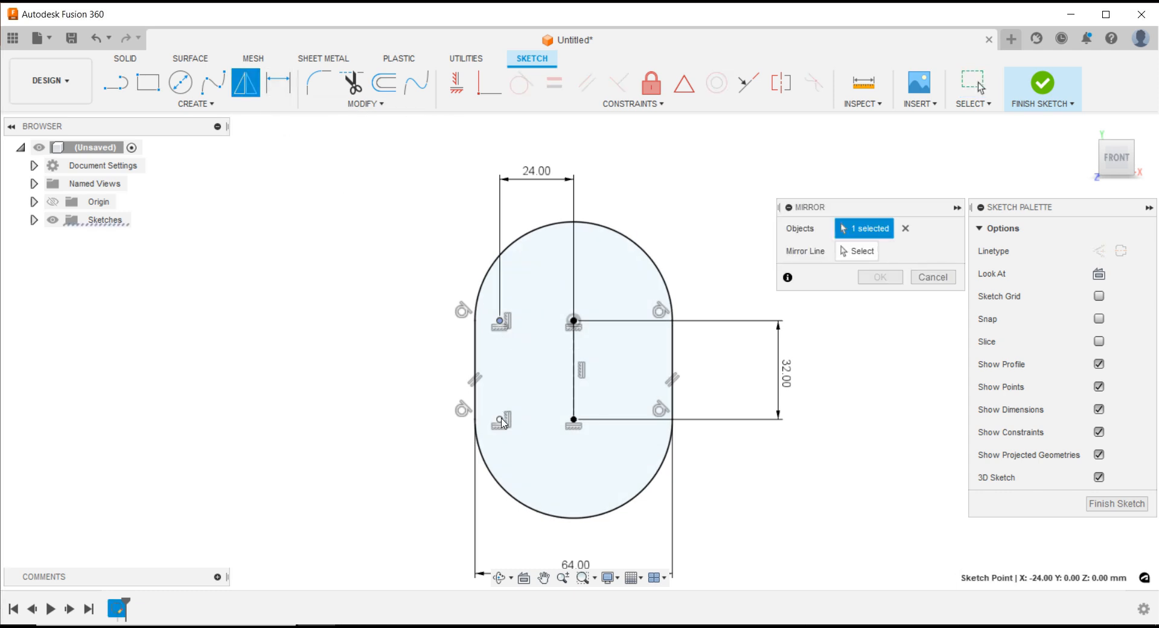
left_click(863, 253)
left_click(577, 359)
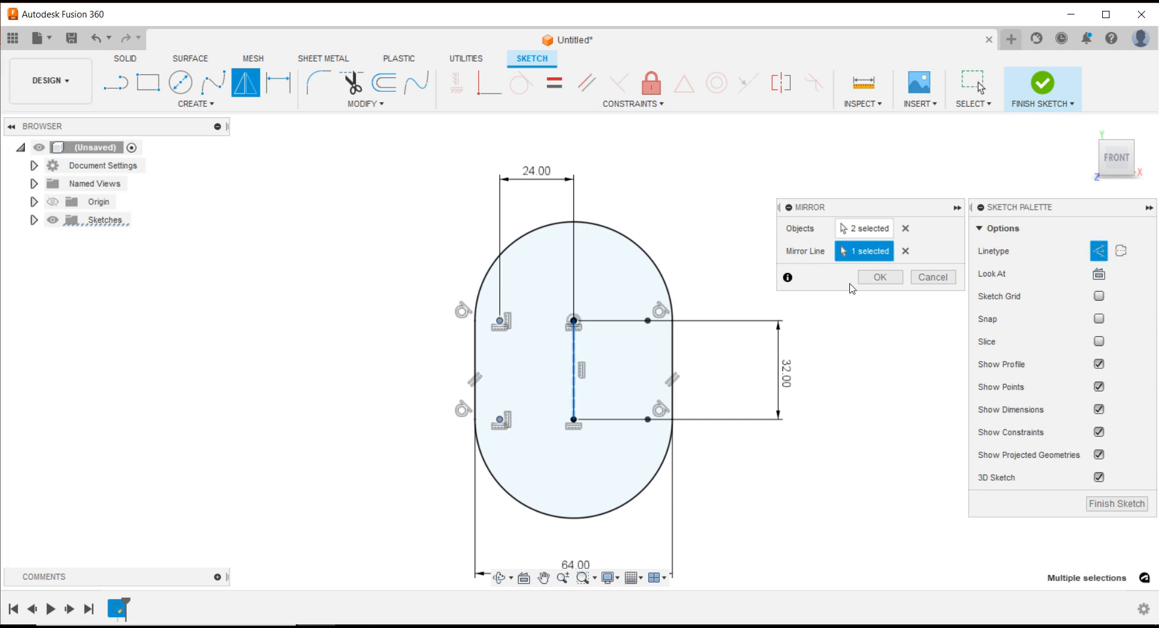
left_click(880, 277)
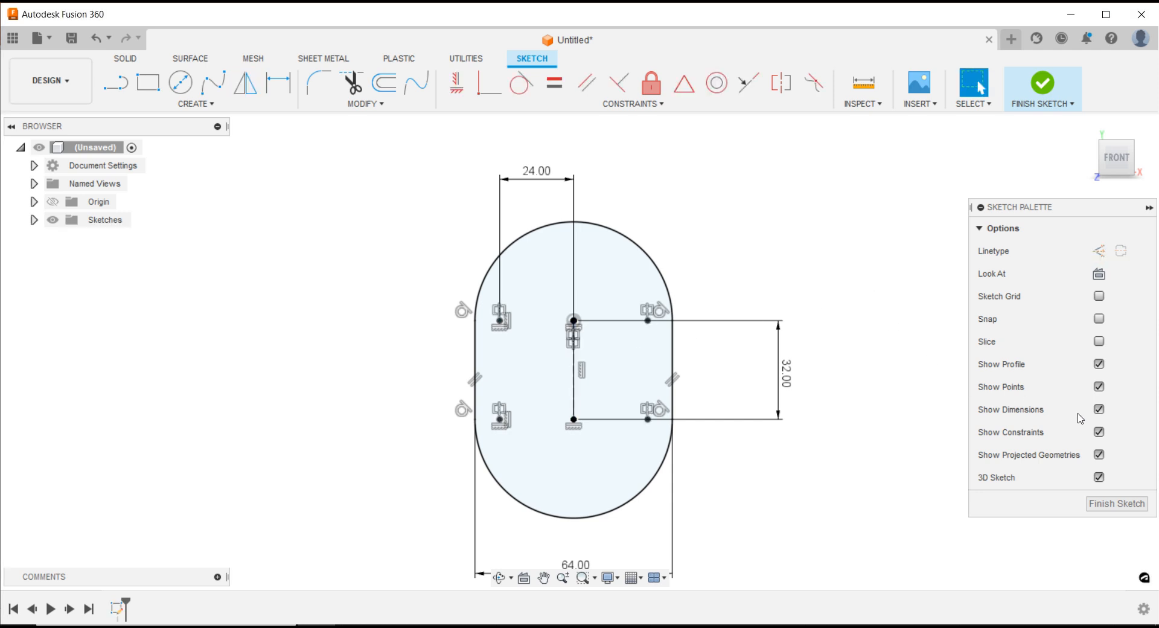
- Hide the constraint symbols in the sketch
left_click(1100, 433)
scroll(640, 336, "up", 2)
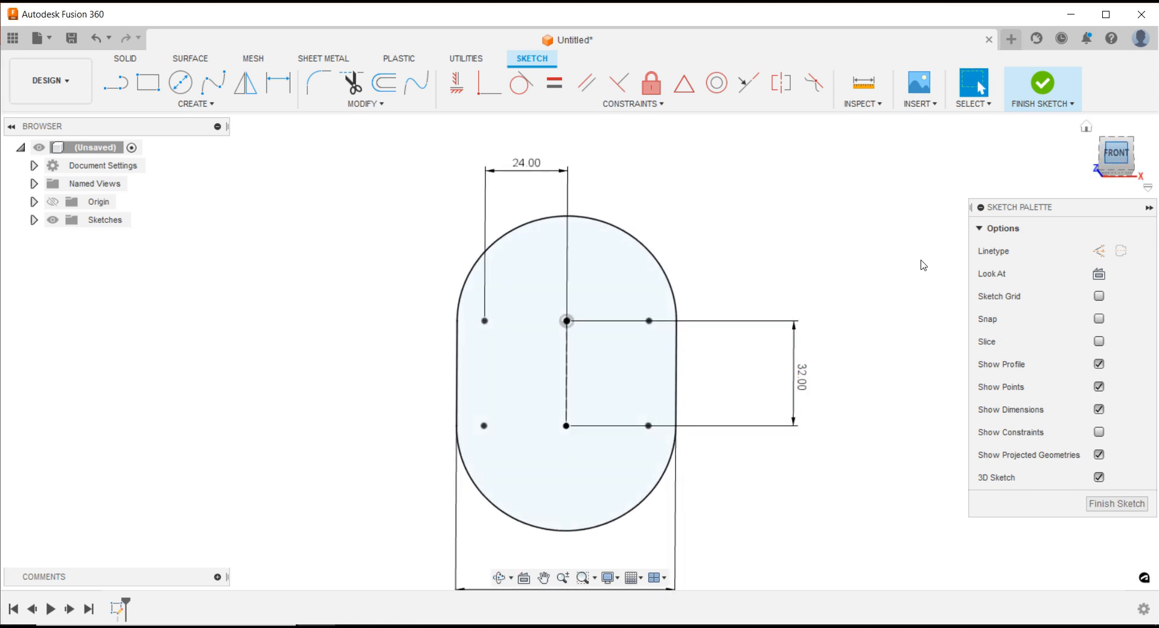
scroll(681, 336, "down", 4)
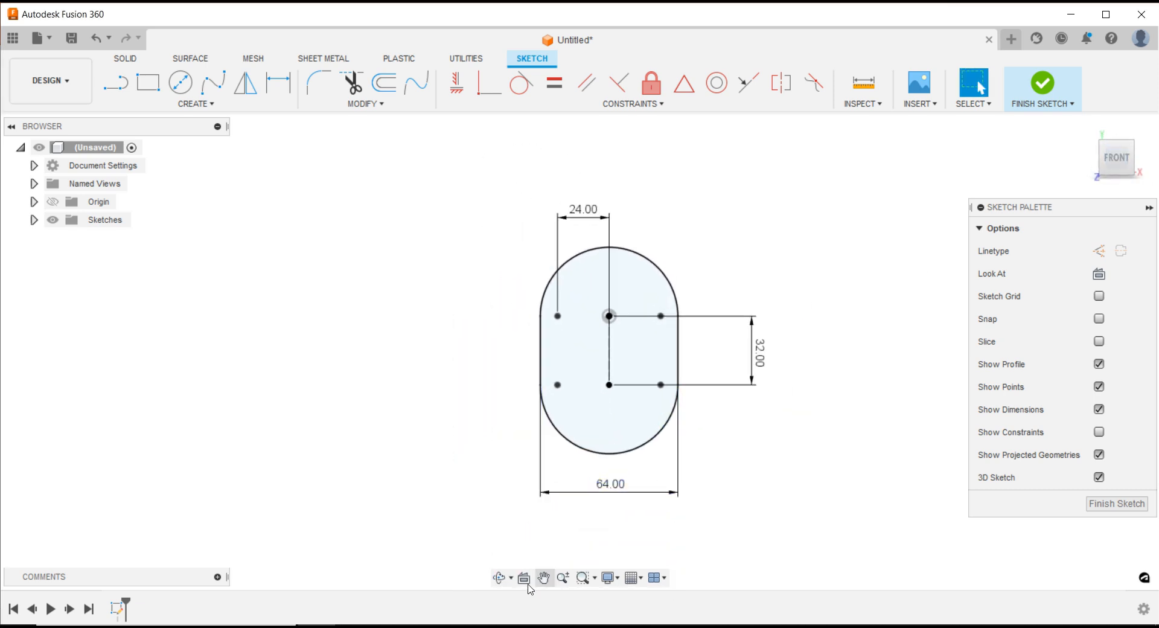
left_click(392, 626)
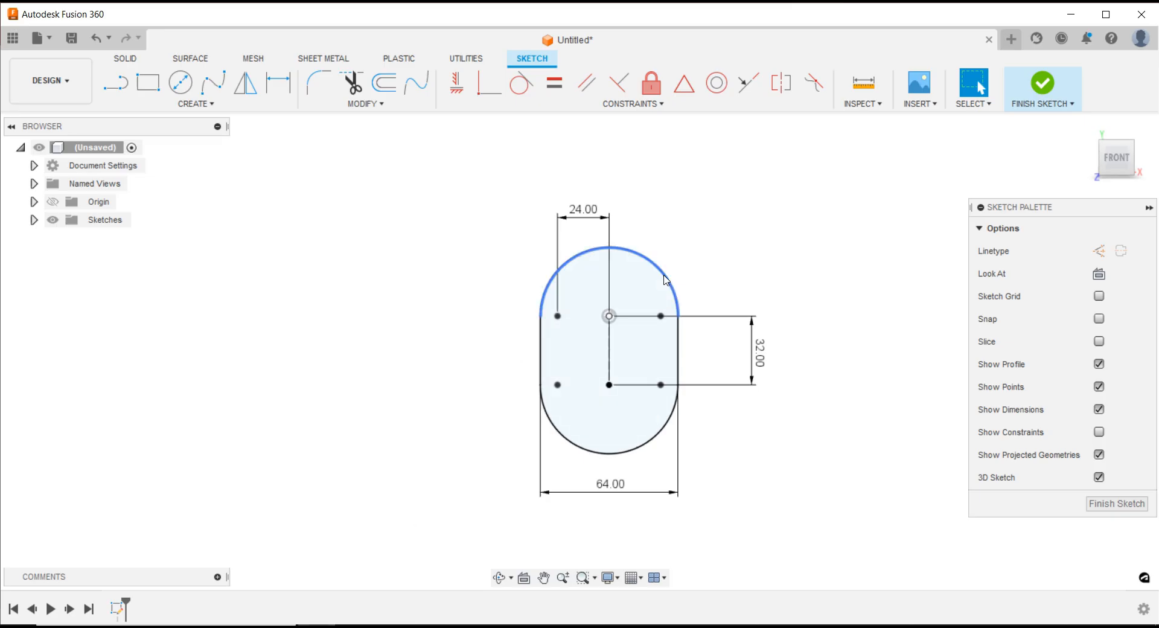
scroll(658, 290, "up", 5)
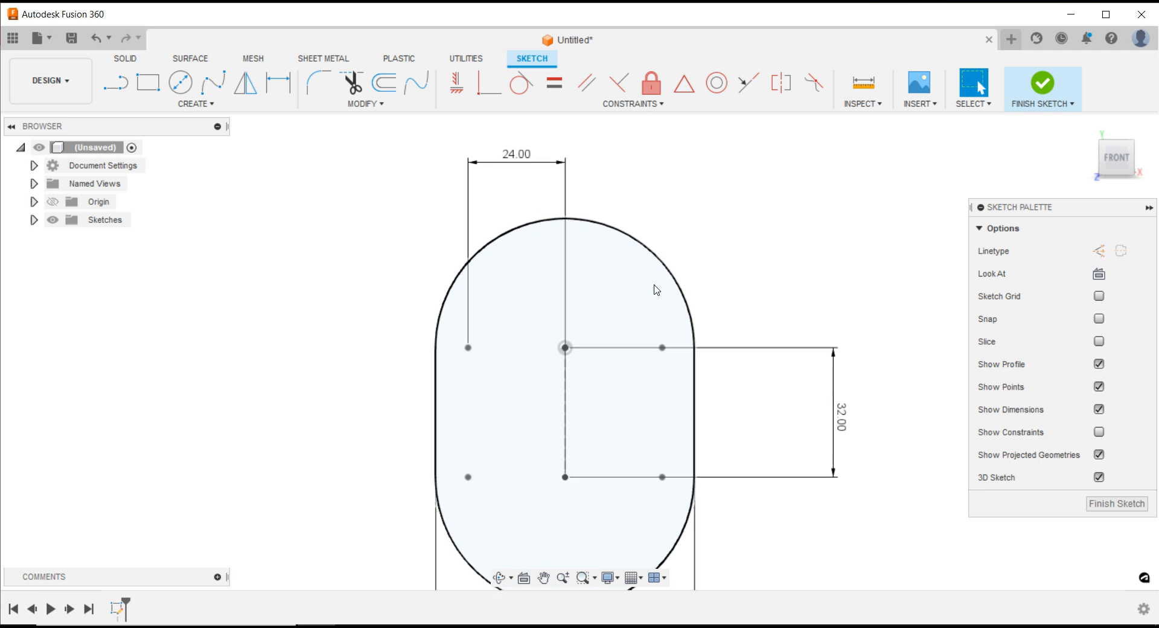
- Draw a 3-point arc of about 6.9 mm radius inside the slot's upper end, bulging upward across the vertical centerline
scroll(657, 290, "up", 2)
left_click(195, 104)
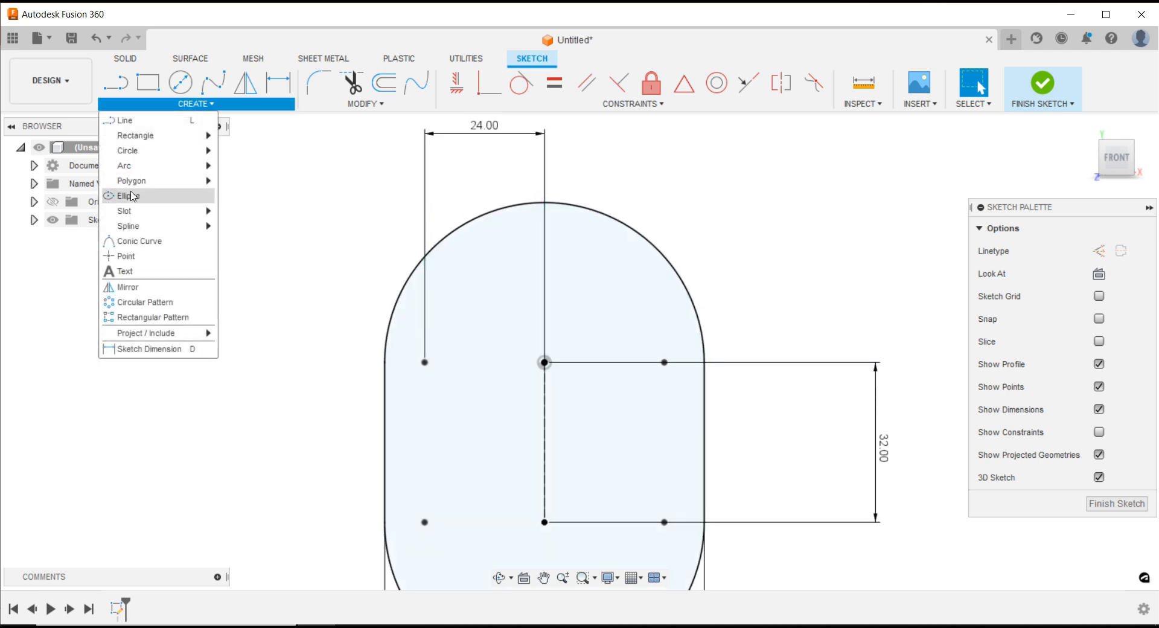
mouse_move(142, 165)
left_click(248, 180)
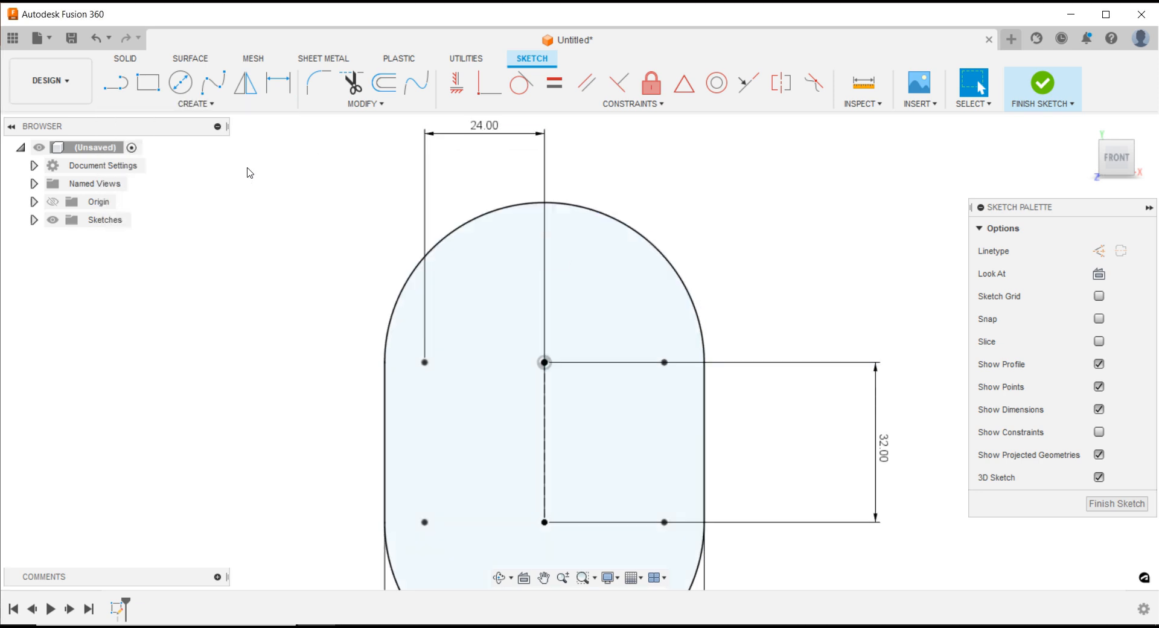
left_click(511, 259)
left_click(576, 259)
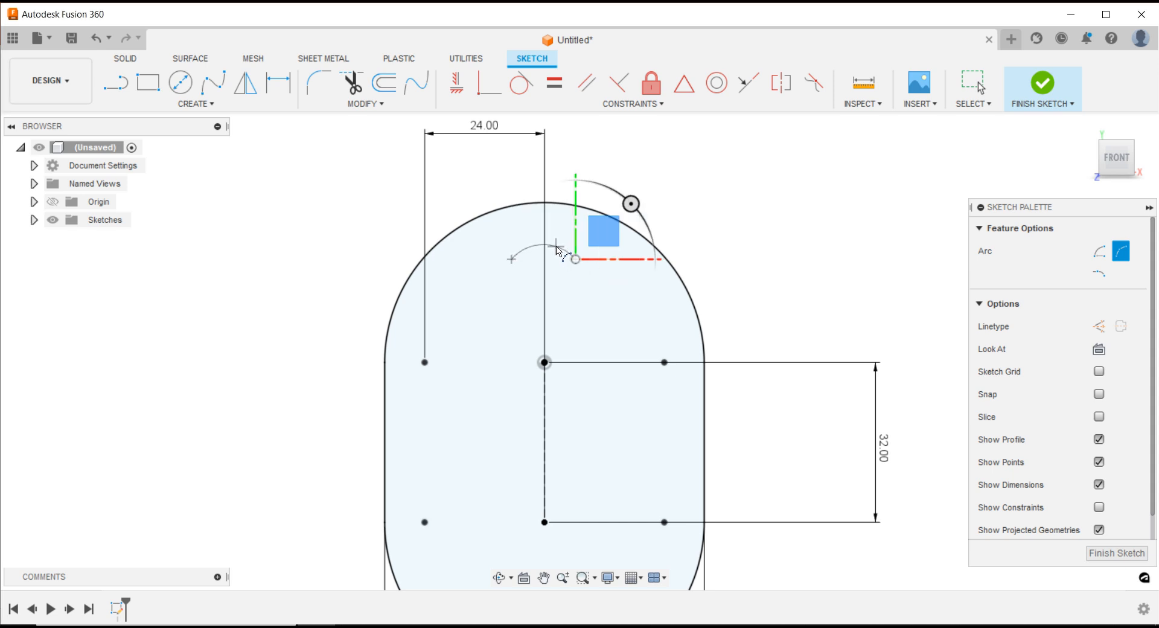
left_click(558, 244)
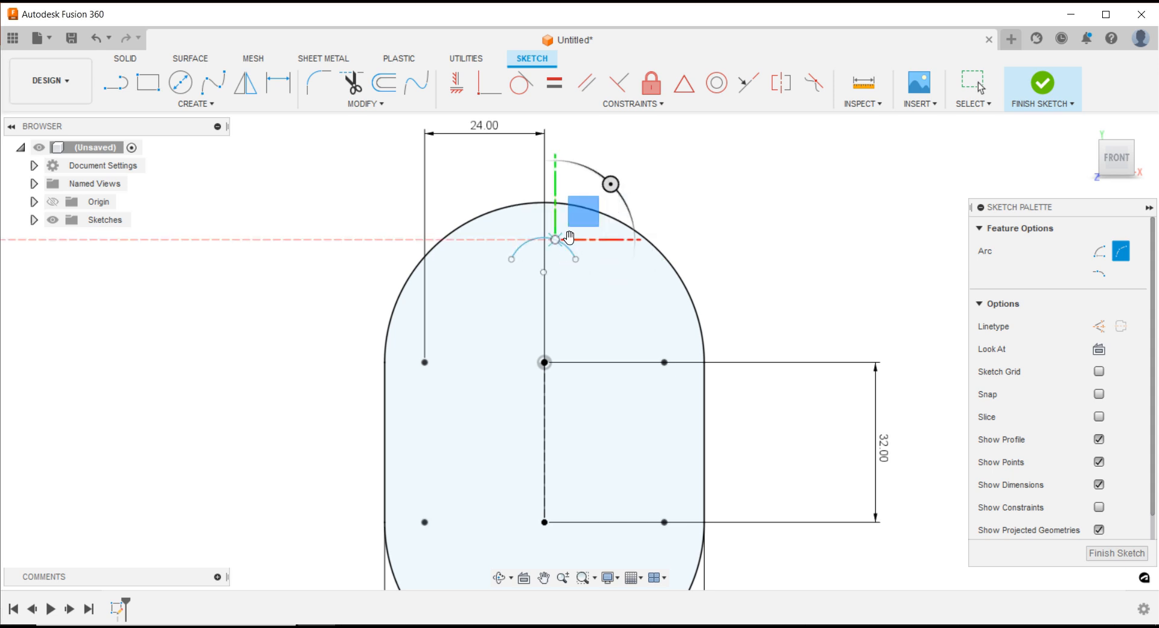
- Align the small arc's two endpoints horizontally and its center vertically with the slot's upper center point
left_click(456, 83)
left_click(576, 260)
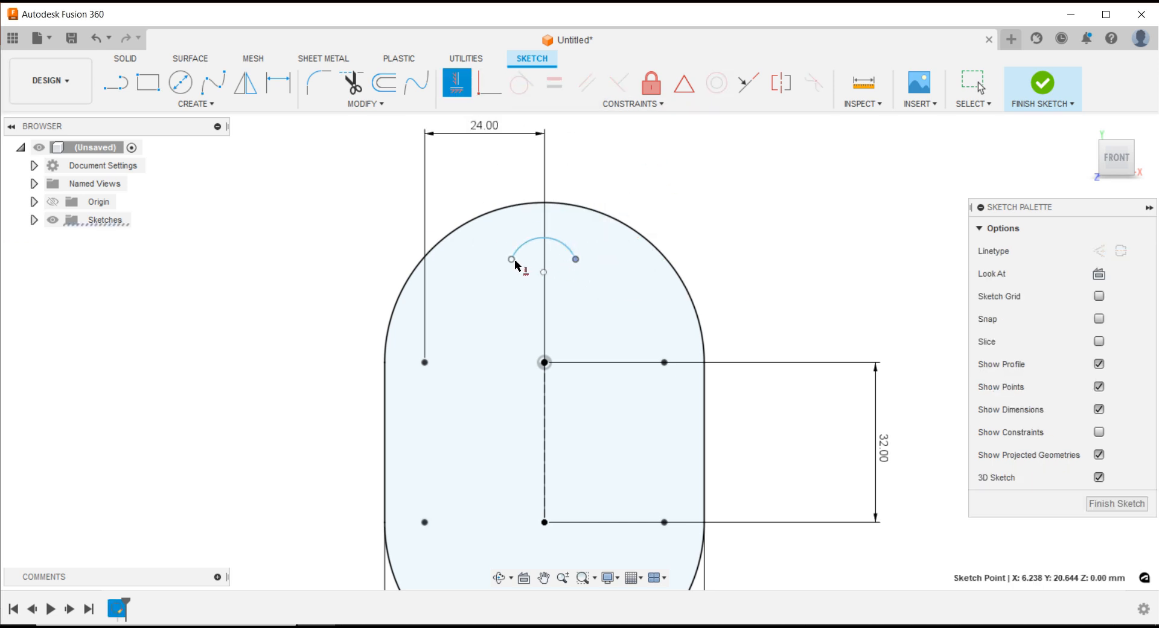
left_click(511, 259)
left_click(543, 272)
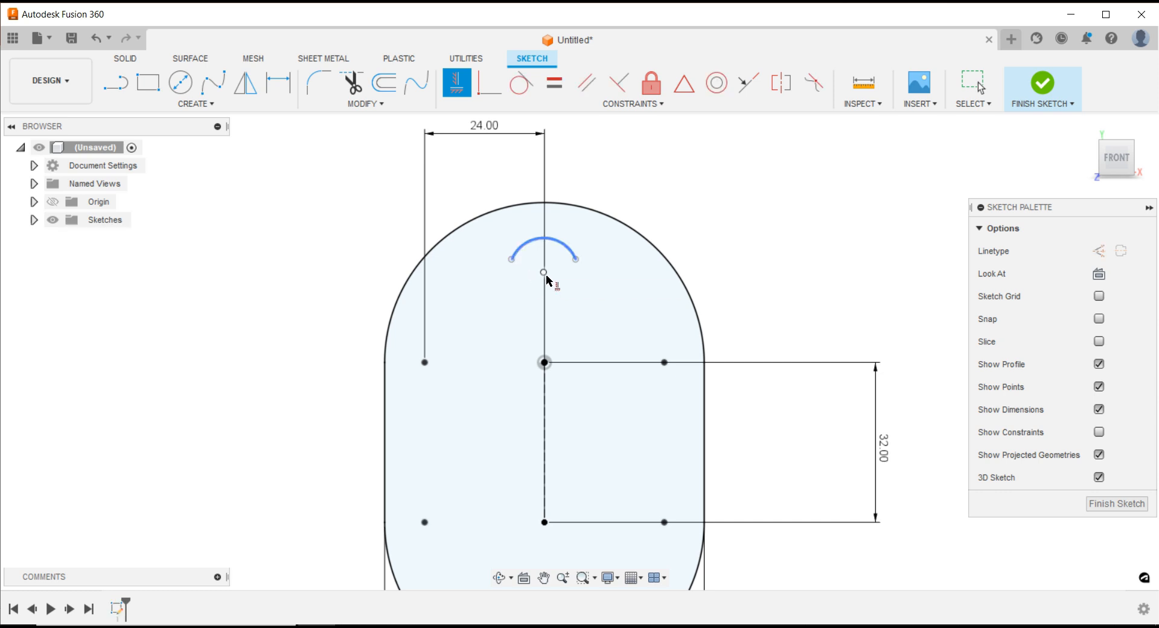
left_click(547, 362)
- Dimension the small top arc's radius as 8 mm, placing the dimension above the slot
key("d")
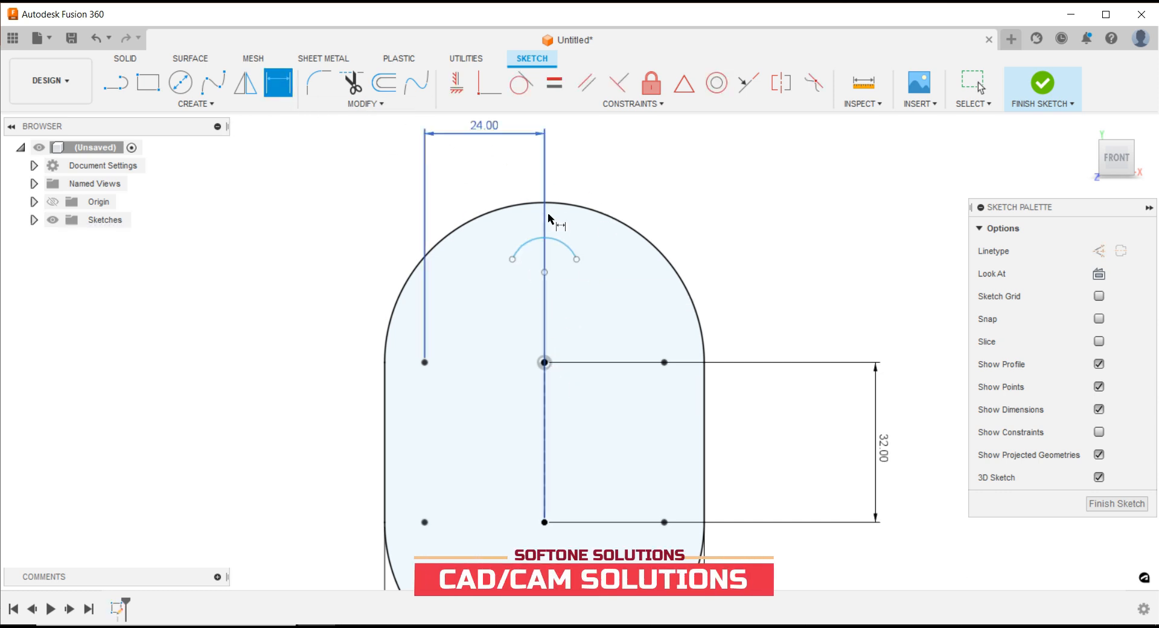
left_click(560, 244)
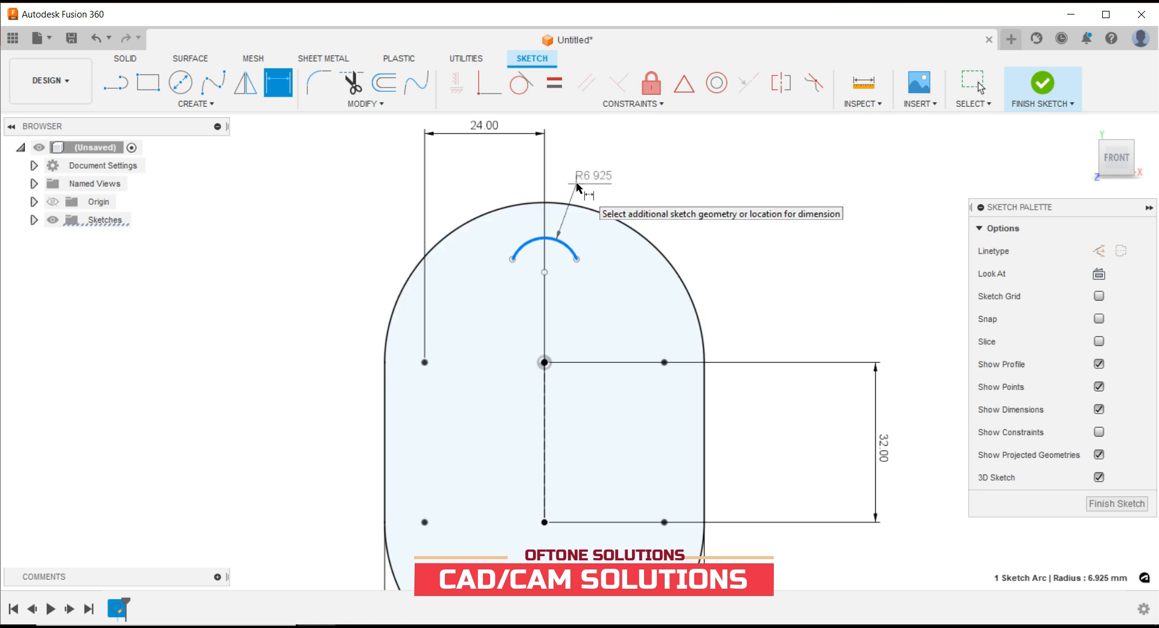
left_click(576, 184)
type("8")
key("Return")
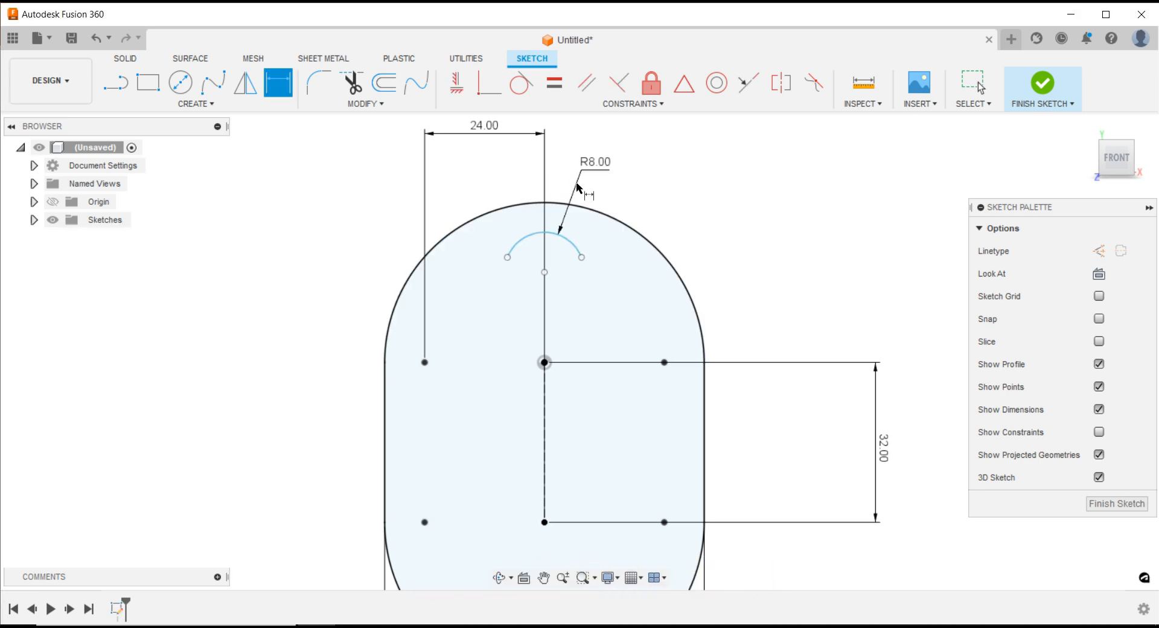
- Draw a line sloping down and outward from the right endpoint of the 8 mm arc
scroll(566, 281, "up", 3)
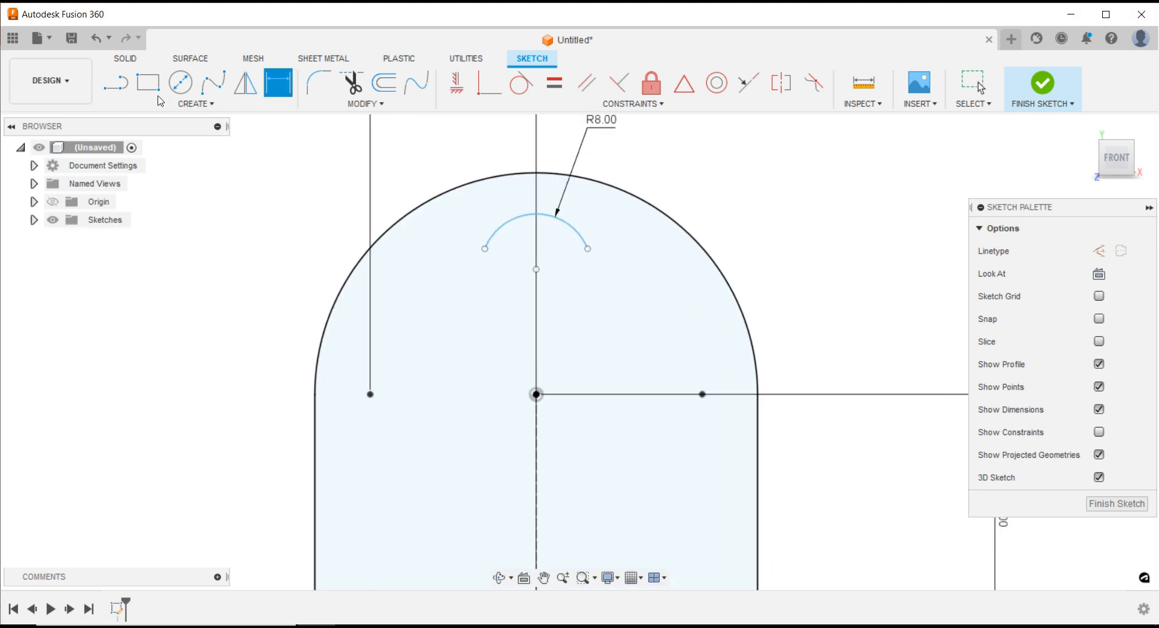
left_click(116, 82)
left_click(589, 248)
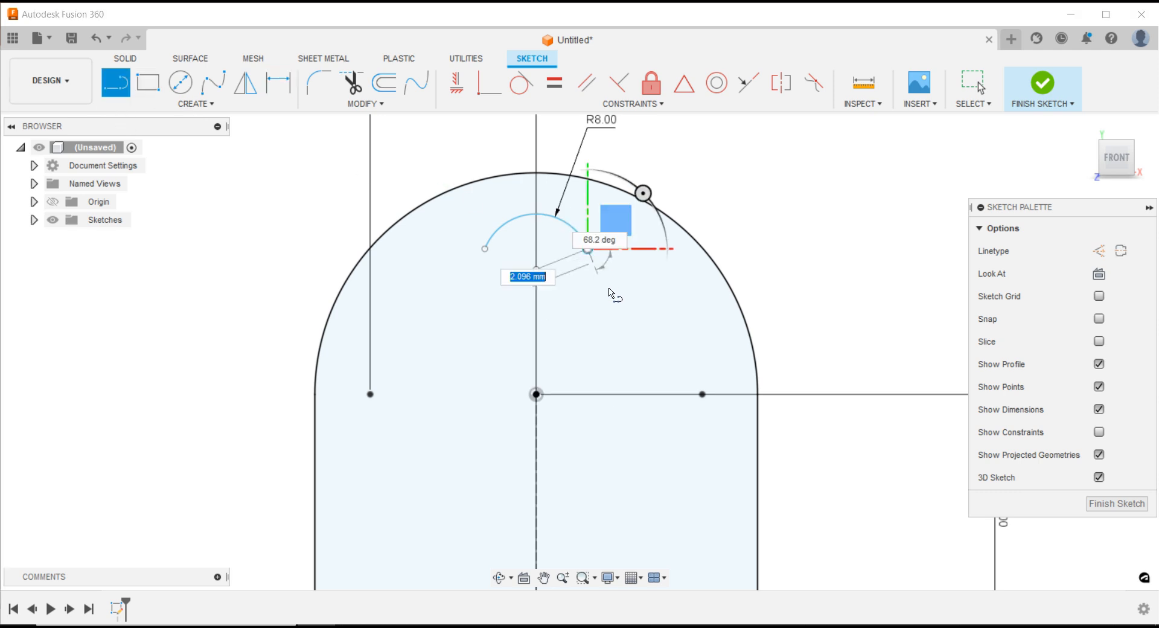
left_click(615, 295)
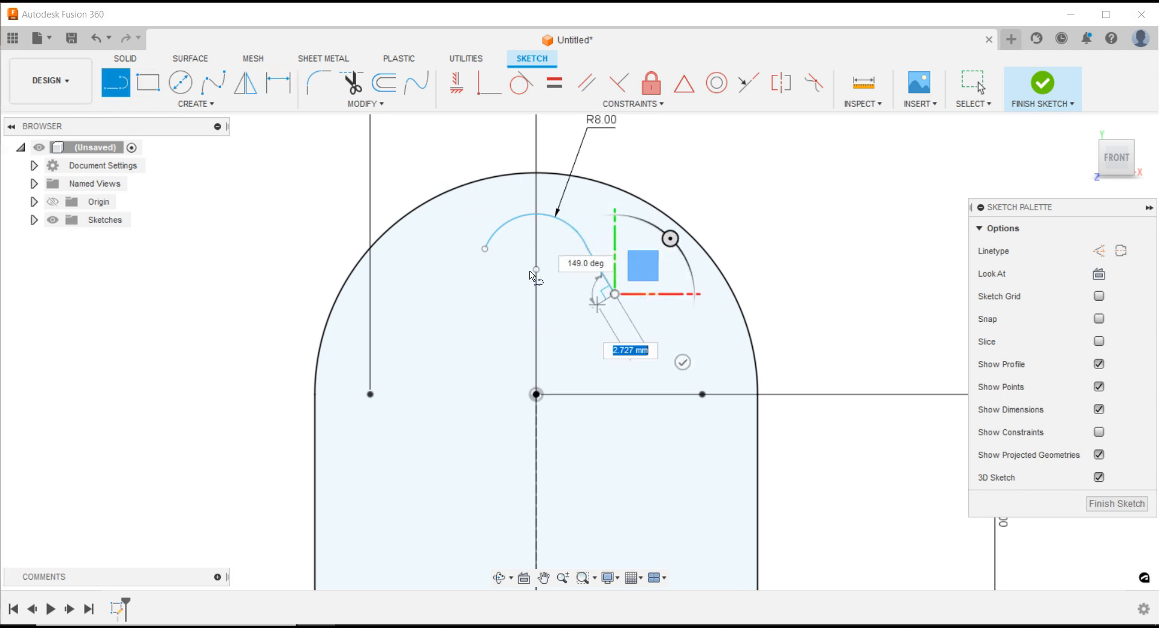
- Draw a 3-point arc from the sloped line's lower end to below the slot's upper center, bulging outward to the right
left_click(197, 104)
mouse_move(181, 166)
left_click(265, 179)
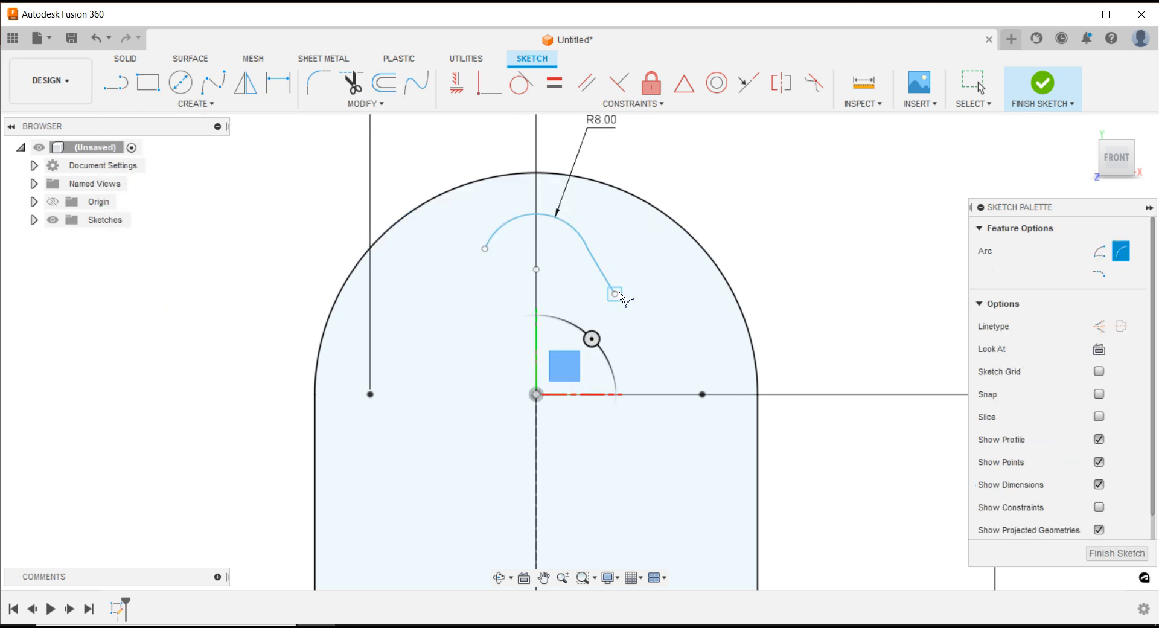
left_click(615, 294)
left_click(657, 434)
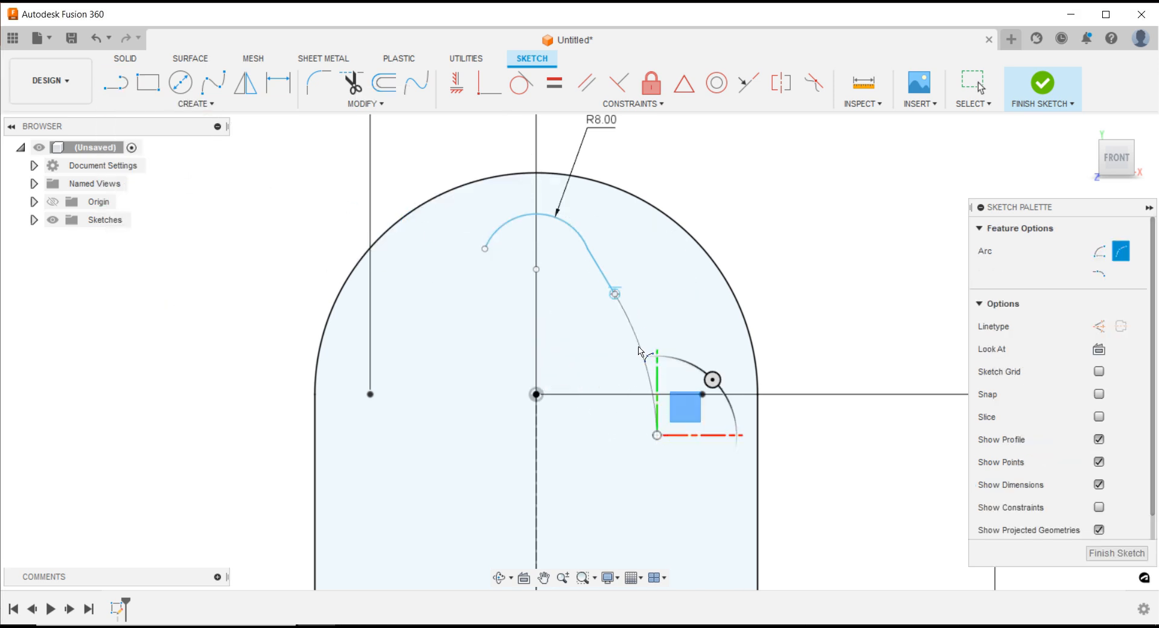
left_click(640, 347)
scroll(645, 335, "down", 4)
scroll(659, 423, "up", 4)
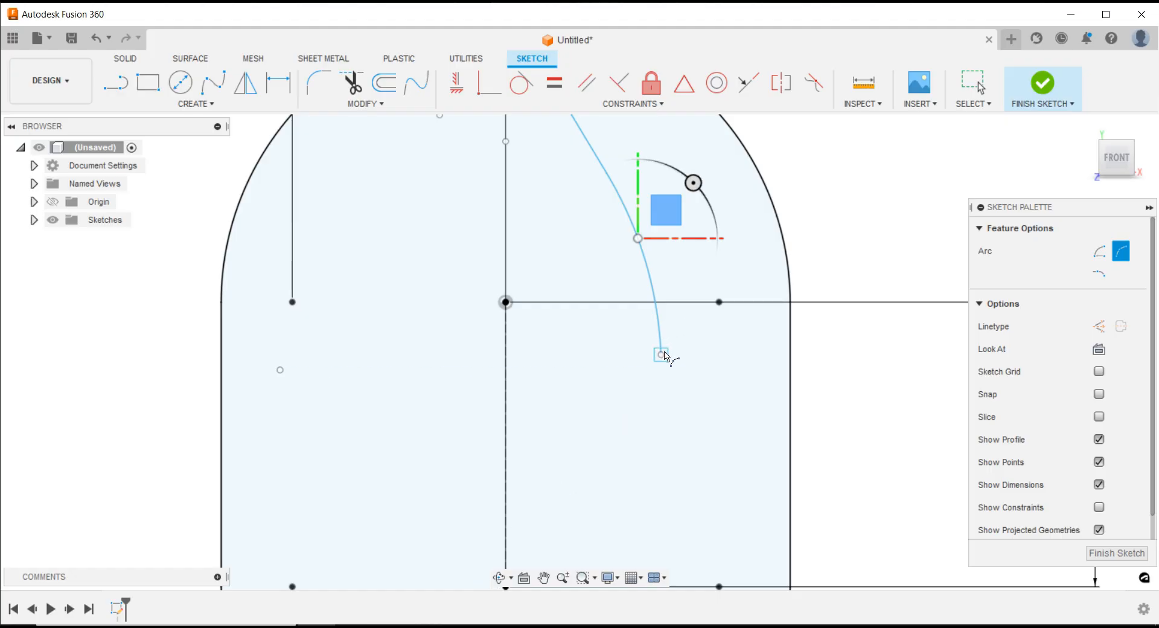
left_click(662, 354)
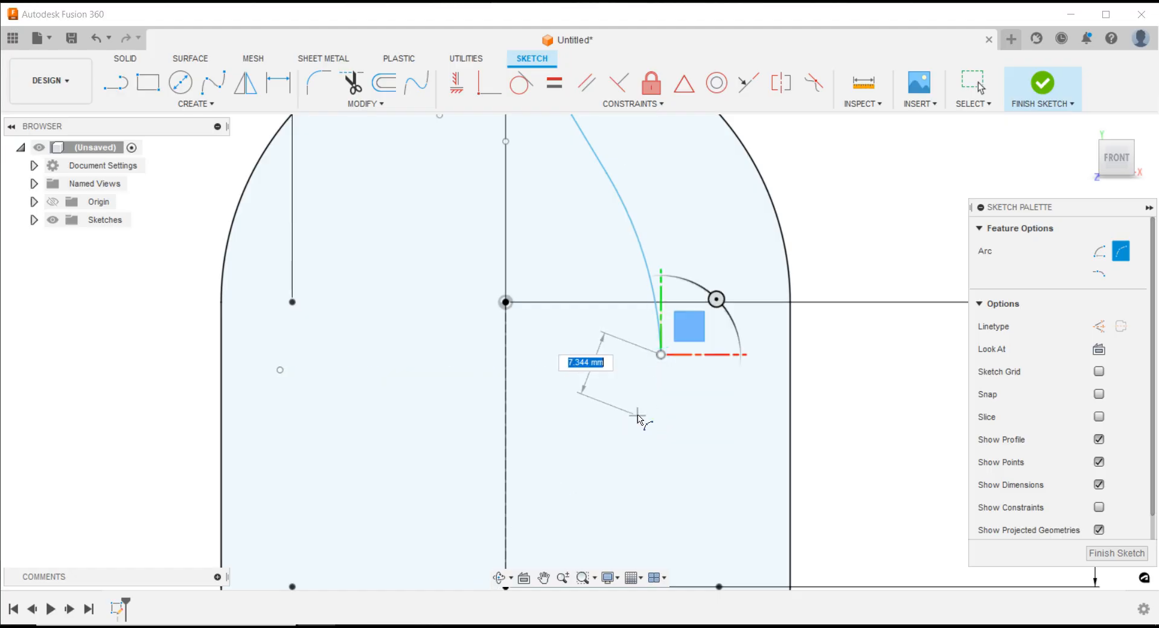
left_click(632, 430)
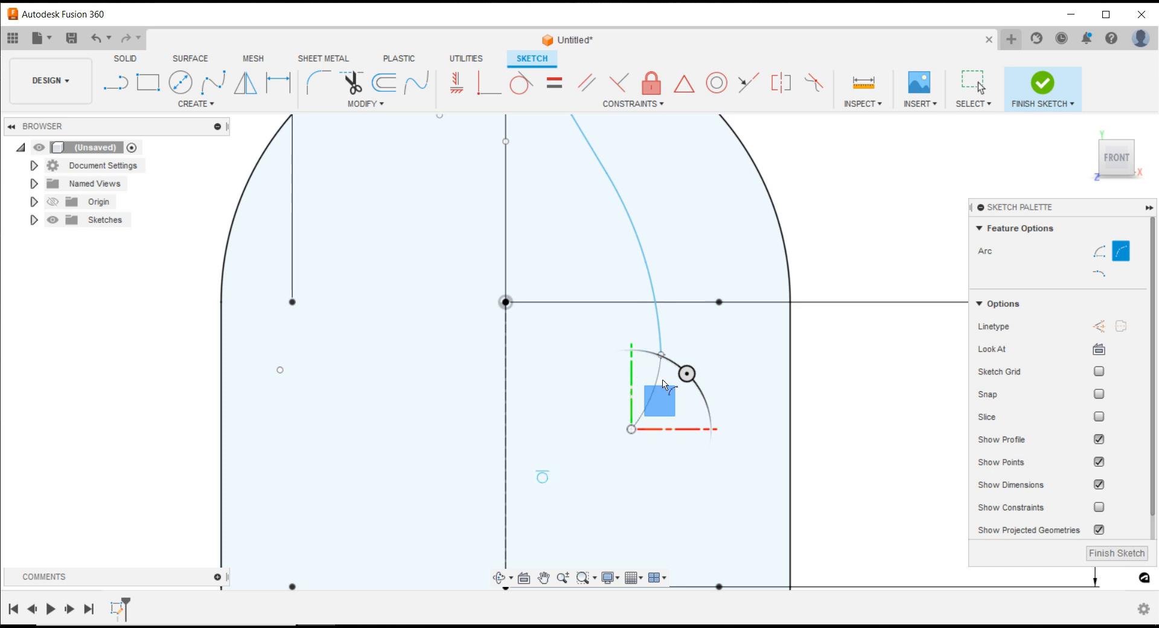
scroll(658, 384, "up", 2)
key("Escape")
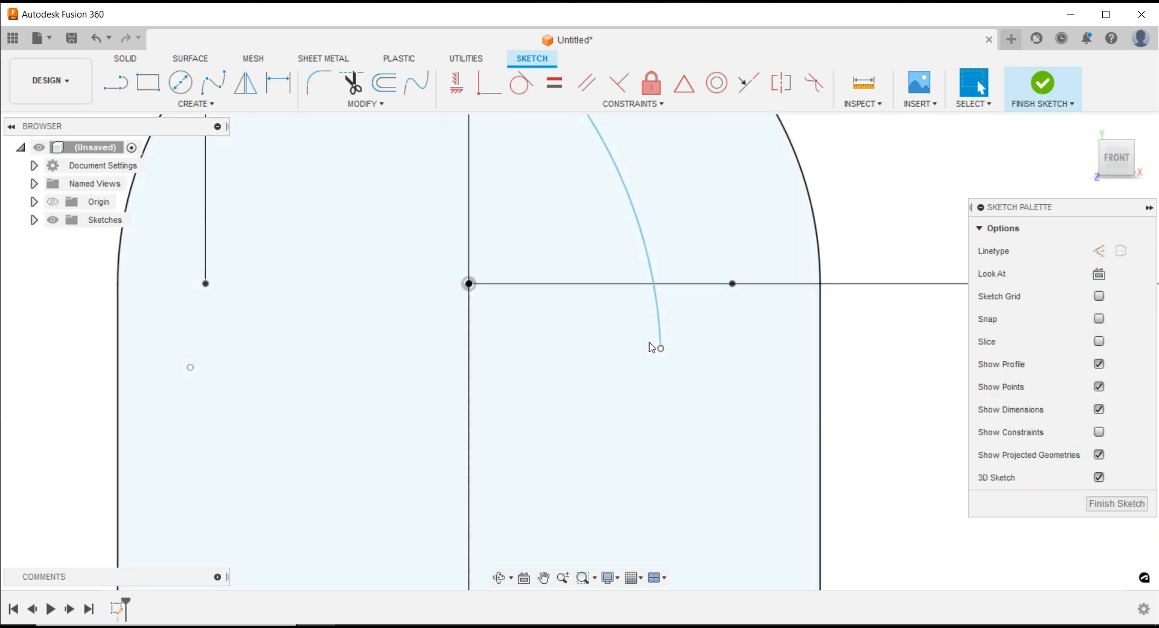
scroll(595, 379, "down", 6)
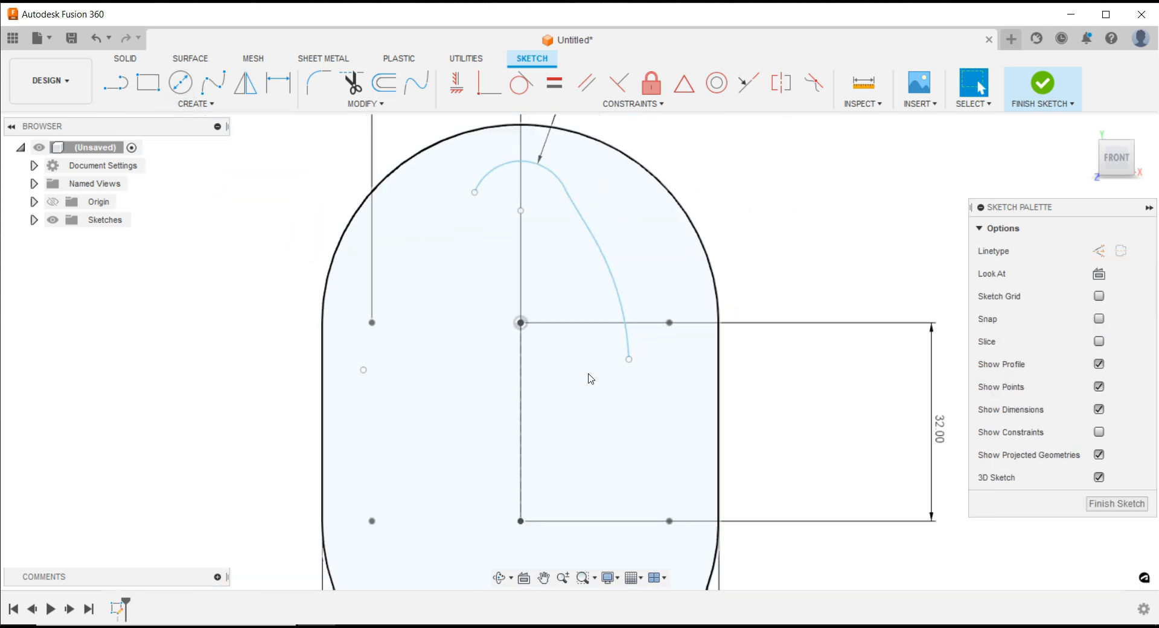
- Draw a short 3-point arc running down and inward from the lower end of the outward-bulging arc
right_click_drag(770, 386, 772, 371)
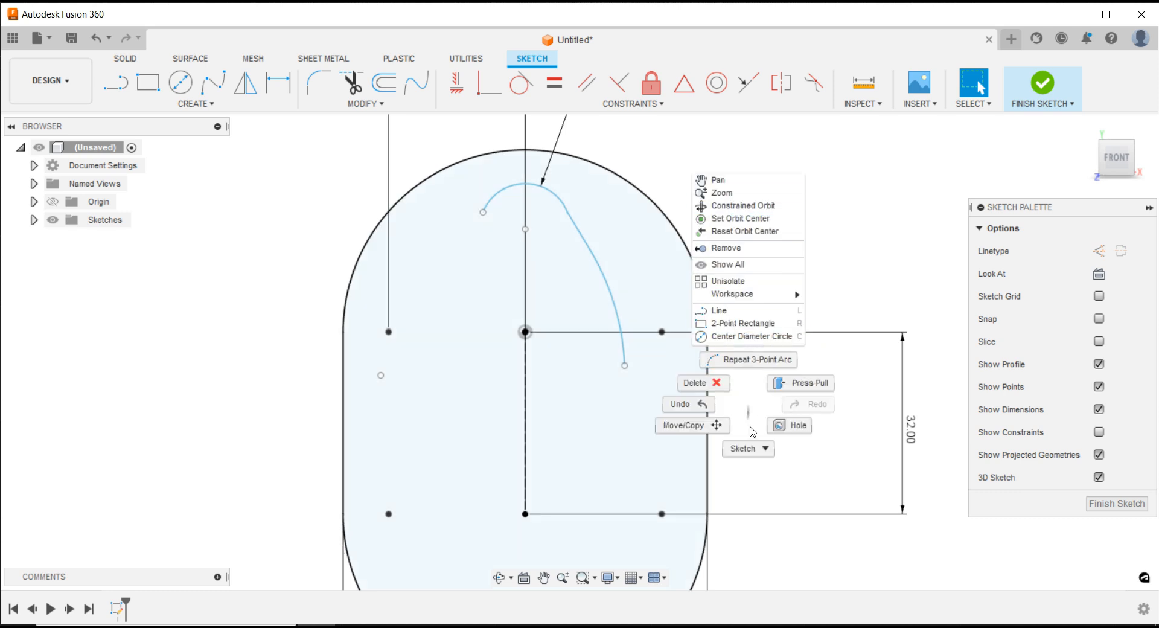
left_click(749, 364)
scroll(639, 411, "up", 2)
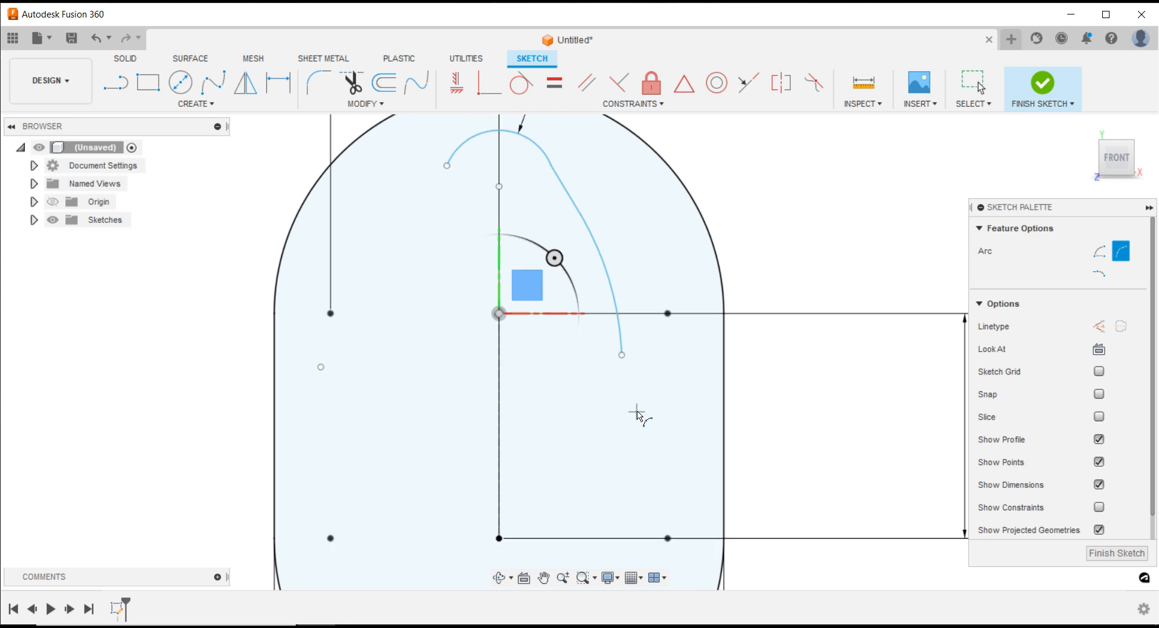
left_click(622, 355)
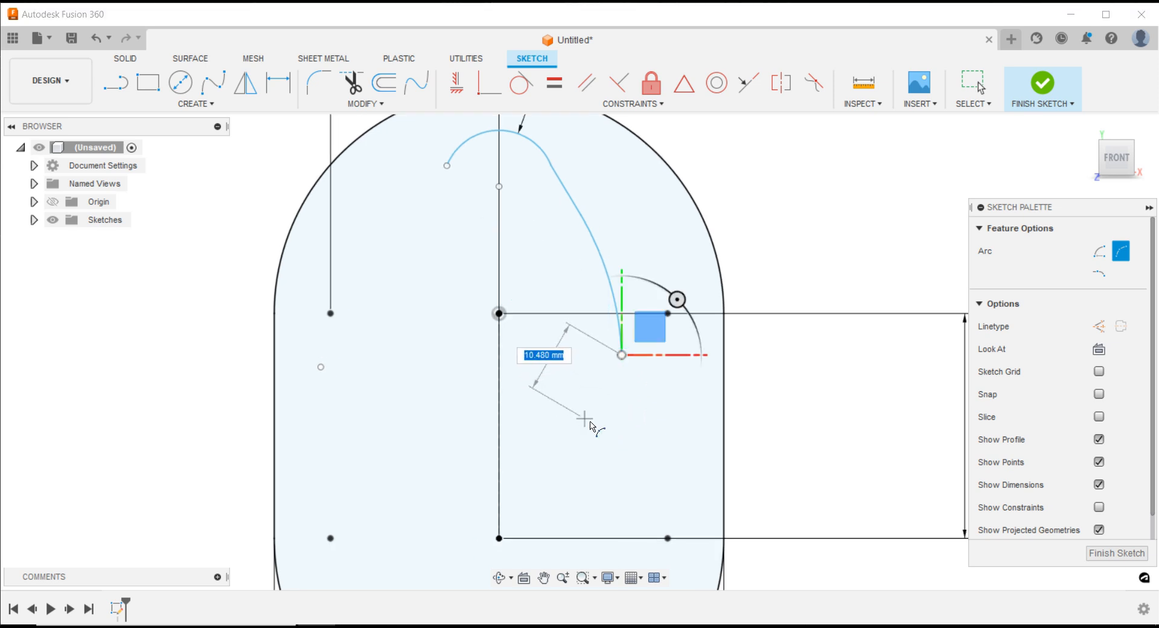
left_click(597, 425)
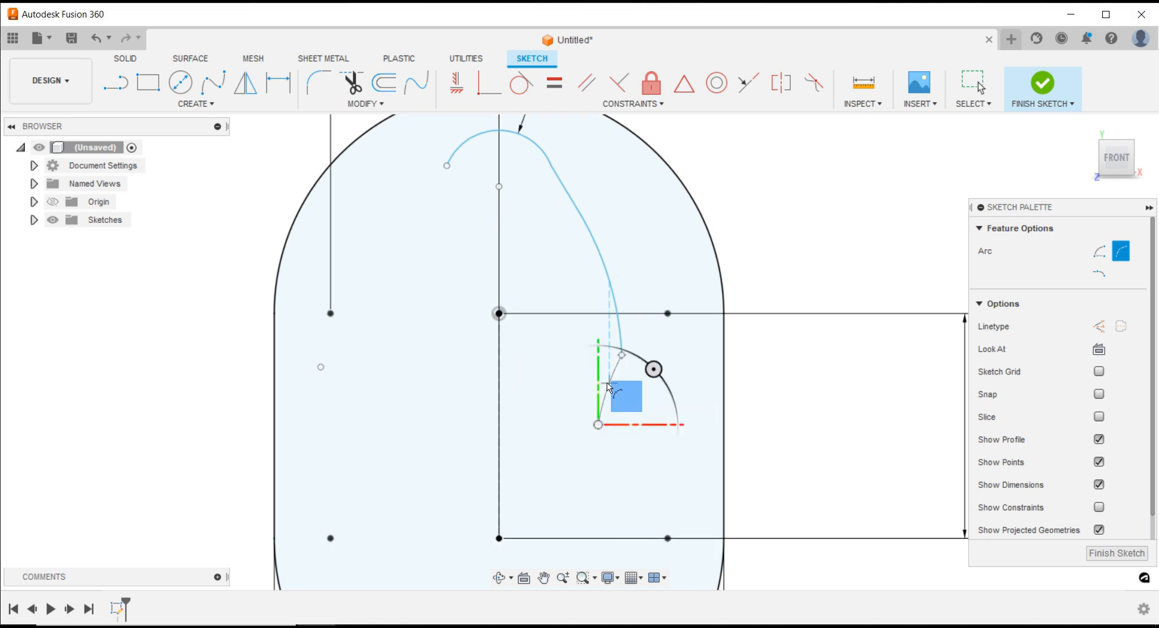
left_click(611, 386)
key("Escape")
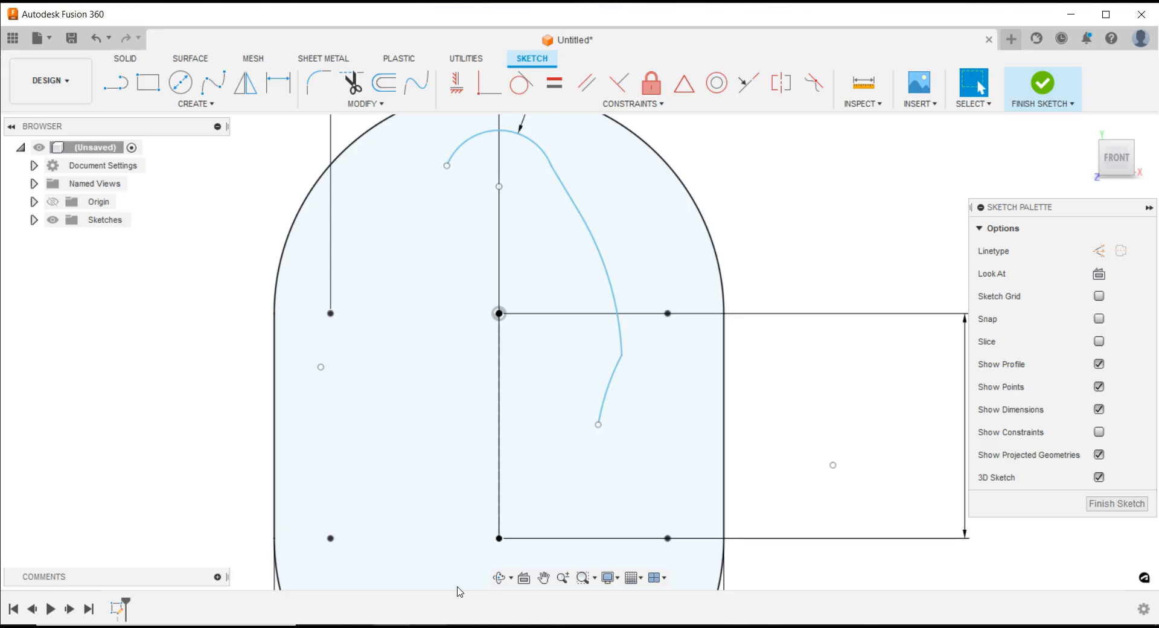
- Make the short lower arc tangent to the outward-bulging arc above it
left_click(520, 83)
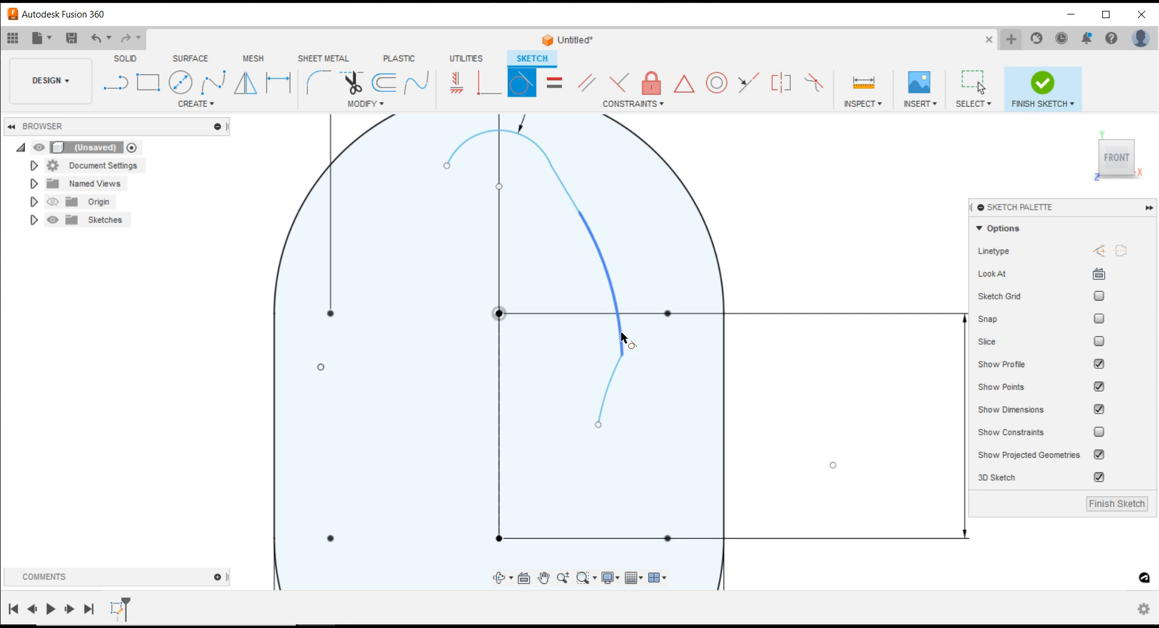
left_click(621, 349)
left_click(621, 362)
key("Escape")
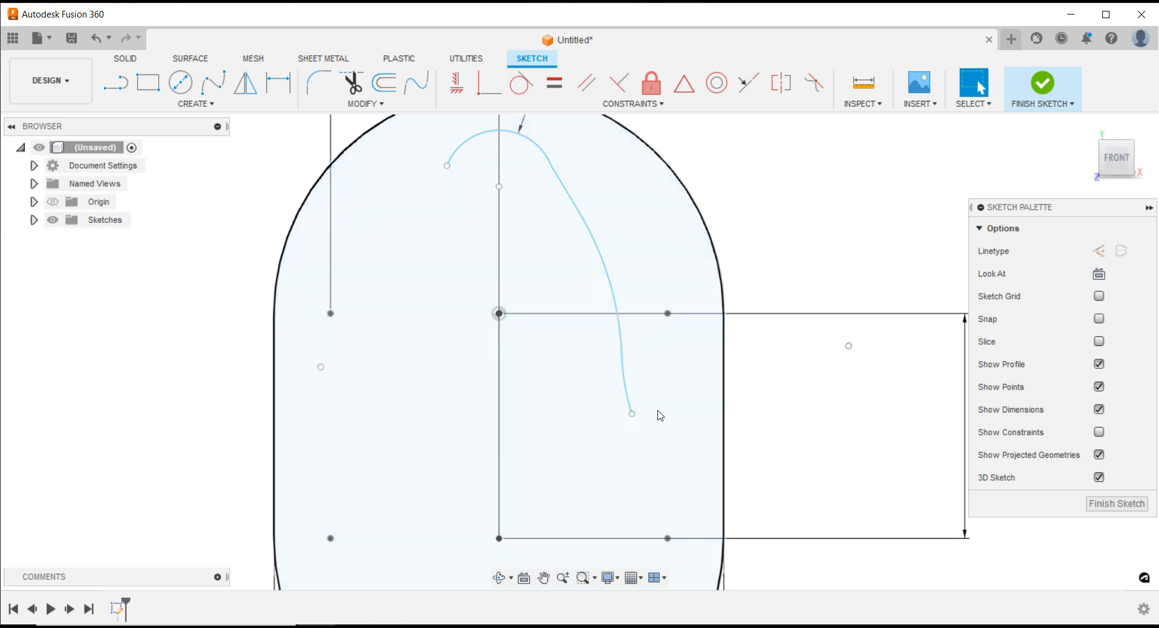
- Reshape the two tangent arcs by shifting their curves and moving the lower arc's free endpoint up
mouse_move(608, 416)
left_mouse_down()
mouse_move(648, 409)
mouse_move(568, 405)
mouse_move(621, 404)
mouse_move(598, 405)
left_mouse_up()
left_click_drag(582, 305, 643, 295)
left_click_drag(678, 360, 631, 365)
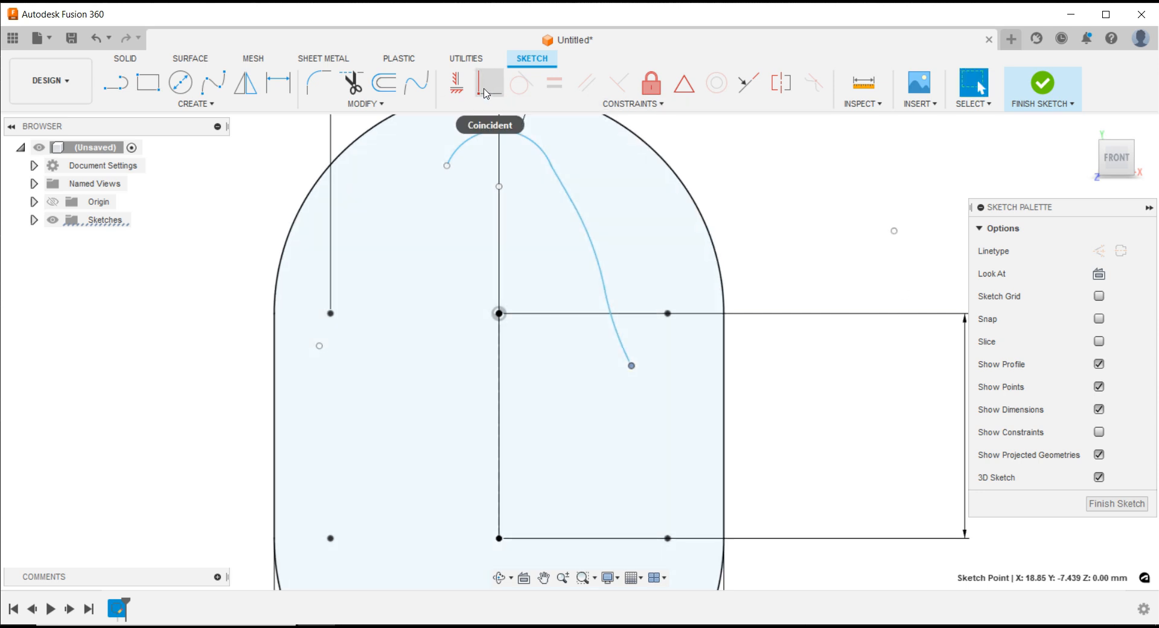
left_click(729, 224)
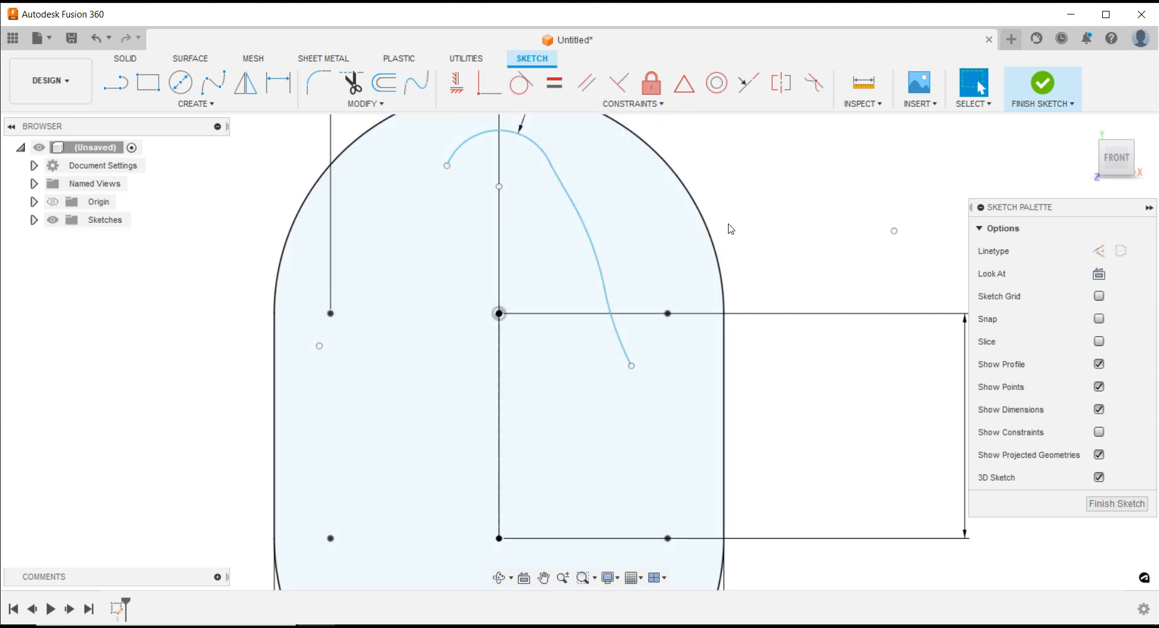
- Try to make the sloped line tangent to the arc at its lower end
left_click(523, 89)
left_click(562, 180)
left_click(581, 210)
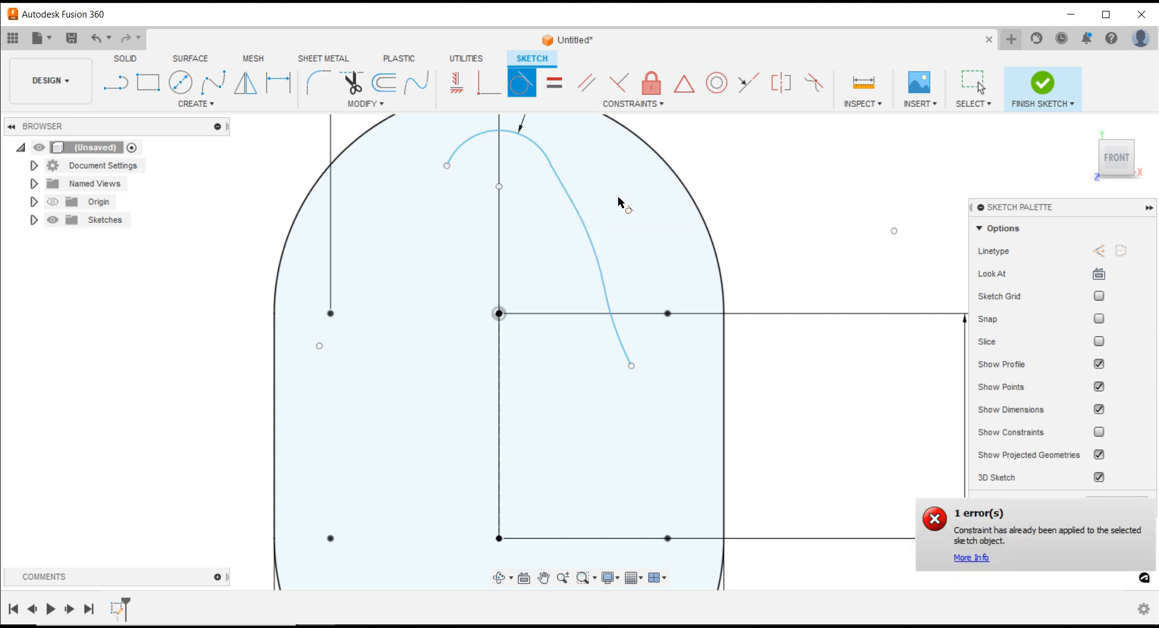
key("Escape")
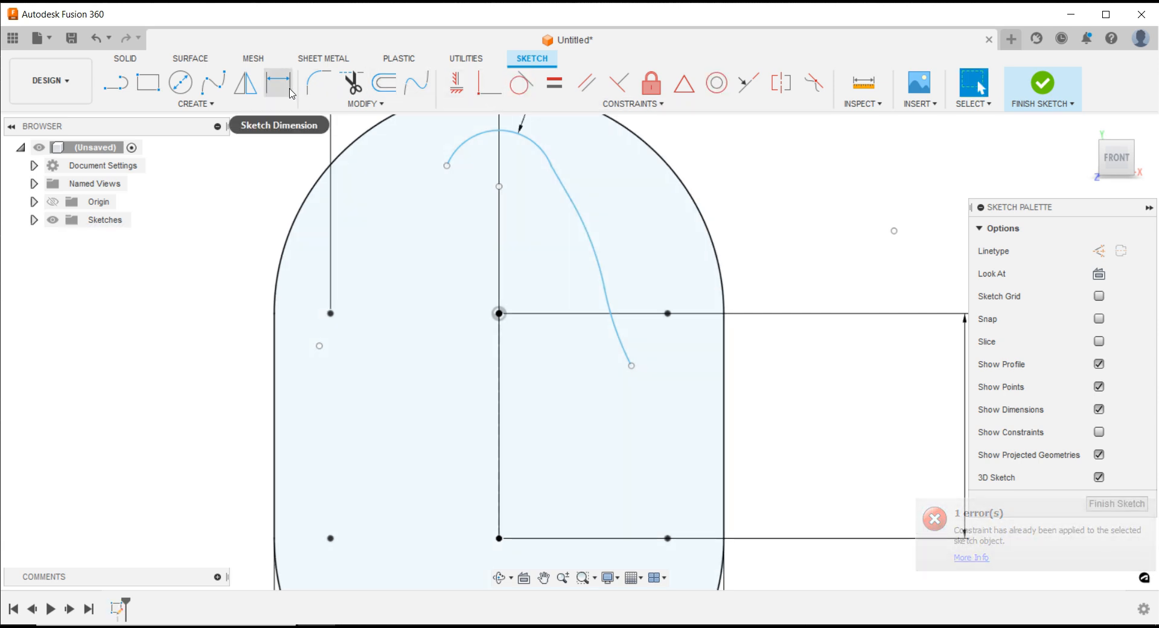
- Dimension the radius of the arc below the sloped line as 18 mm
left_click(279, 82)
left_click(596, 255)
left_click(663, 227)
type("1")
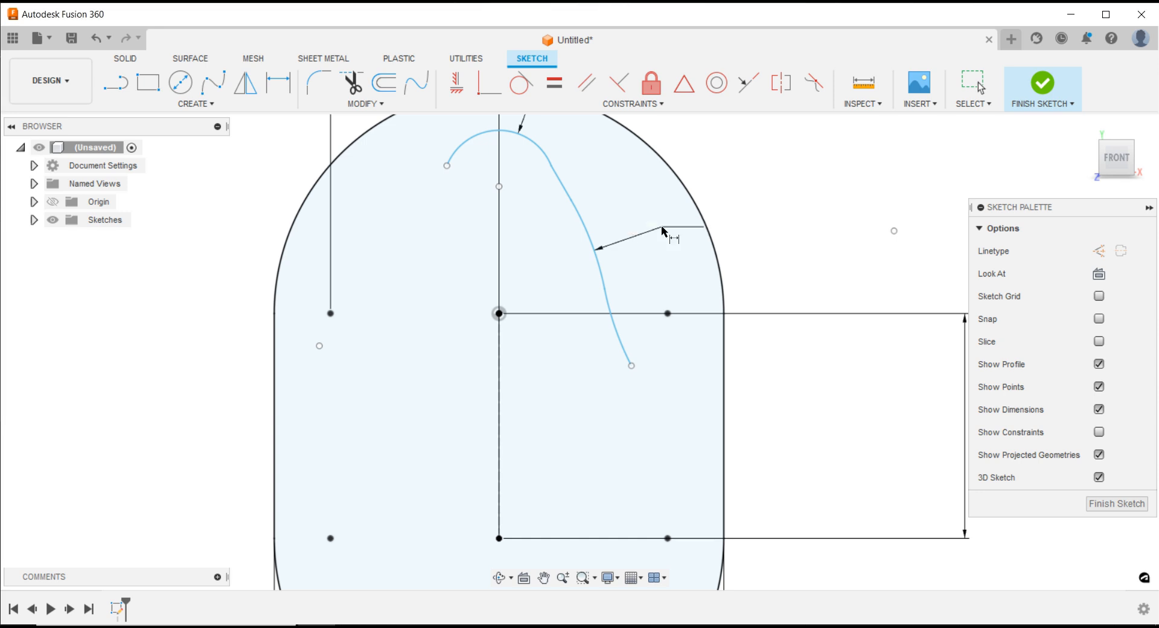
key("Return")
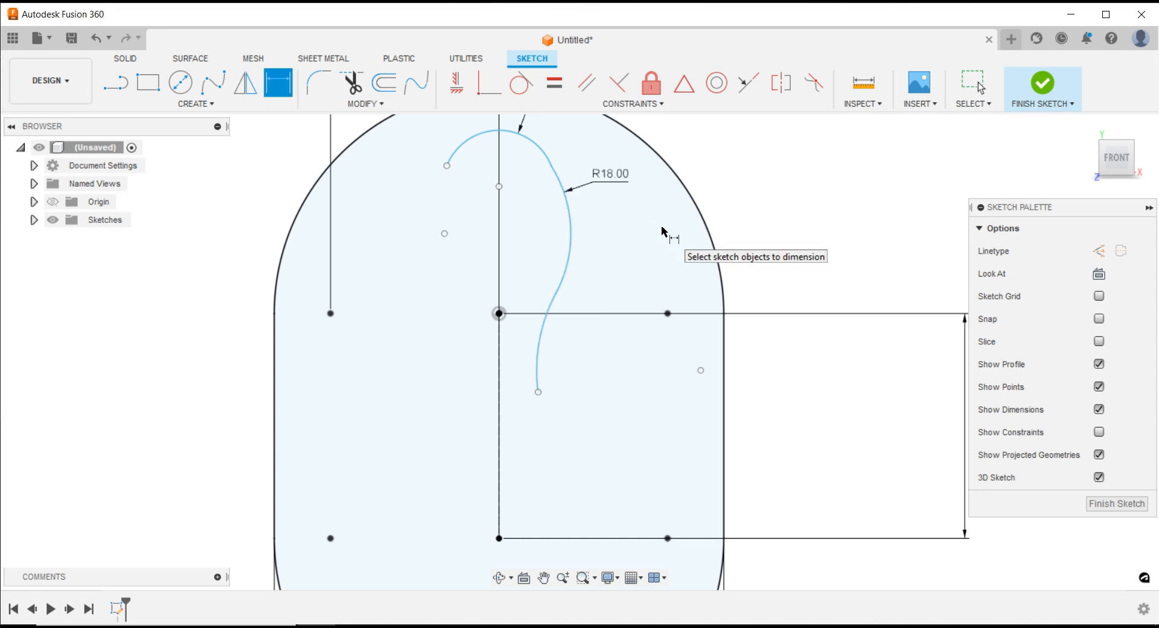
- Make the 18 mm arc concentric with the slot's upper end arc and restore the front view
left_click(716, 83)
left_click(571, 206)
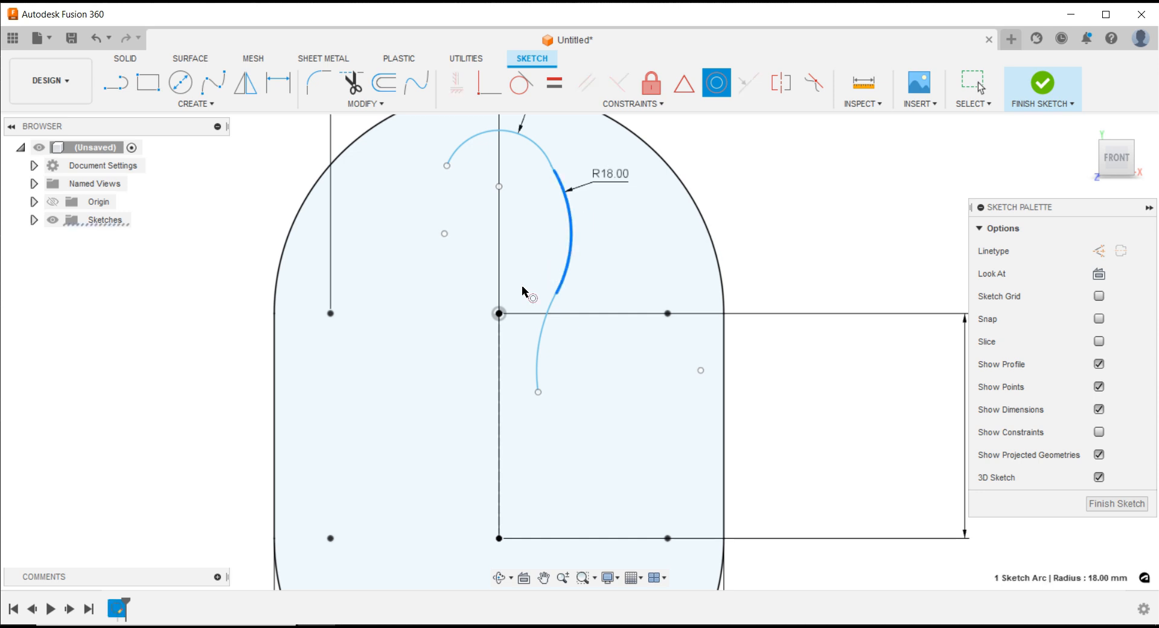
left_click(716, 252)
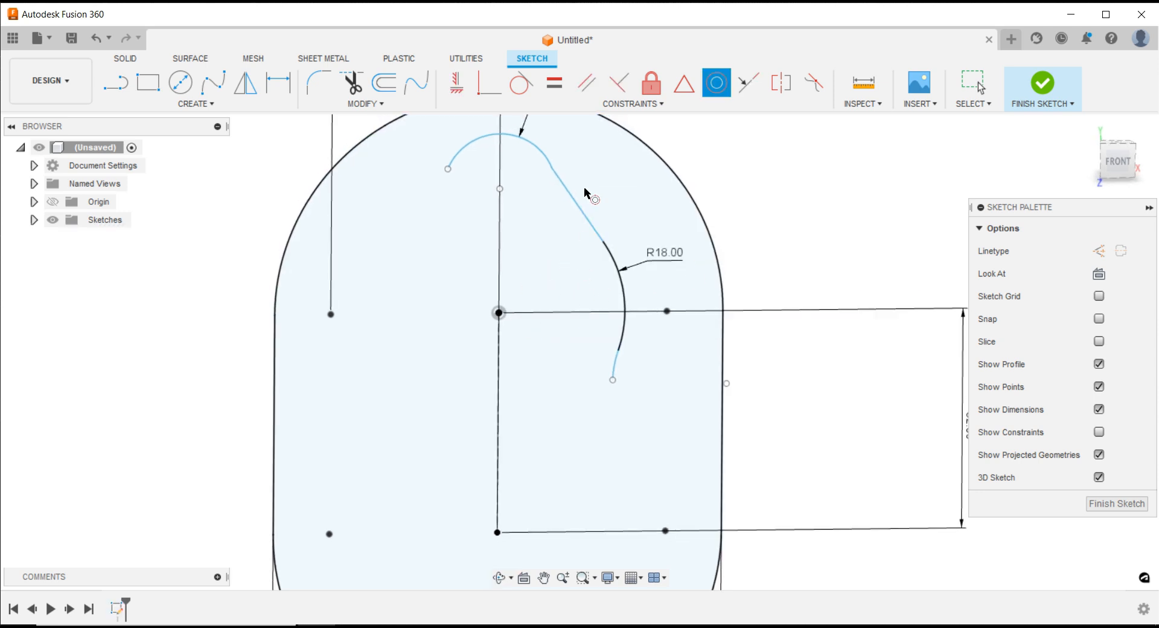
left_click(1118, 163)
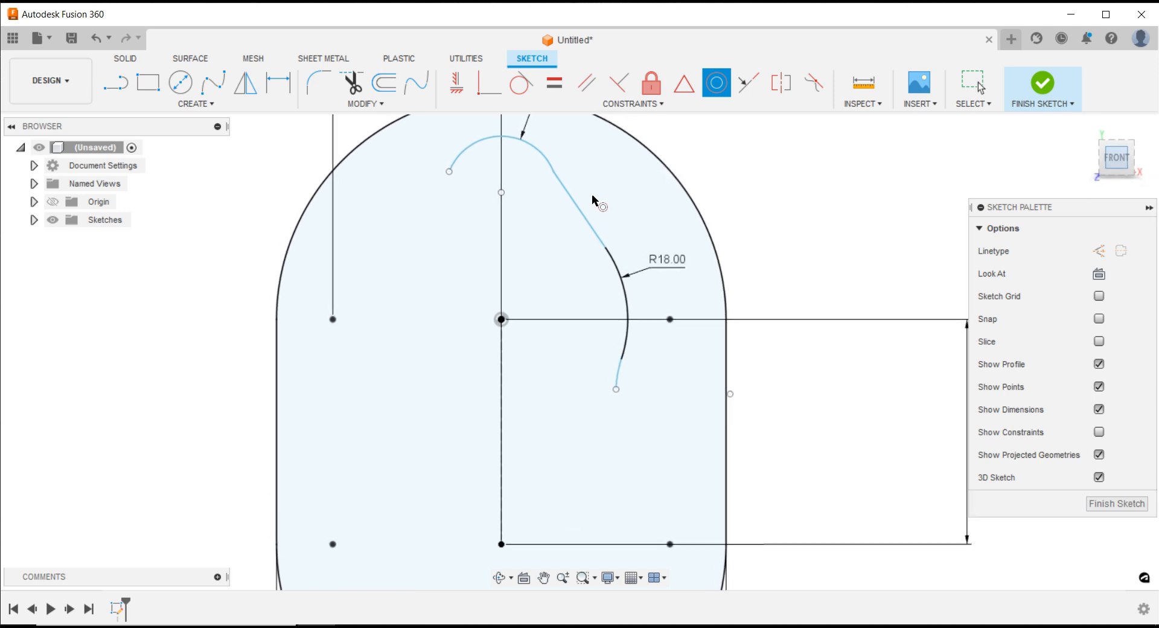
- Make the sloped line tangent to the small arc at its upper end
left_click(521, 83)
left_click(557, 177)
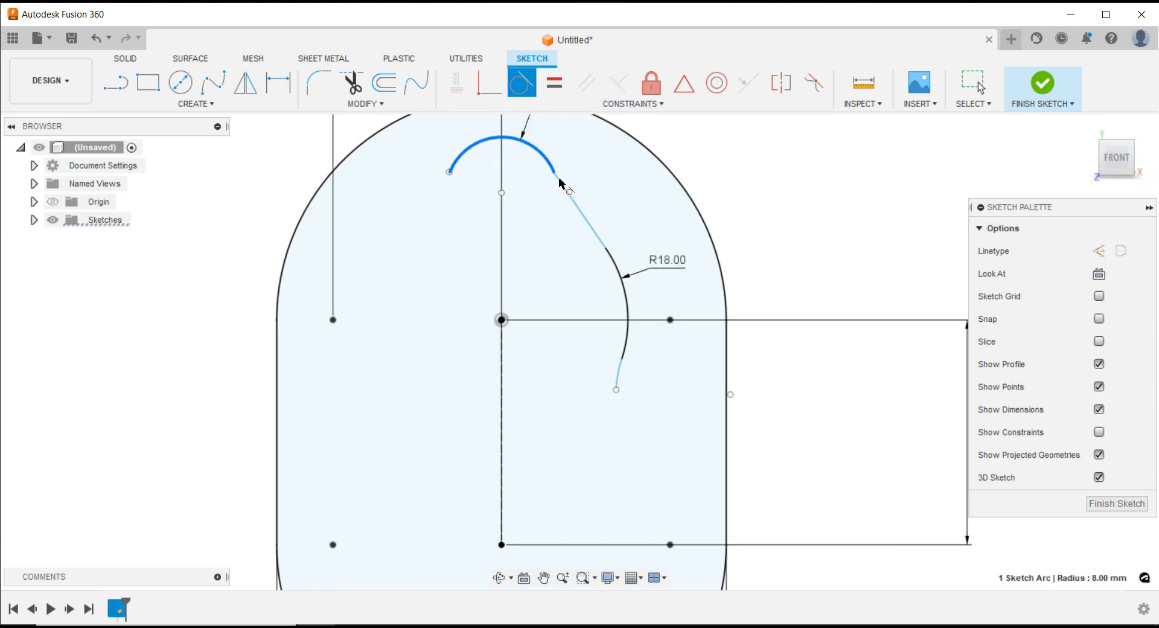
left_click(575, 186)
key("Escape")
- Dimension the vertical distance from the small top arc's centre to the slot's upper end centre as 18 mm
scroll(607, 228, "down", 3)
scroll(525, 170, "up", 2)
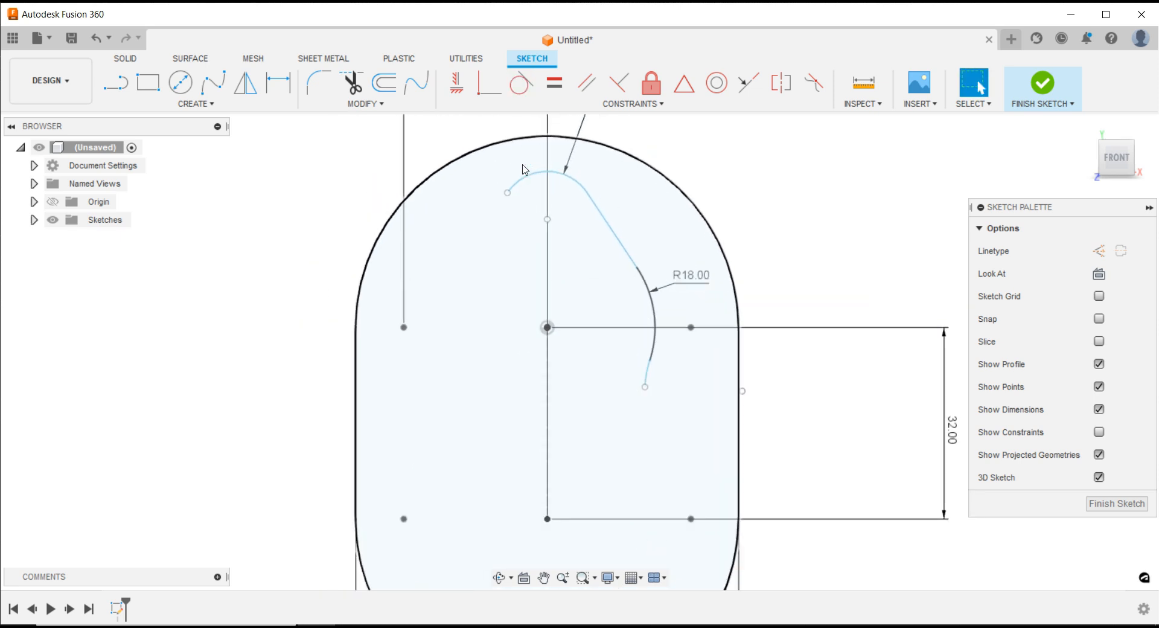
scroll(513, 216, "down", 2)
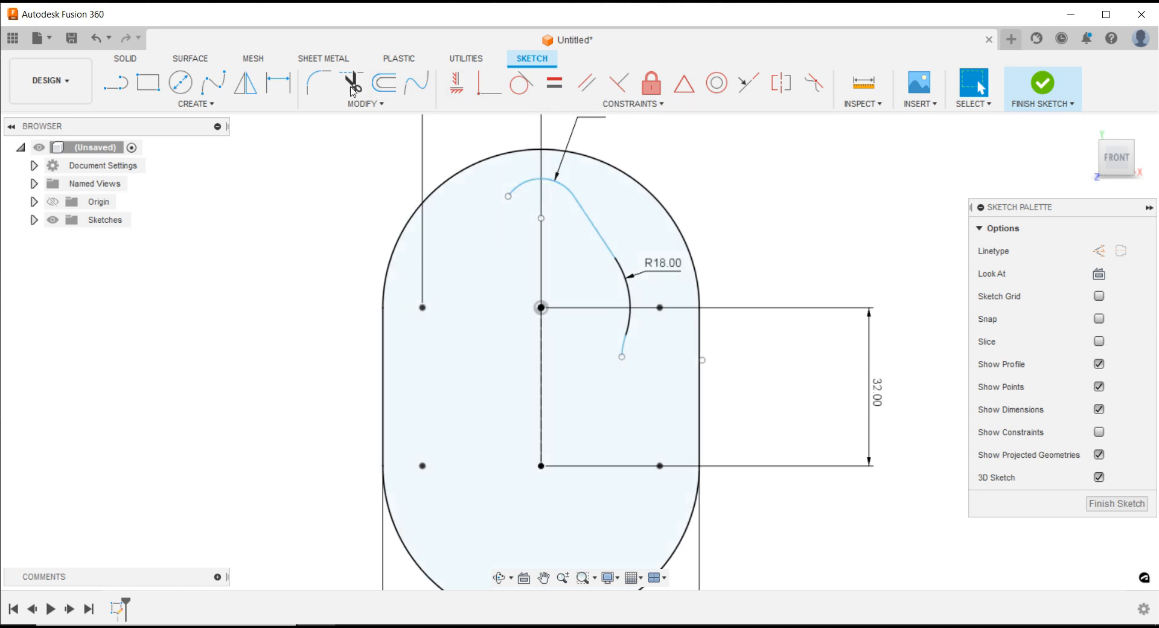
left_click(279, 85)
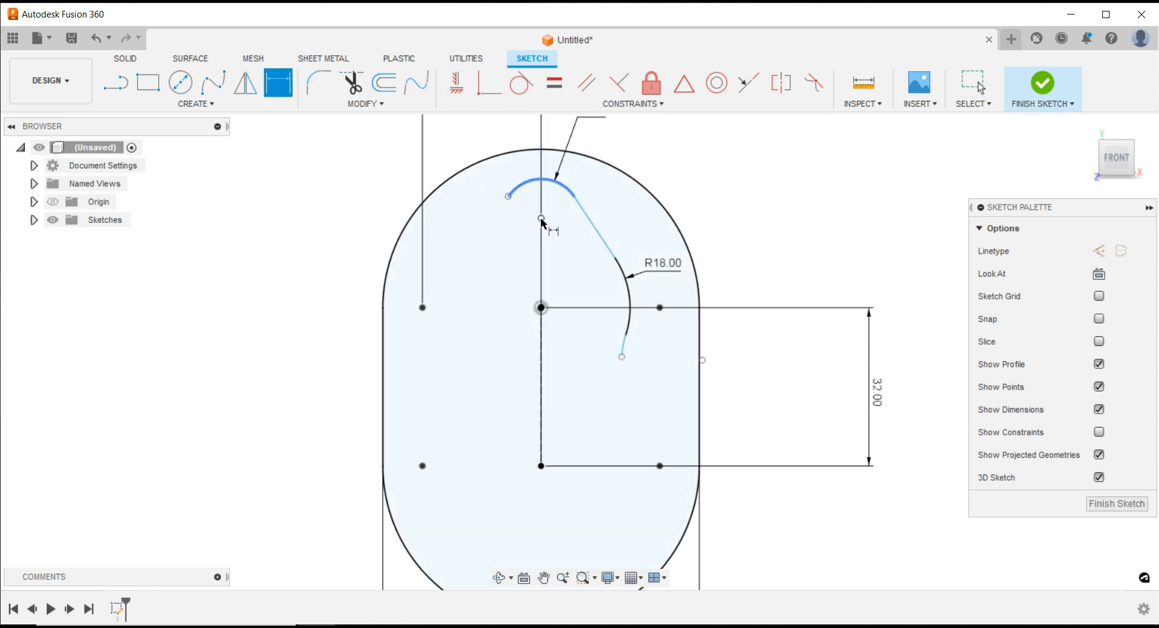
left_click(541, 219)
left_click(541, 307)
left_click(347, 258)
type("18")
key("Return")
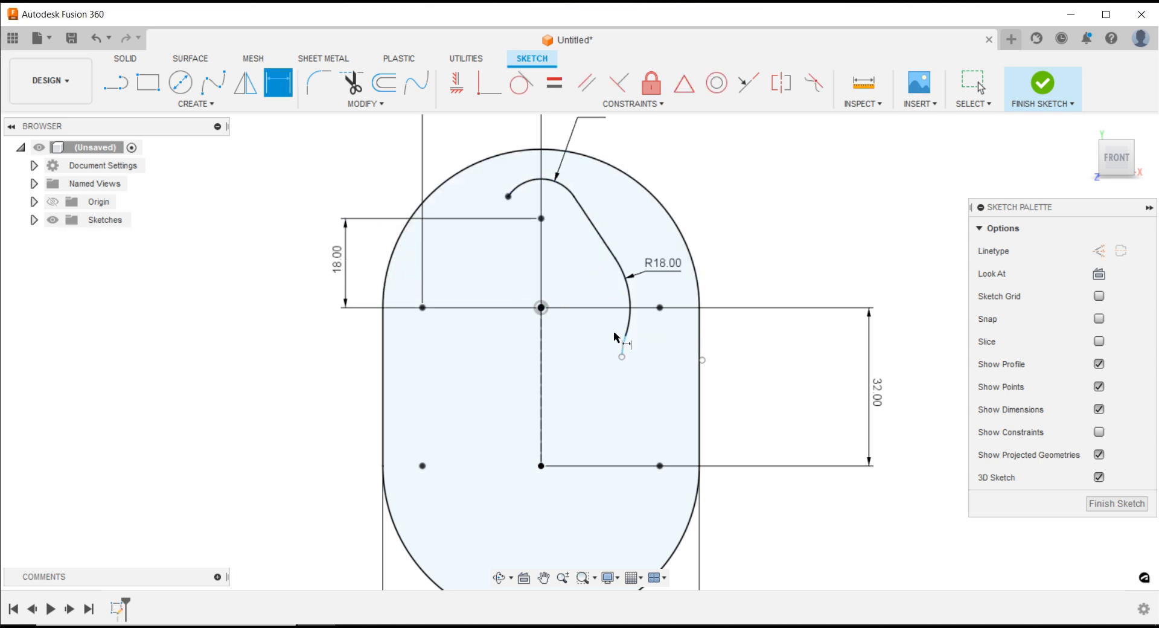
- Dimension the radius of the free arc below the 18 mm arc as 6 mm
scroll(625, 371, "up", 2)
key("Escape")
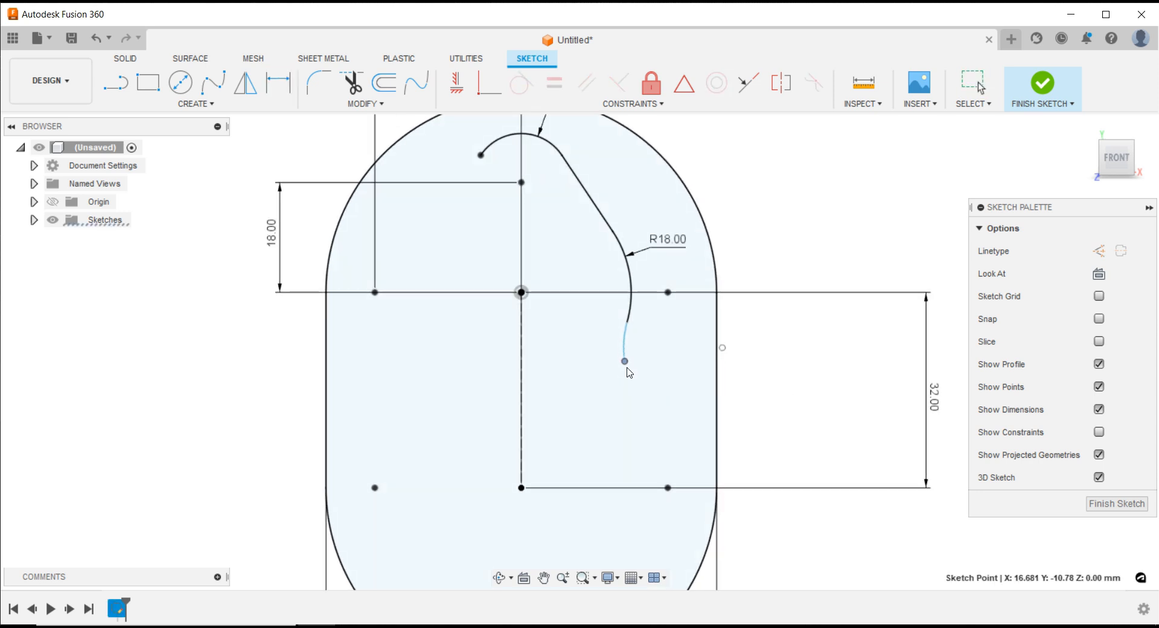
key("d")
left_click(627, 342)
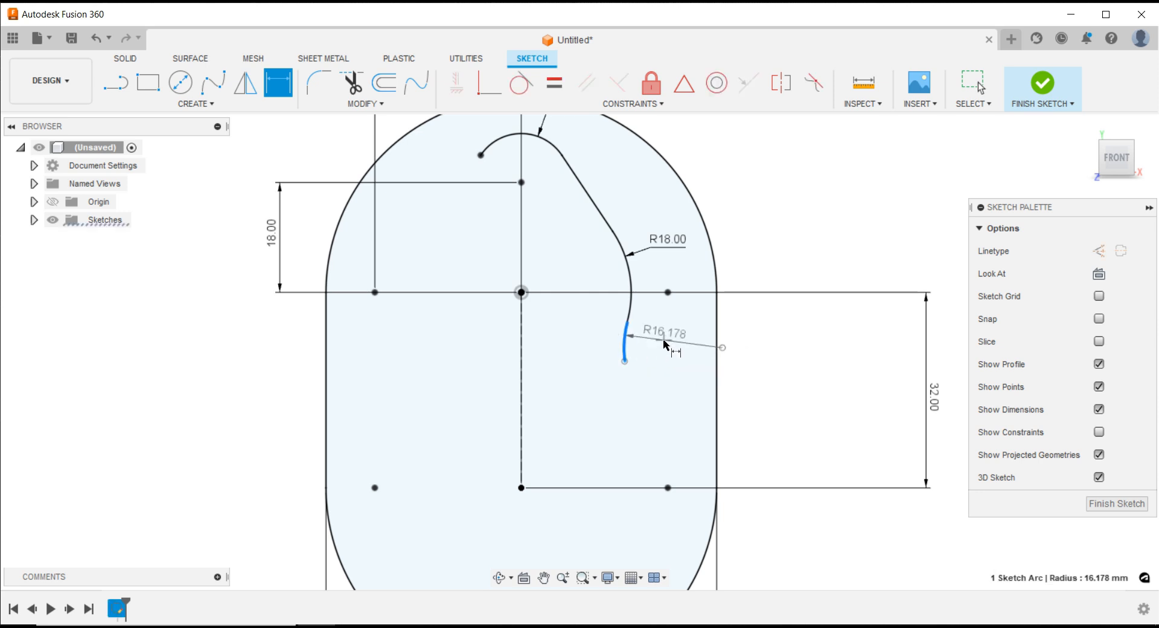
left_click(664, 342)
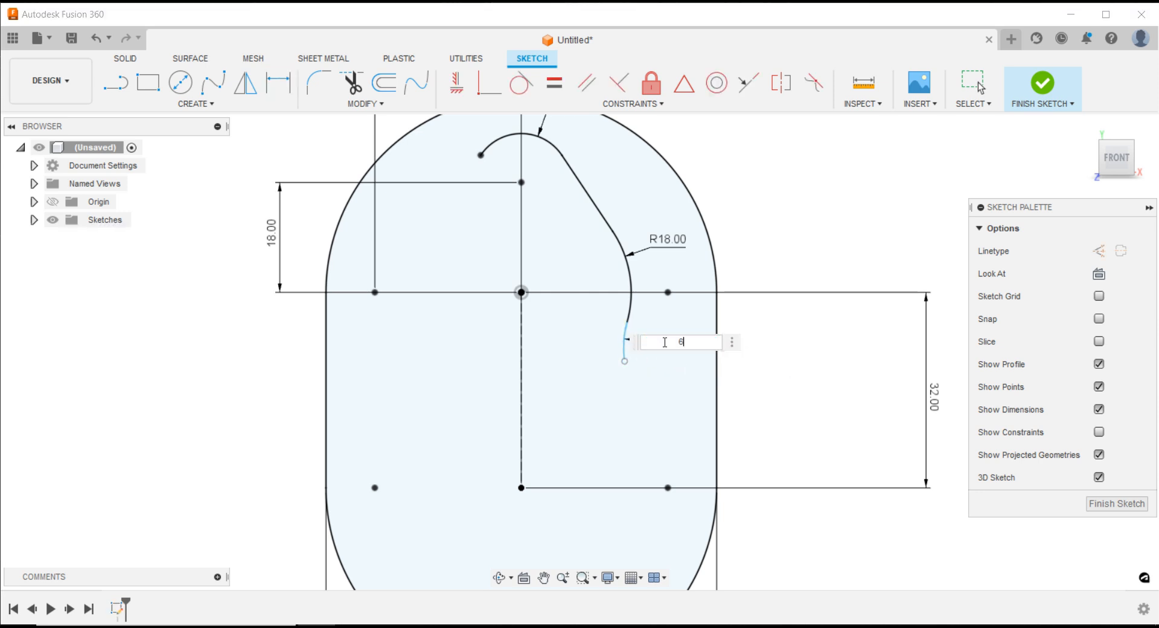
key("Return")
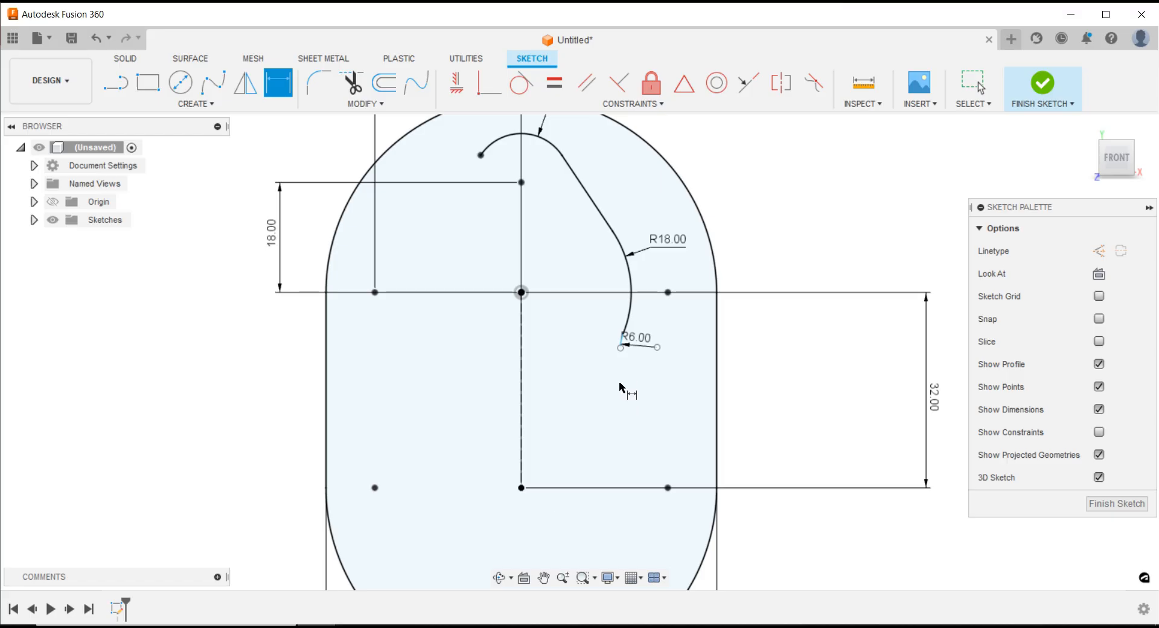
- Draw a vertical line downward from the free end of the 6 mm arc
scroll(625, 343, "up", 4)
left_click(622, 351)
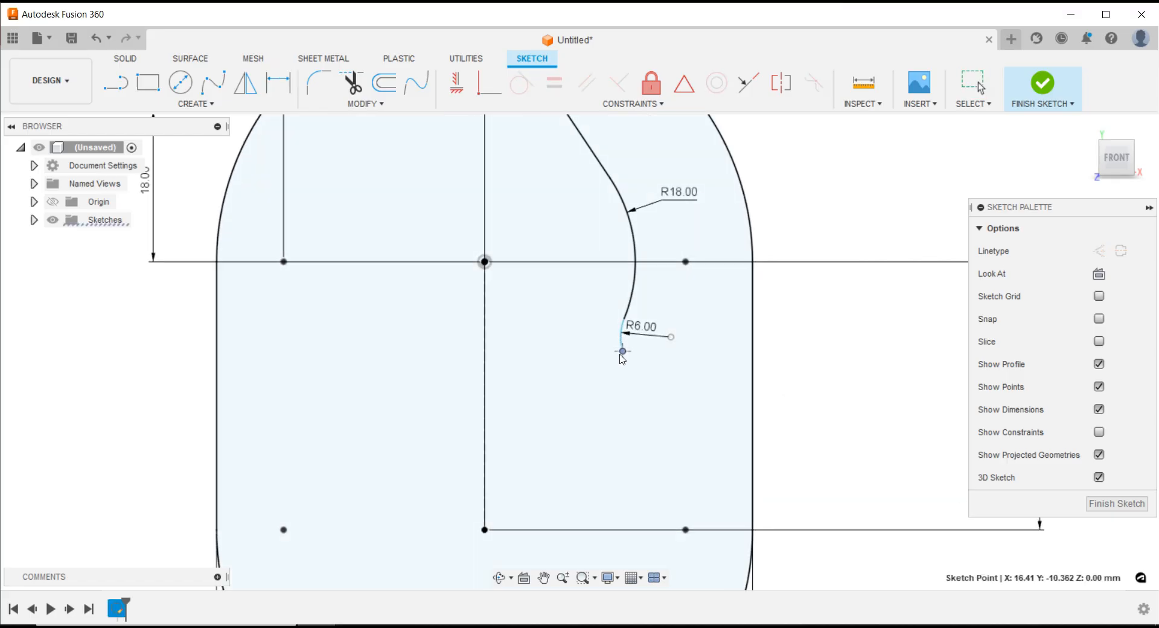
left_click(115, 82)
left_click_drag(622, 349, 623, 448)
key("Escape")
- Dimension the distance between the vertical line and the dashed centreline as 12.5 mm
left_click(279, 82)
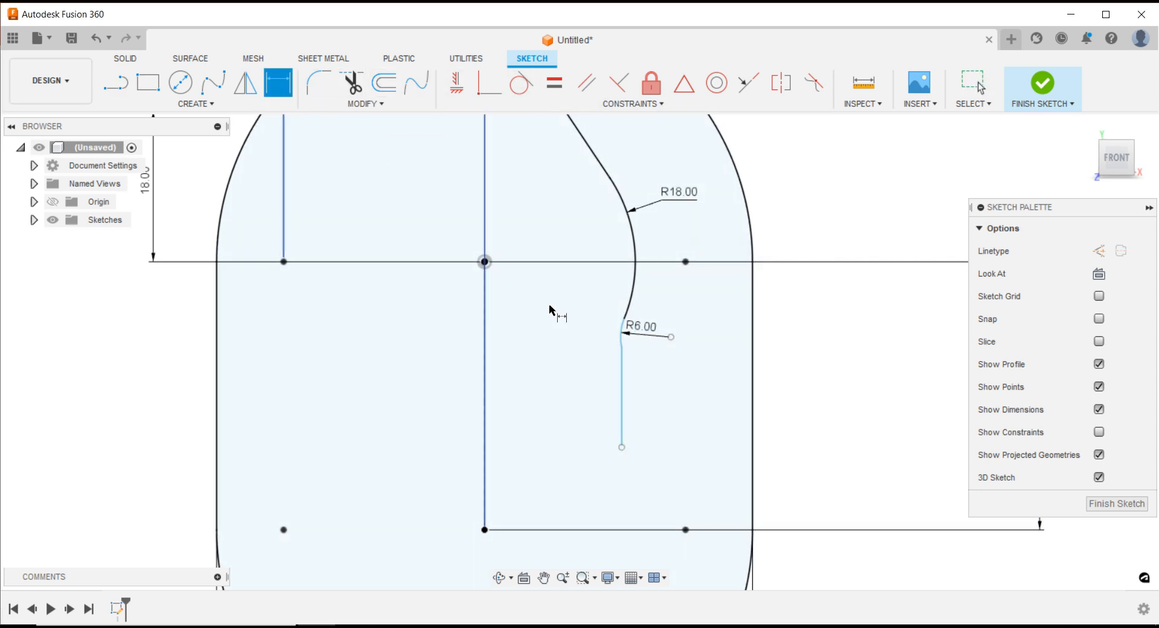
left_click(622, 390)
left_click(484, 393)
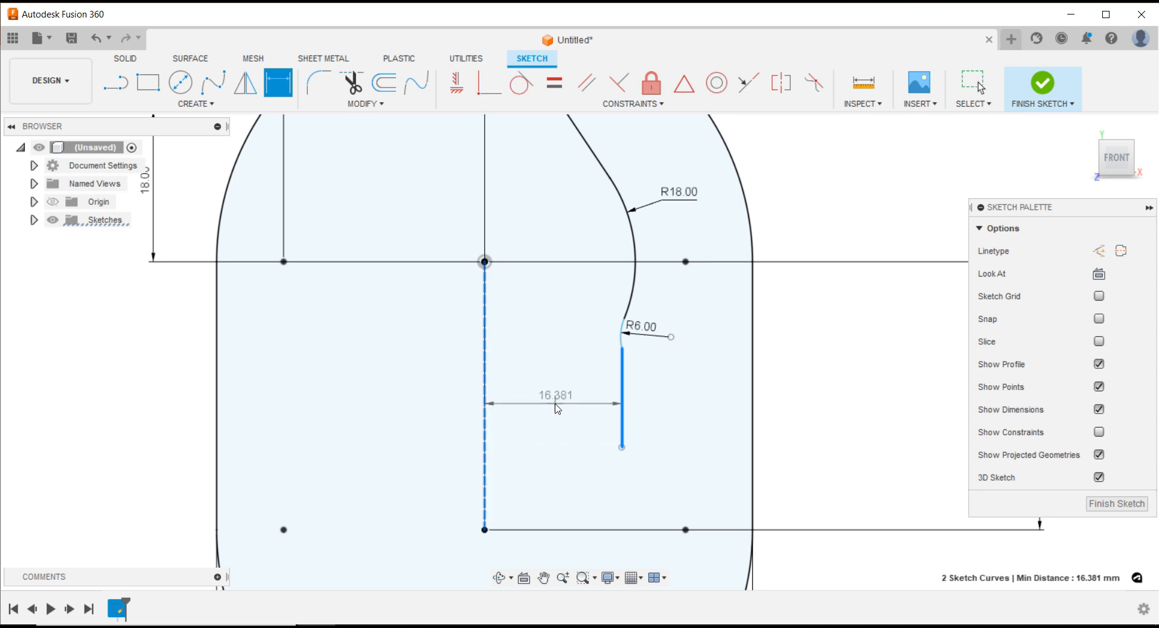
left_click(556, 403)
key("Return")
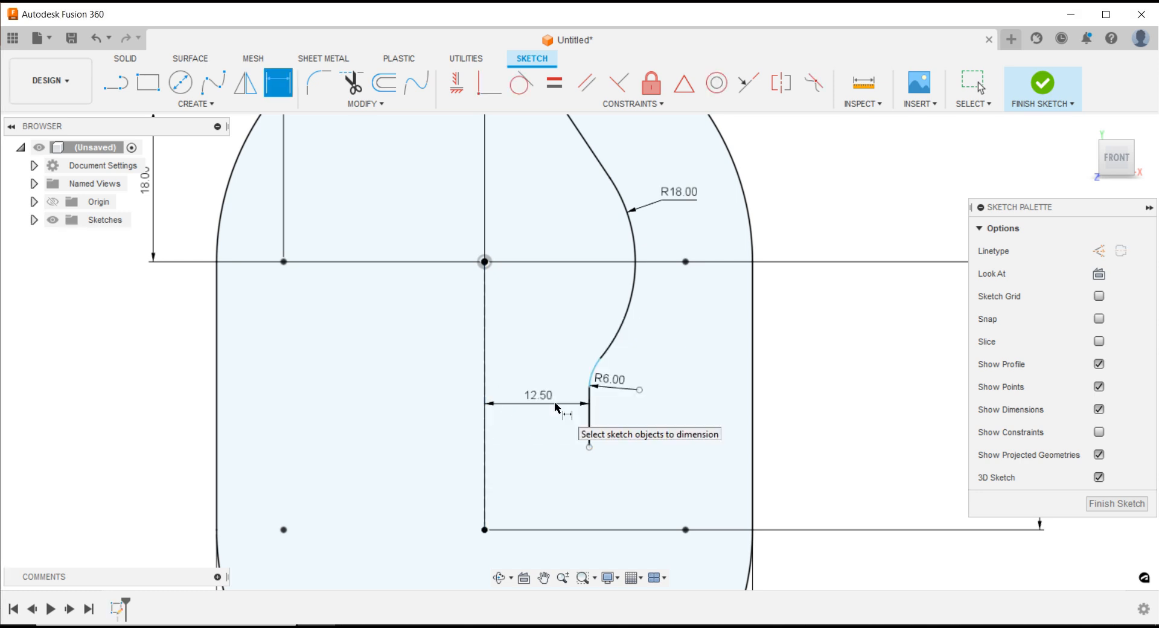
scroll(634, 400, "down", 4)
scroll(586, 489, "up", 4)
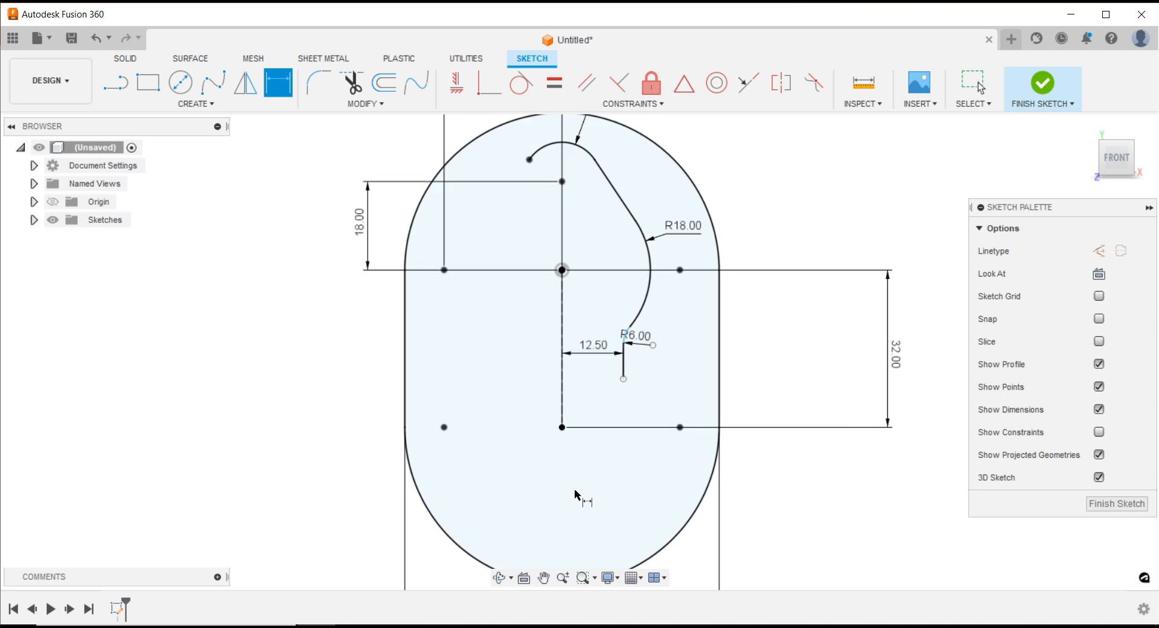
- Lengthen the vertical line down to about Y -26 mm and check the lower contour on the PowerPoint reference drawing
key("Escape")
left_click_drag(639, 350, 642, 379)
left_click(395, 626)
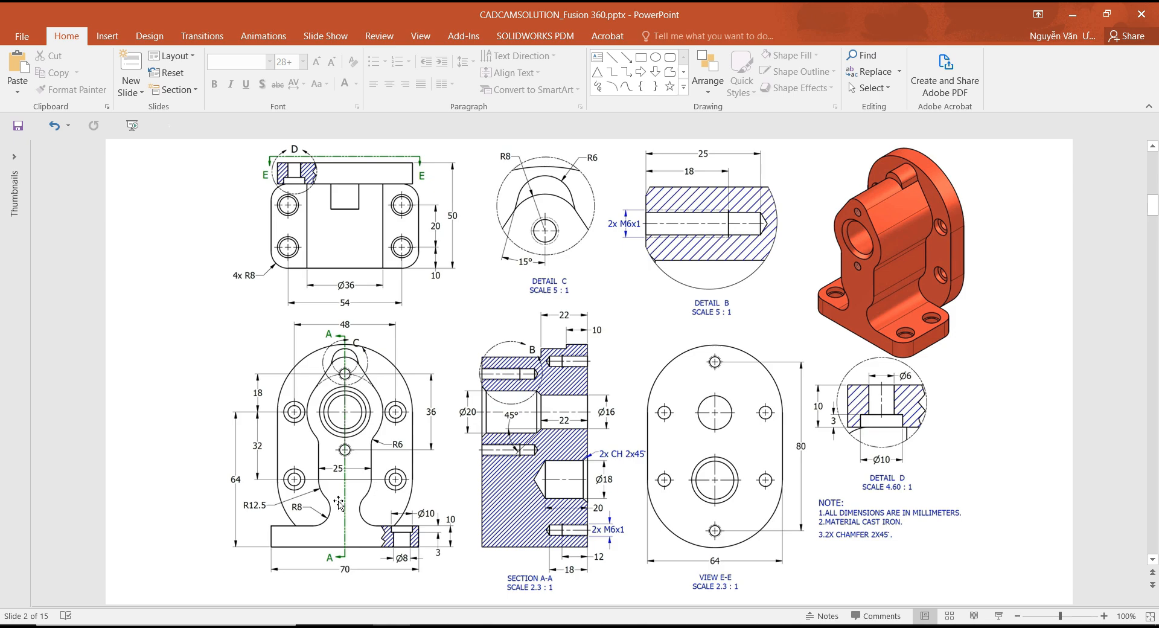
left_click(329, 626)
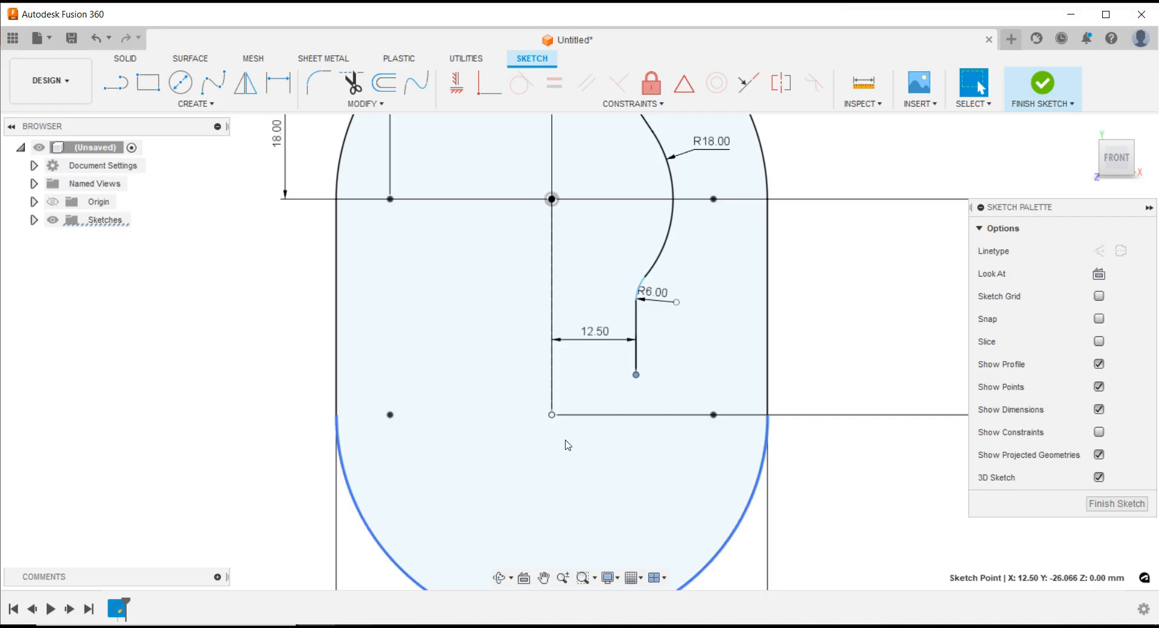
- Draw a three-point arc from the vertical line's lower end, curving down and inward toward the centreline
left_click(203, 107)
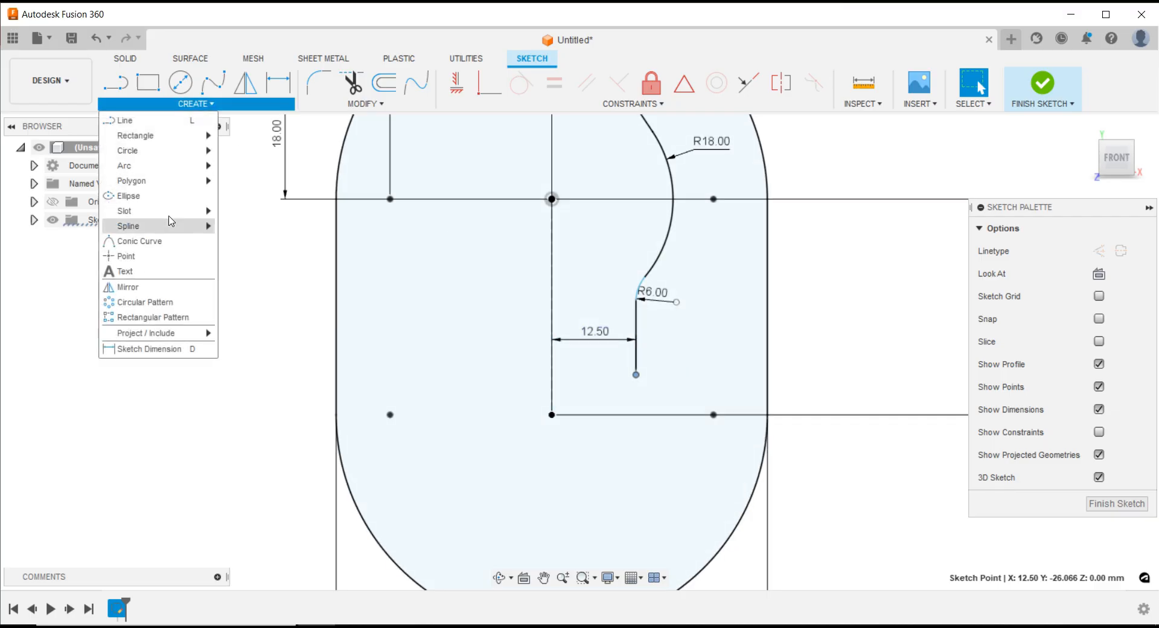
mouse_move(155, 165)
left_click(236, 170)
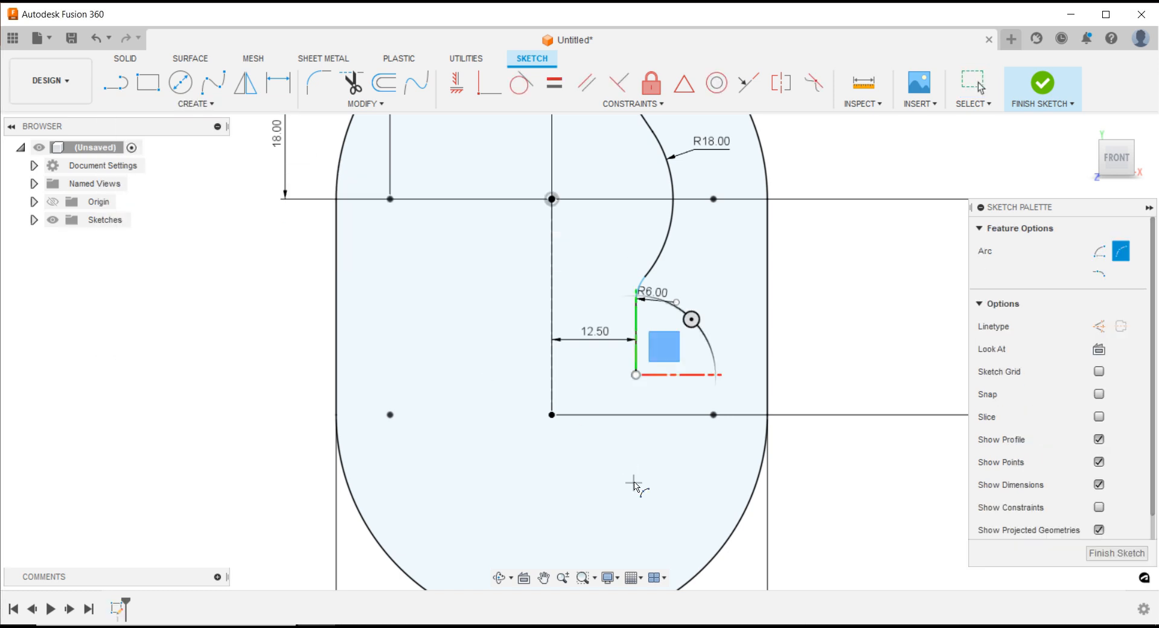
scroll(637, 485, "up", 2)
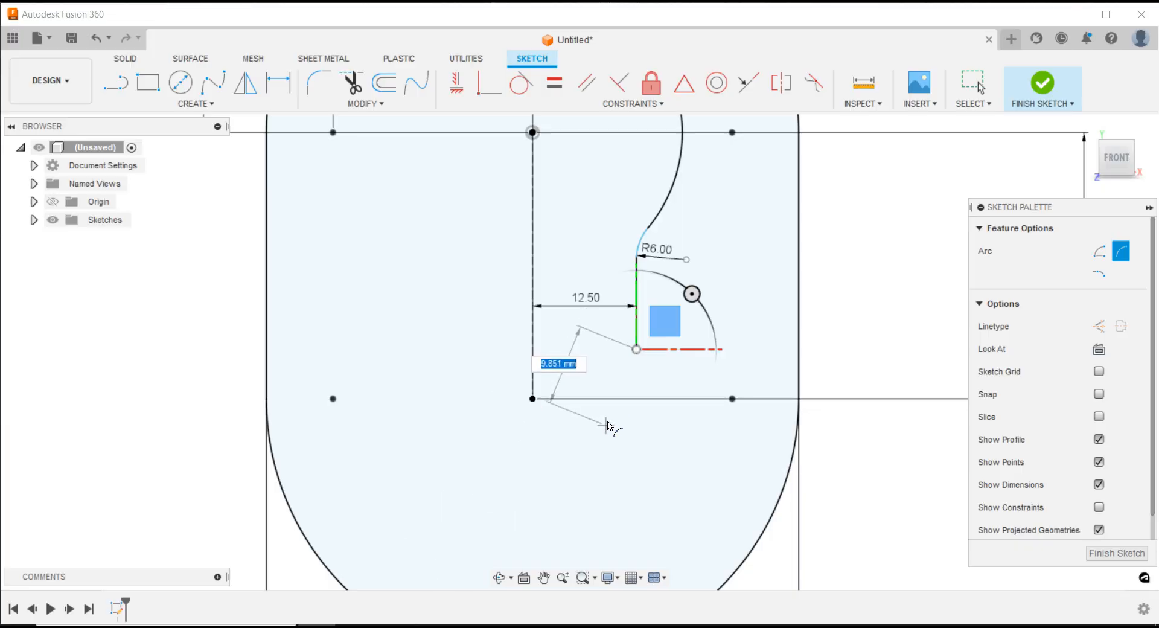
left_click(618, 413)
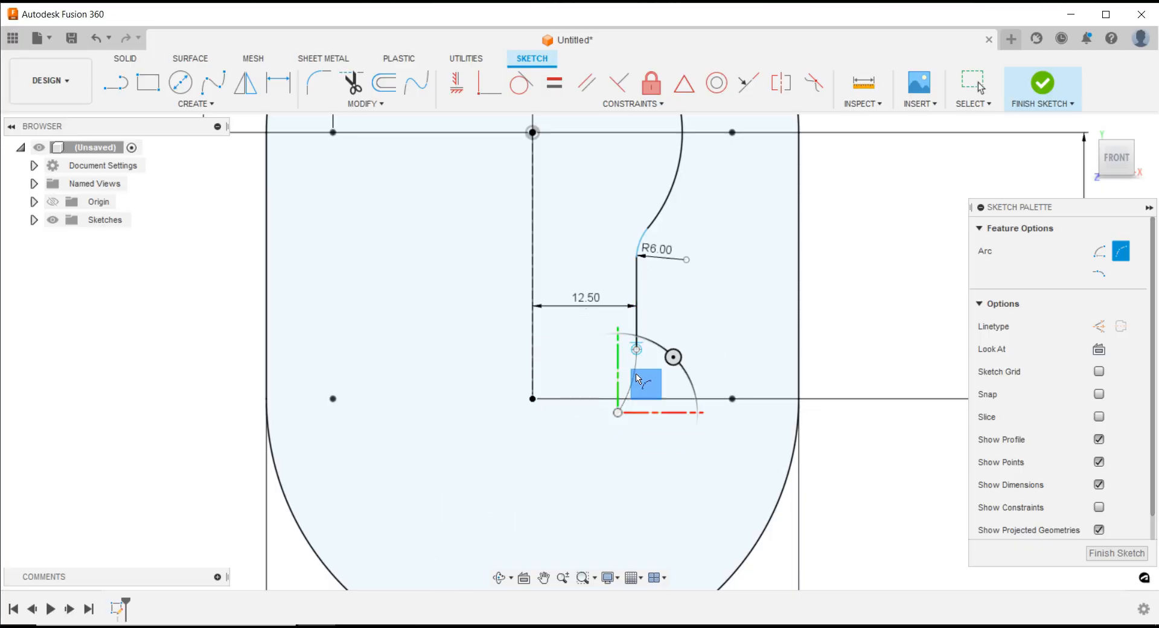
left_click(637, 378)
- Add a second three-point arc from the first arc's lower end, bulging toward the centreline and ending lower and farther outward
left_click(618, 413)
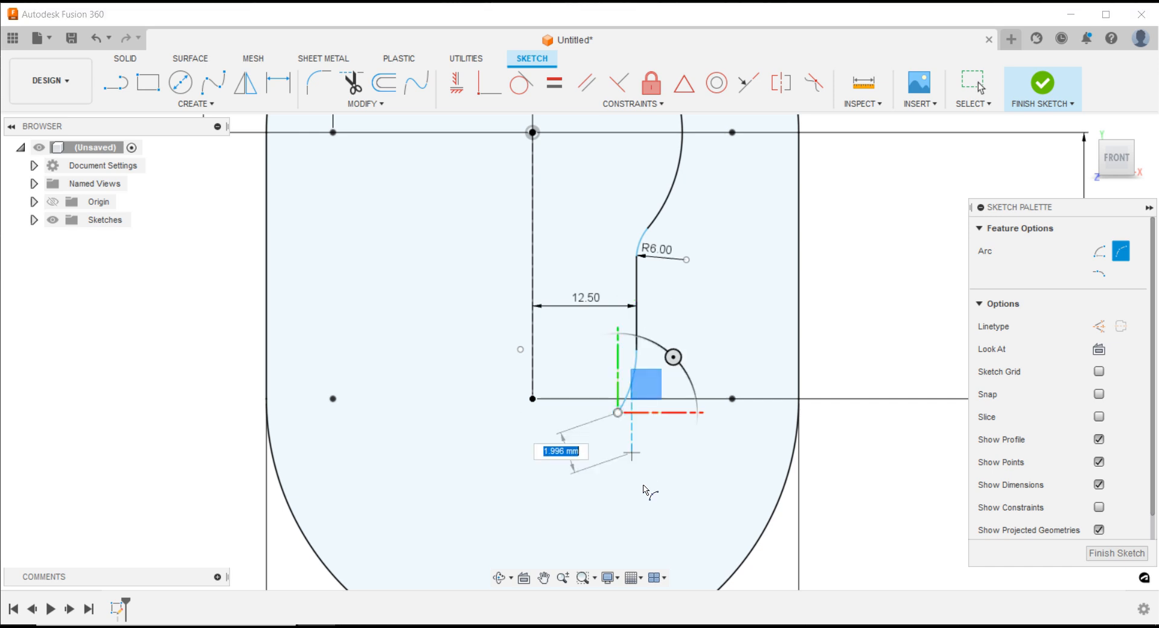
left_click(669, 522)
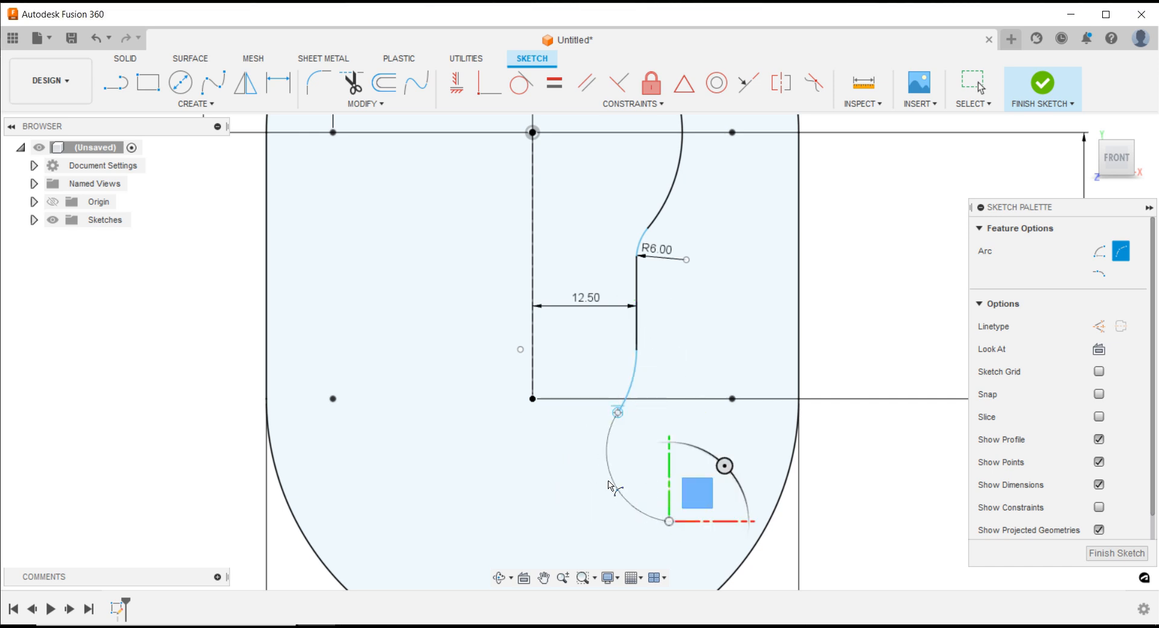
left_click(611, 483)
key("Escape")
scroll(564, 349, "down", 2)
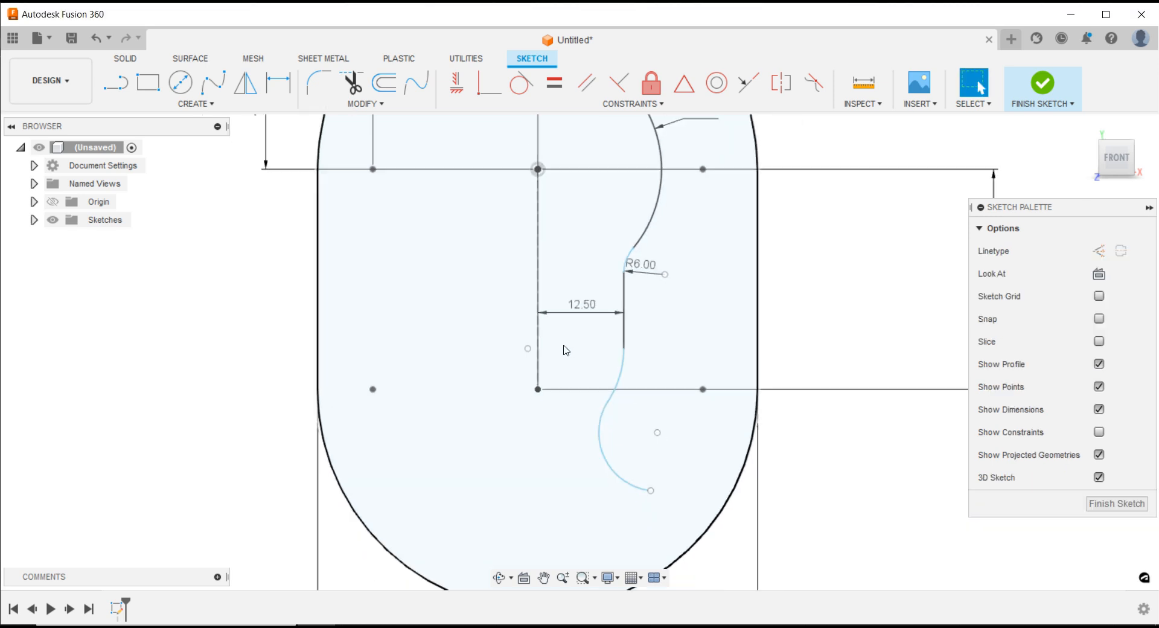
- Draw a horizontal line from the lower arc's end outward past the slot outline, followed by a short vertical line downward
left_click(128, 88)
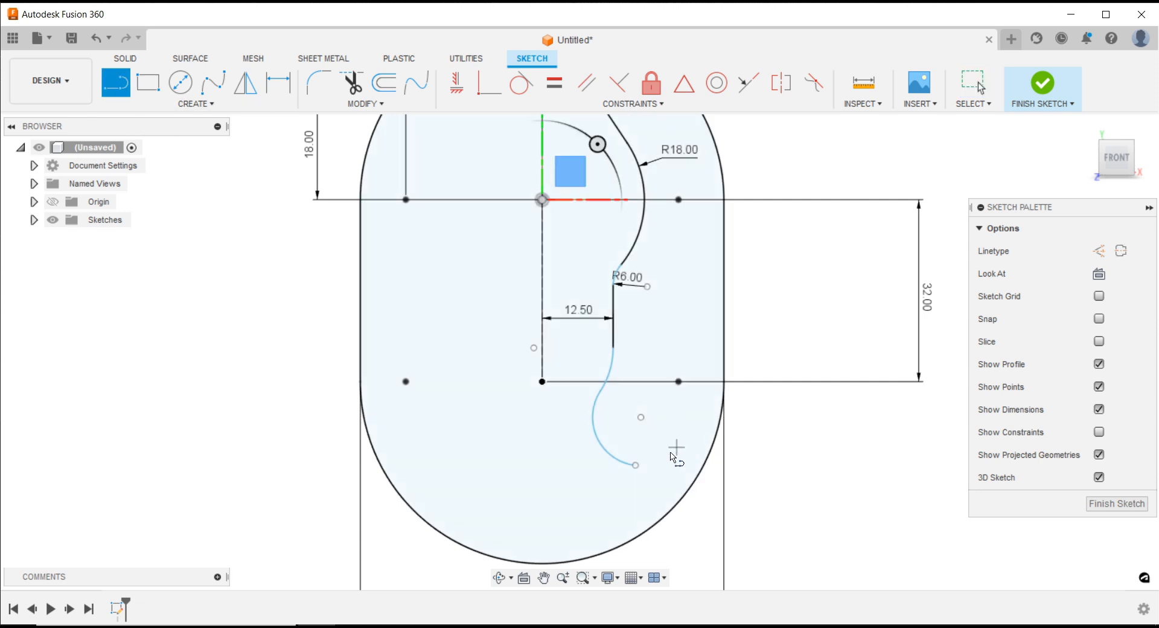
left_click(639, 467)
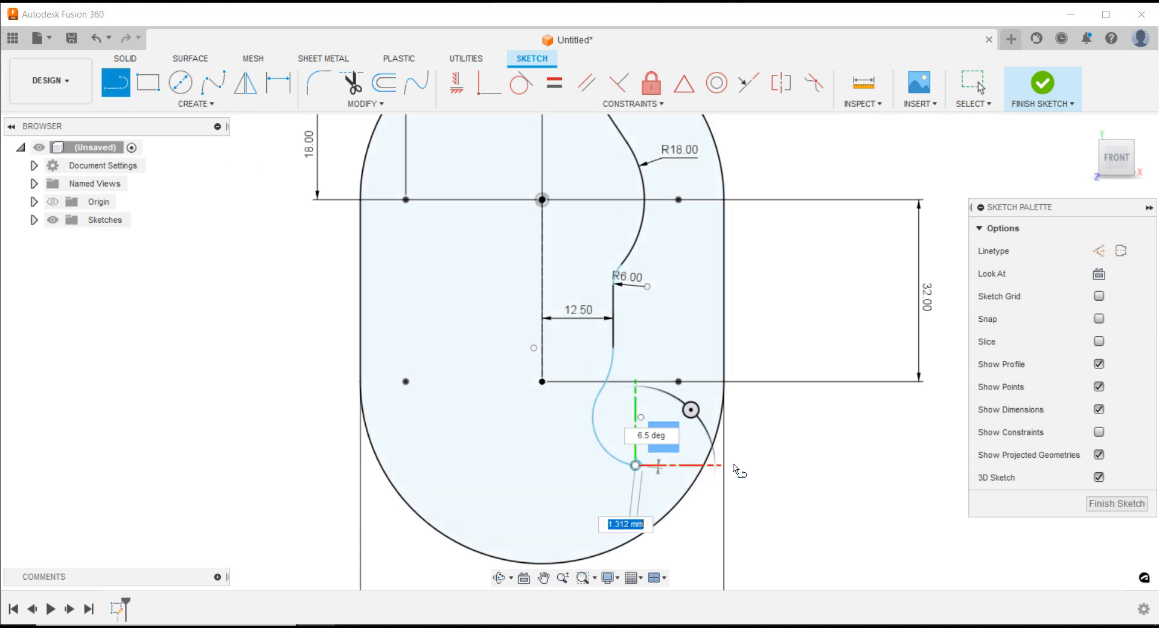
left_click(791, 467)
scroll(793, 466, "down", 2)
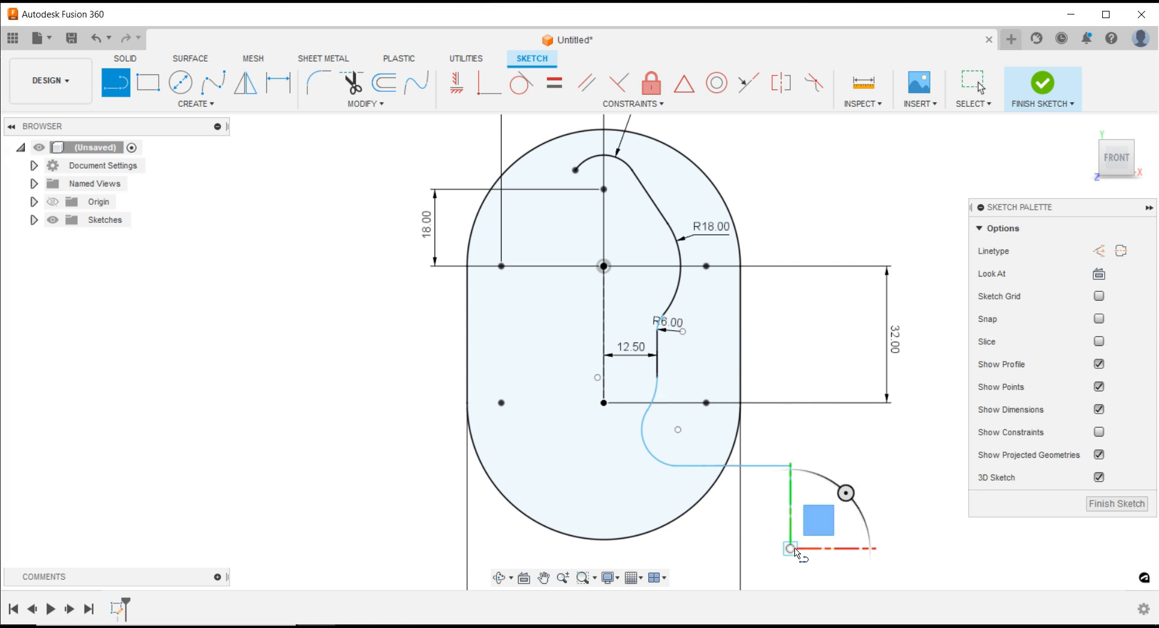
key("Escape")
scroll(710, 398, "down", 2)
scroll(790, 467, "up", 3)
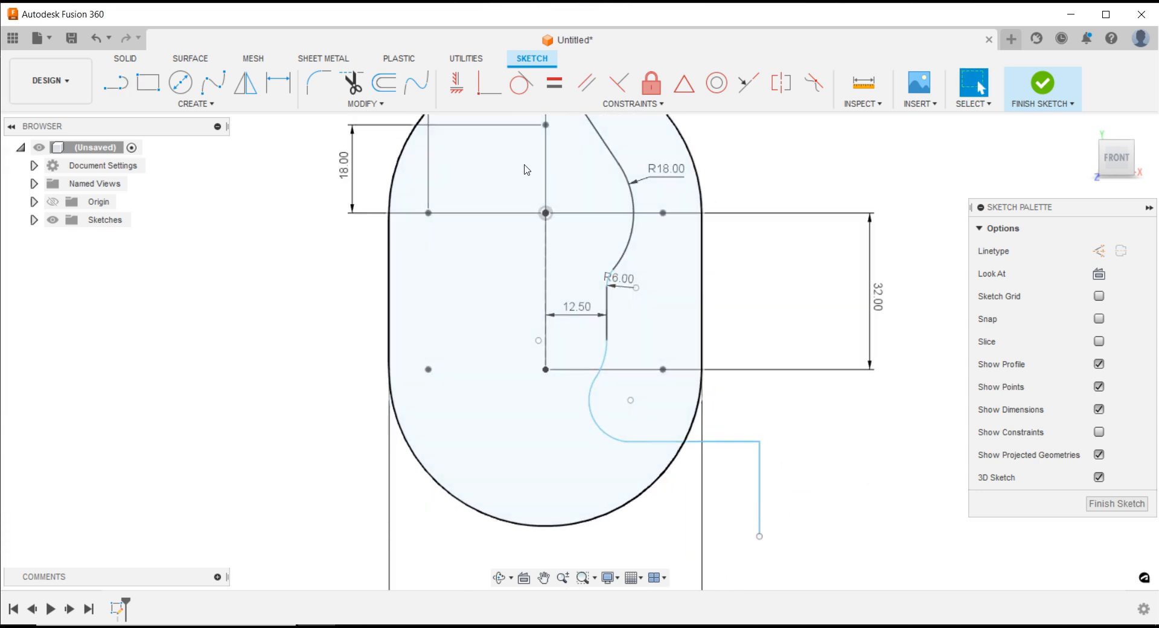
- Dimension the length of the short vertical line outside the slot as 10 mm
key("d")
left_click(760, 472)
left_click(819, 486)
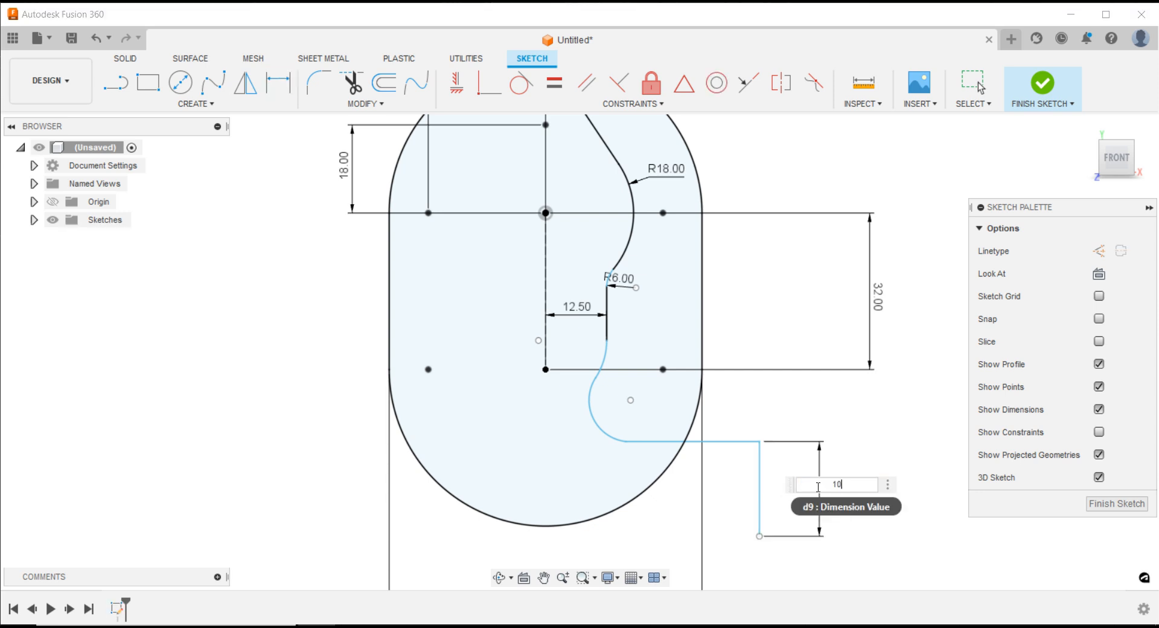
key("Return")
- Dimension the horizontal distance from the centreline to the 10 mm vertical line as 35 mm
scroll(789, 469, "down", 1)
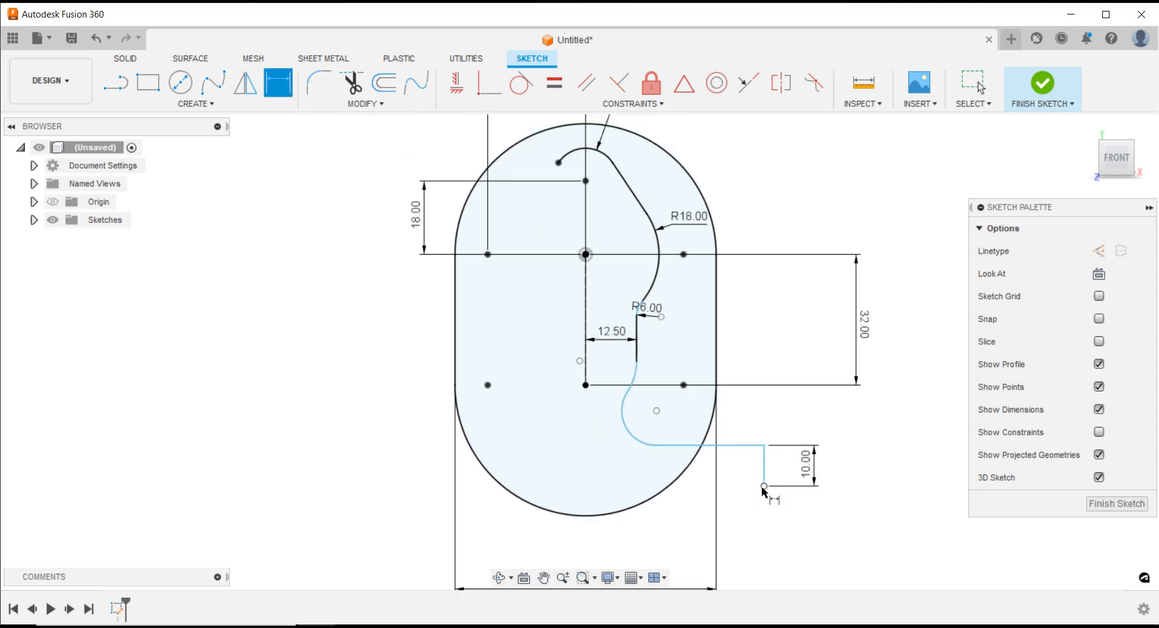
left_click(764, 474)
left_click(586, 367)
scroll(679, 471, "down", 2)
scroll(660, 418, "down", 2)
scroll(660, 418, "up", 1)
scroll(660, 419, "down", 1)
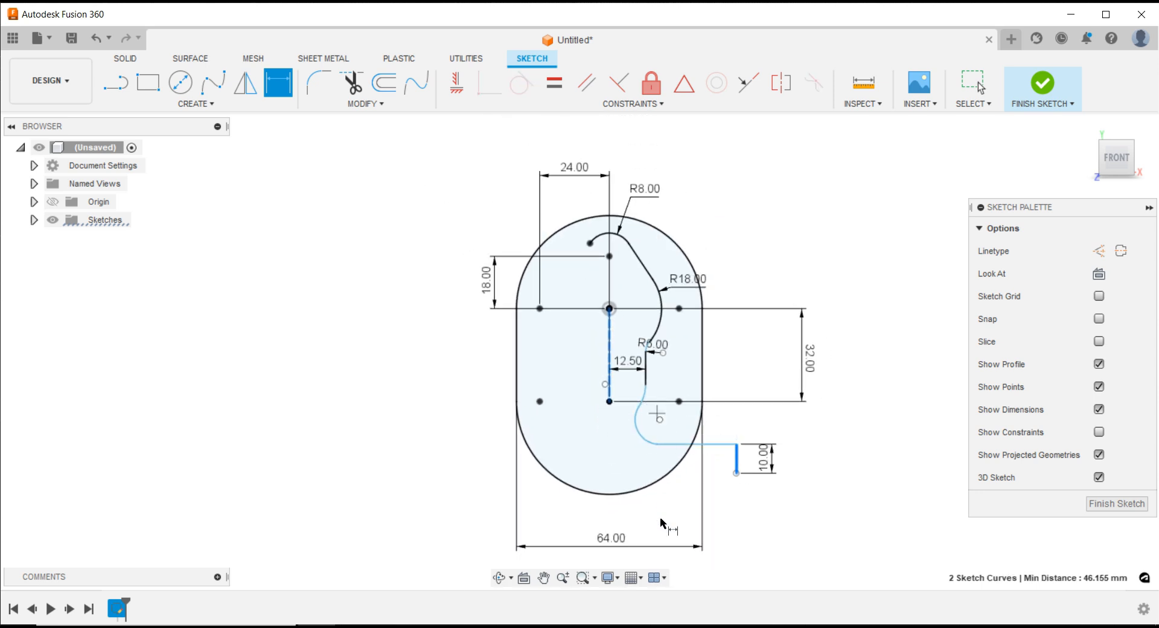
scroll(672, 559, "up", 2)
scroll(672, 559, "up", 1)
left_click(677, 500)
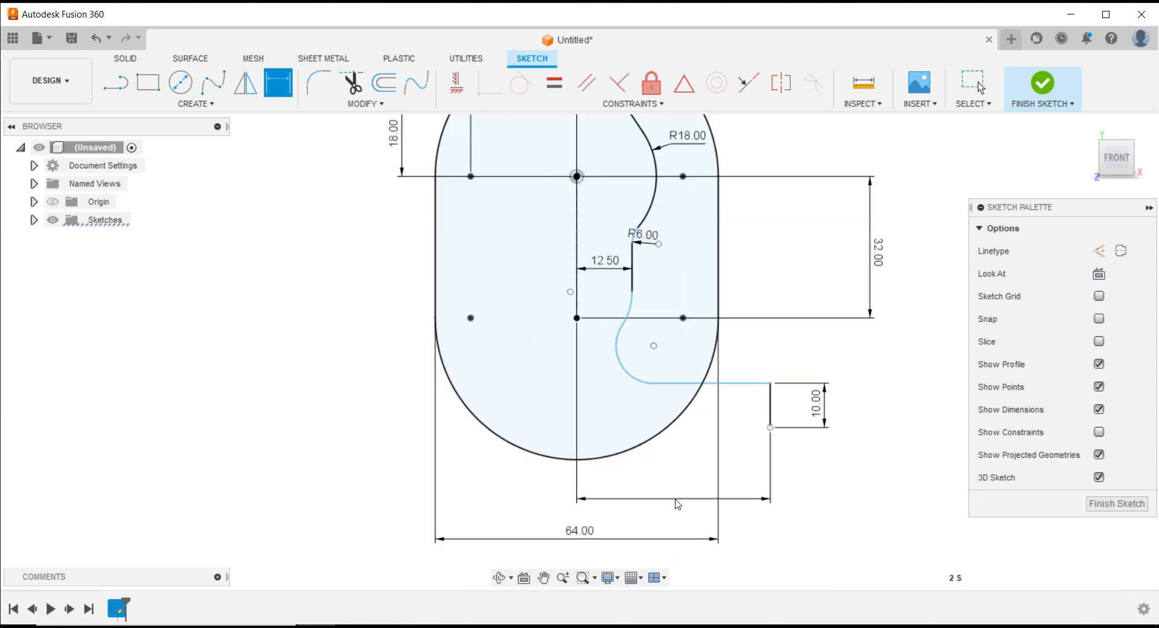
type("35")
key("Return")
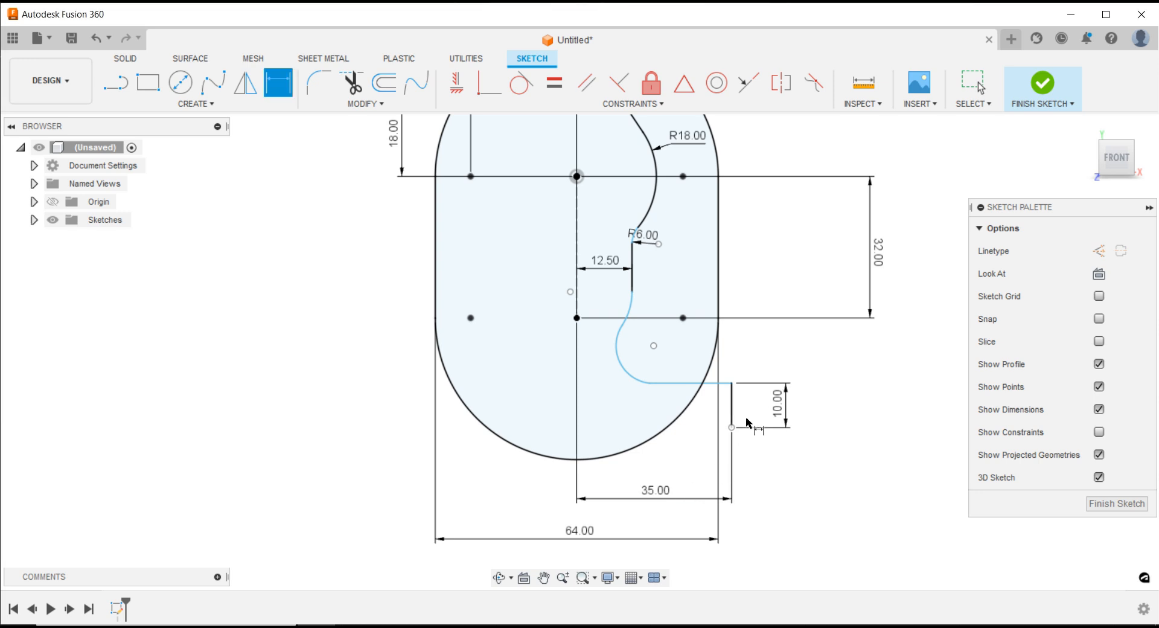
- Dimension the vertical distance from the upper centre point to the lower end of the short vertical line as 64 mm
left_click(731, 426)
scroll(617, 291, "down", 1)
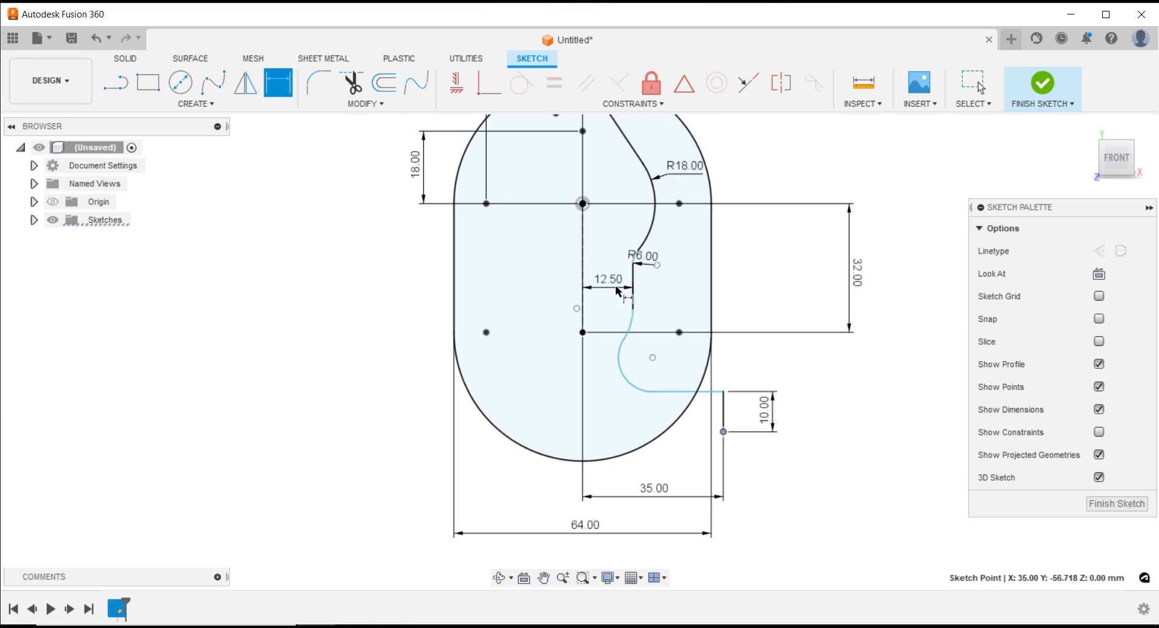
left_click(583, 204)
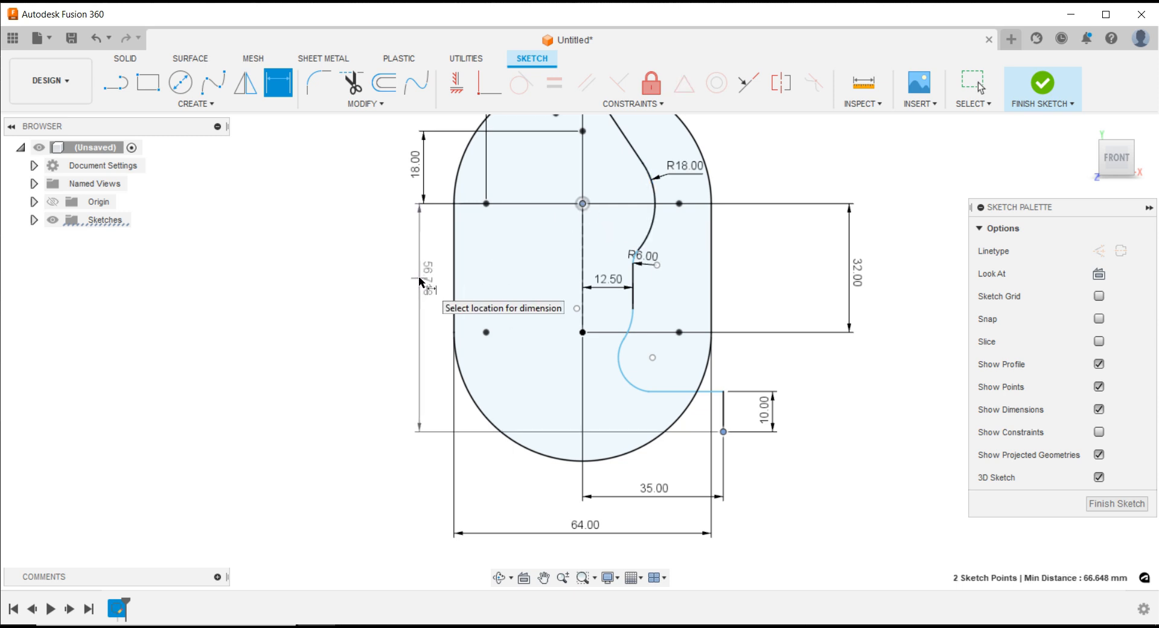
left_click(902, 297)
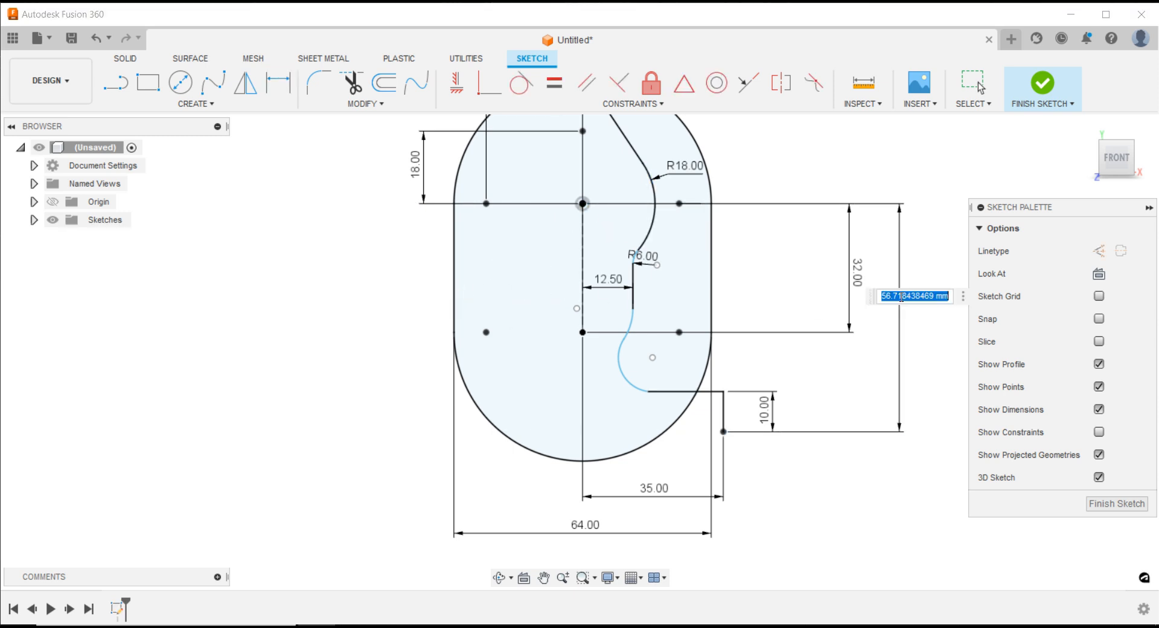
type("64")
key("Return")
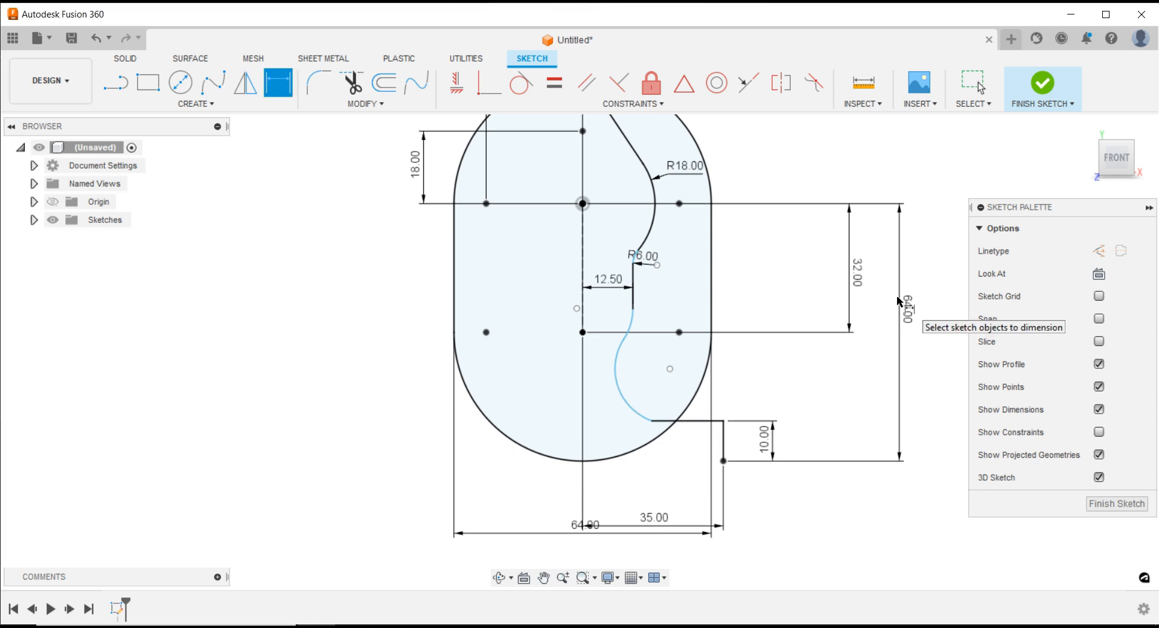
- Make the lowest arc tangent to the horizontal line and try to add tangency between the two lower arcs
left_click(520, 83)
left_click(639, 415)
left_click(666, 422)
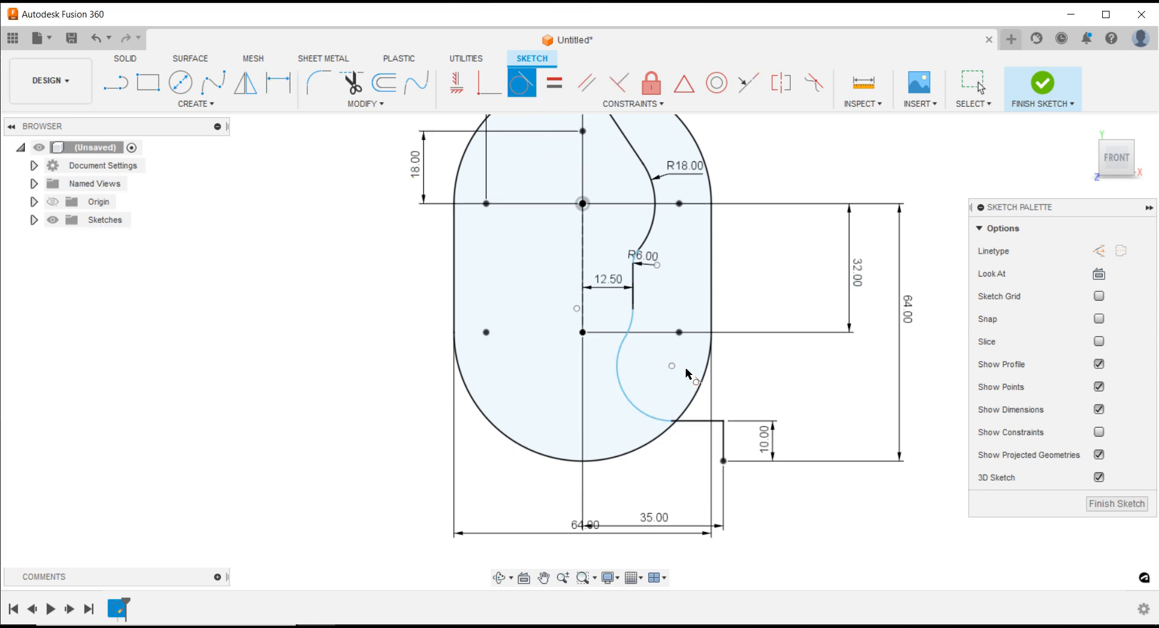
left_click(633, 320)
left_click(621, 344)
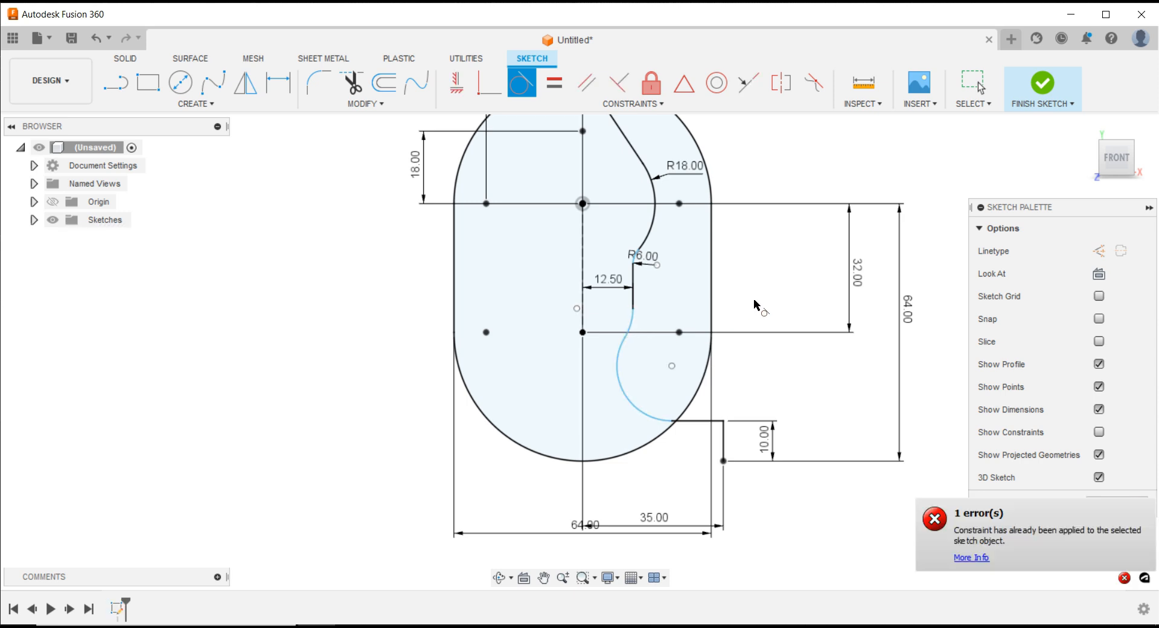
key("Escape")
- Dimension the two lower arcs, setting the upper one's radius to 12.5 mm and the lower one's to 8 mm
key("d")
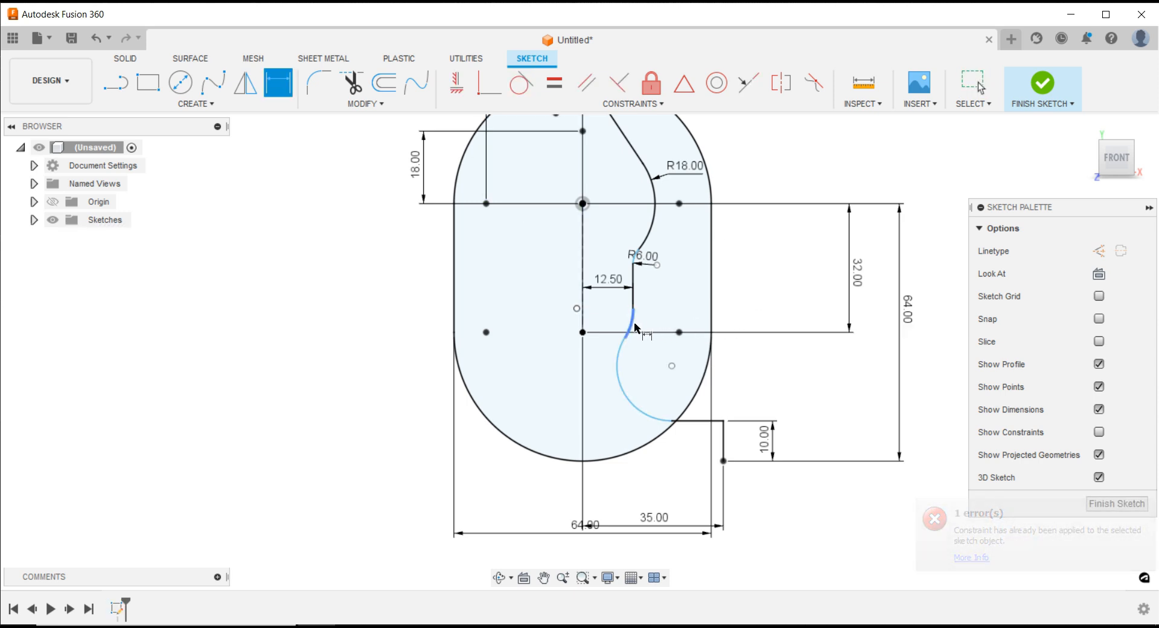
left_click(632, 319)
left_click(654, 325)
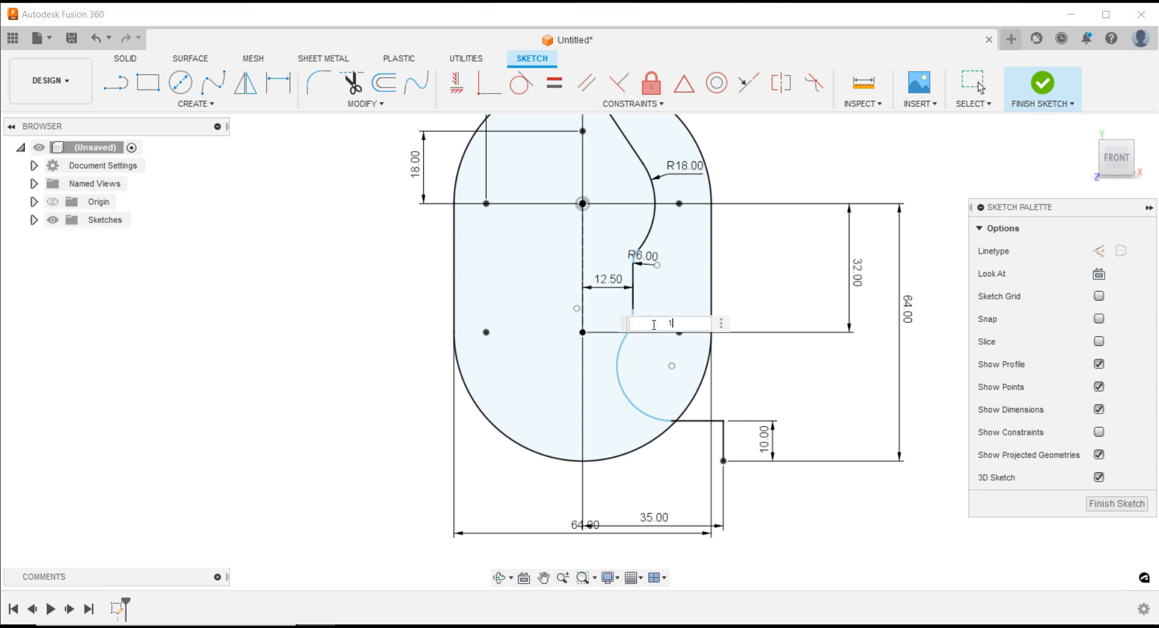
key("Return")
left_click(626, 393)
left_click(643, 381)
key("Return")
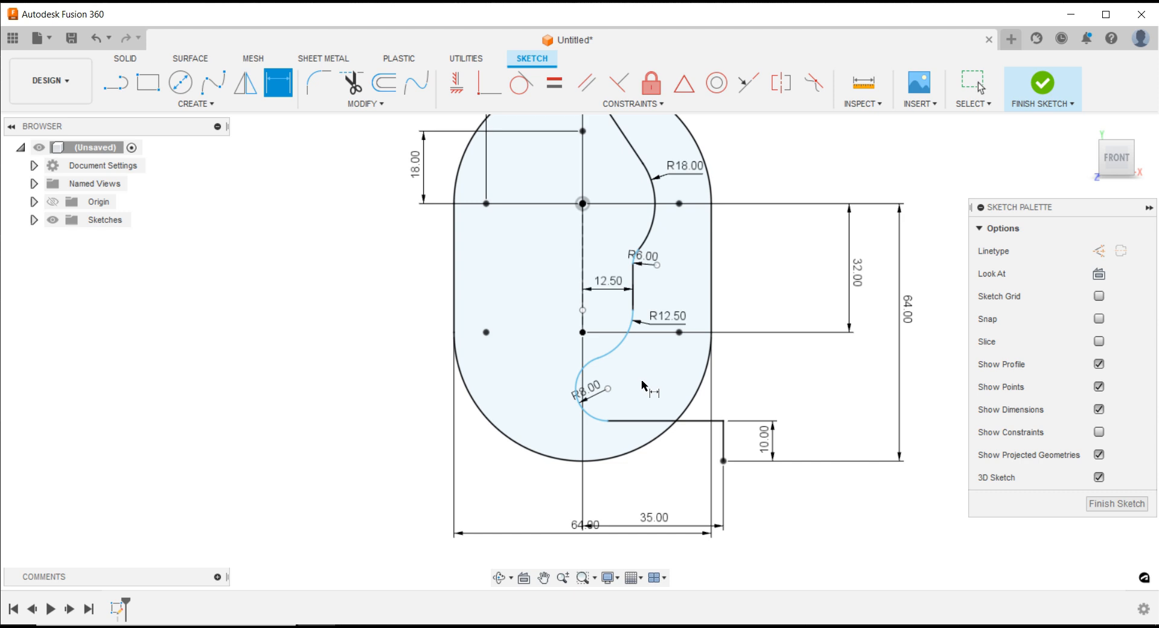
key("Escape")
- Try to align the 12.5 mm arc's centre with the slot's lower centre point using a Horizontal/Vertical constraint
left_click_drag(607, 420, 649, 420)
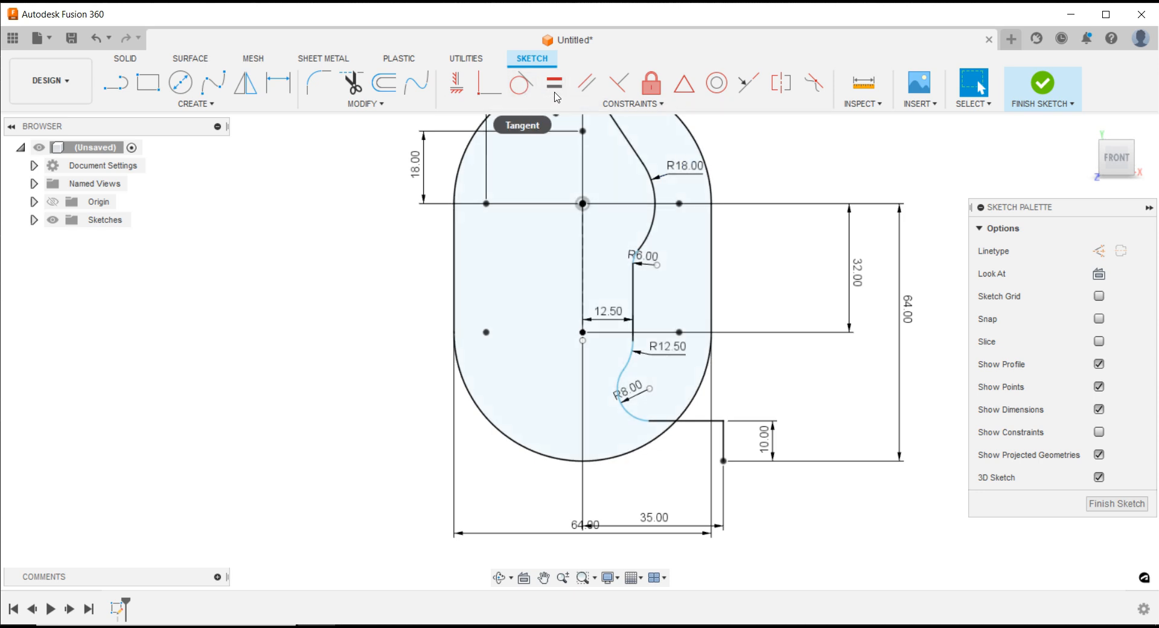
left_click(457, 83)
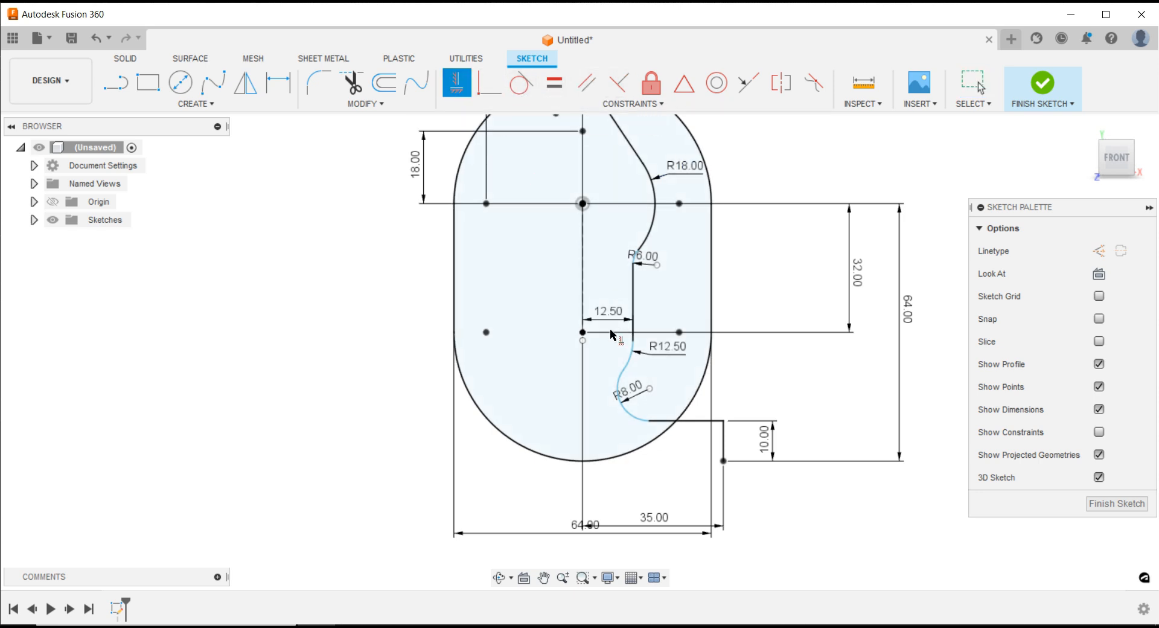
left_click(583, 340)
left_click(584, 333)
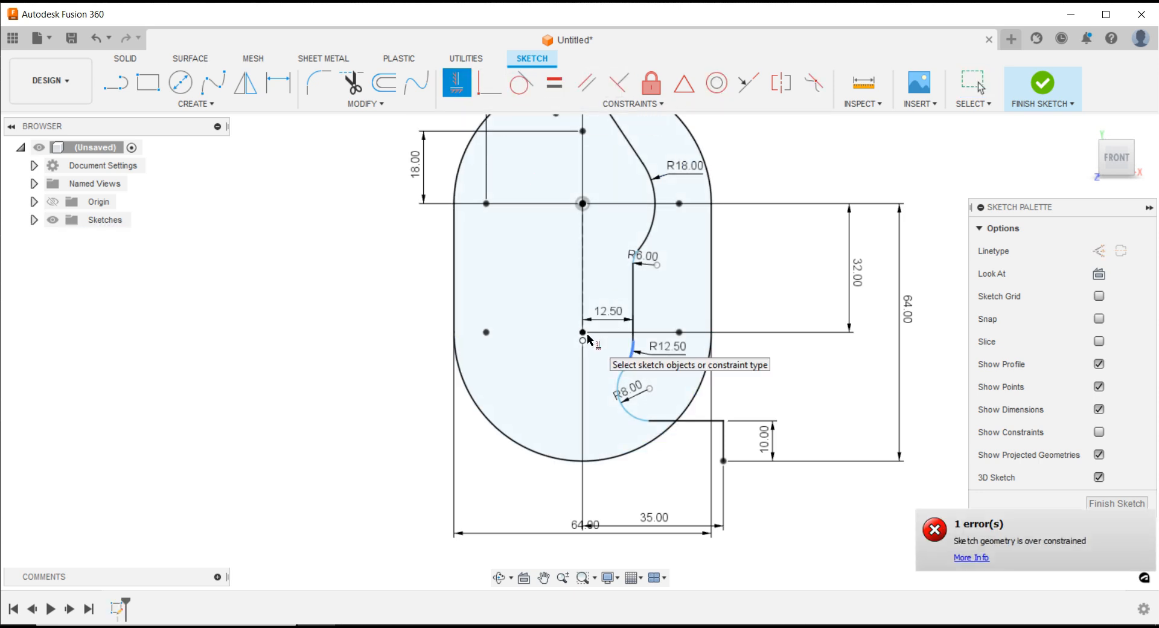
key("Escape")
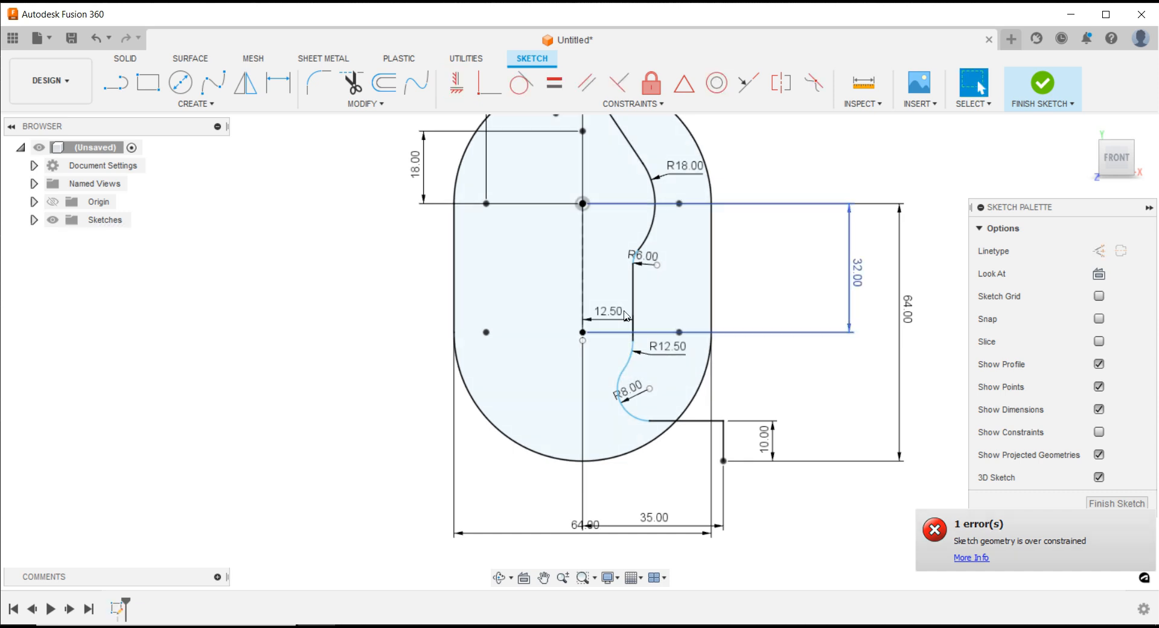
- Make the centre of the 12.5 mm radius arc coincident with the slot's lower centre point
mouse_move(584, 342)
left_mouse_down()
mouse_move(585, 362)
mouse_move(585, 351)
left_mouse_up()
left_click(488, 93)
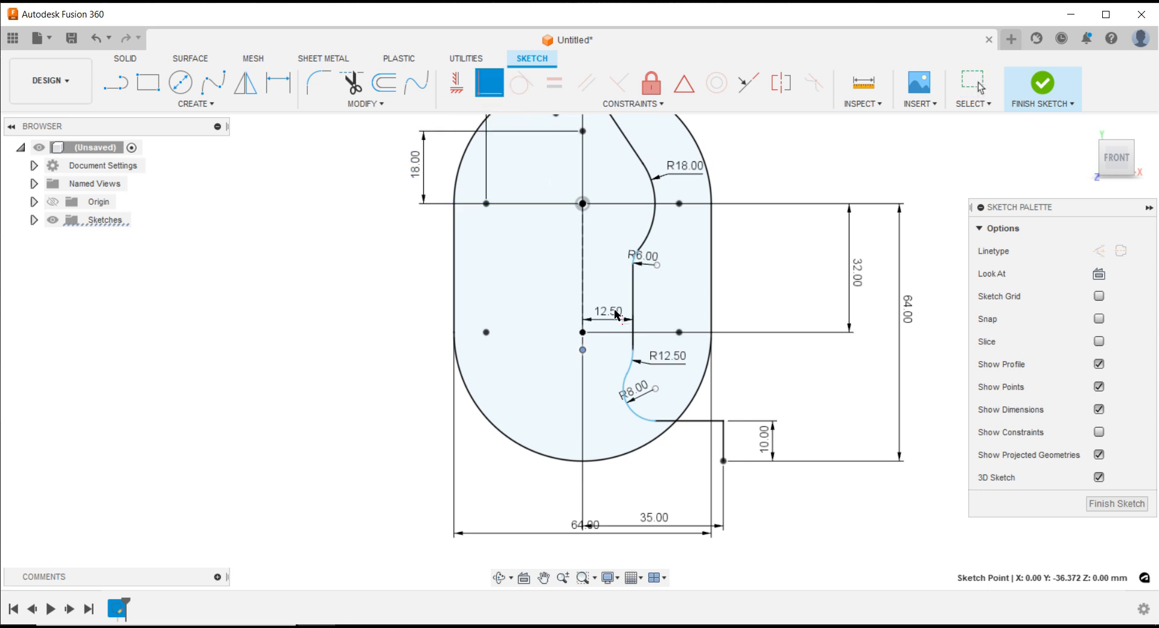
left_click(585, 335)
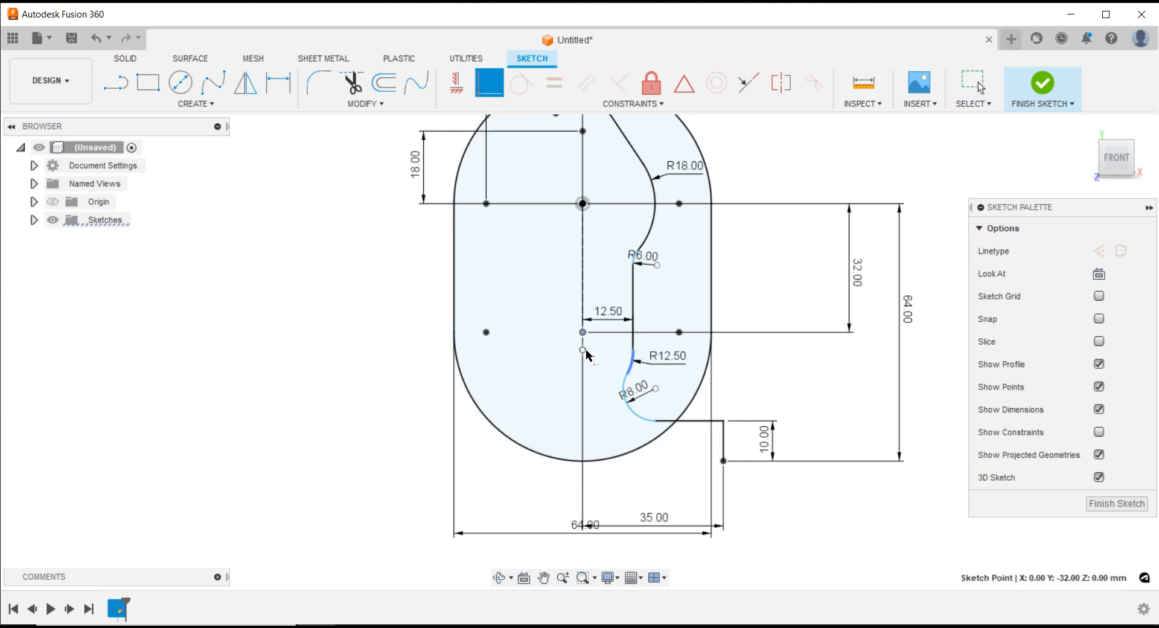
left_click(585, 351)
key("Escape")
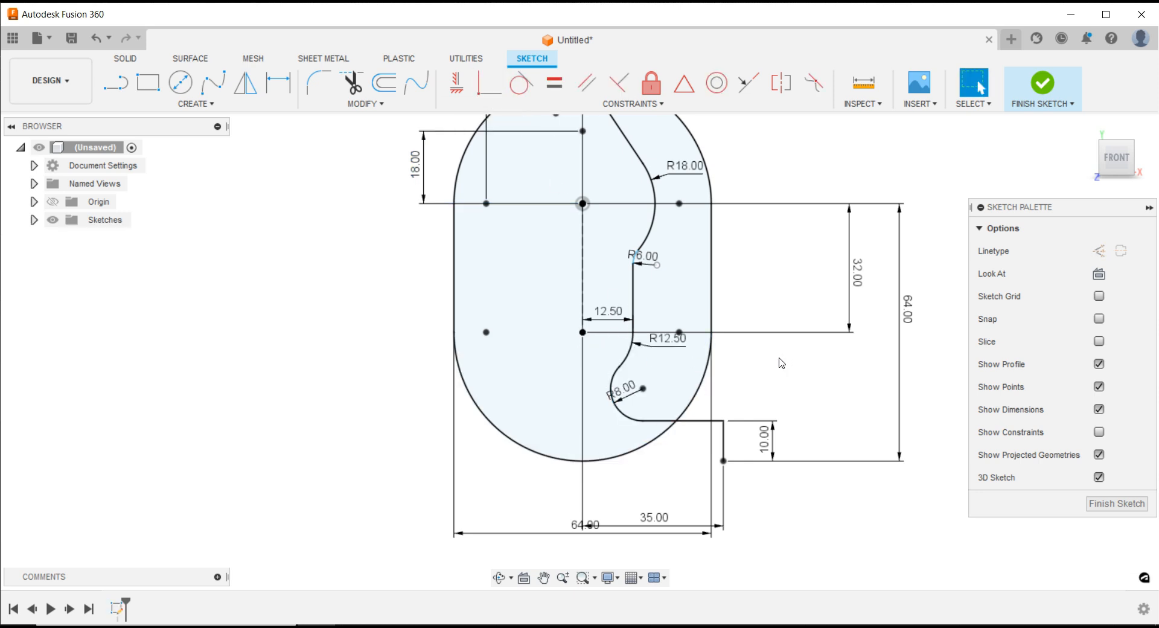
- Move the slot's 64 mm width dimension farther down, clear of the 35 mm dimension
scroll(783, 361, "down", 2)
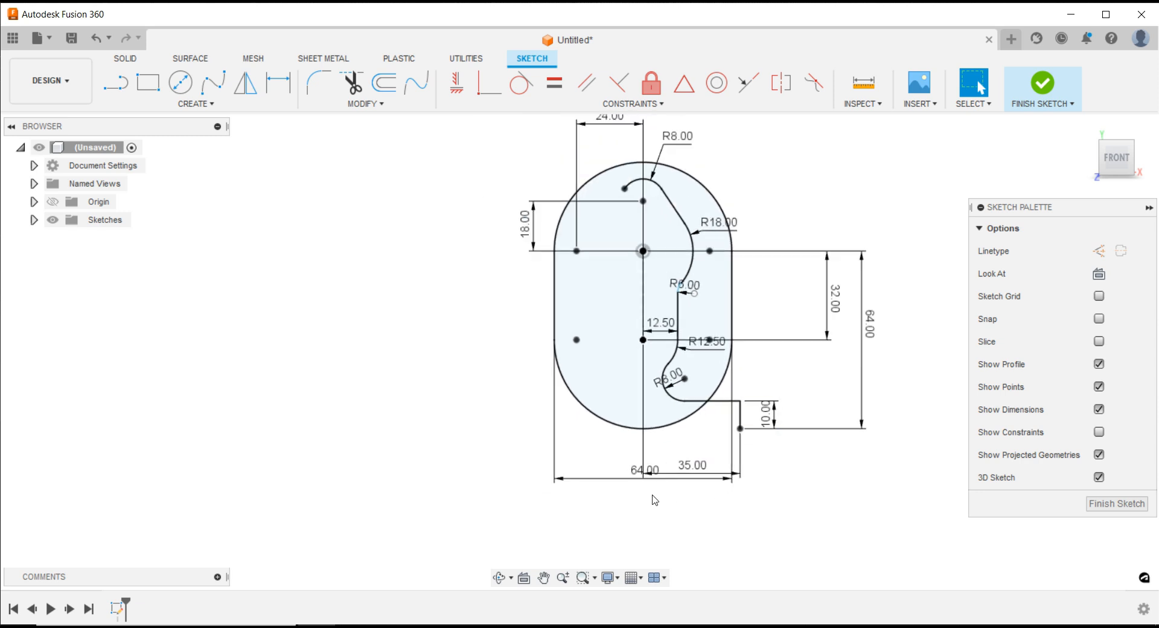
left_click_drag(657, 487, 659, 511)
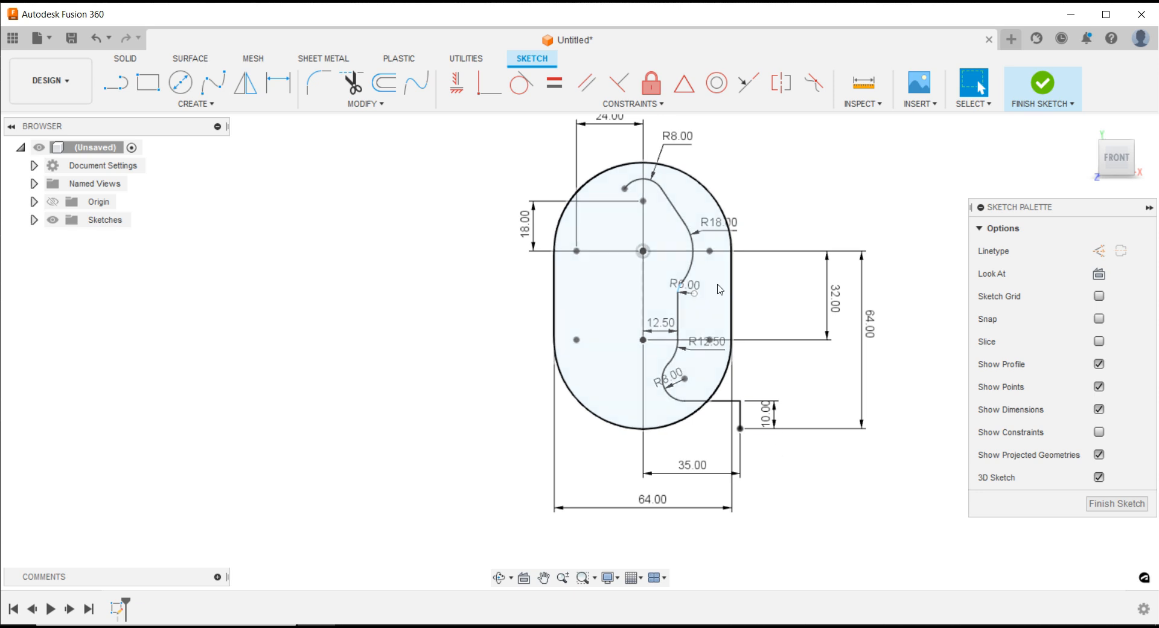
- Apply Tangent constraints between the 6 mm radius arc and its neighbours, the R18 arc and the vertical line
scroll(706, 291, "up", 3)
scroll(708, 289, "up", 5)
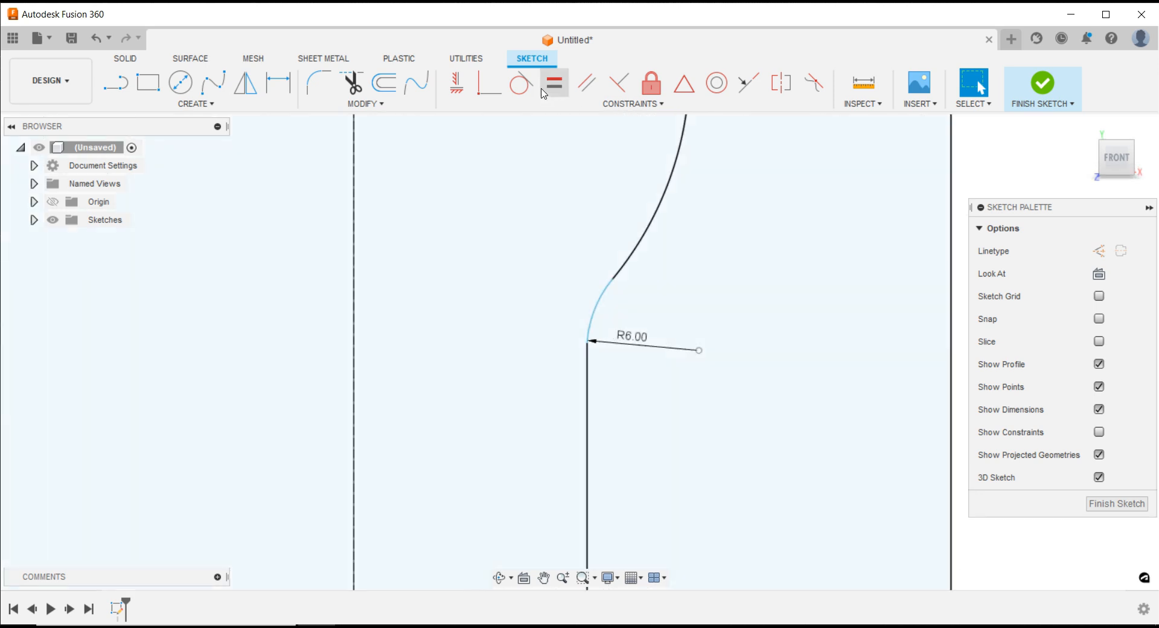
left_click(521, 83)
left_click(603, 300)
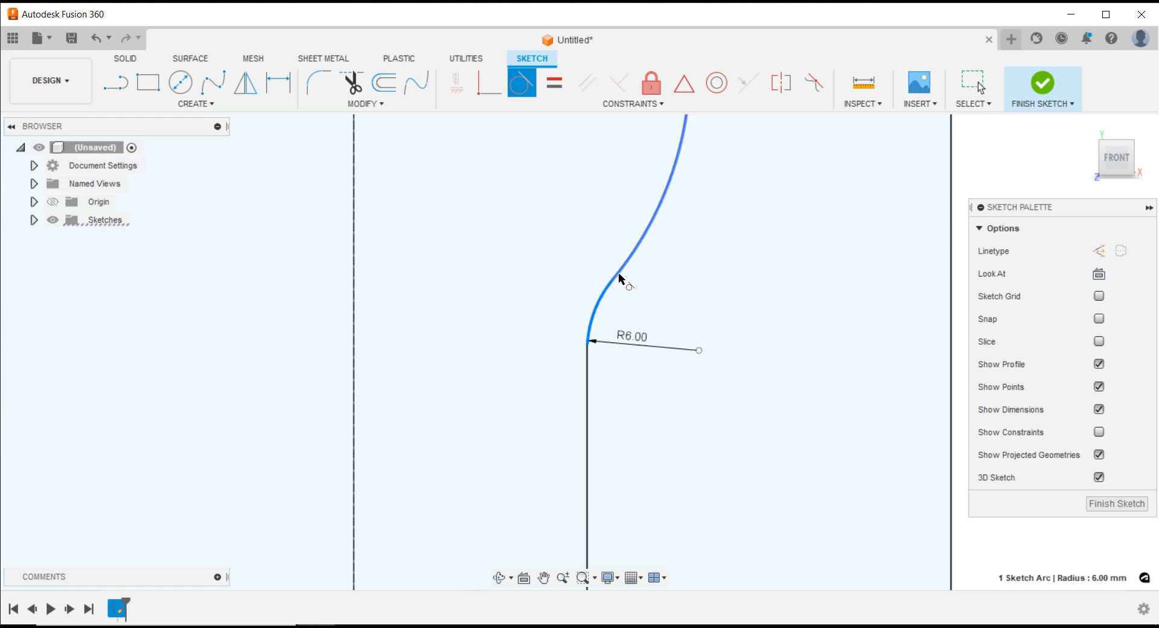
left_click(618, 274)
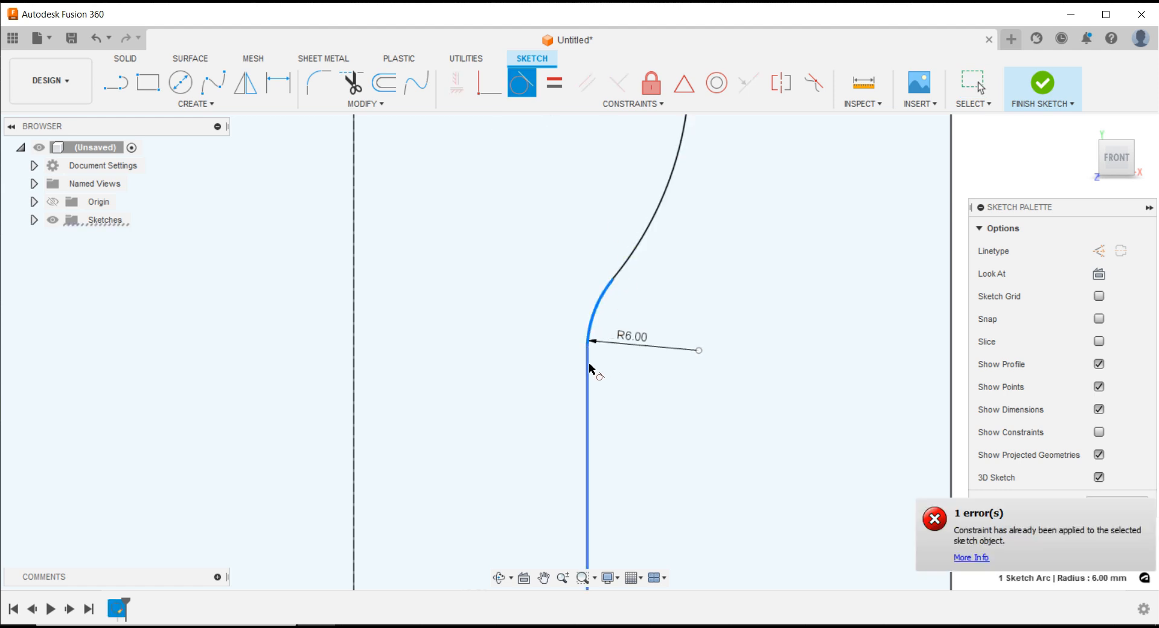
scroll(670, 331, "down", 3)
scroll(670, 331, "down", 5)
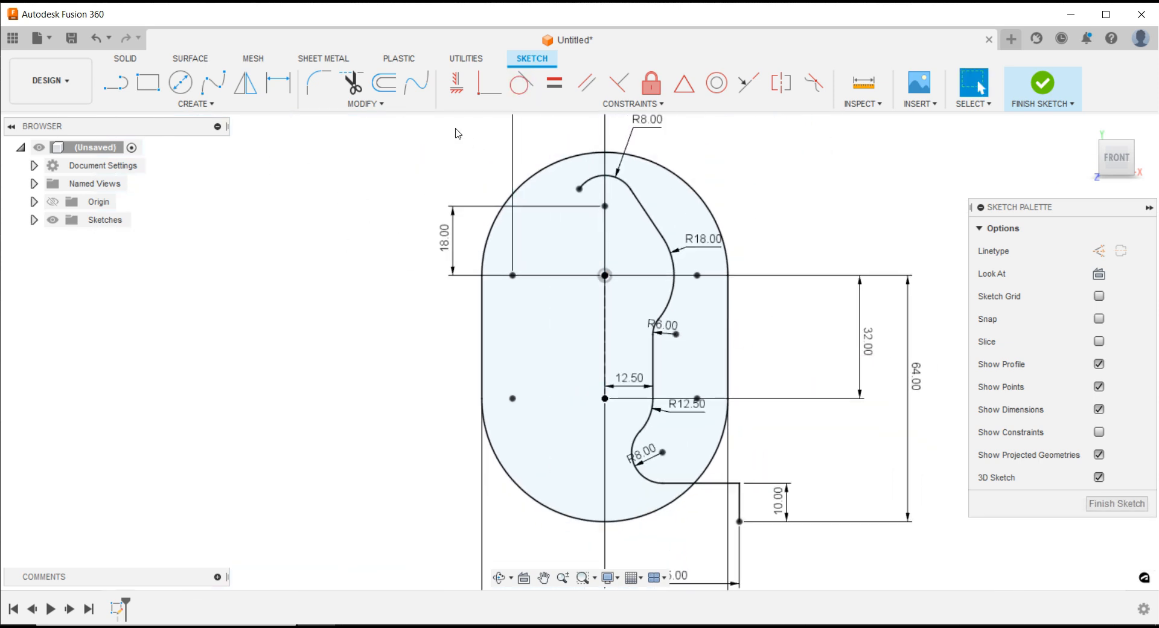
- Mirror the eight contour curves, from the slanted line down to the base's short vertical line, across the dashed centreline
left_click(245, 84)
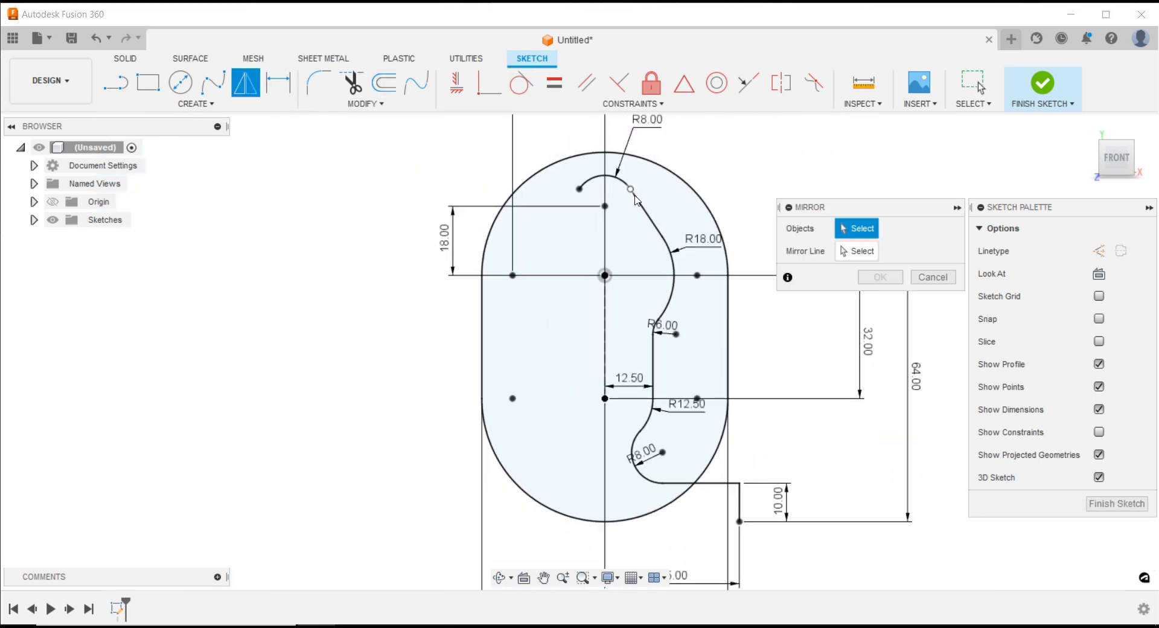
left_click(647, 212)
left_click(670, 283)
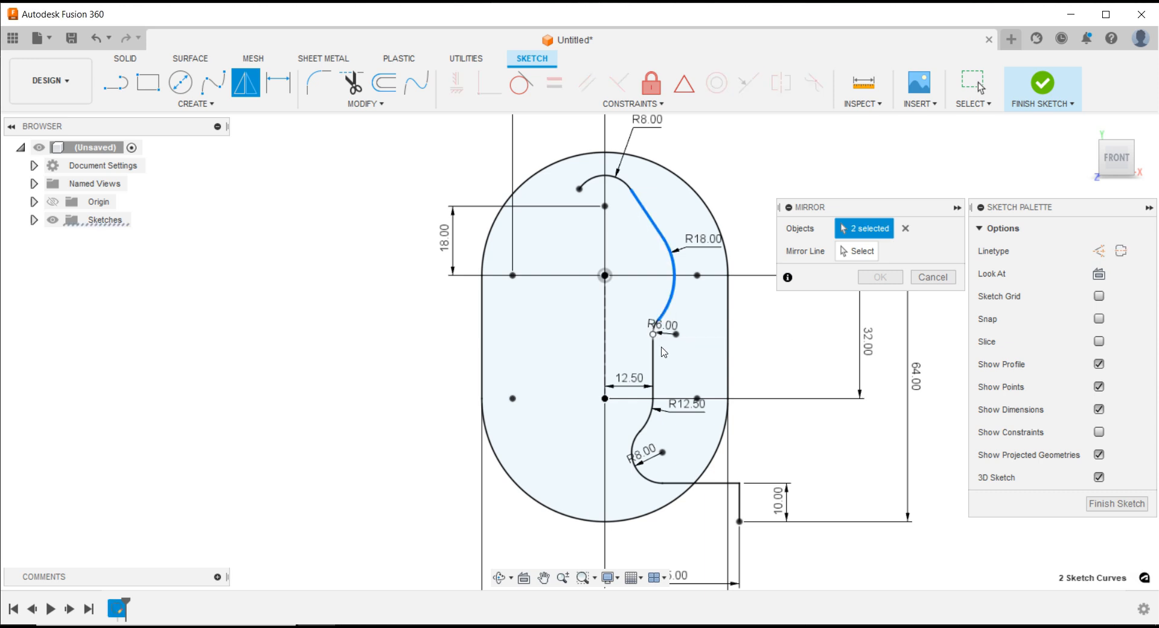
left_click(677, 487)
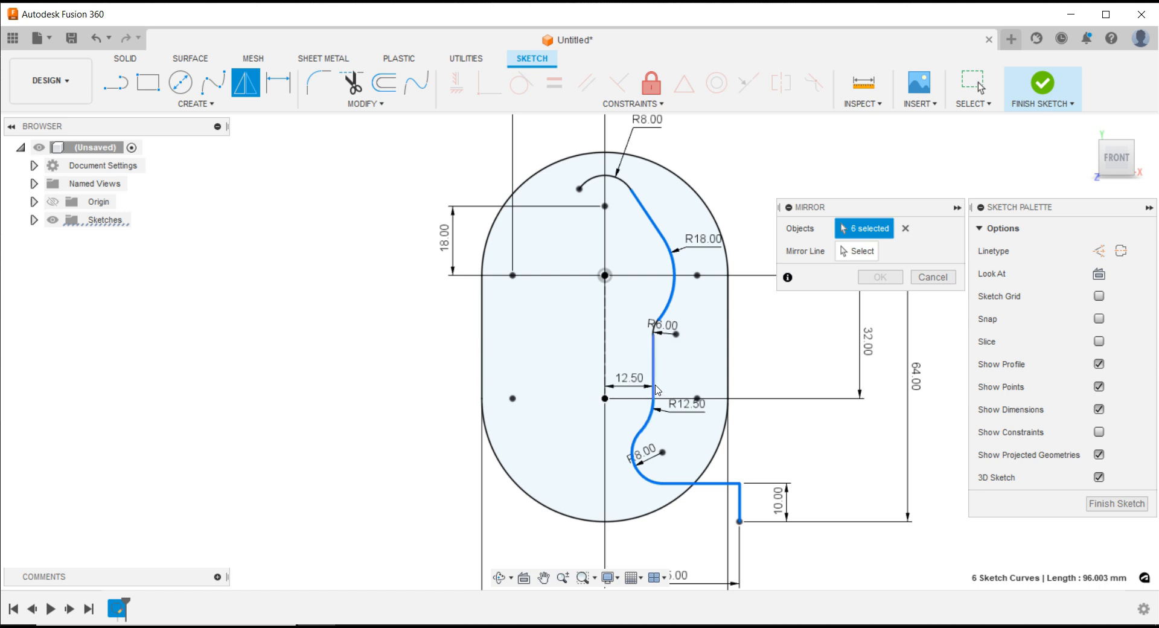
scroll(669, 344, "up", 8)
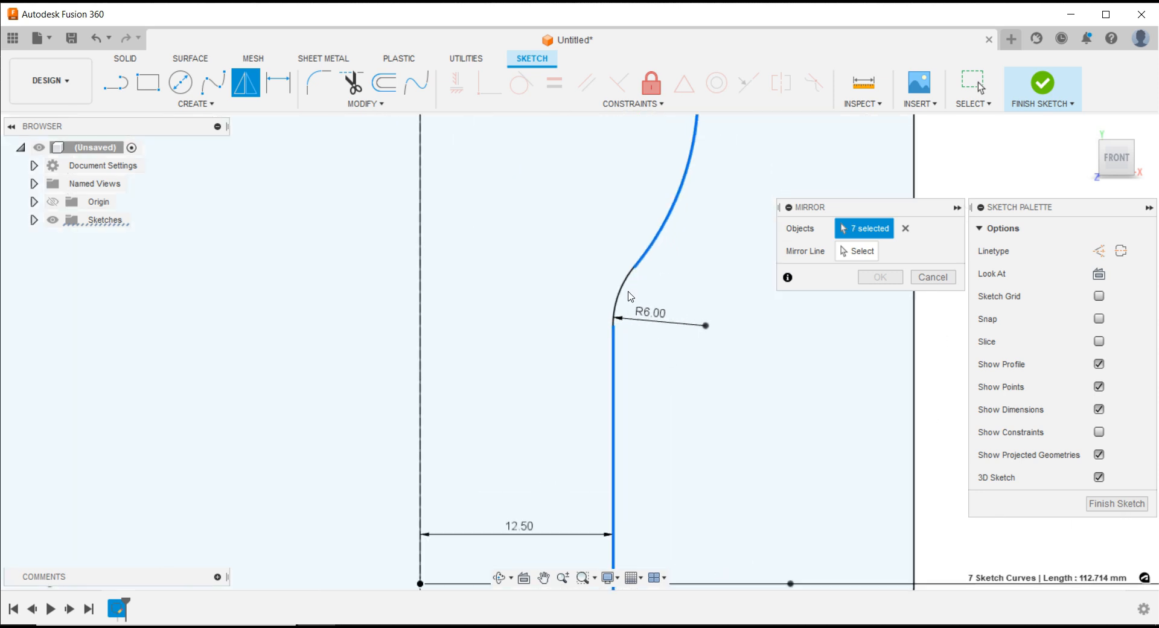
left_click(622, 287)
scroll(622, 288, "down", 6)
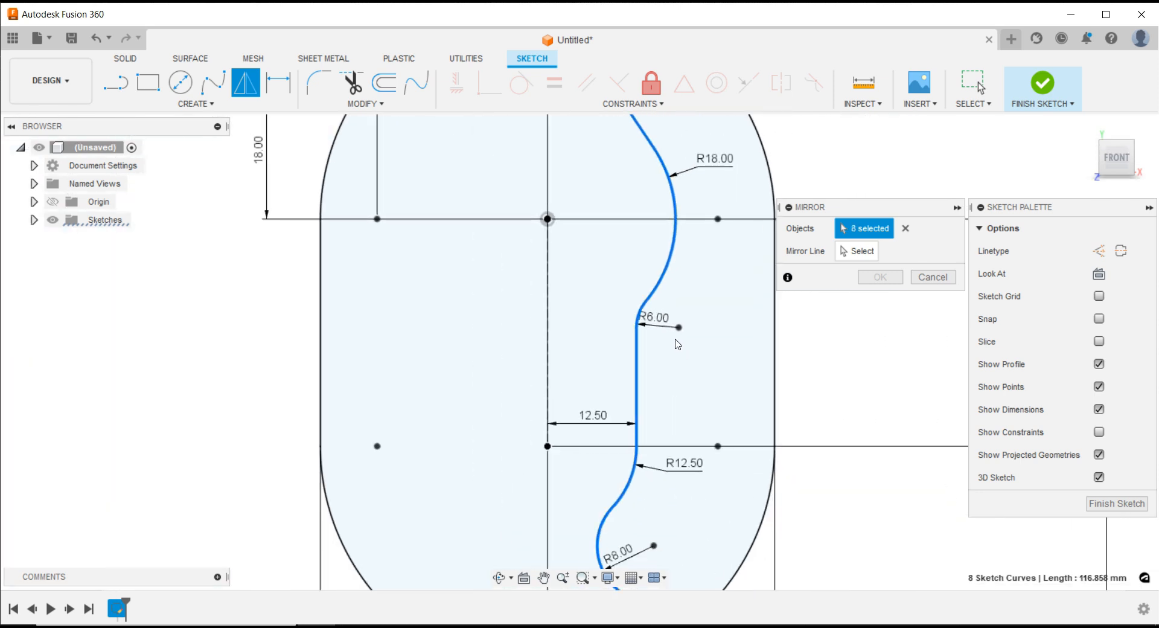
scroll(678, 345, "down", 2)
left_click(856, 251)
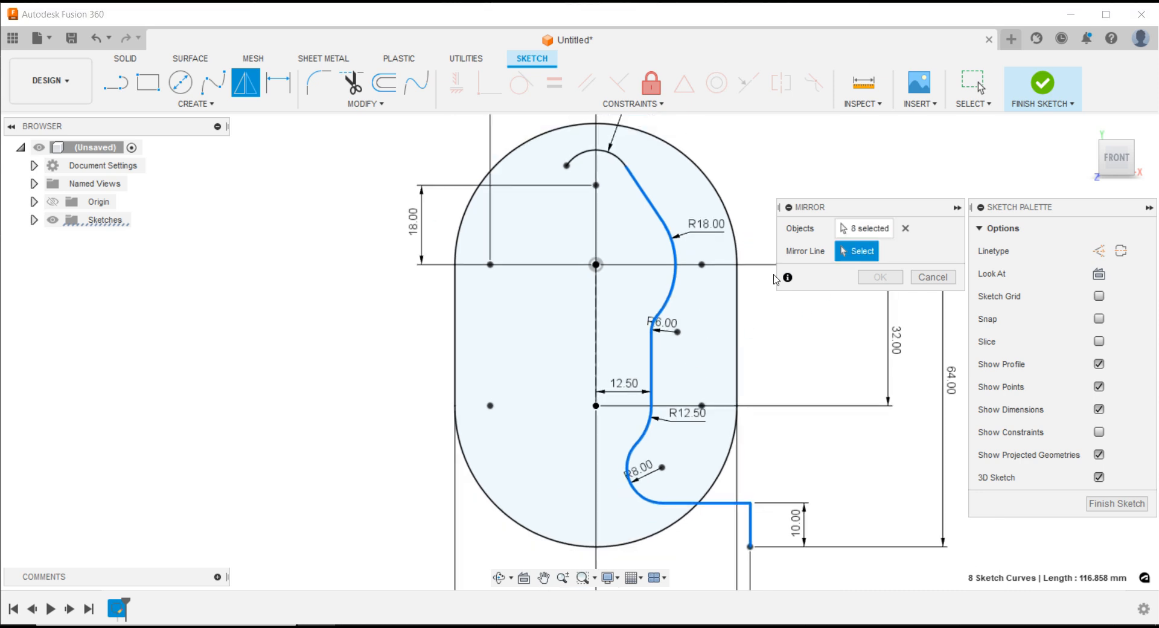
left_click(596, 315)
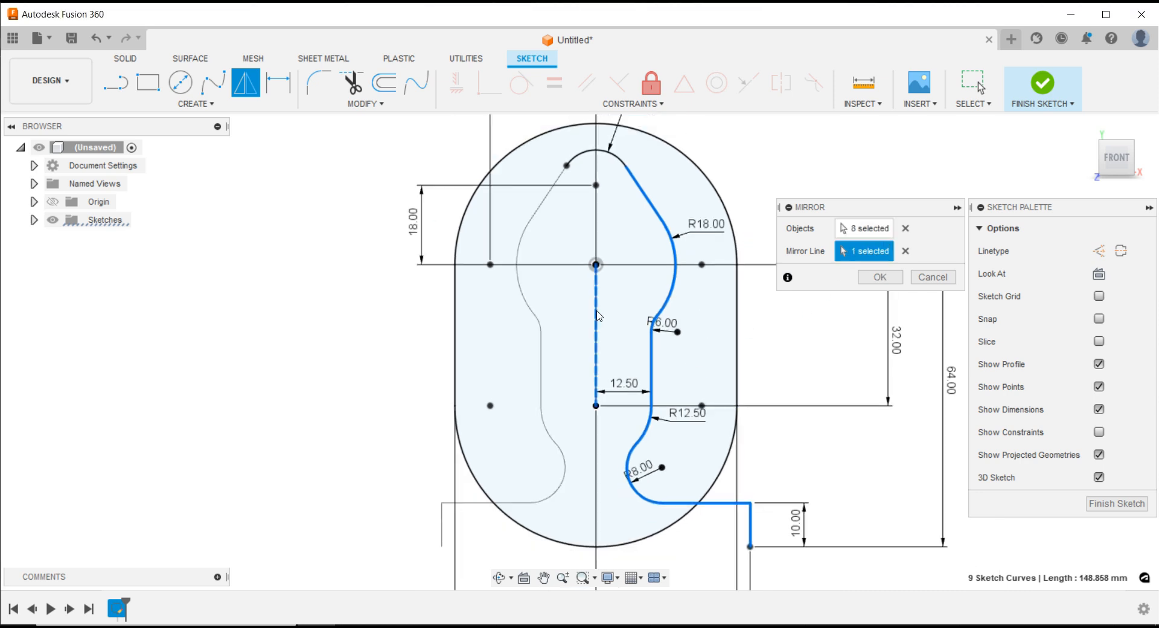
left_click(877, 279)
- Close the base with a 70 mm horizontal line joining the lower ends of its two short vertical lines
scroll(477, 362, "down", 3)
scroll(477, 363, "up", 2)
left_click(116, 83)
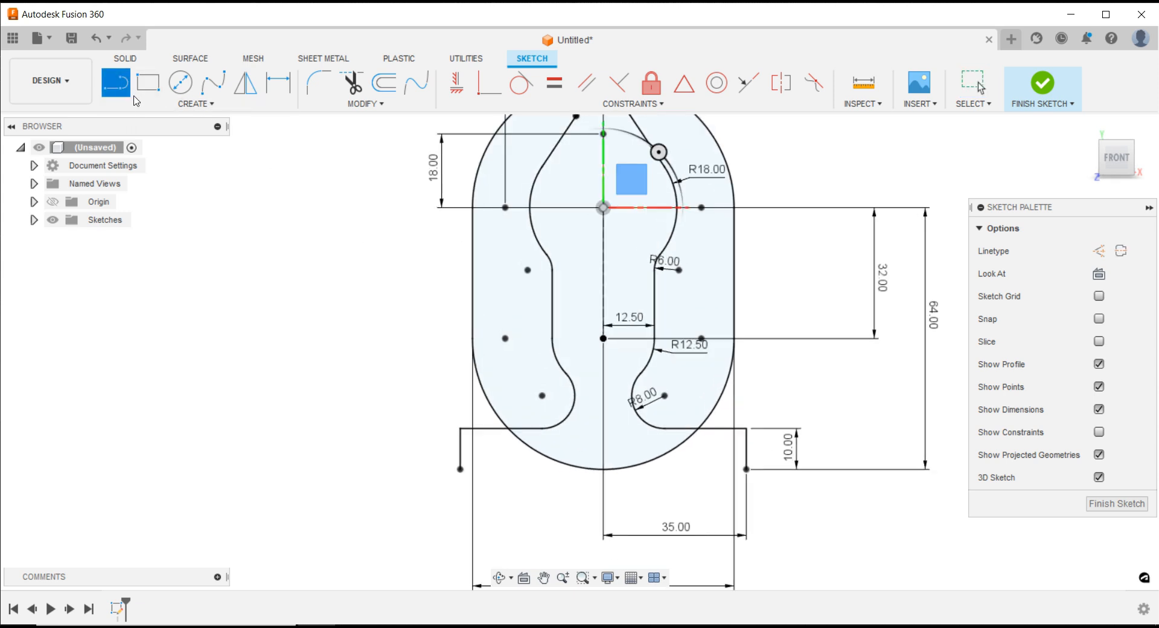
left_click(460, 469)
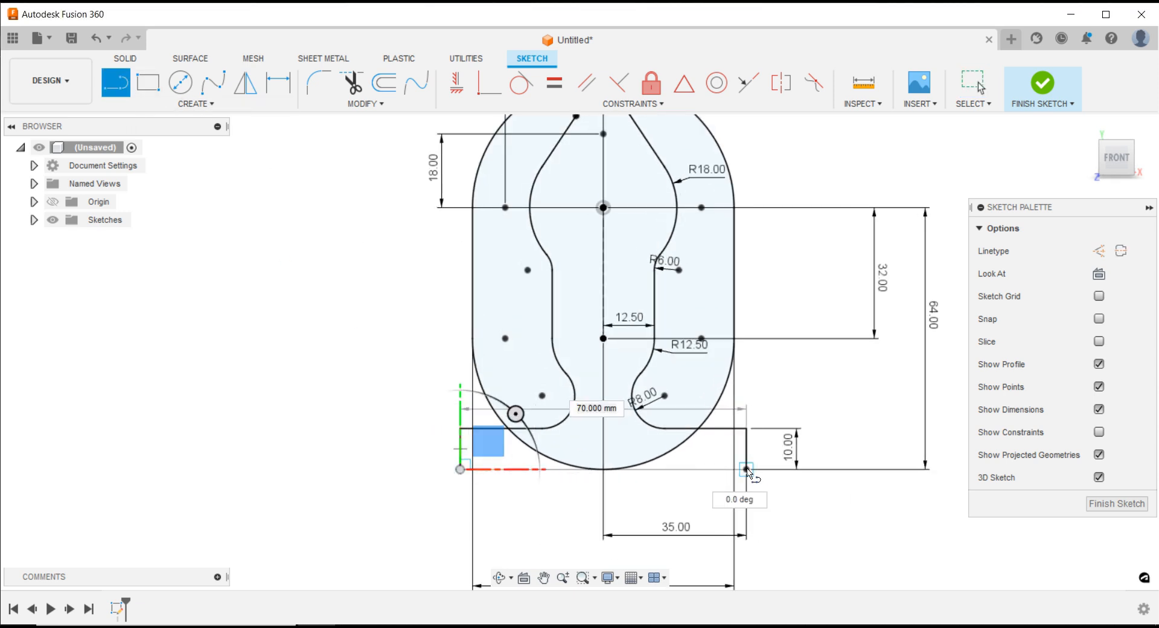
left_click(747, 469)
key("Escape")
- Check the upper part of the closed contour, then switch to PowerPoint to examine the part's reference drawing
scroll(592, 414, "down", 3)
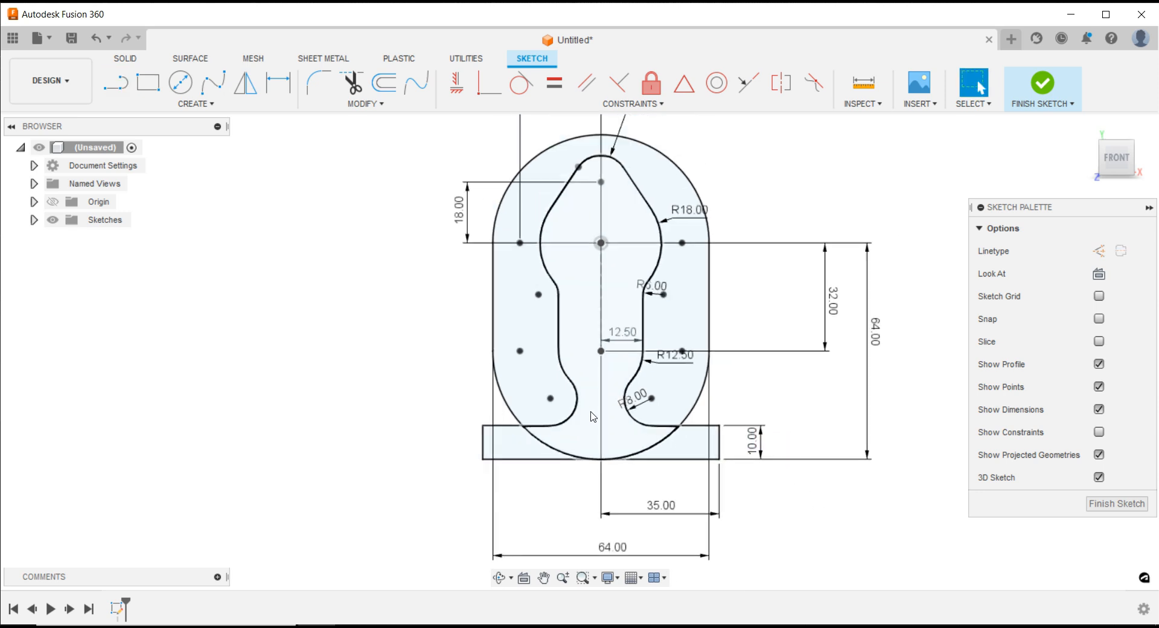
scroll(597, 211, "up", 6)
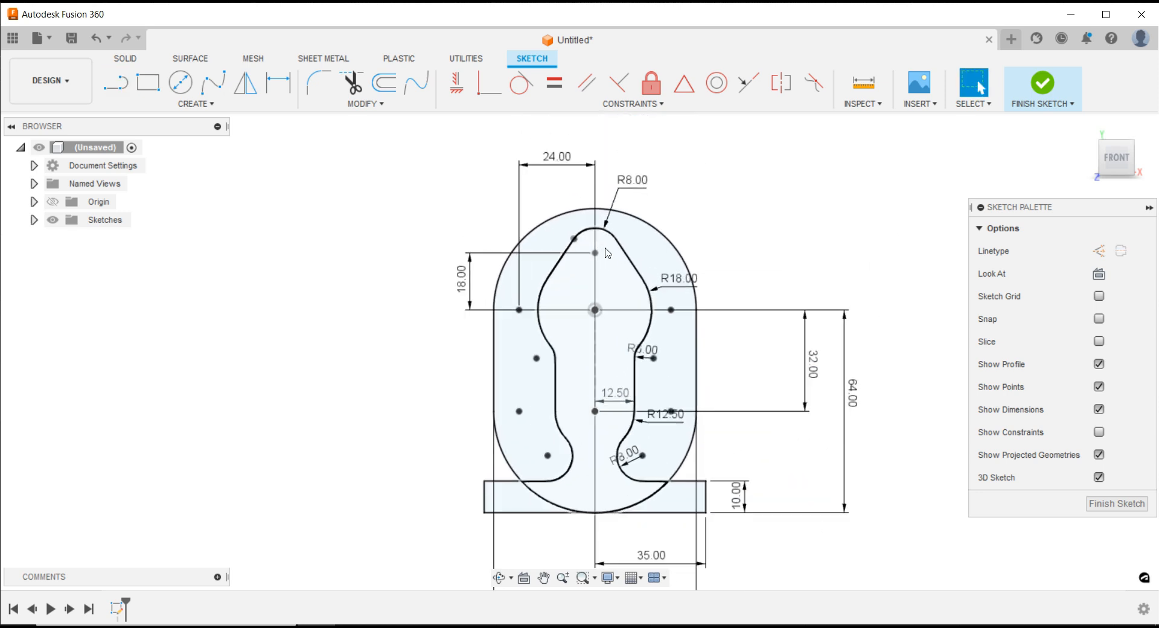
left_click(582, 192)
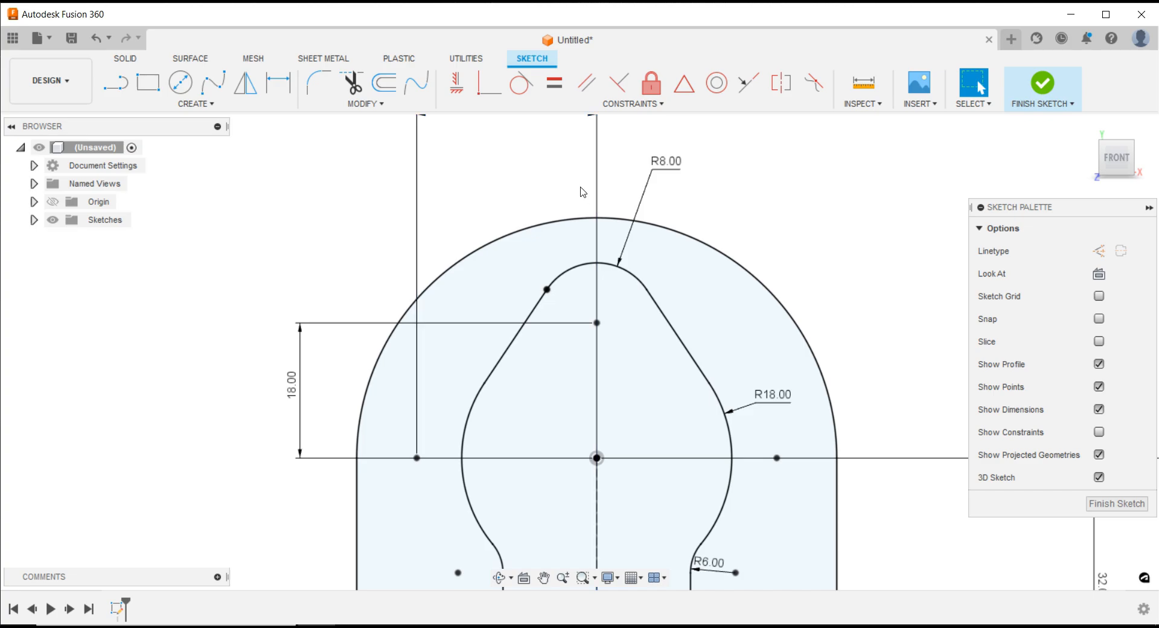
key("alt+Tab")
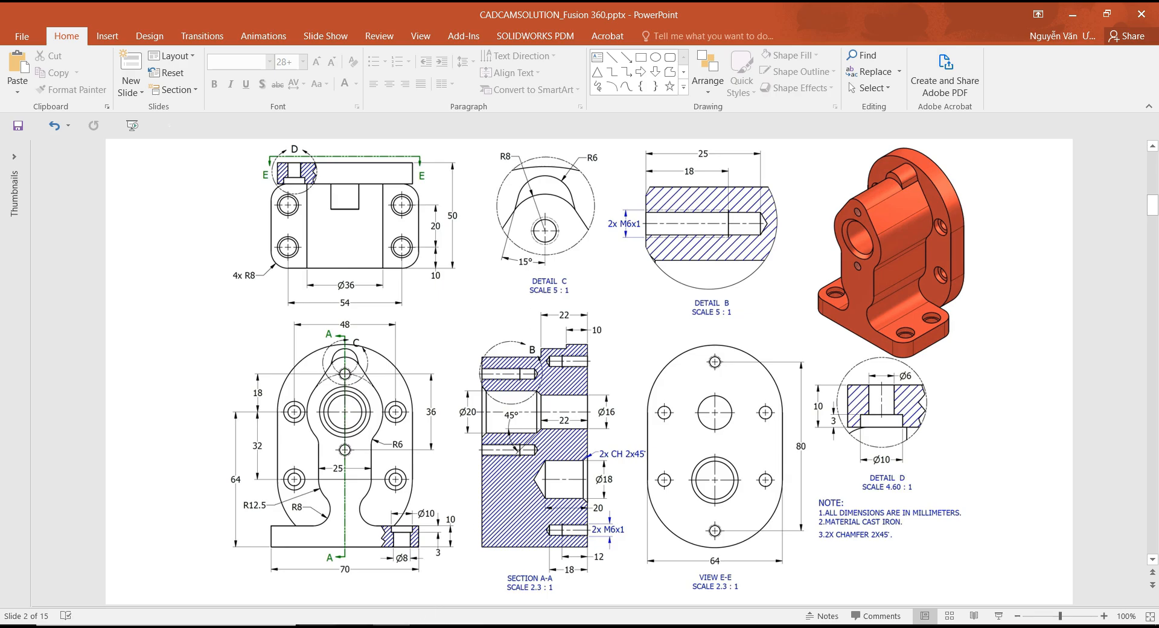
- Return to Fusion 360 and draw a shallow three-point arc above the R8 arc, between it and the slot's outer edge
key("alt+Tab")
scroll(580, 251, "up", 2)
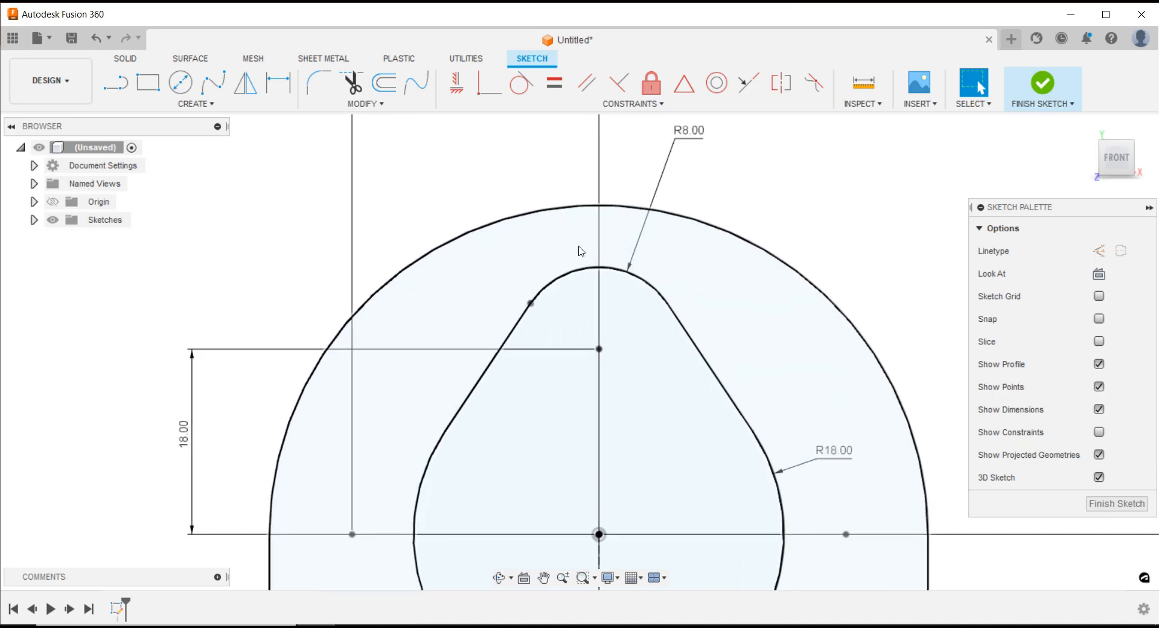
left_click(158, 104)
mouse_move(159, 171)
left_click(259, 179)
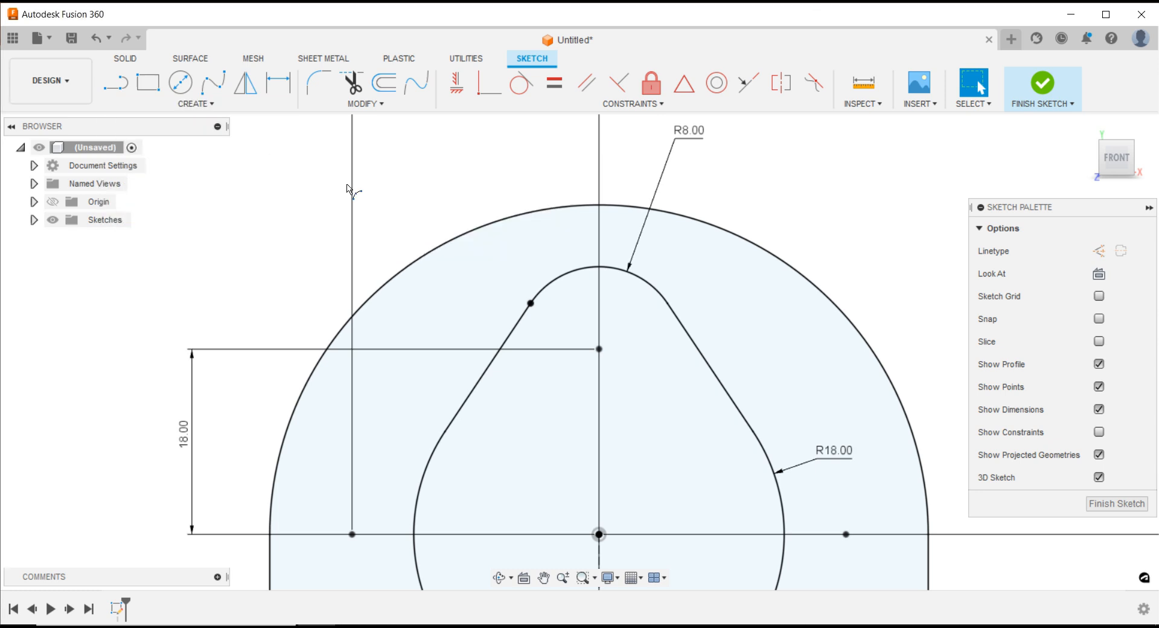
left_click(565, 229)
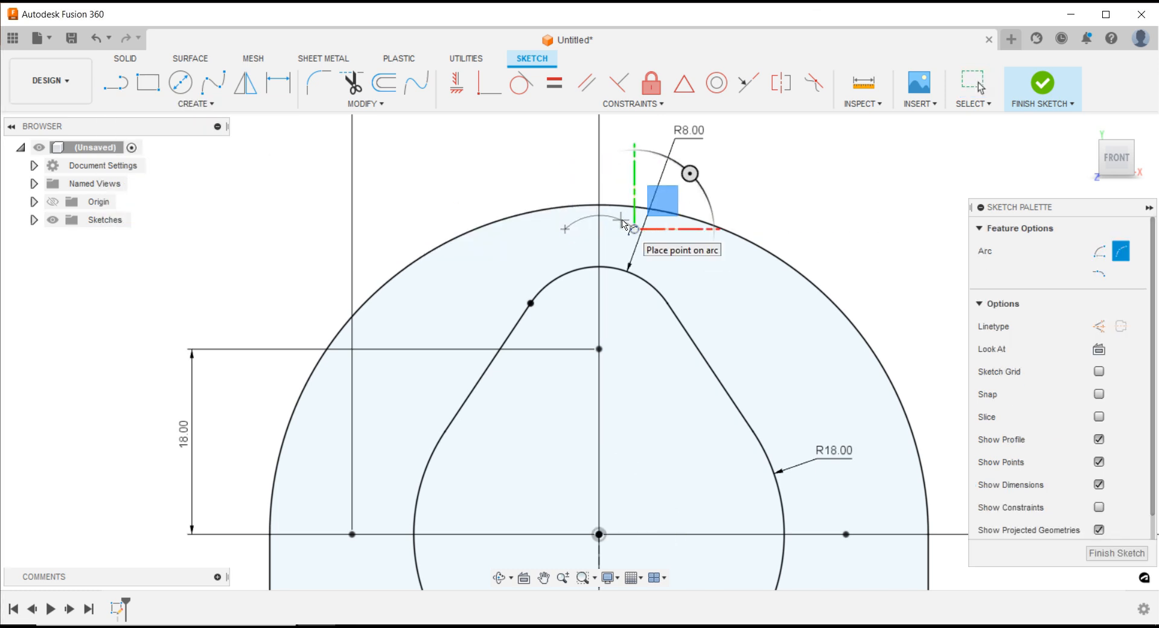
left_click(624, 225)
- Apply a Horizontal/Vertical constraint to align the new arc with the R8 arc's centre on the vertical axis
left_click(459, 90)
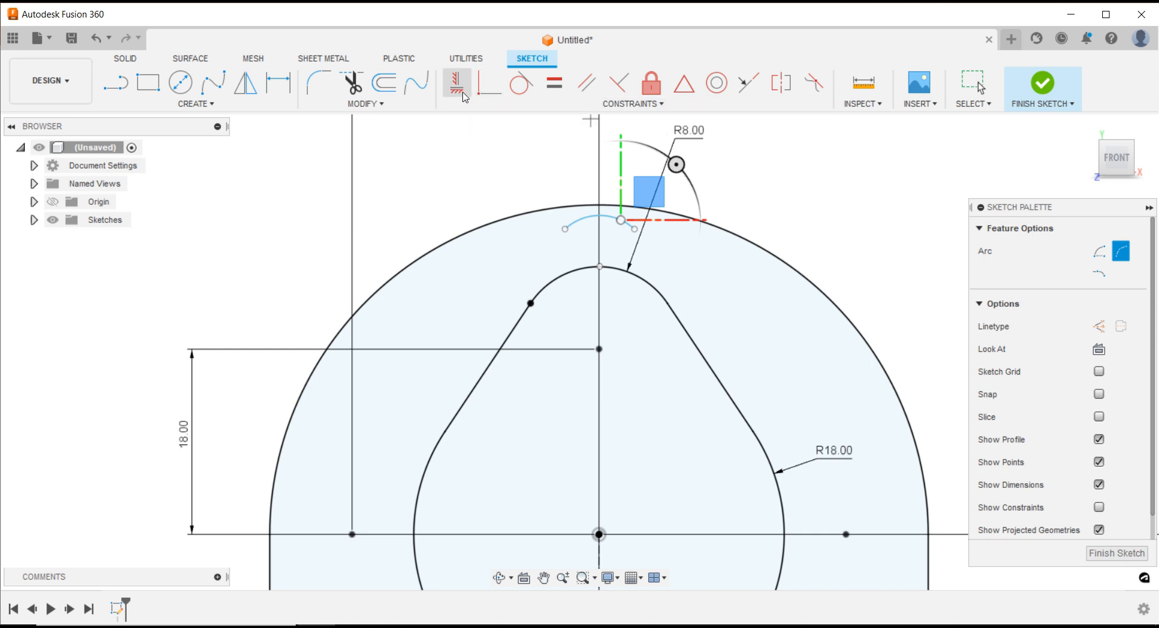
left_click(634, 229)
left_click(600, 349)
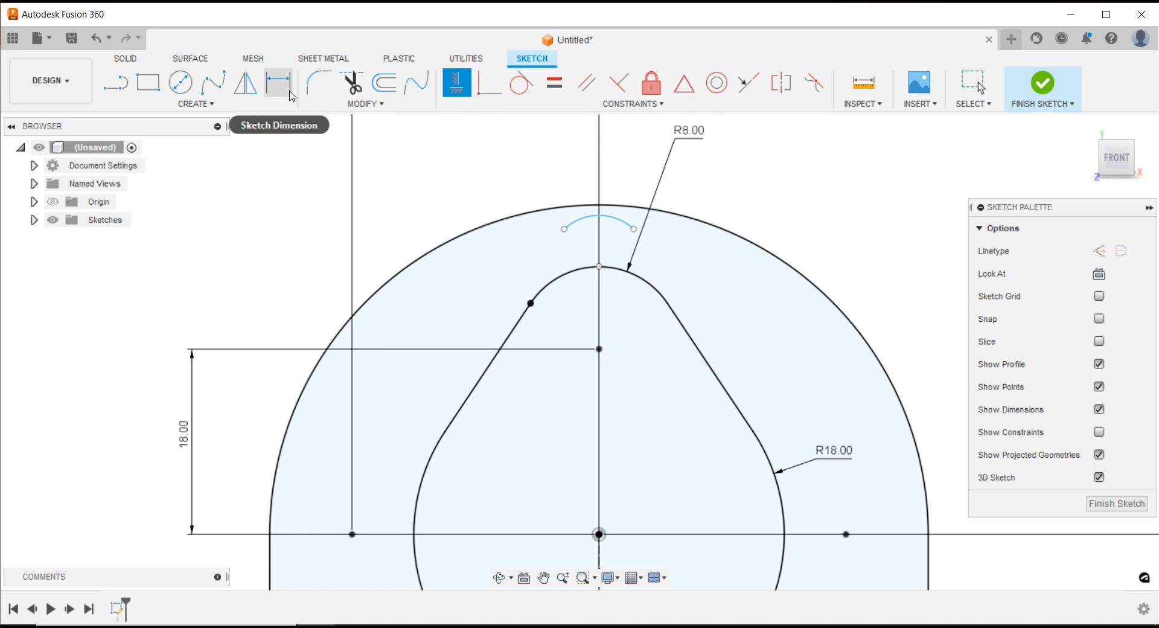
- Draw two short slanted lines joining the R8 arc's endpoints to the matching endpoints of the new upper arc
key("l")
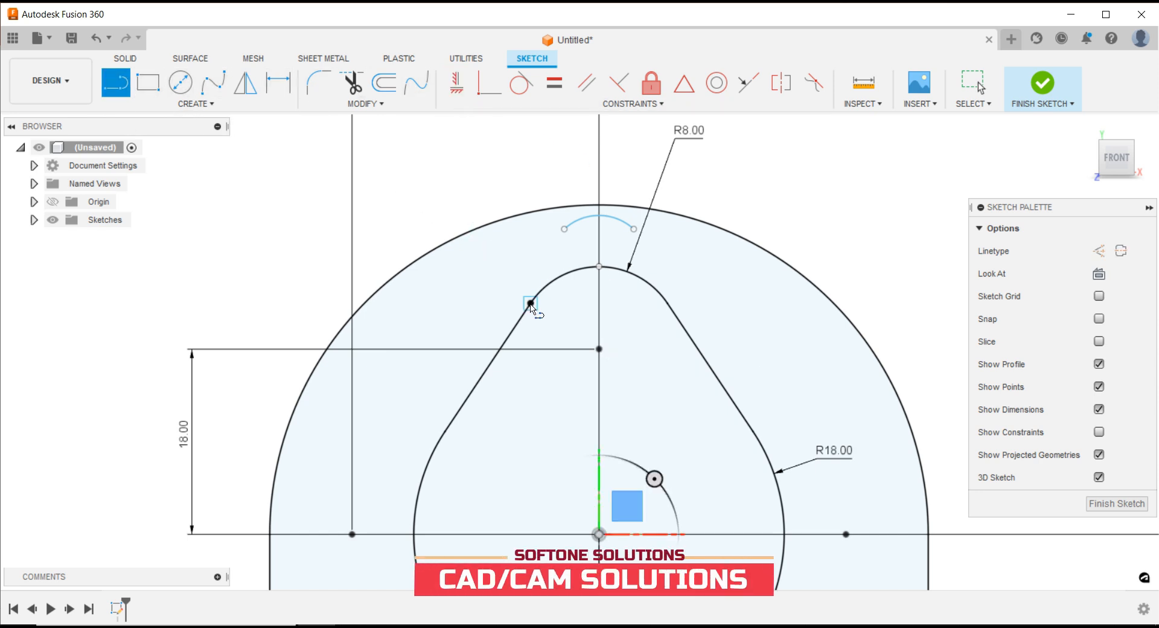
left_click(530, 304)
left_click(564, 229)
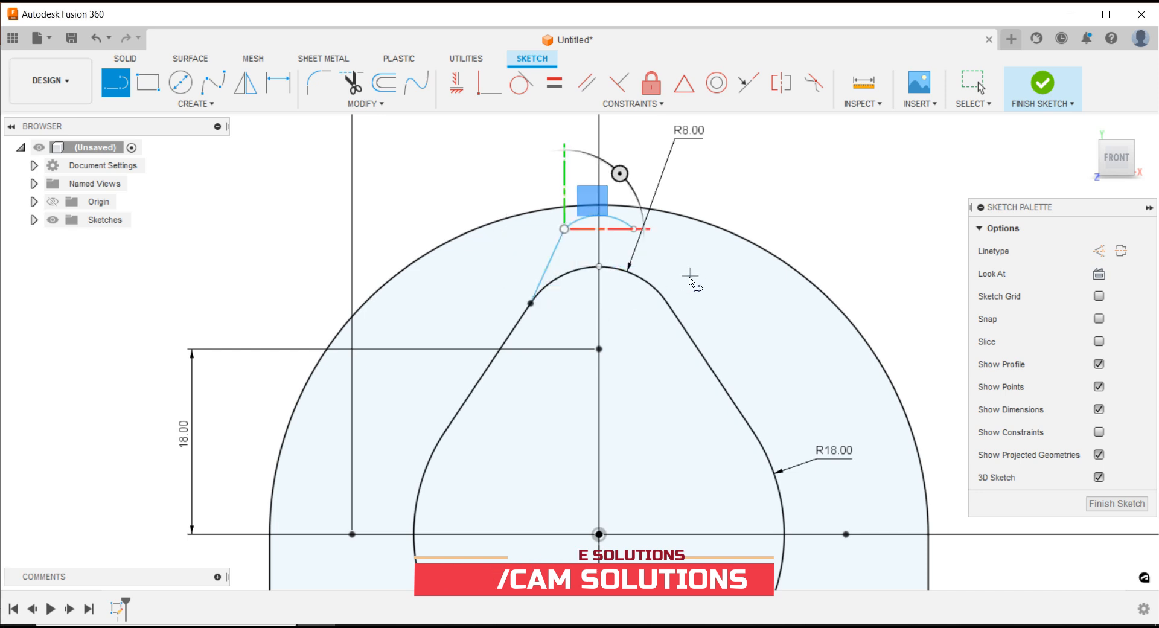
left_click(668, 303)
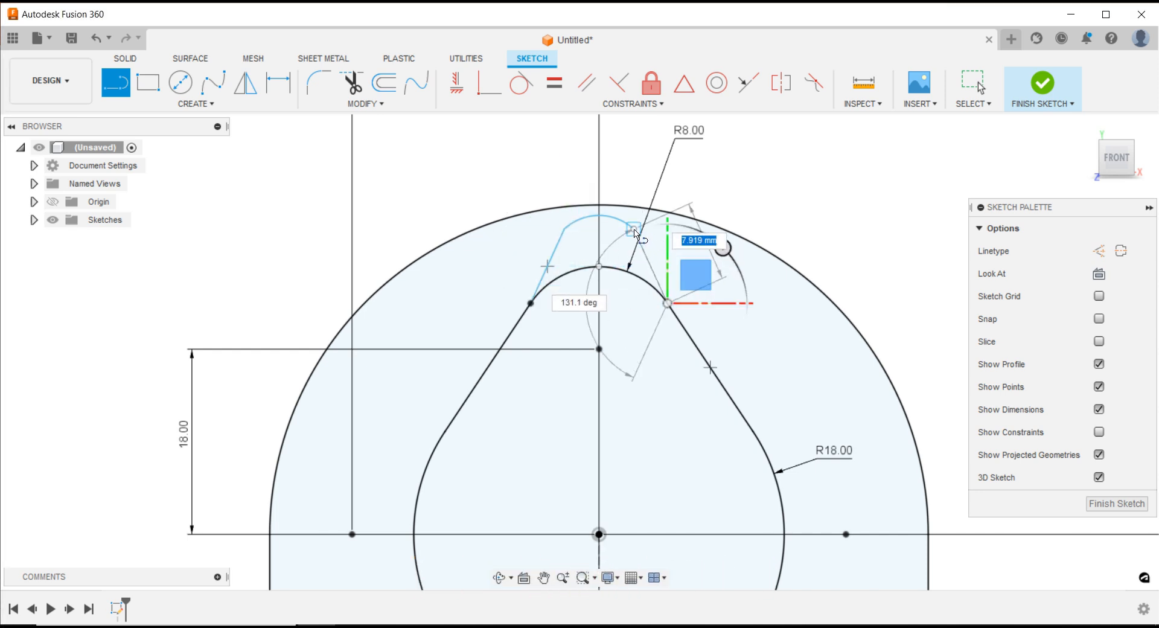
left_click(634, 230)
key("Escape")
key("Escape")
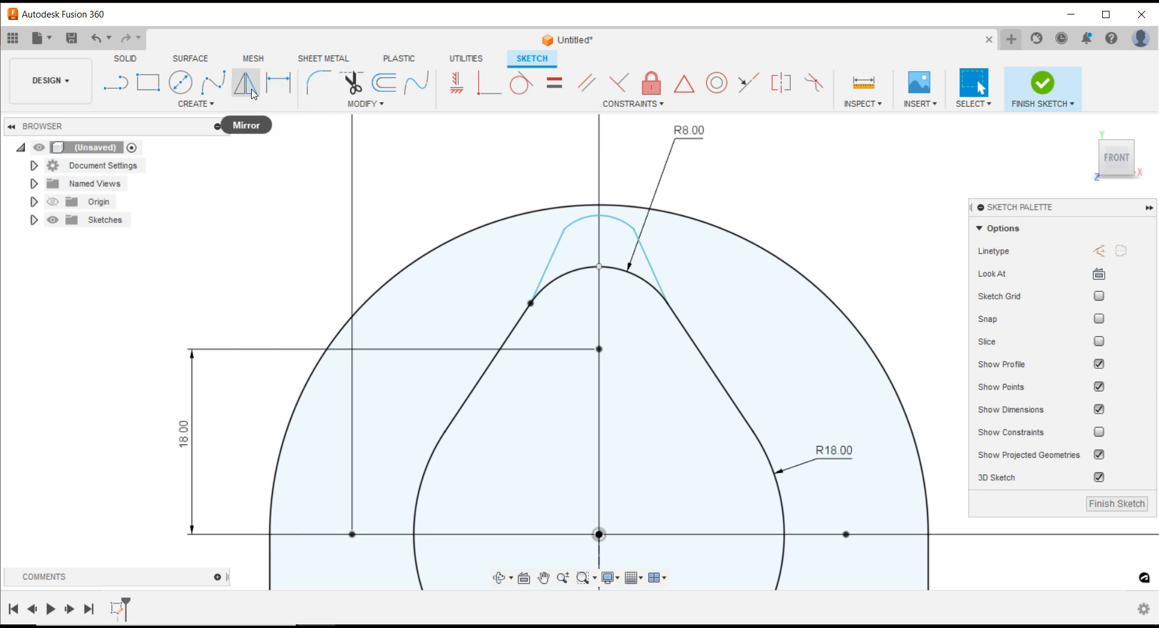
- Apply a Symmetry constraint to the two short slanted lines about the dashed centreline
left_click(781, 82)
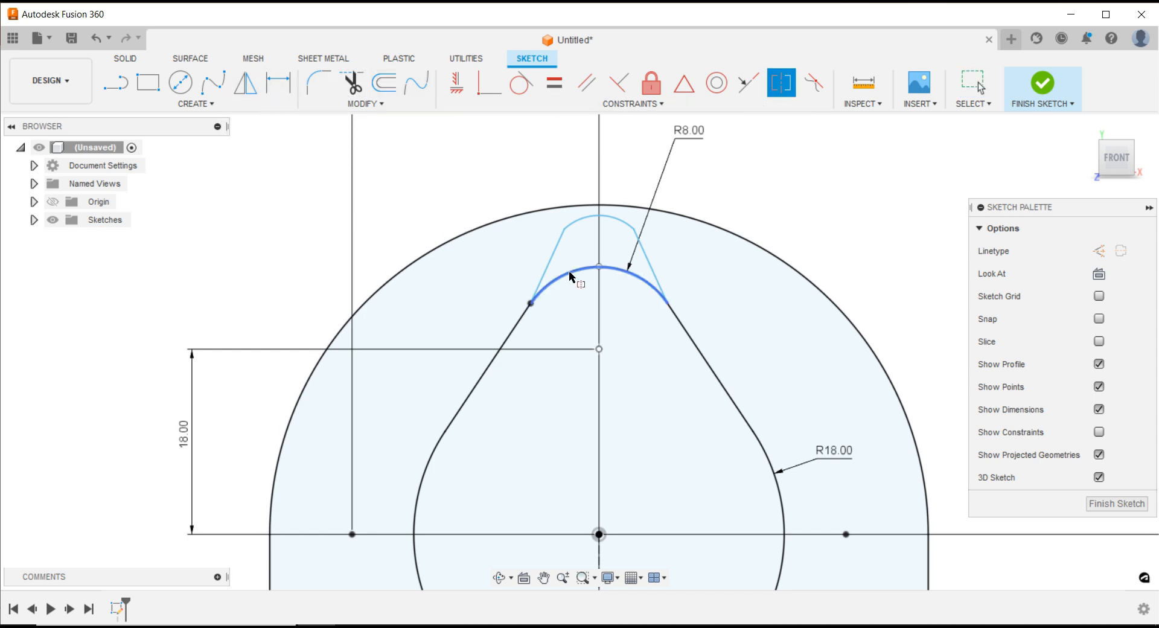
left_click(547, 266)
left_click(651, 265)
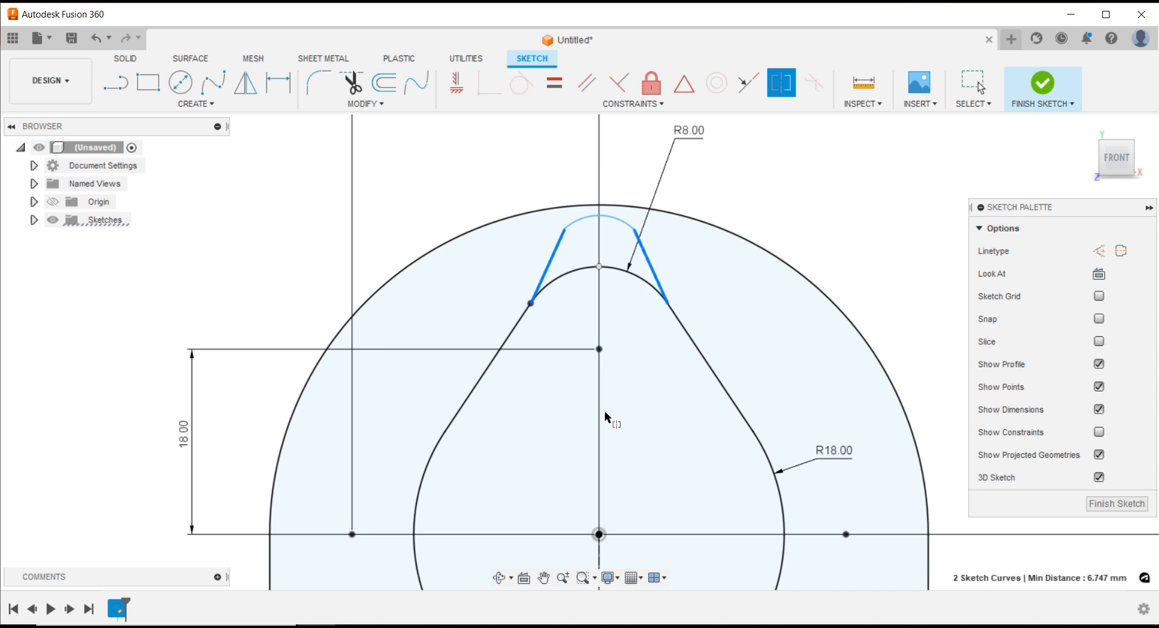
scroll(624, 320, "down", 2)
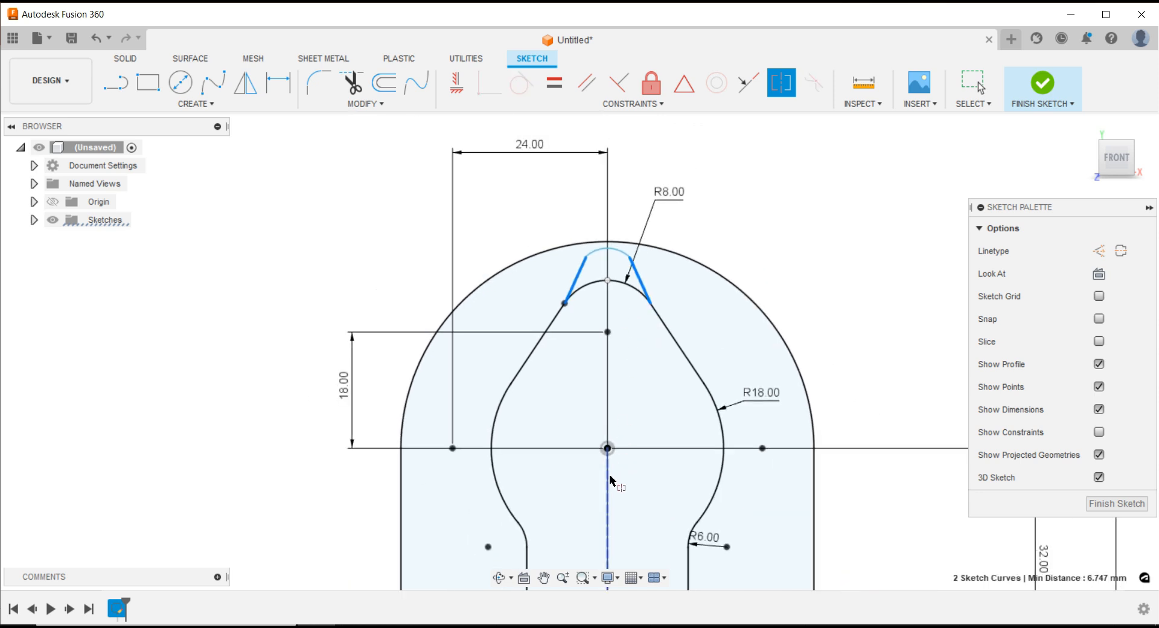
left_click(616, 279)
scroll(603, 242, "up", 3)
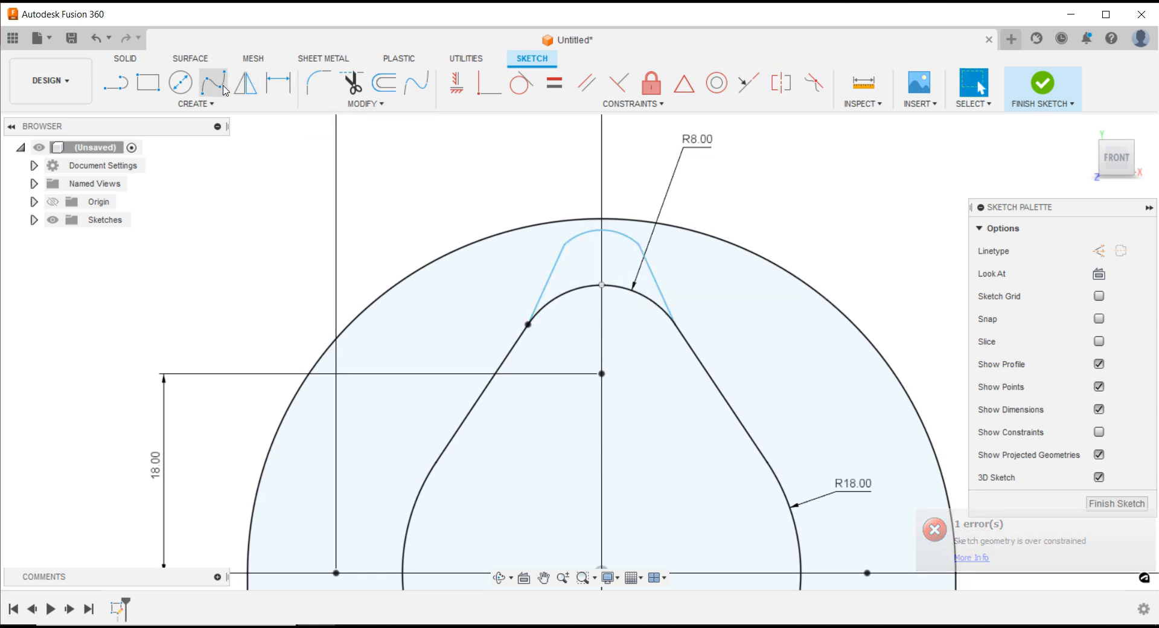
- Dimension the angle between the left short slanted line and the vertical centreline as 15 degrees
left_click(278, 82)
left_click(546, 284)
scroll(592, 248, "down", 2)
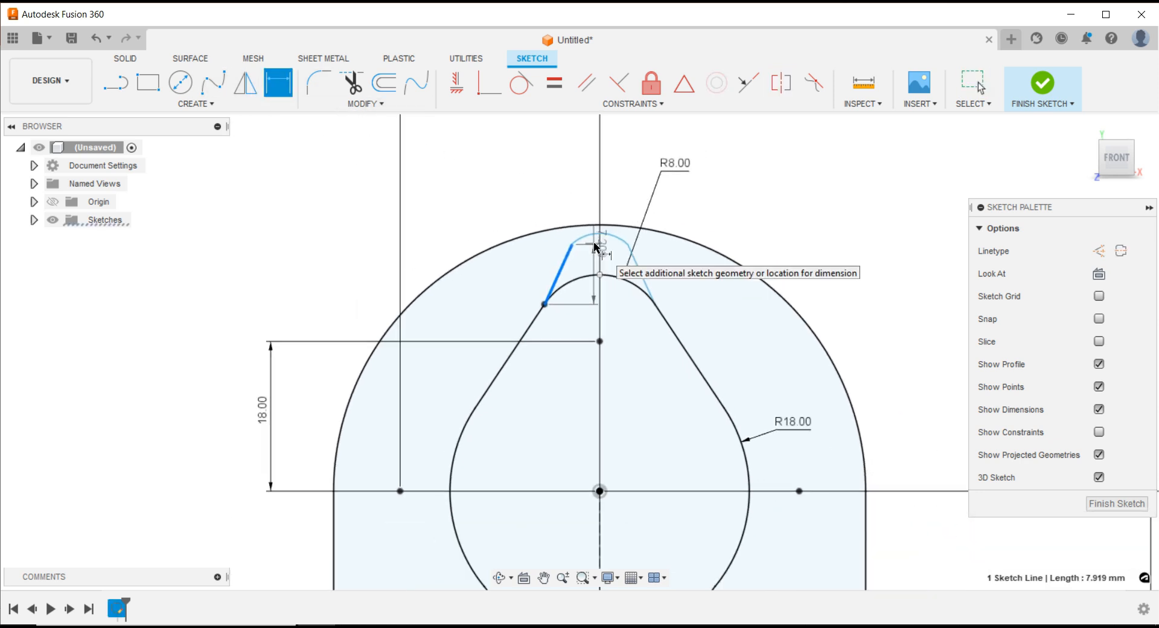
left_click(598, 524)
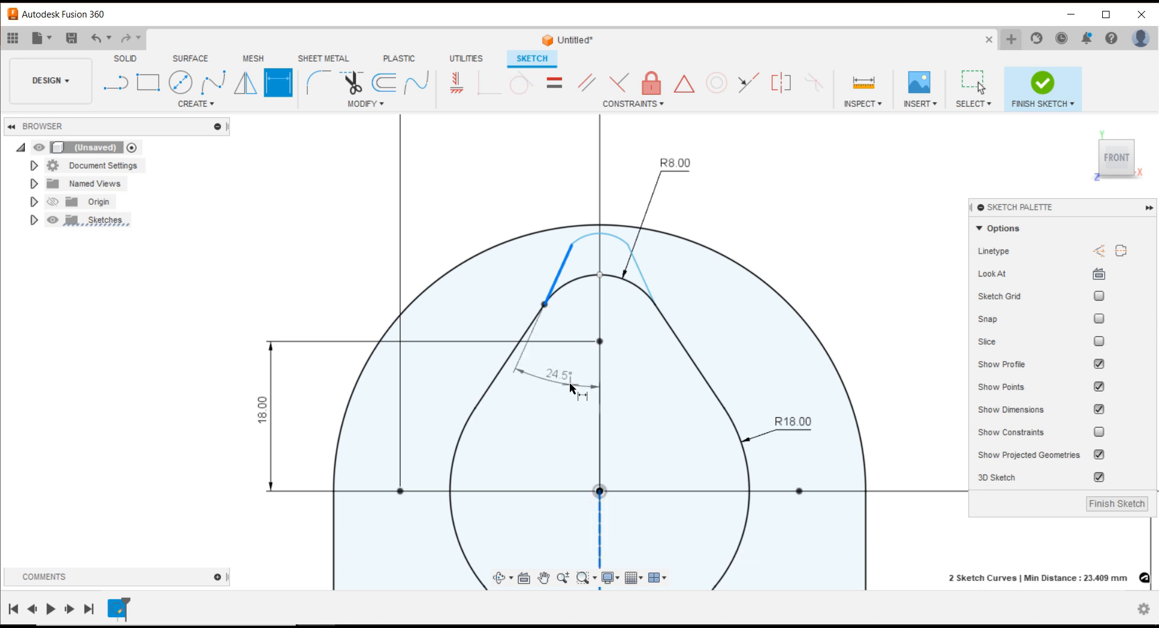
left_click(556, 385)
type("15")
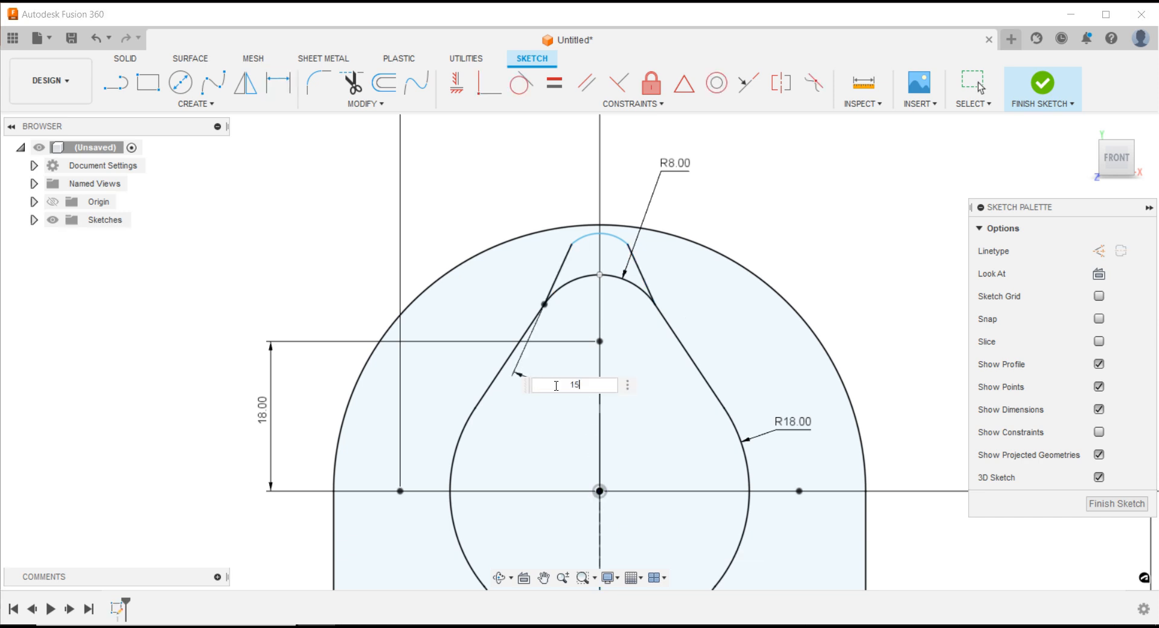
key("Return")
scroll(604, 252, "up", 1)
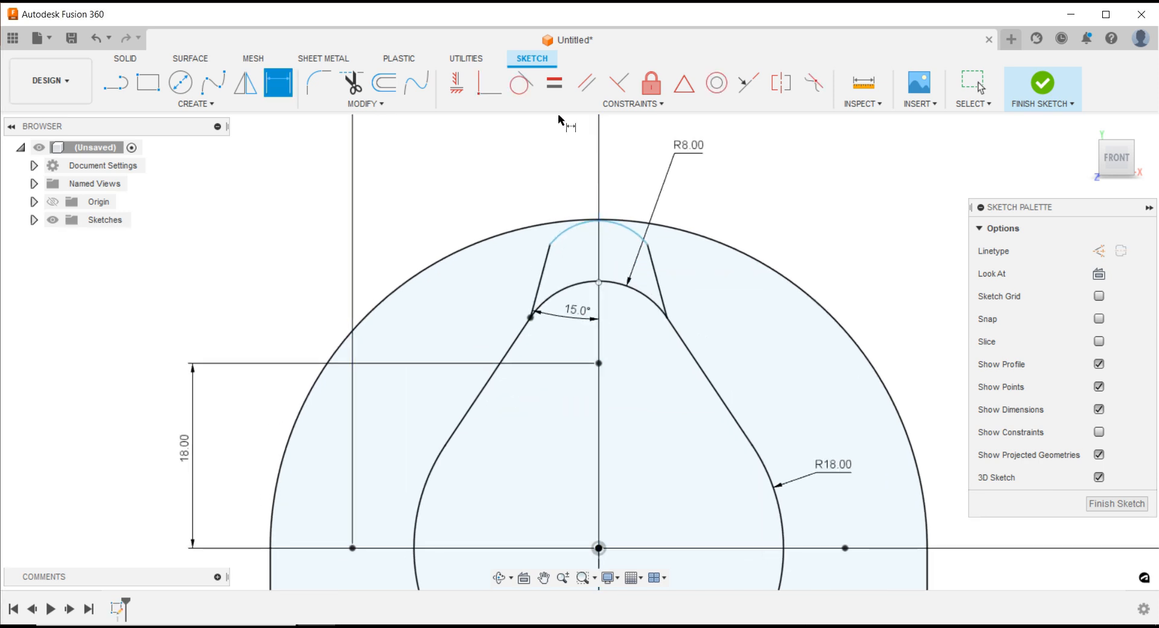
- Apply a Tangent constraint between the upper arc and the left short slanted line
left_click(521, 82)
left_click(594, 222)
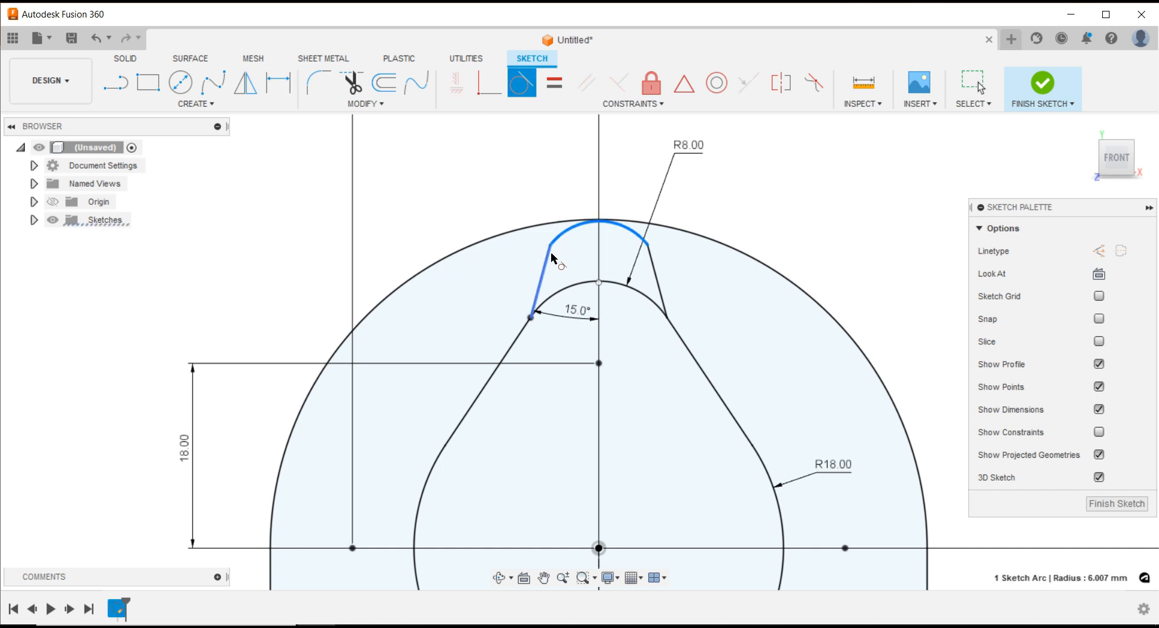
left_click(551, 252)
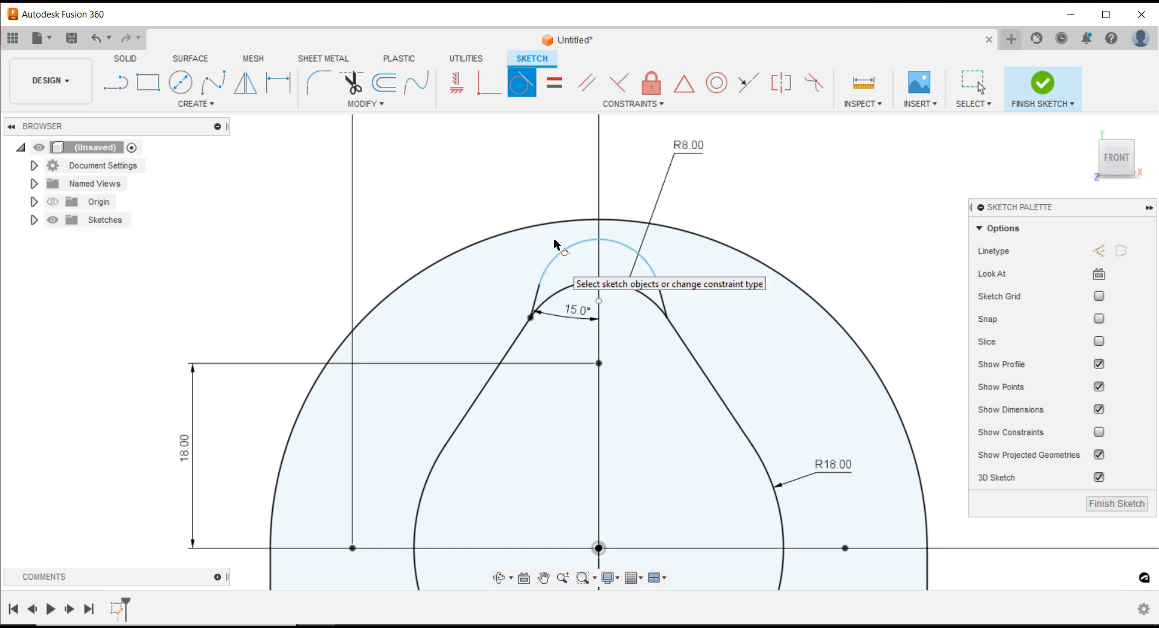
- Dimension the upper arc's radius as 6 mm
left_click(278, 83)
left_click(610, 241)
left_click(627, 181)
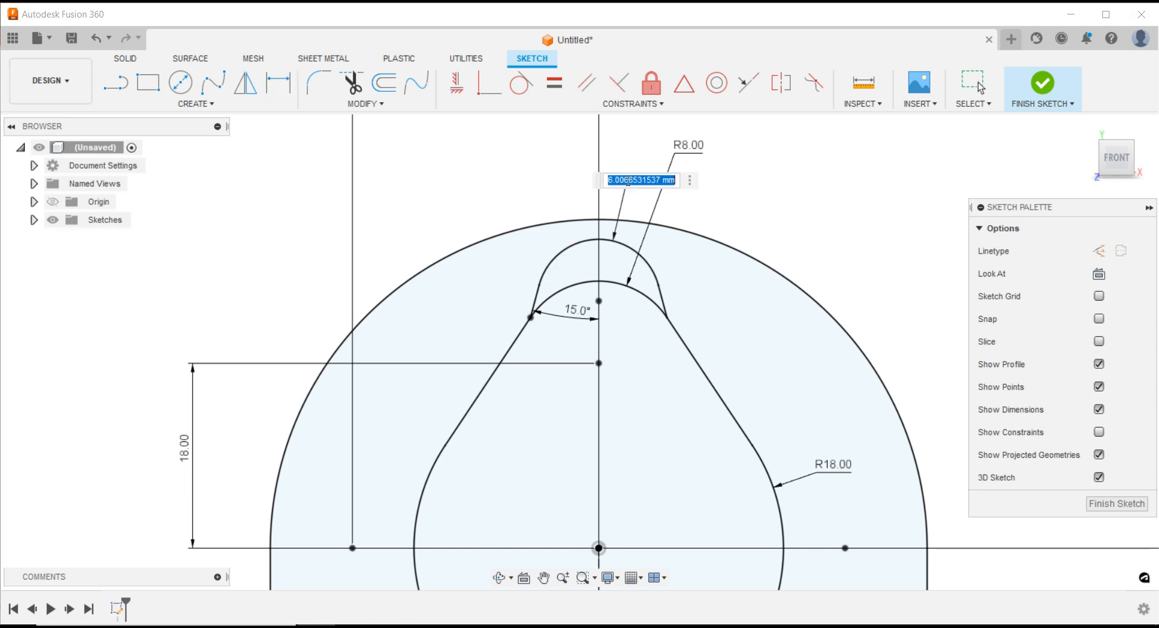
type("6")
key("Return")
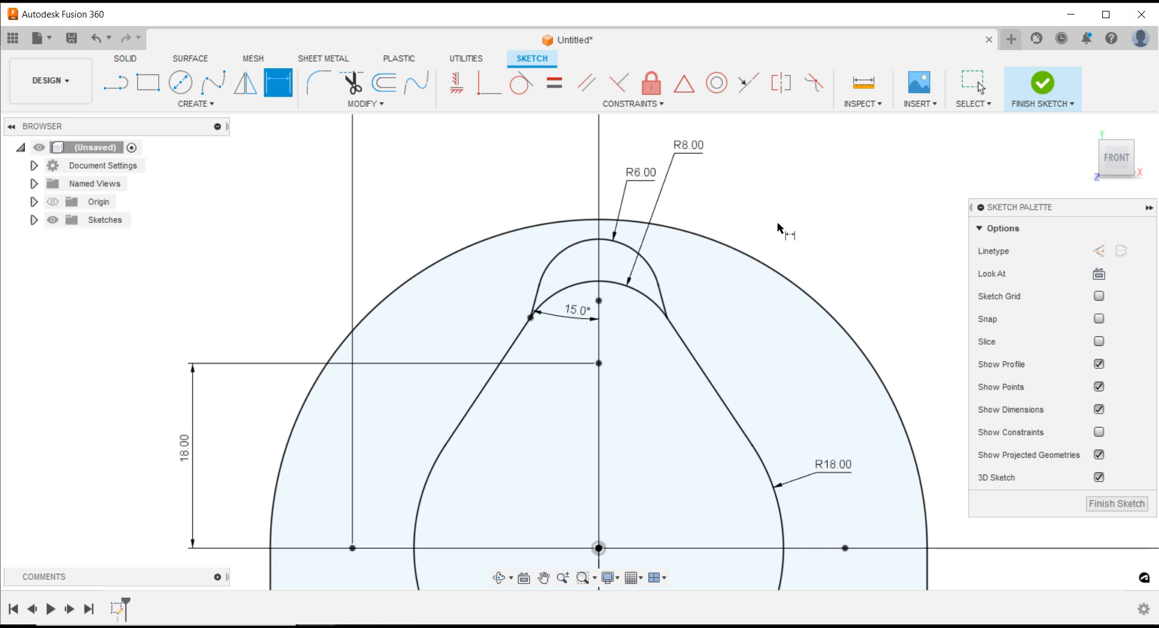
- End dimensioning and finish the bracket's profile sketch
scroll(765, 230, "down", 2)
key("Escape")
scroll(506, 204, "down", 3)
scroll(506, 204, "down", 3)
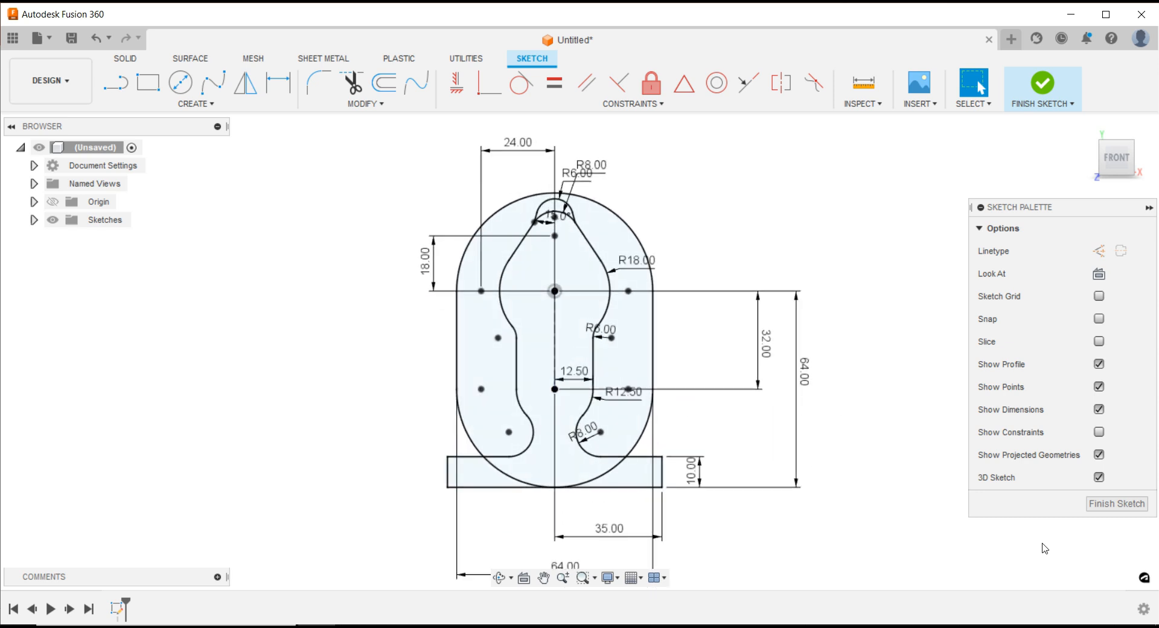
left_click(1110, 505)
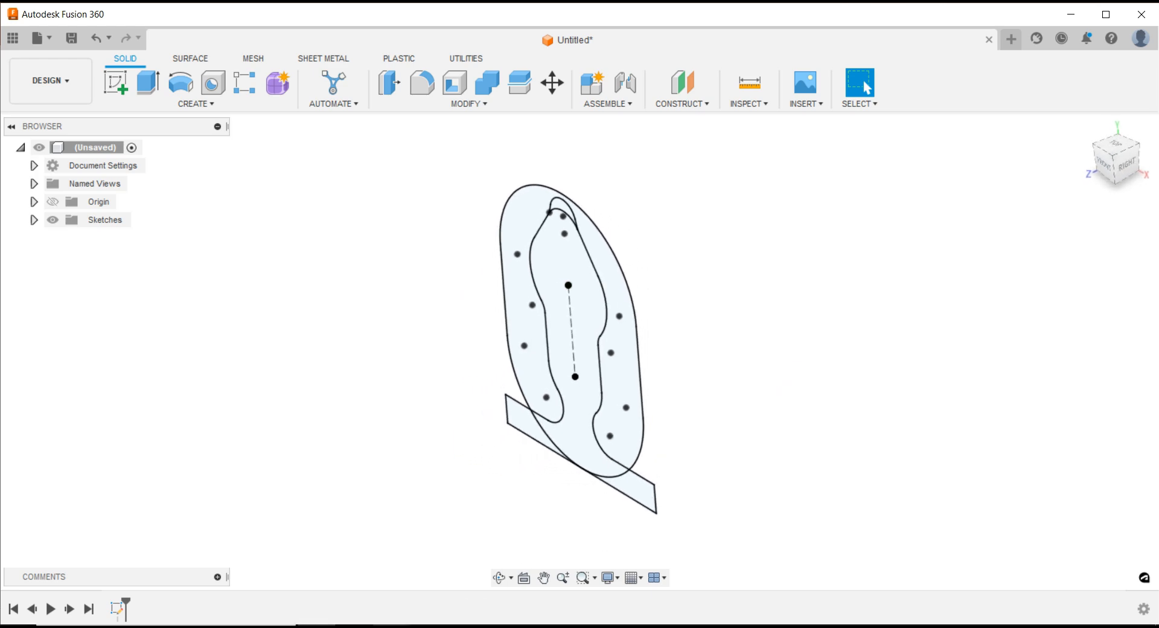
- Extrude the three regions inside the 64 mm wide slot outline by -10 mm to one side as a new body
left_click(393, 626)
left_click(148, 83)
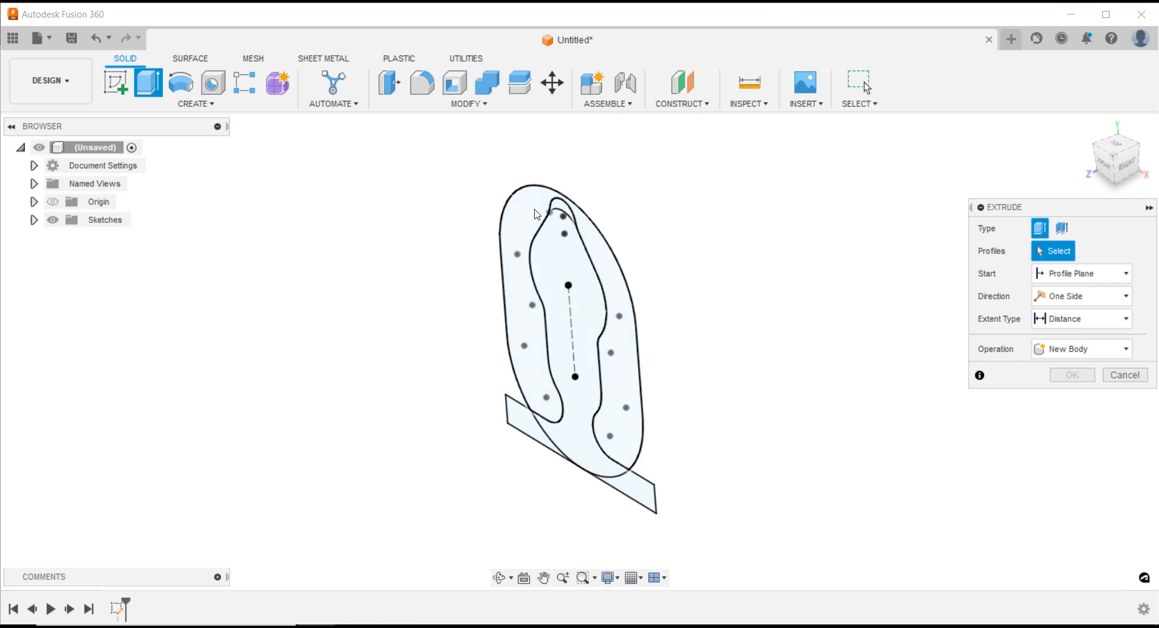
scroll(564, 251, "up", 3)
left_click(515, 222)
left_click(559, 202)
left_click(559, 254)
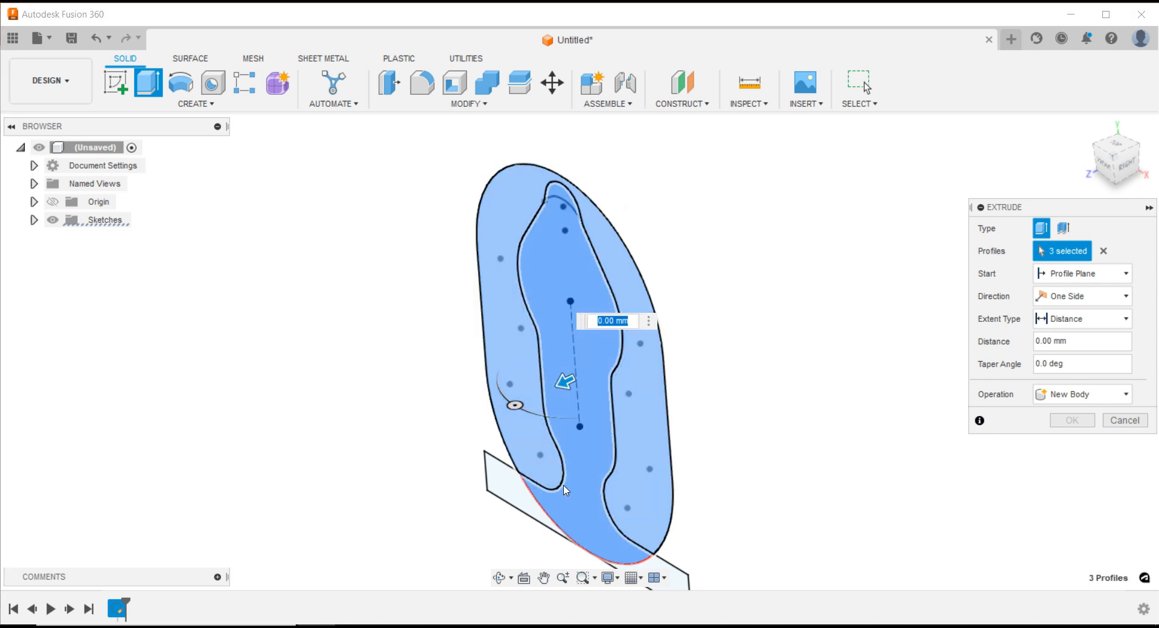
scroll(711, 260, "down", 1)
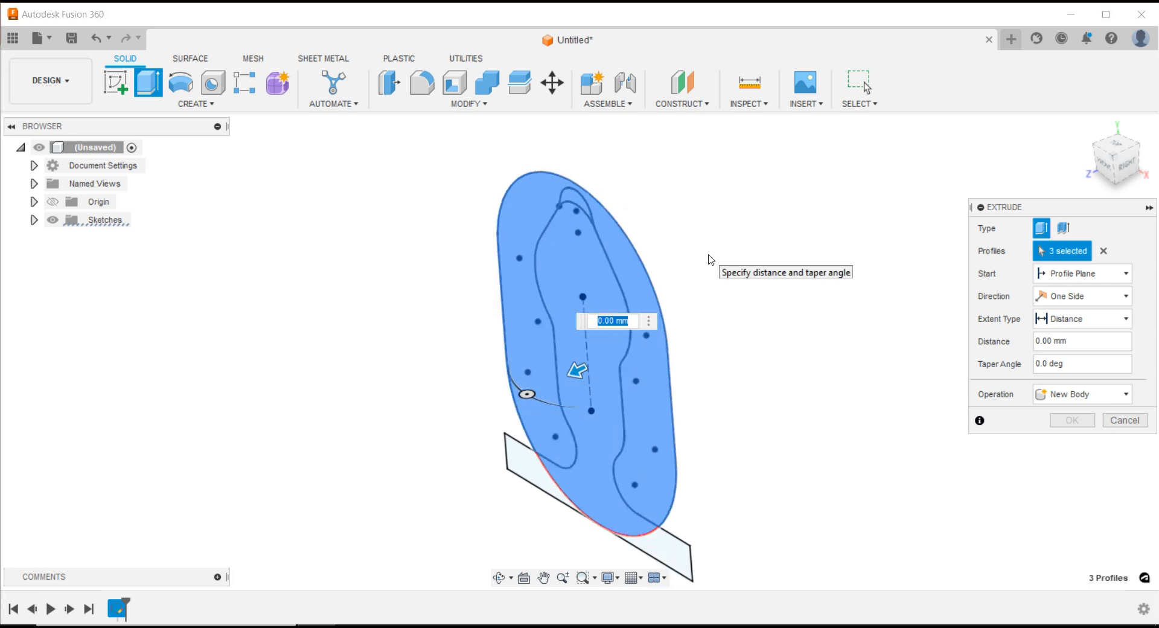
type("10")
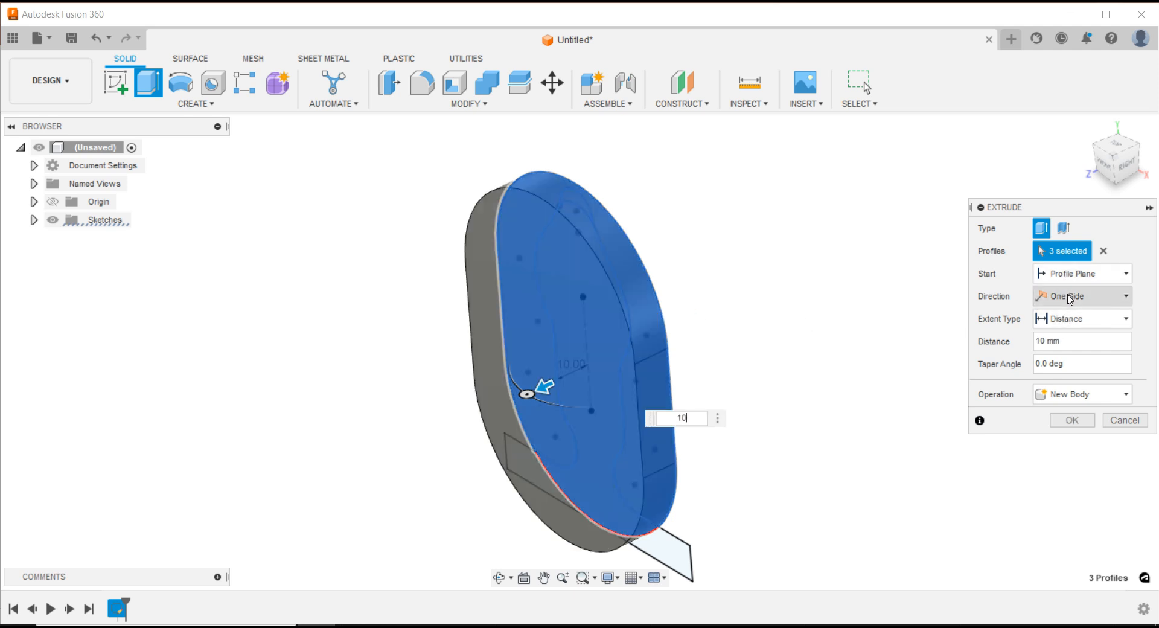
left_click(1071, 296)
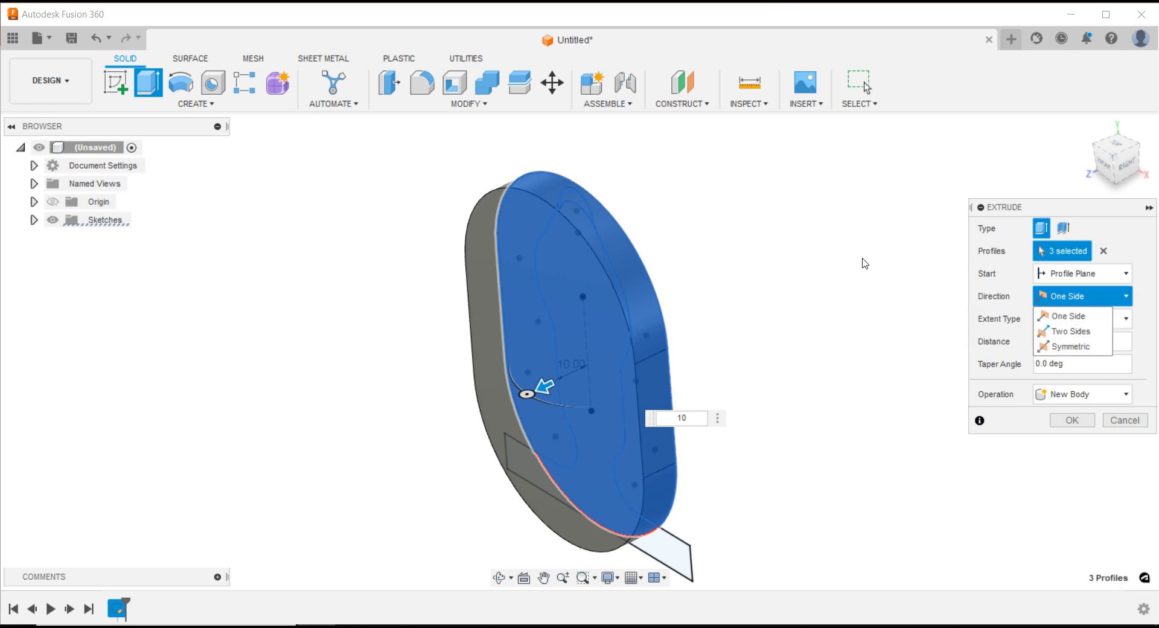
left_click(1076, 298)
left_click_drag(531, 391, 691, 337)
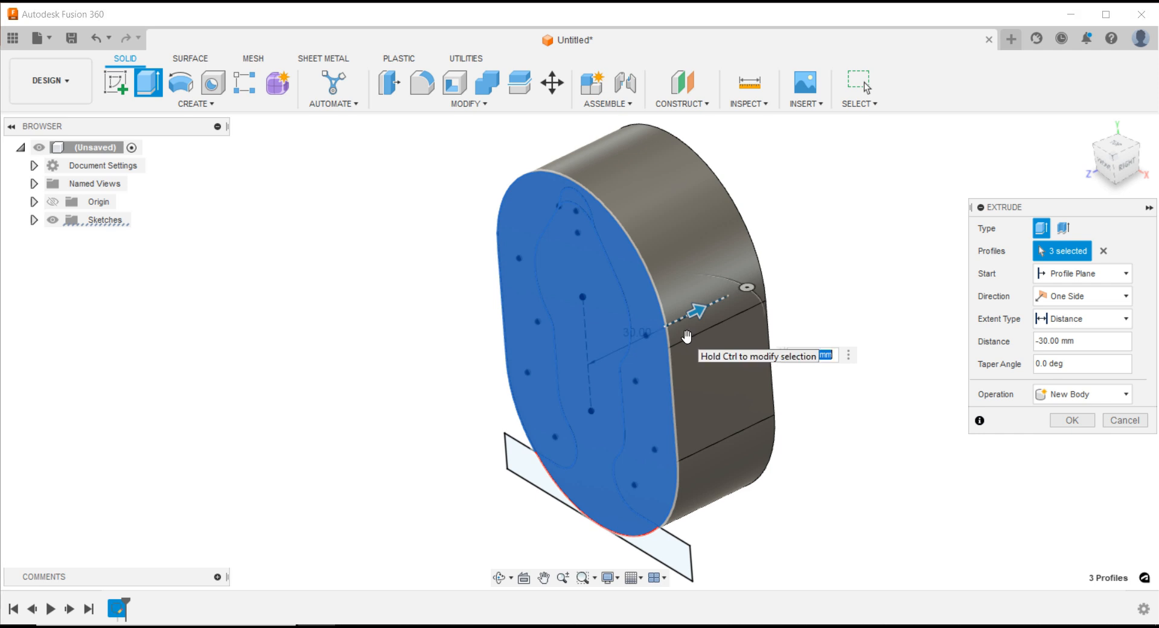
type("-10")
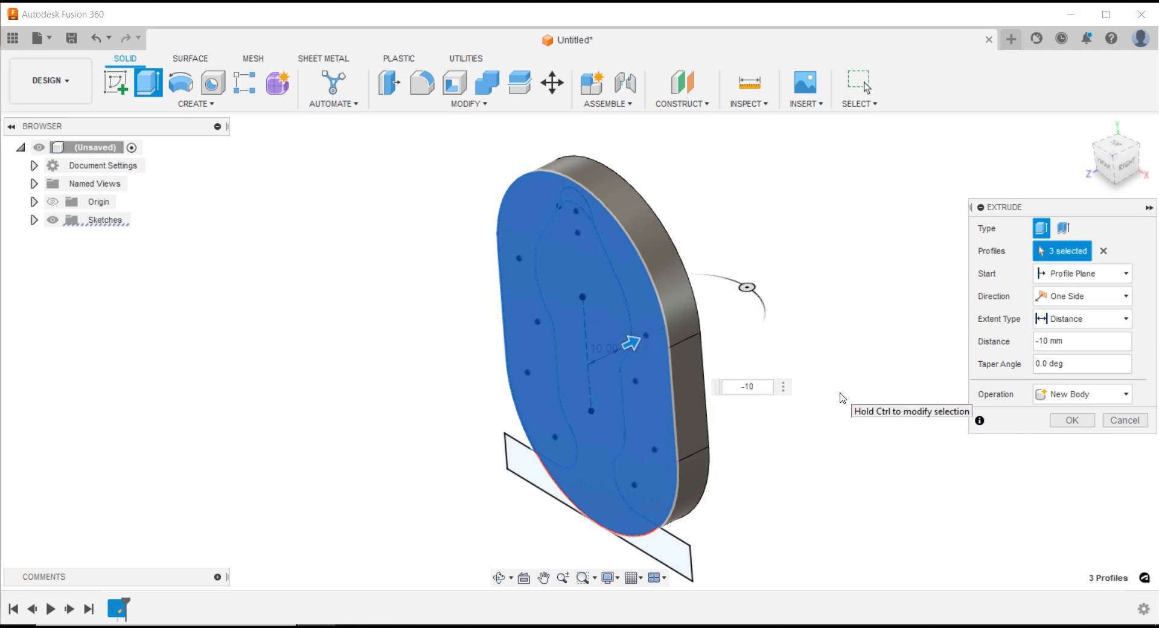
left_click(1093, 422)
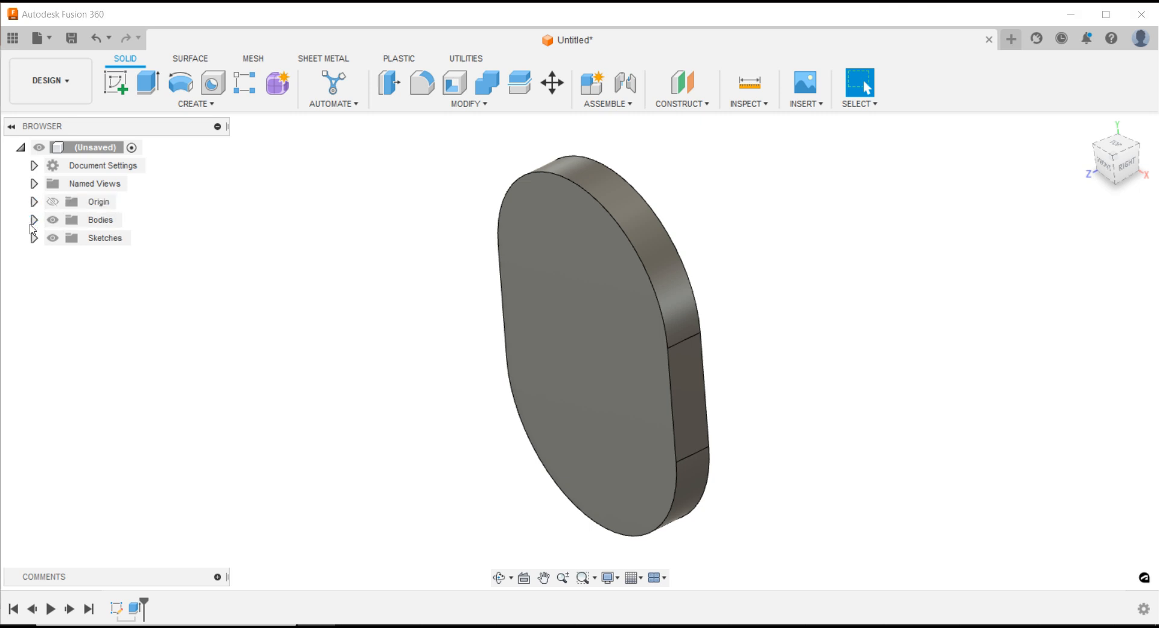
- List the bodies and sketches in the browser and make Sketch1 visible again
left_click(34, 220)
left_click(34, 256)
left_click(67, 274)
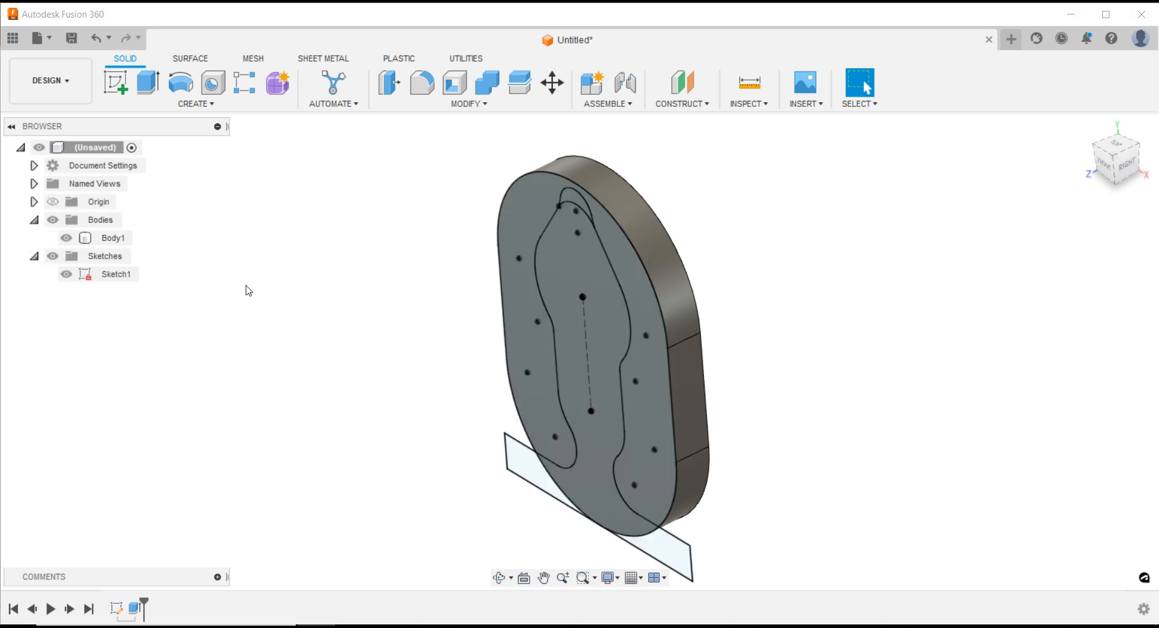
- Extrude the three regions forming the inner contour and the base strip by 40 mm, joined to the slot plate
left_click(148, 82)
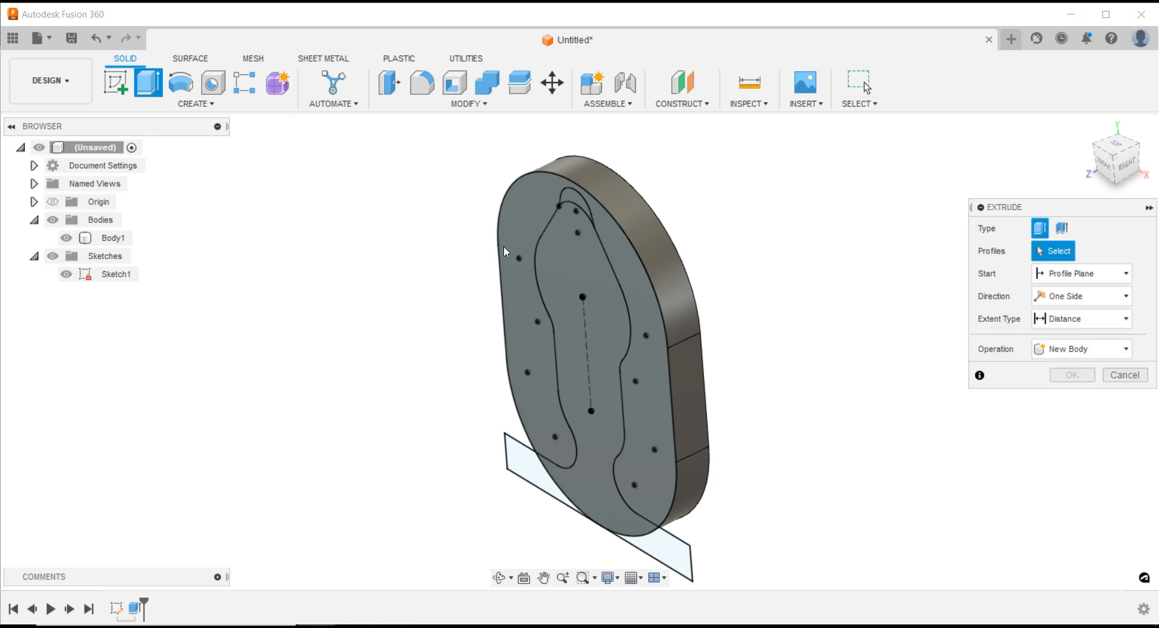
left_click(559, 257)
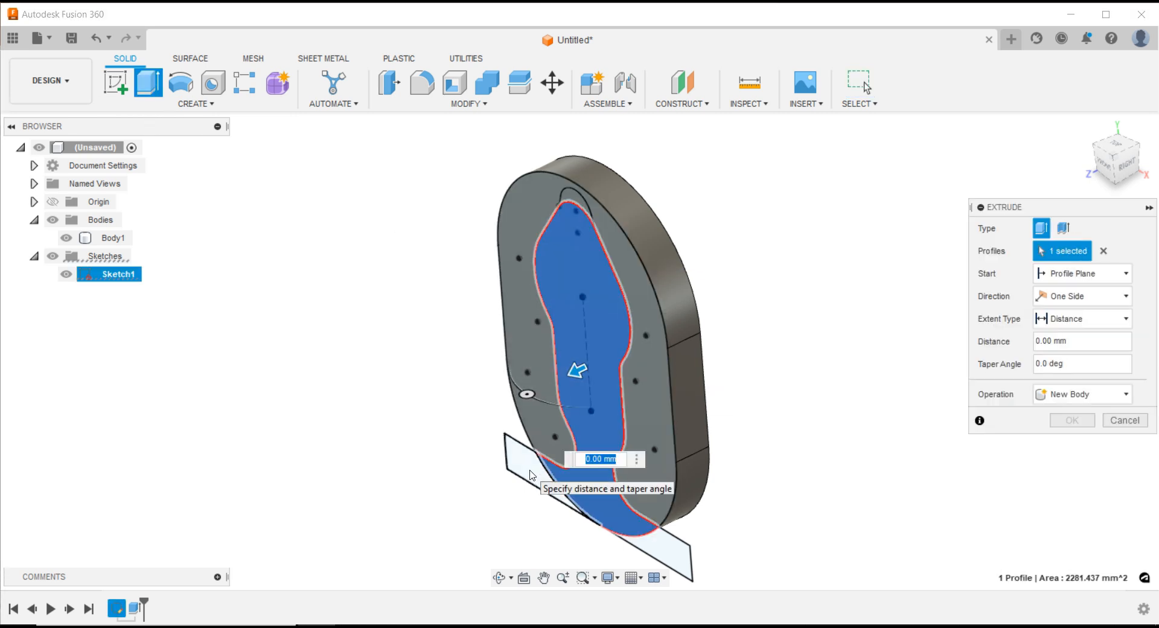
left_click(634, 522)
left_click(647, 541)
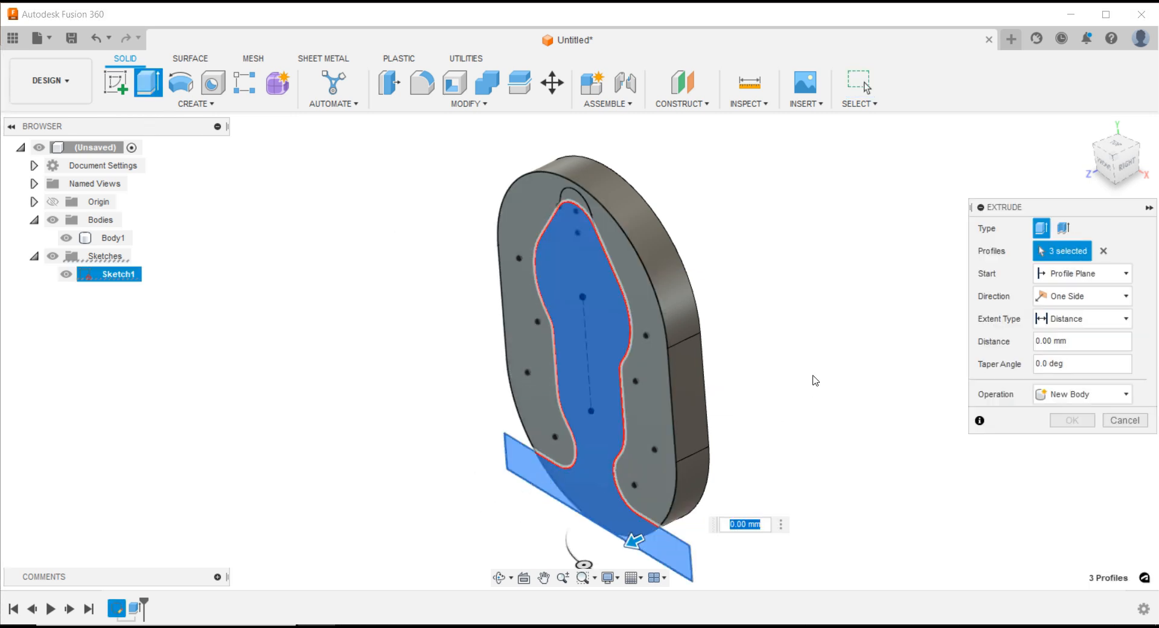
type("40")
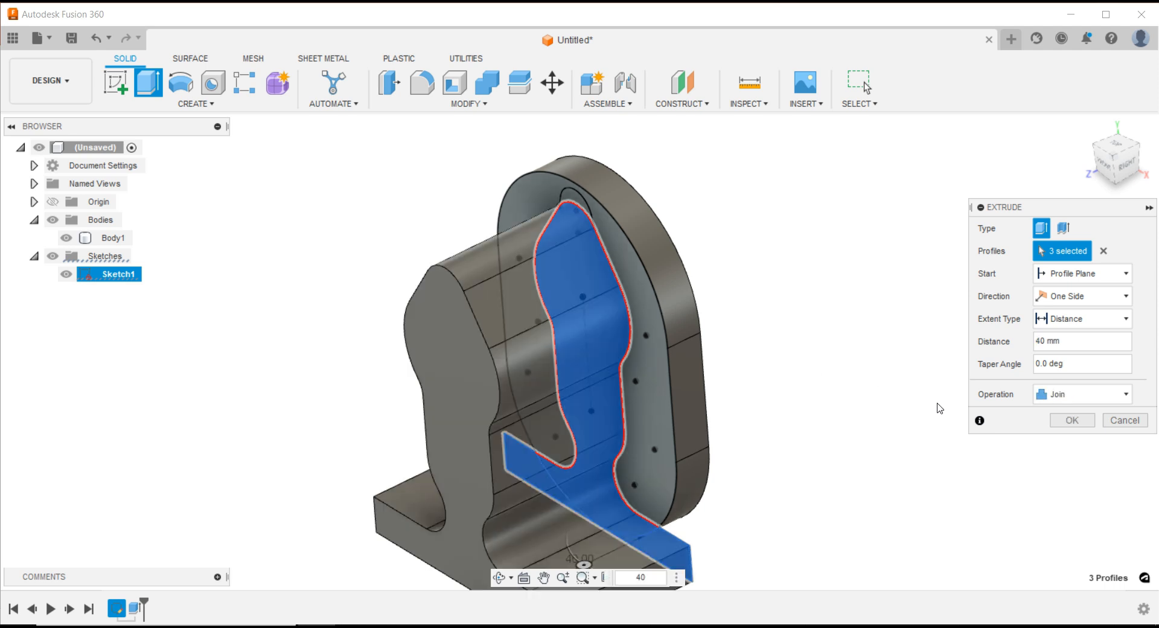
left_click(1065, 422)
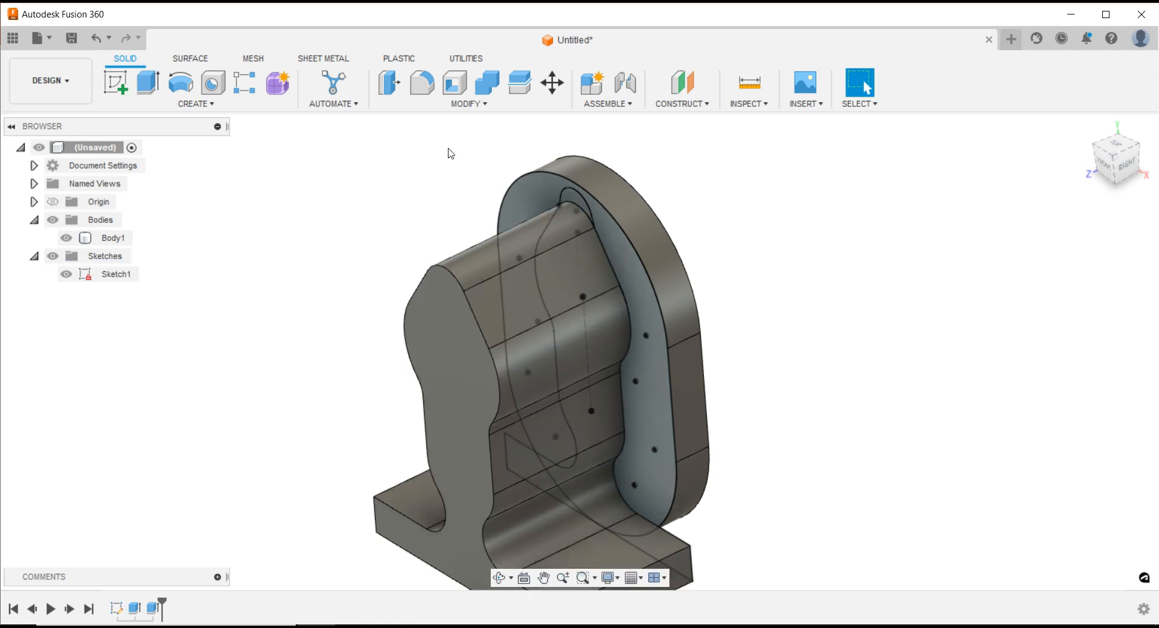
- Extrude the small crescent region above the inner contour by 12 mm, joined to the body
left_click(148, 82)
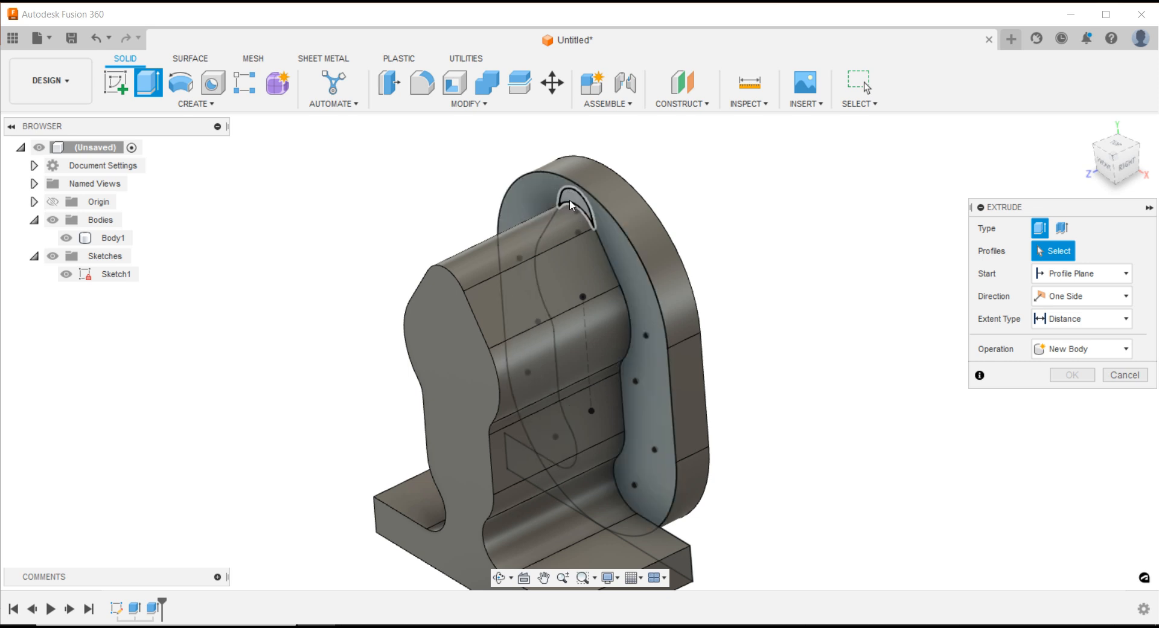
left_click(571, 205)
type("12")
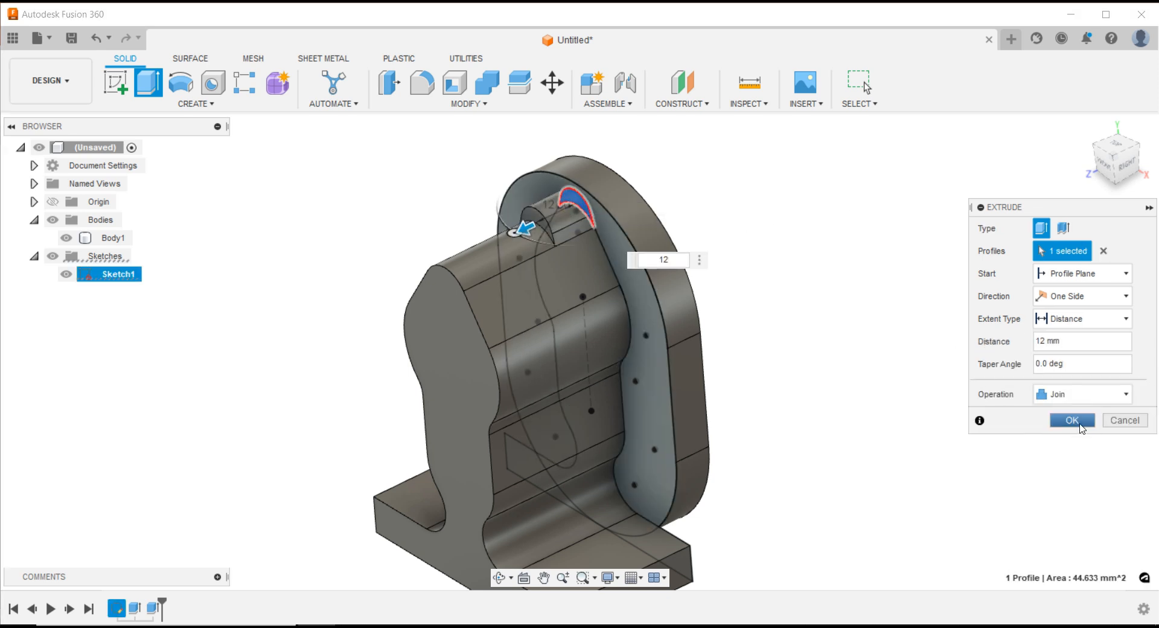
left_click(1072, 419)
scroll(825, 268, "down", 3)
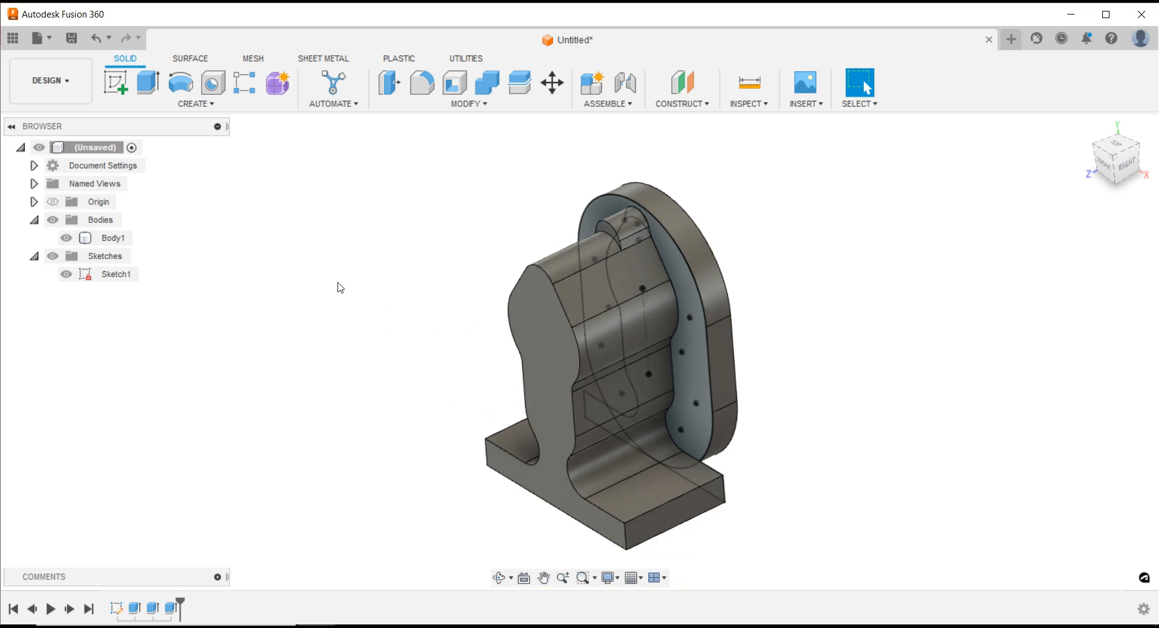
middle_click_drag(303, 280, 344, 284, "shift")
- Switch to PowerPoint to check the bracket's reference drawing, and return to the model in Fusion 360
left_click(400, 626)
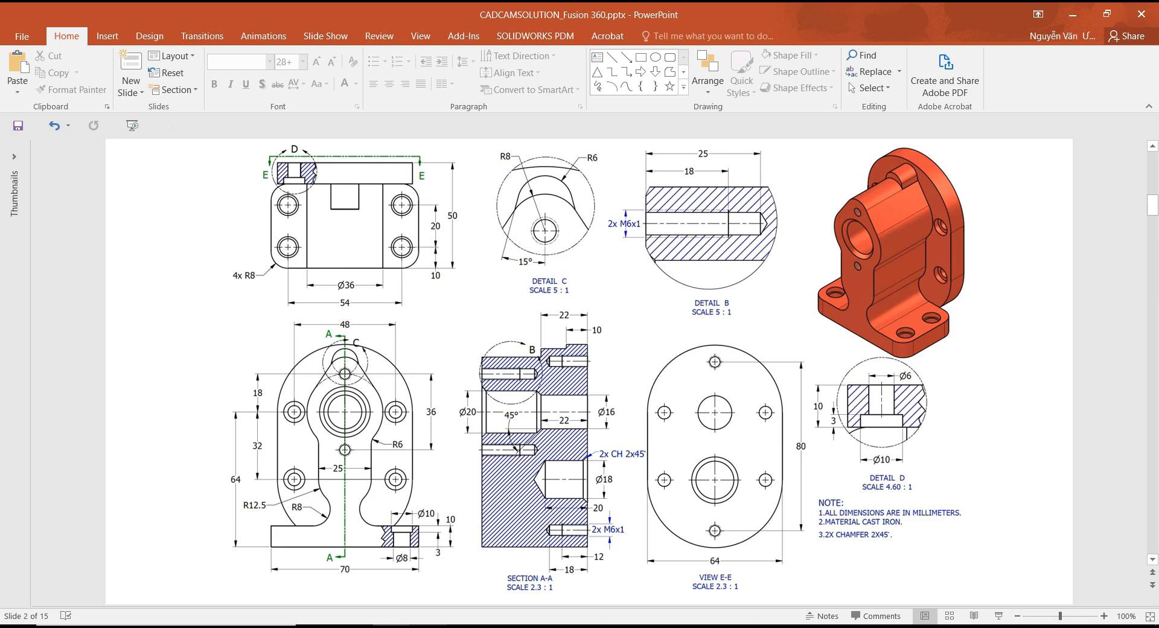
key("alt+Tab")
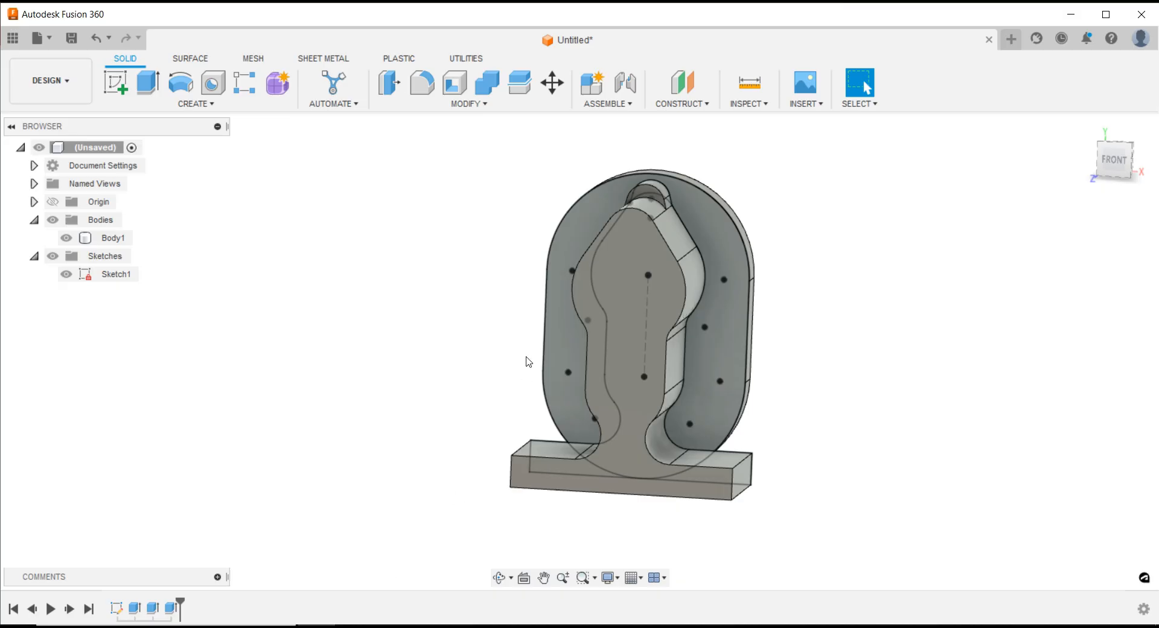
left_click(221, 88)
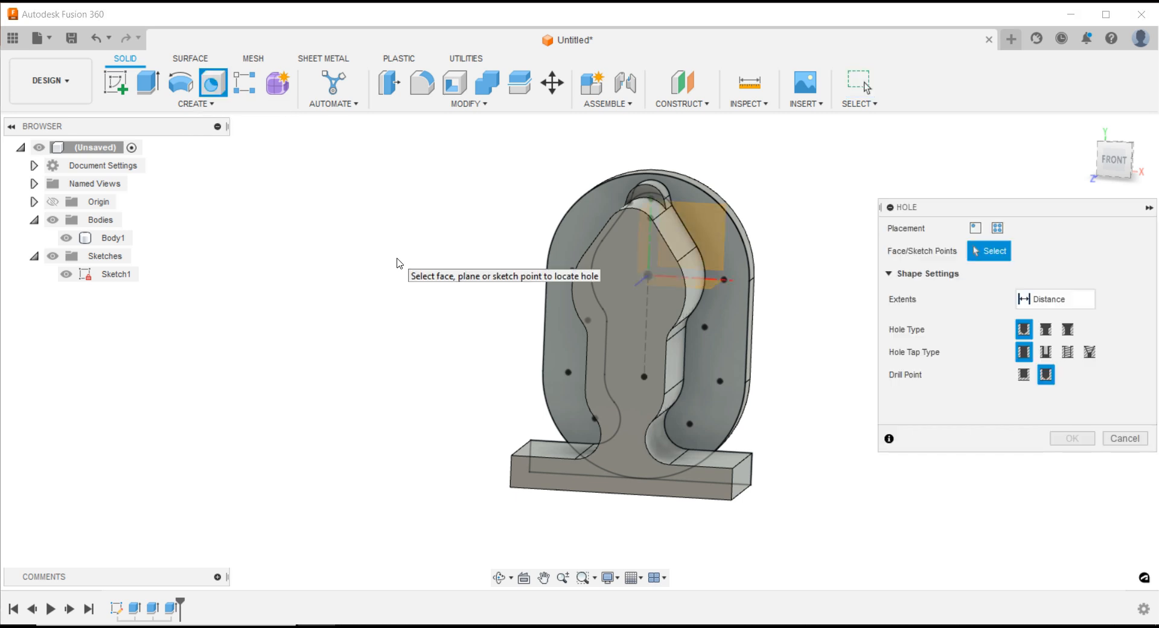
left_click(1117, 440)
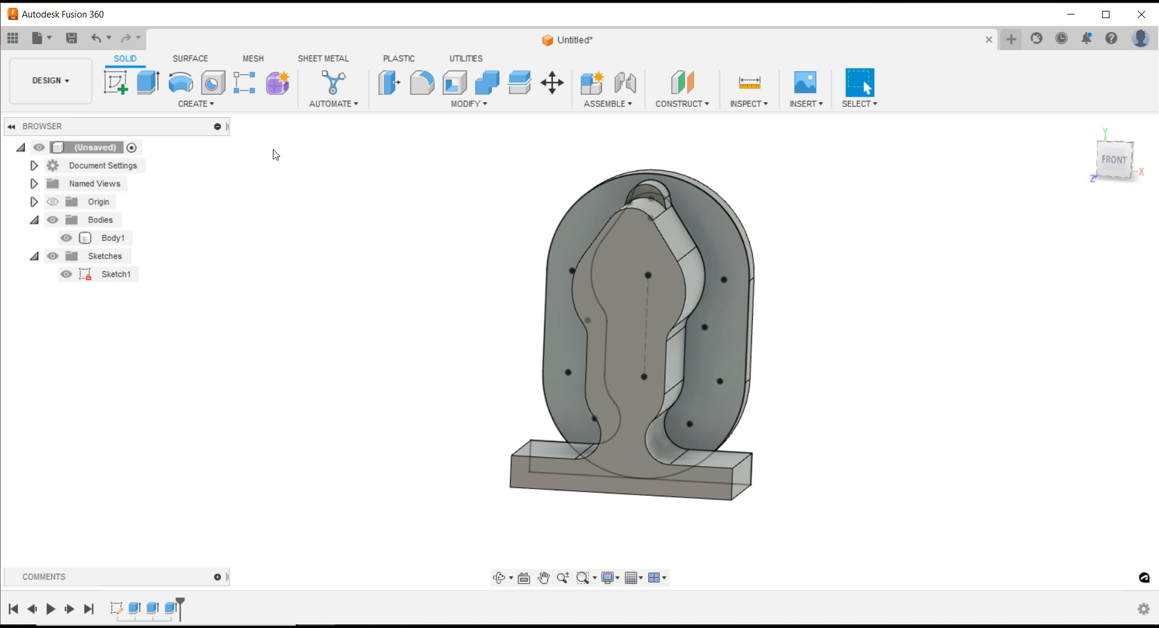
- Fillet the four vertical corner edges of the base with a constant 8 mm radius
left_click(422, 83)
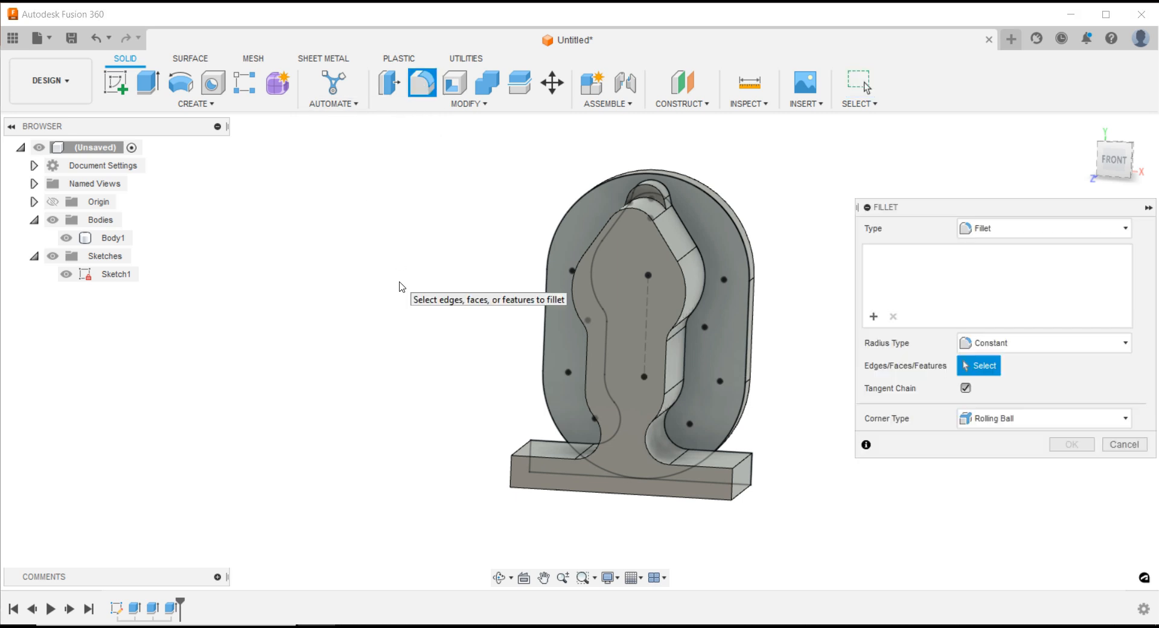
middle_click_drag(392, 318, 593, 512, "shift")
left_click(592, 513)
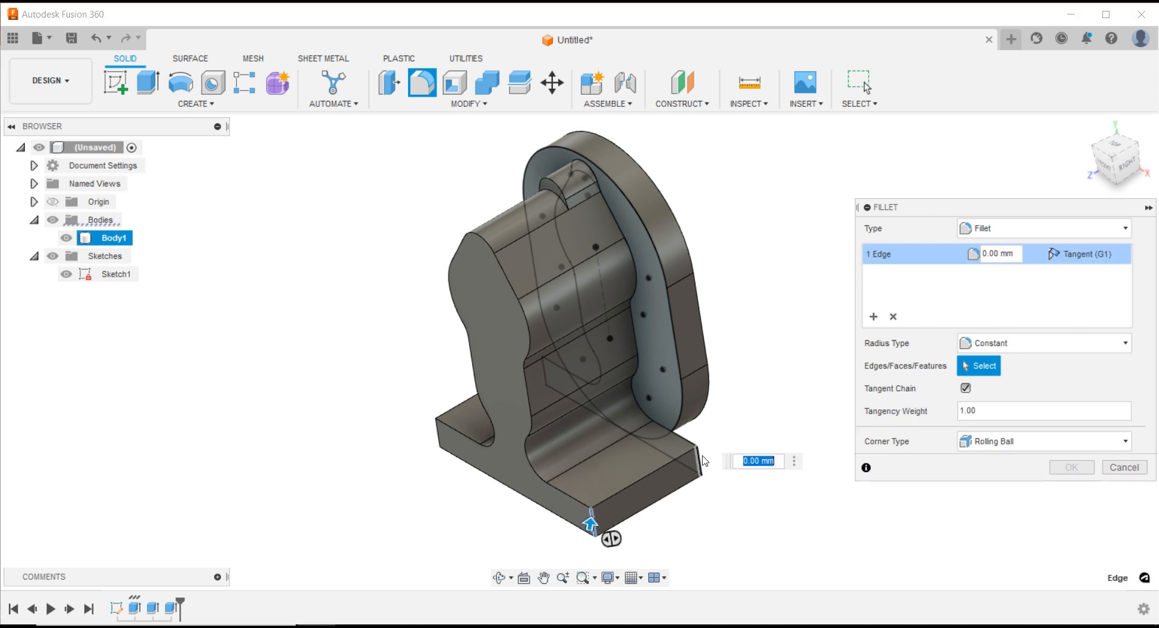
left_click(702, 460)
middle_click_drag(702, 460, 543, 498, "shift")
left_click(511, 496)
left_click(435, 440)
type("8")
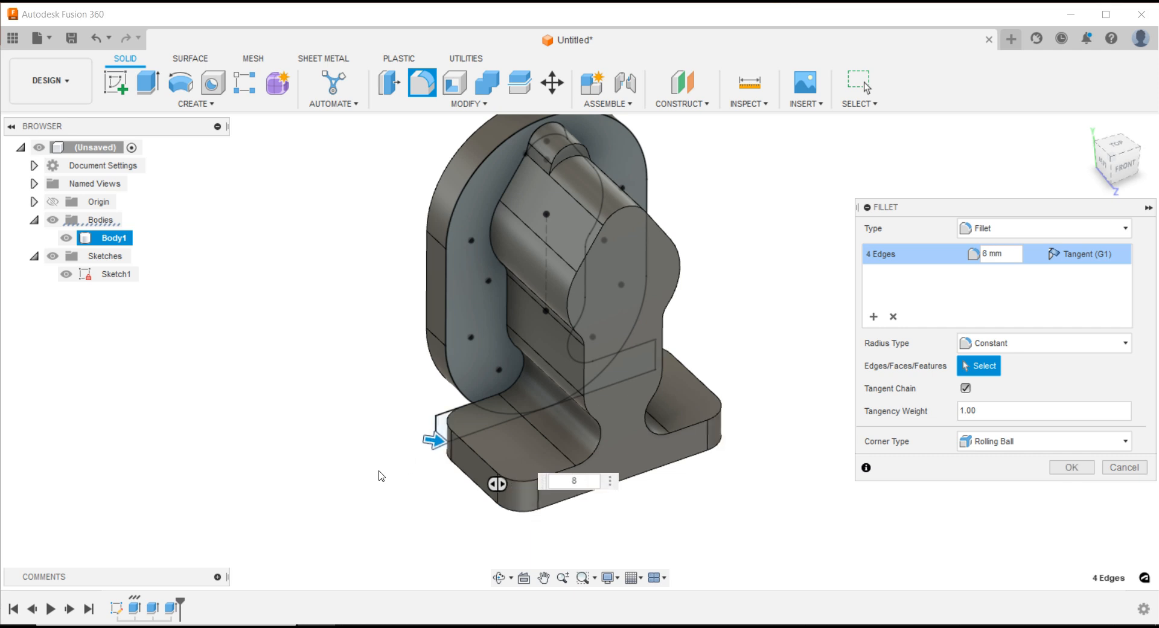
left_click(1072, 467)
middle_click_drag(864, 468, 839, 460, "shift")
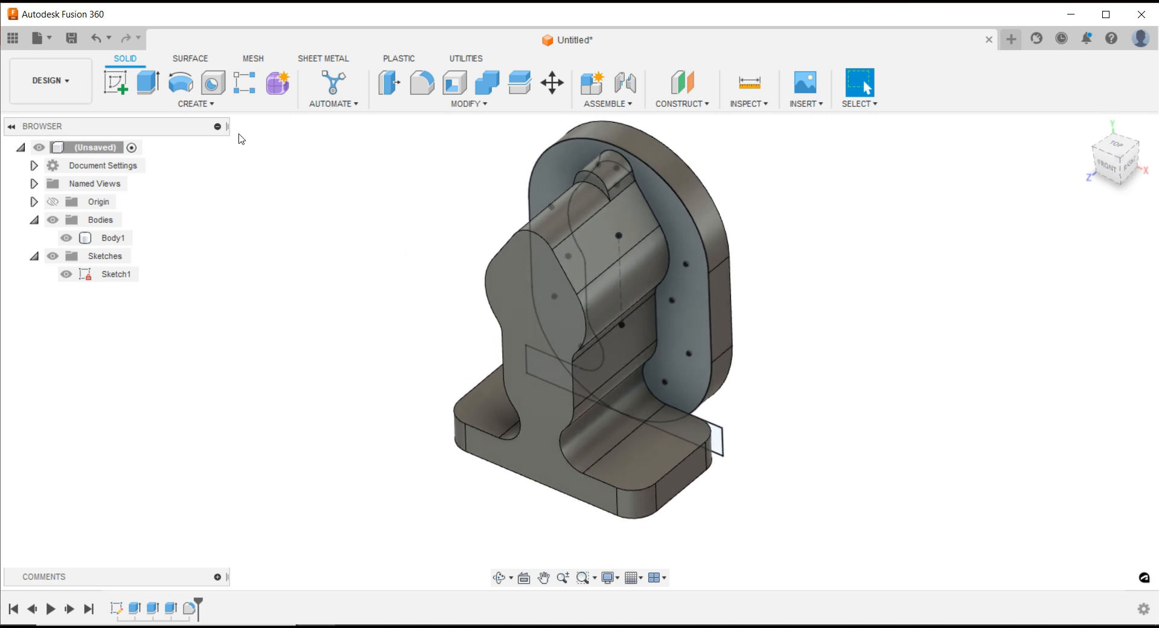
- Set up a counterbore hole with a flat drill point on the two sketch points along the slot plate's +X side
left_click(220, 92)
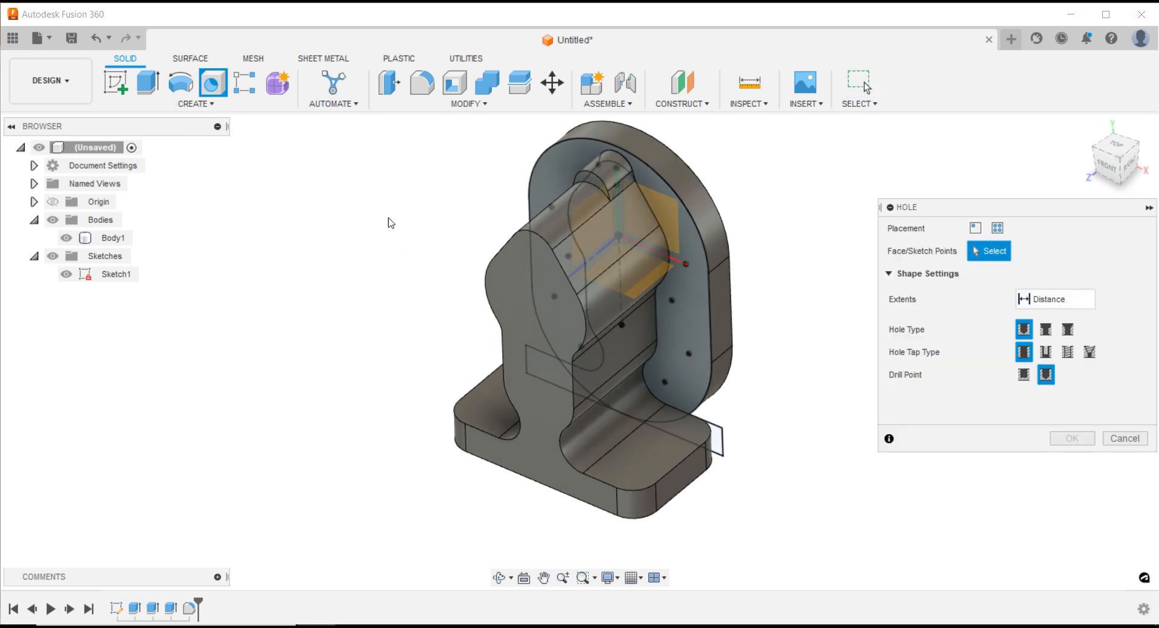
left_click(1025, 375)
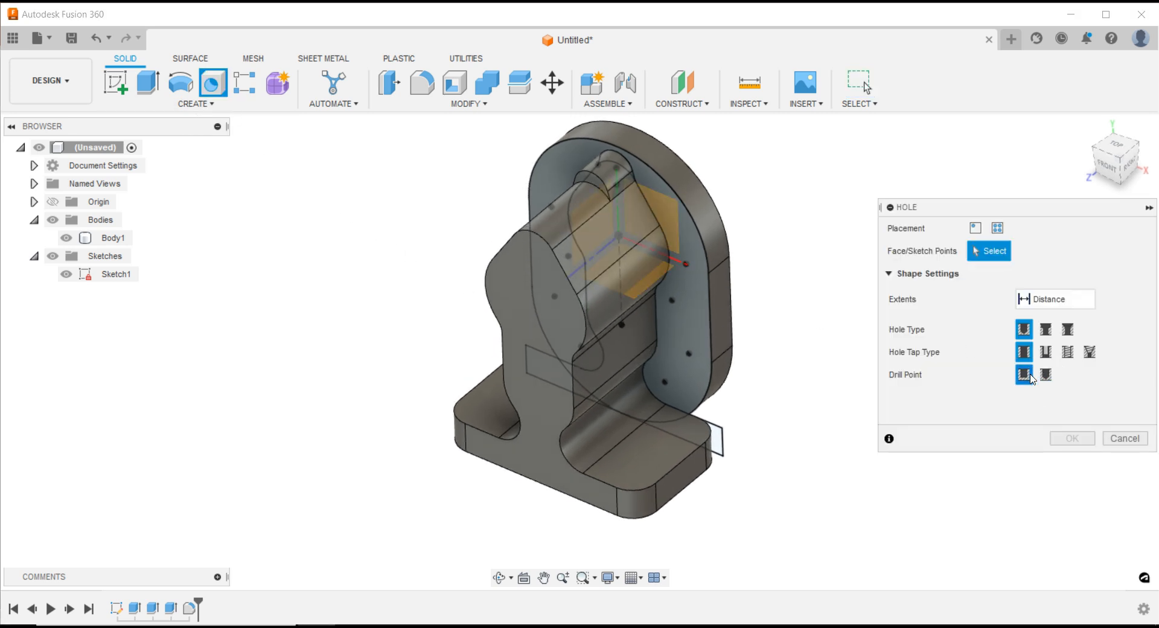
left_click(1046, 329)
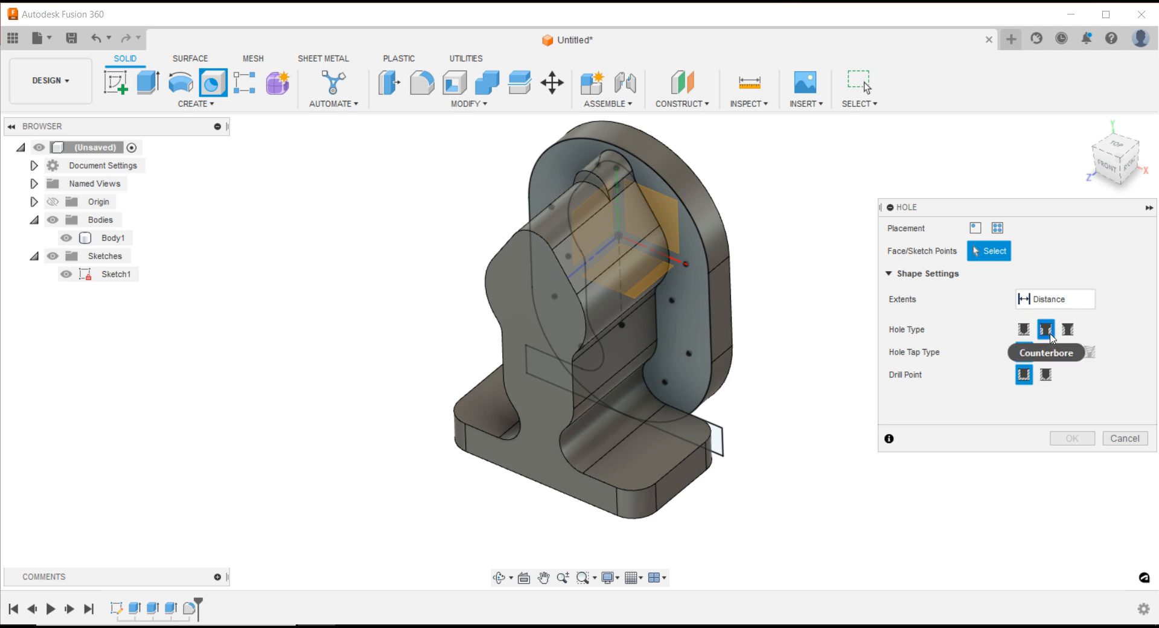
left_click(686, 265)
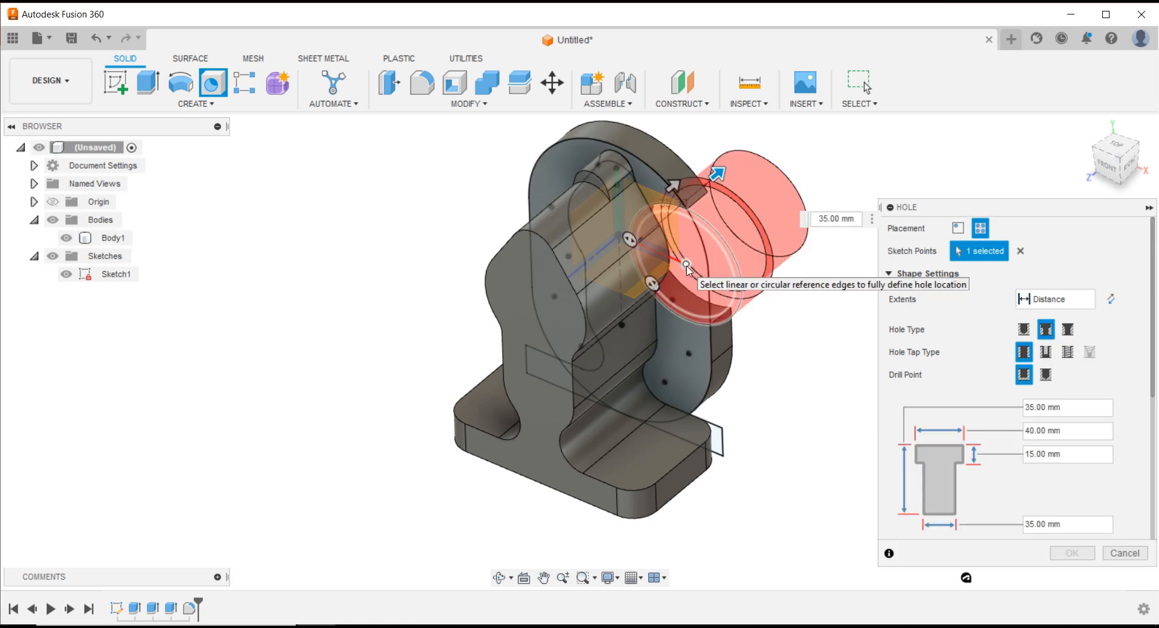
left_click(690, 354)
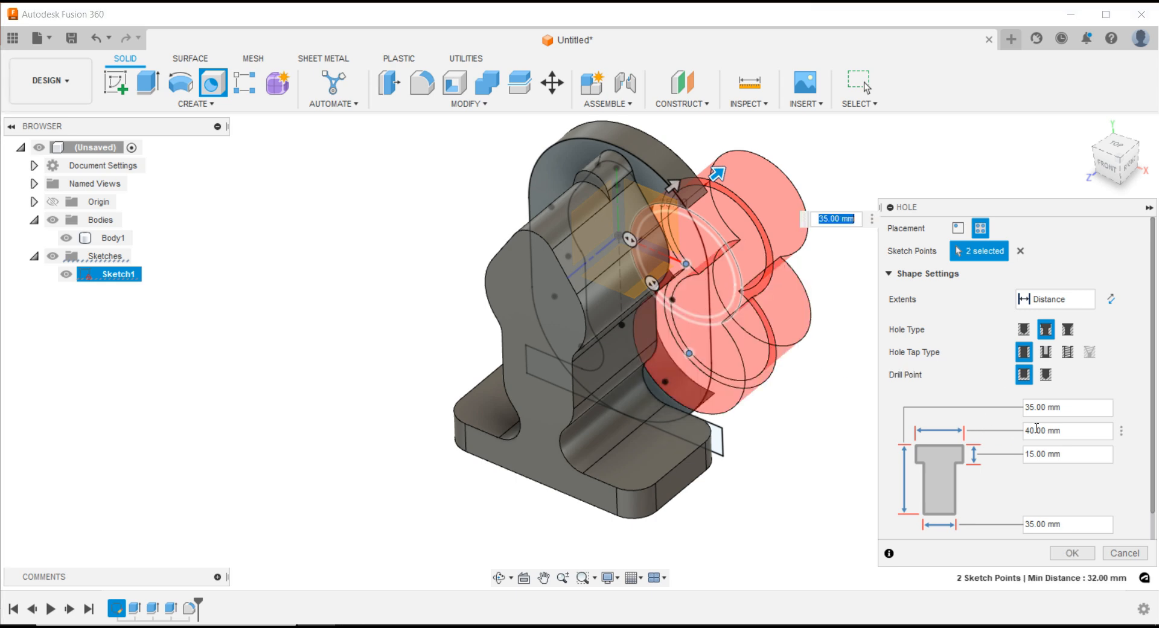
- Set the counterbore to 10 mm diameter and 3 mm depth, with a hole diameter of 6 mm and total depth of 10 mm
left_click_drag(1073, 430, 997, 430)
type("10")
type("3")
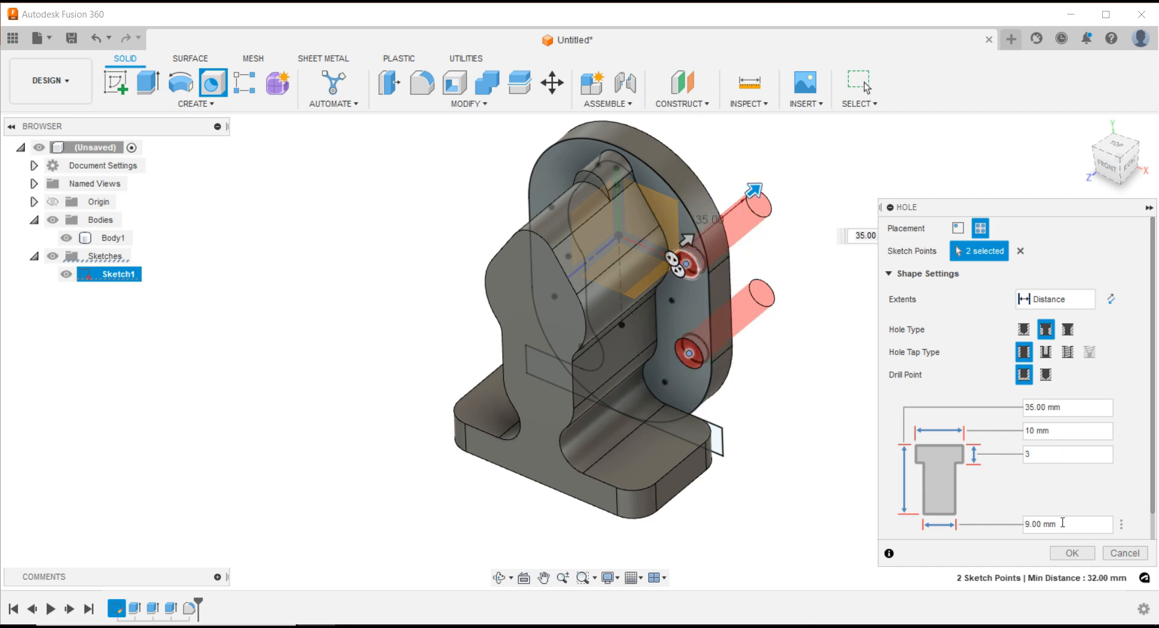
type("6")
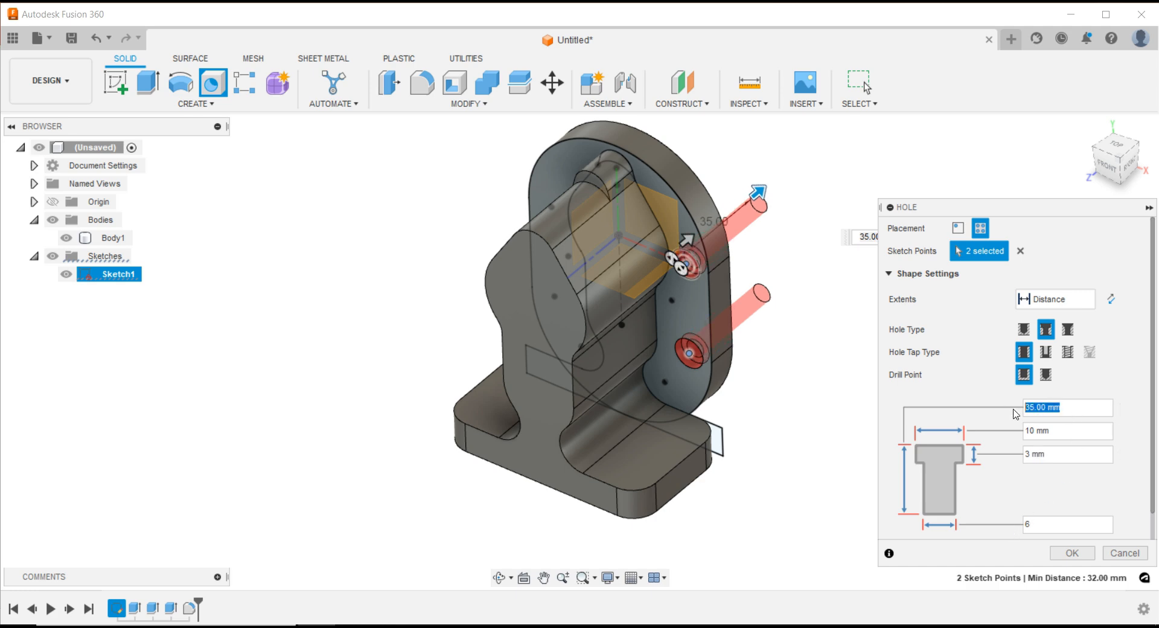
key("Return")
- Add the two sketch points on the slot plate's opposite side to the holes, complete the feature and hide Sketch1
middle_click_drag(774, 370, 901, 263, "shift")
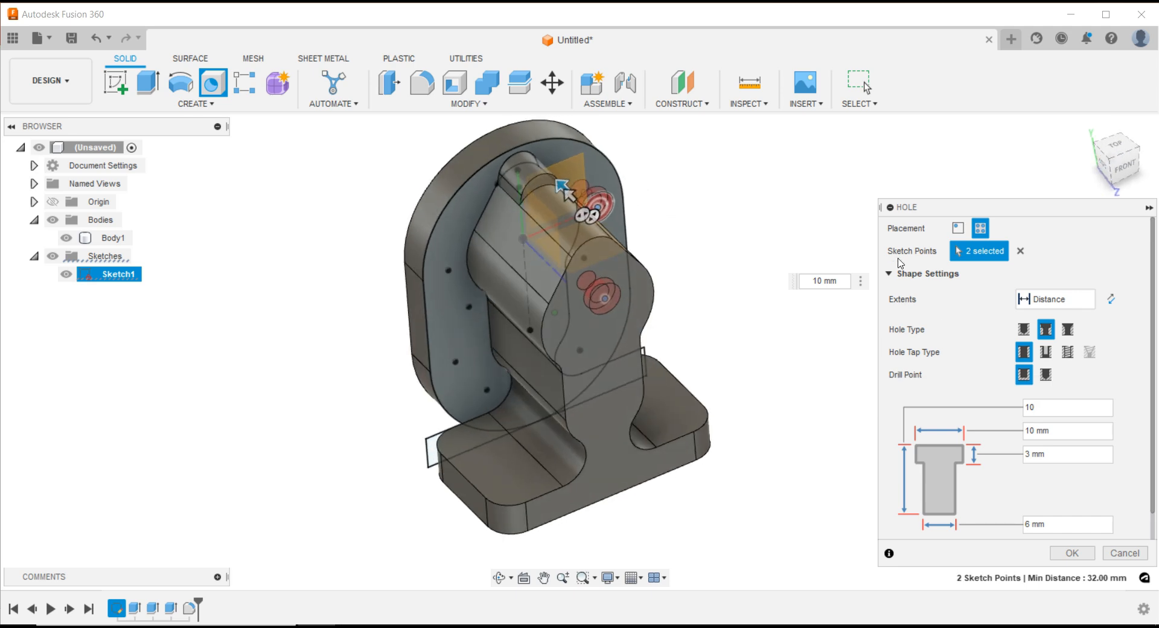
left_click(449, 271)
left_click(456, 362)
middle_click_drag(776, 381, 787, 384, "shift")
key("Return")
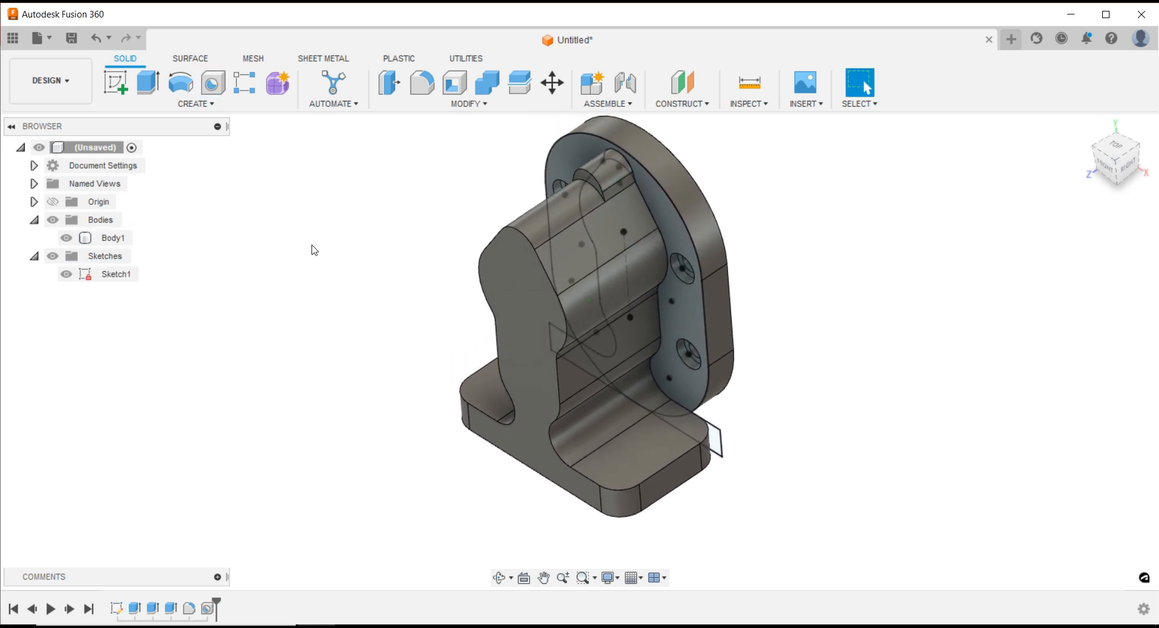
left_click(67, 274)
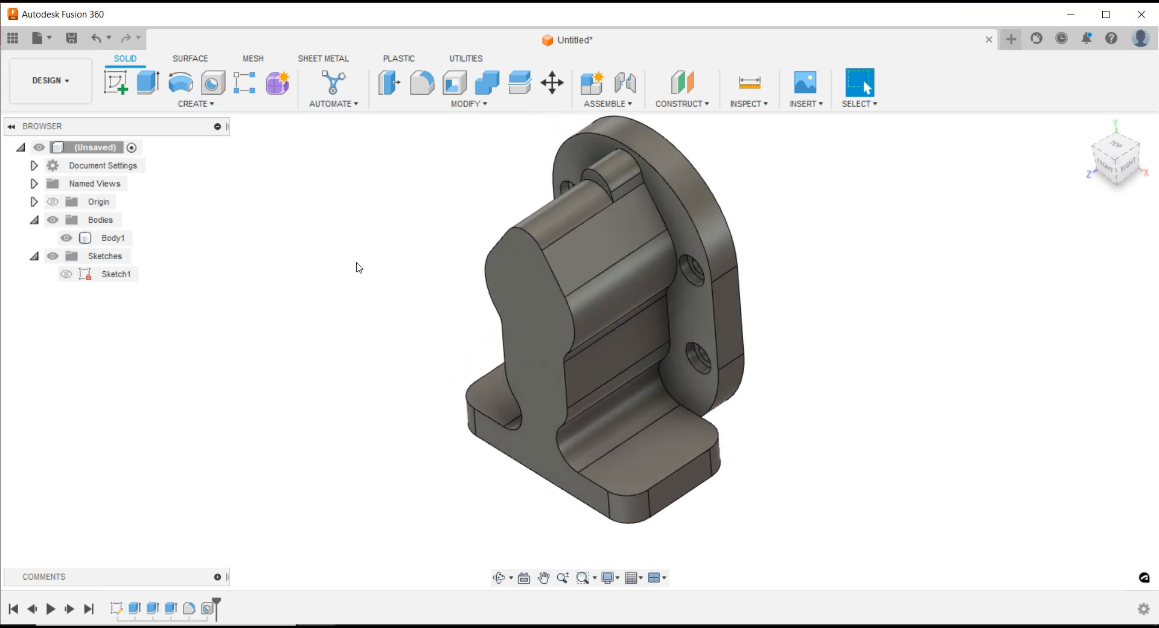
- Create a counterbore hole of 8 mm diameter on the base's +X top face, centred on the front rounded corner
left_click(212, 82)
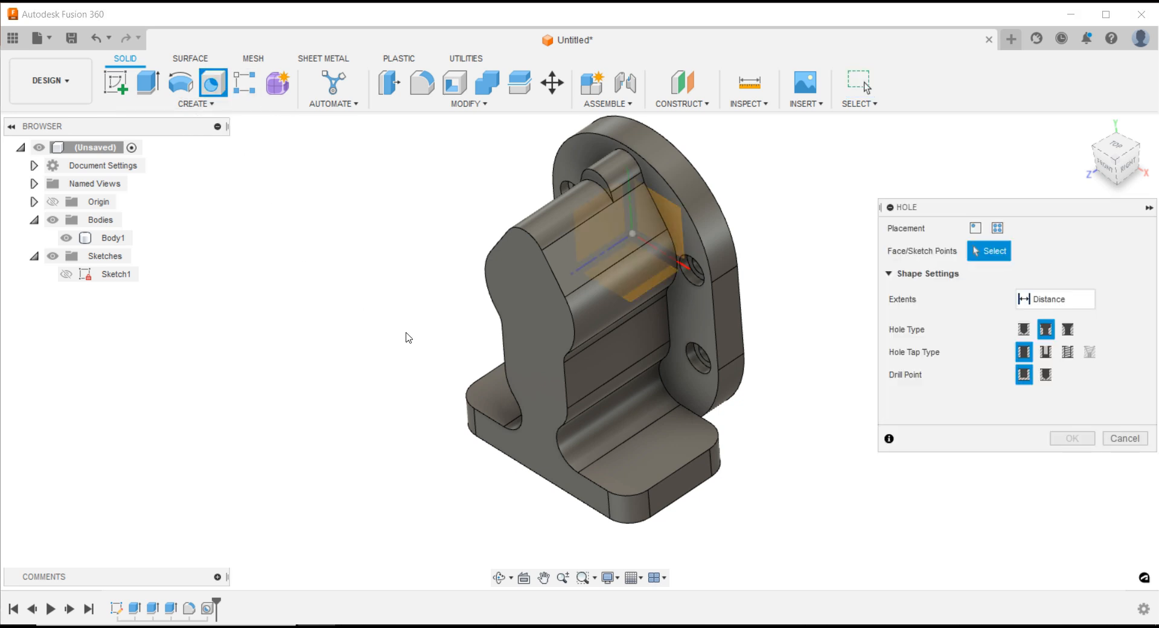
scroll(723, 506, "up", 5)
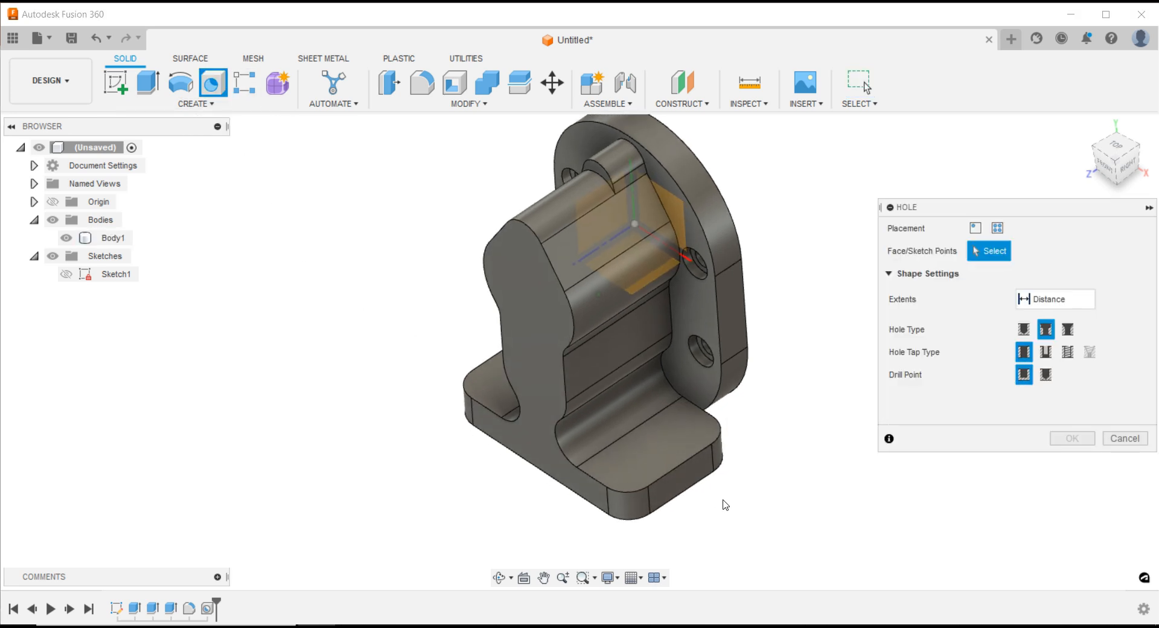
left_click(567, 445)
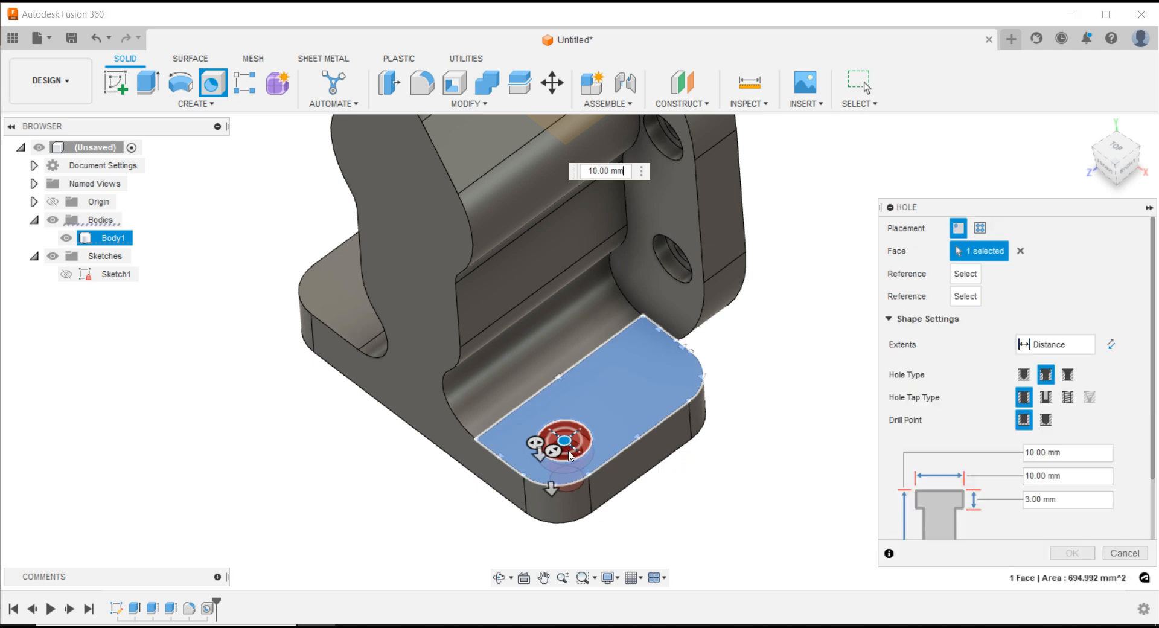
scroll(567, 450, "up", 1)
mouse_move(562, 434)
left_mouse_down()
mouse_move(610, 430)
mouse_move(556, 443)
left_mouse_up()
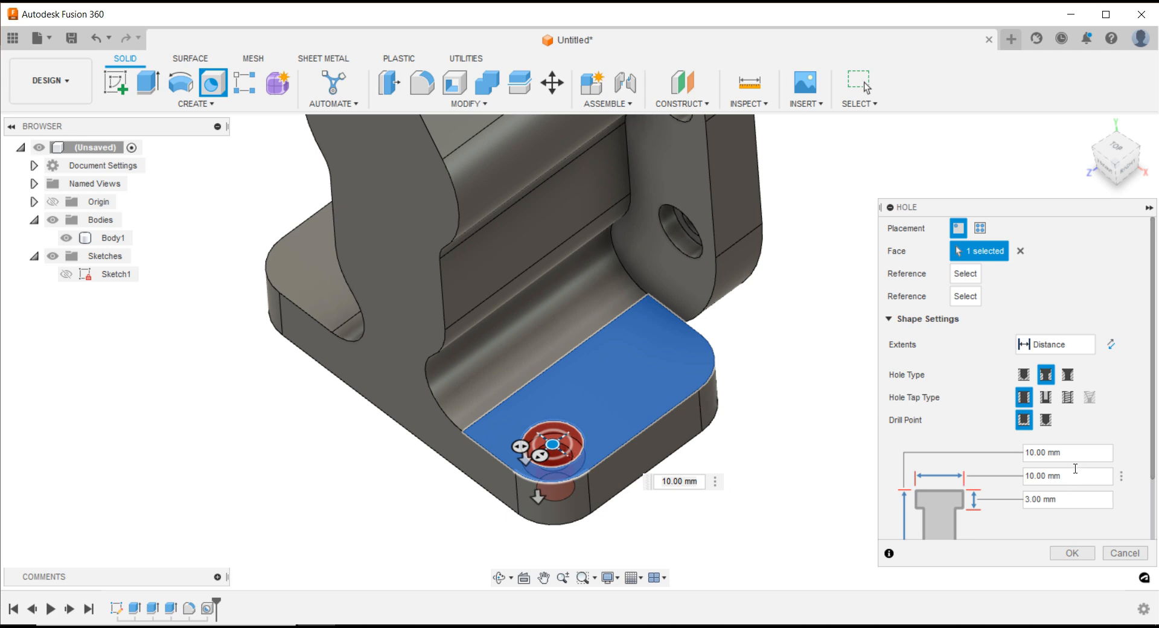
left_click_drag(1031, 208, 980, 147)
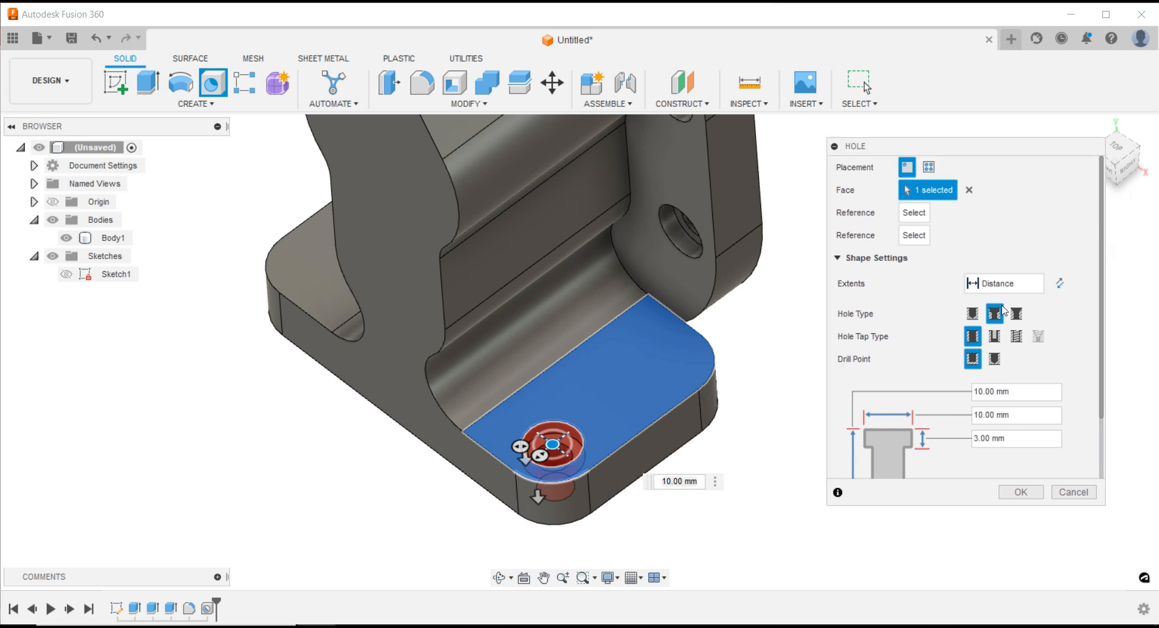
scroll(1093, 421, "down", 3)
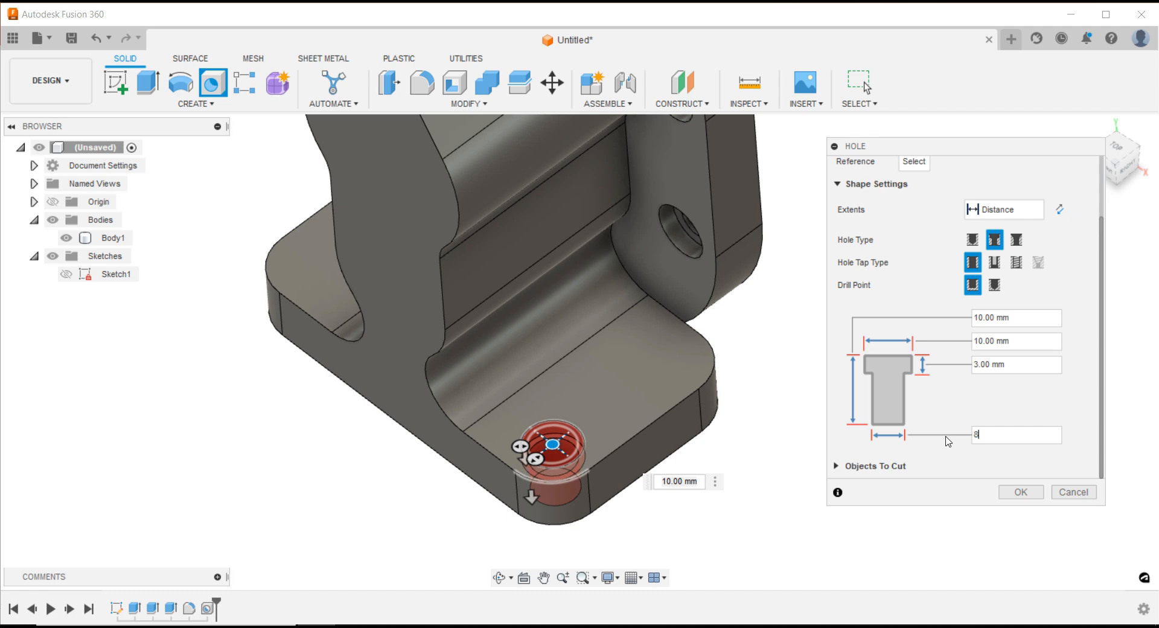
left_click(1020, 491)
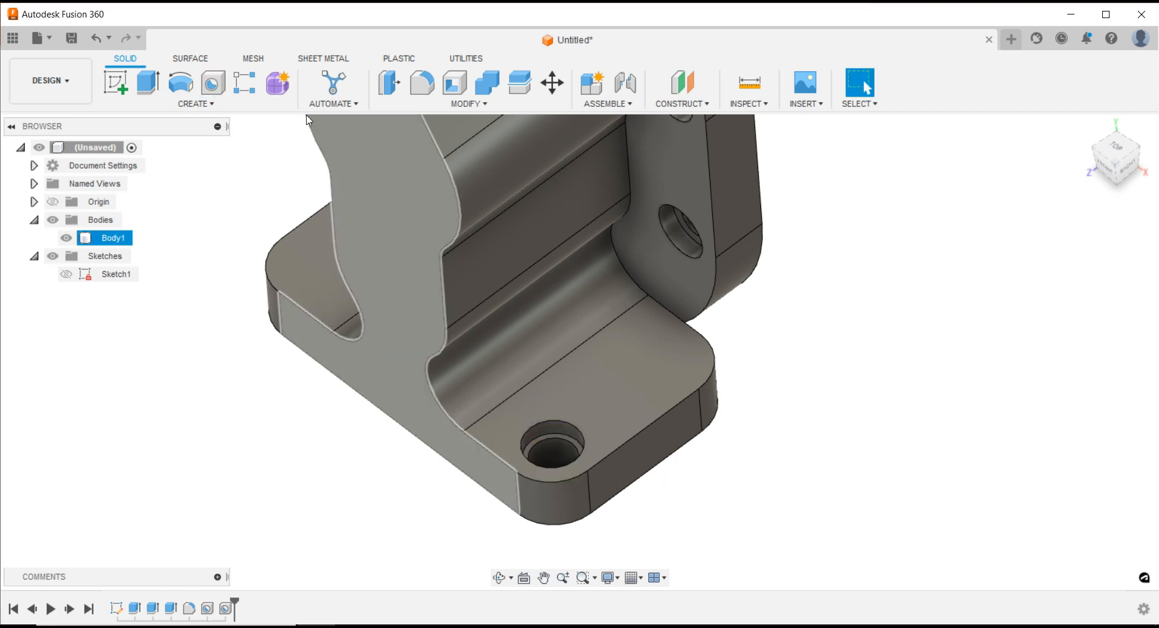
- Create a second counterbore hole with the same settings on that base face, centred on the rear rounded corner
left_click(209, 92)
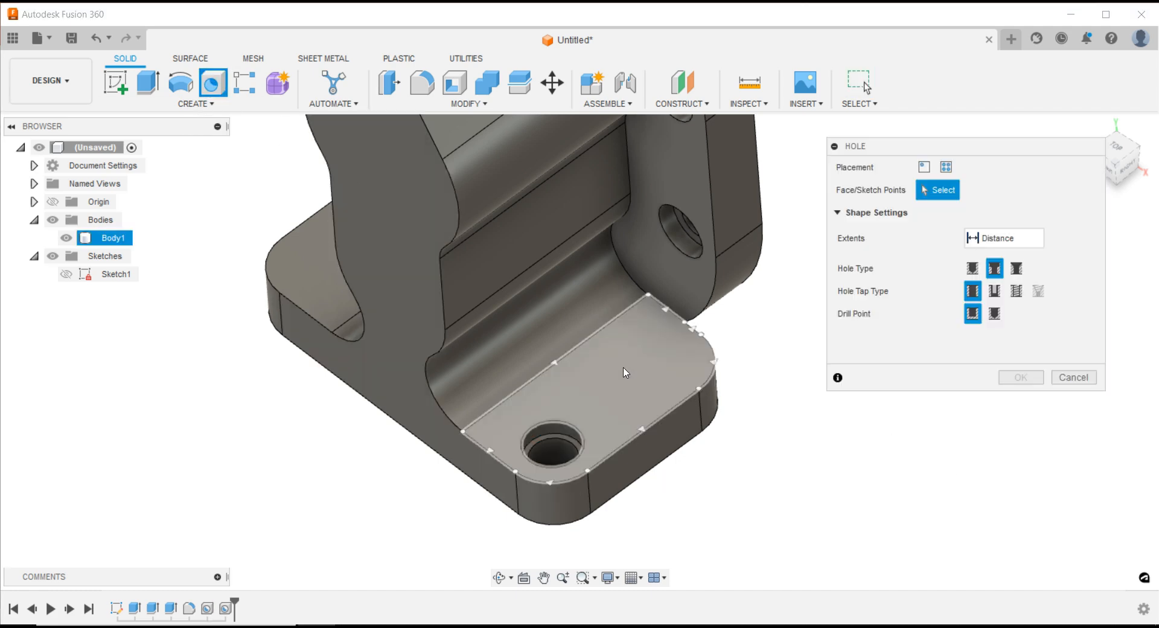
left_click(626, 373)
left_click_drag(619, 369, 663, 362)
left_click(1016, 565)
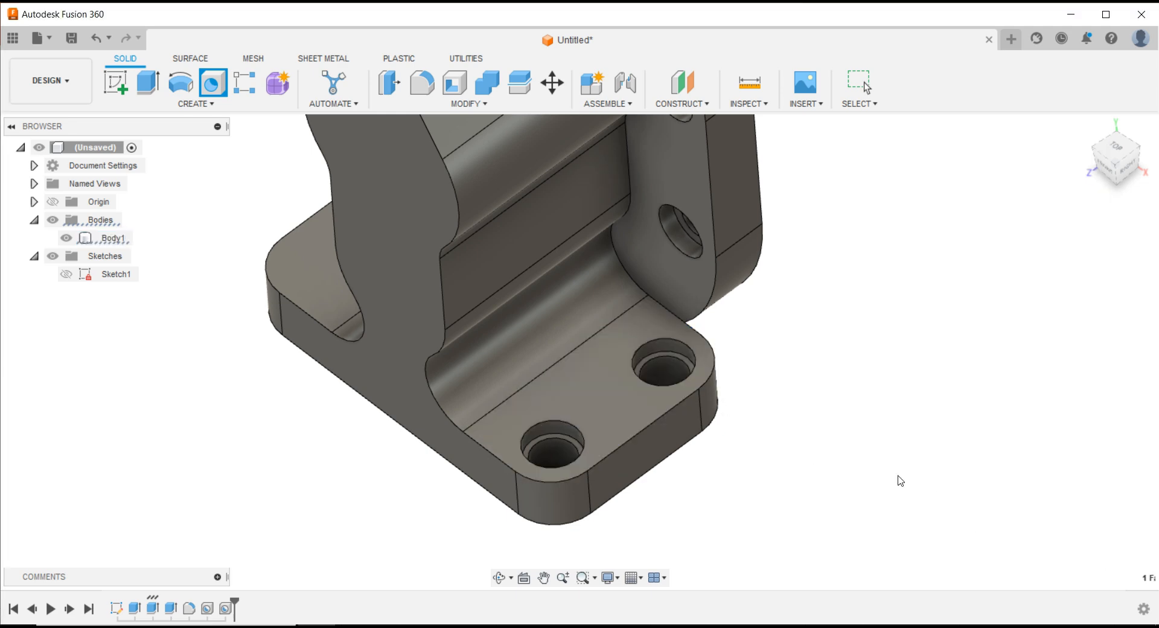
- Create a counterbore hole with the same 8 mm diameter settings on the base's -X top face, centred on the rear rounded corner
middle_click_drag(864, 468, 533, 390, "shift")
middle_click_drag(371, 364, 417, 321)
right_click(394, 342)
left_click(393, 295)
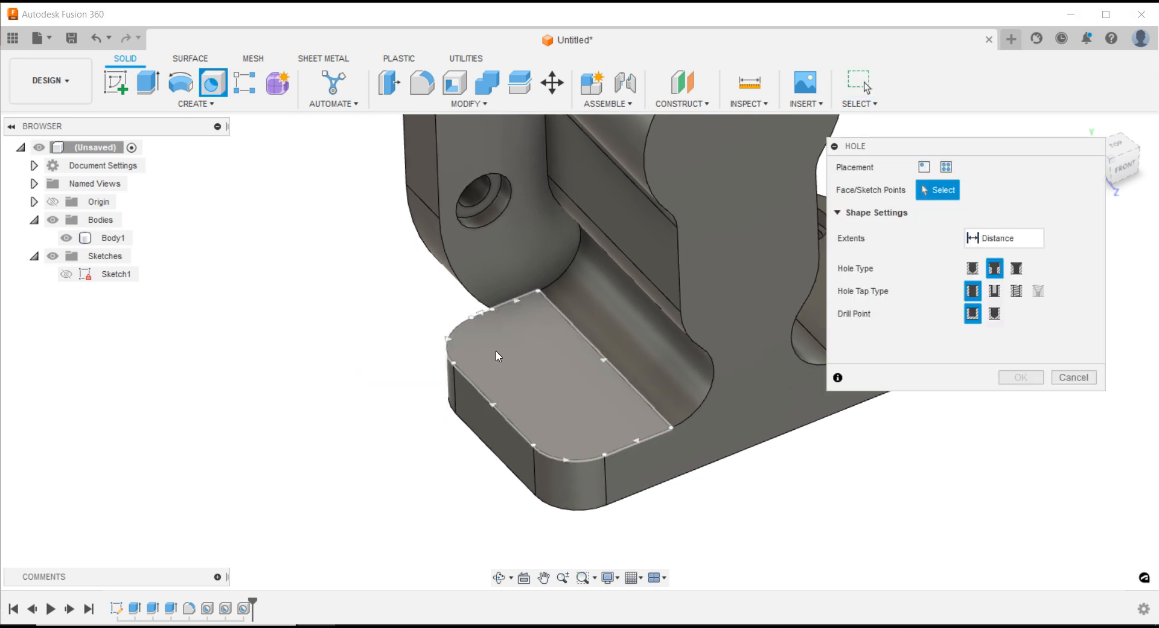
left_click(495, 351)
mouse_move(495, 351)
left_mouse_down()
mouse_move(522, 370)
mouse_move(500, 349)
left_mouse_up()
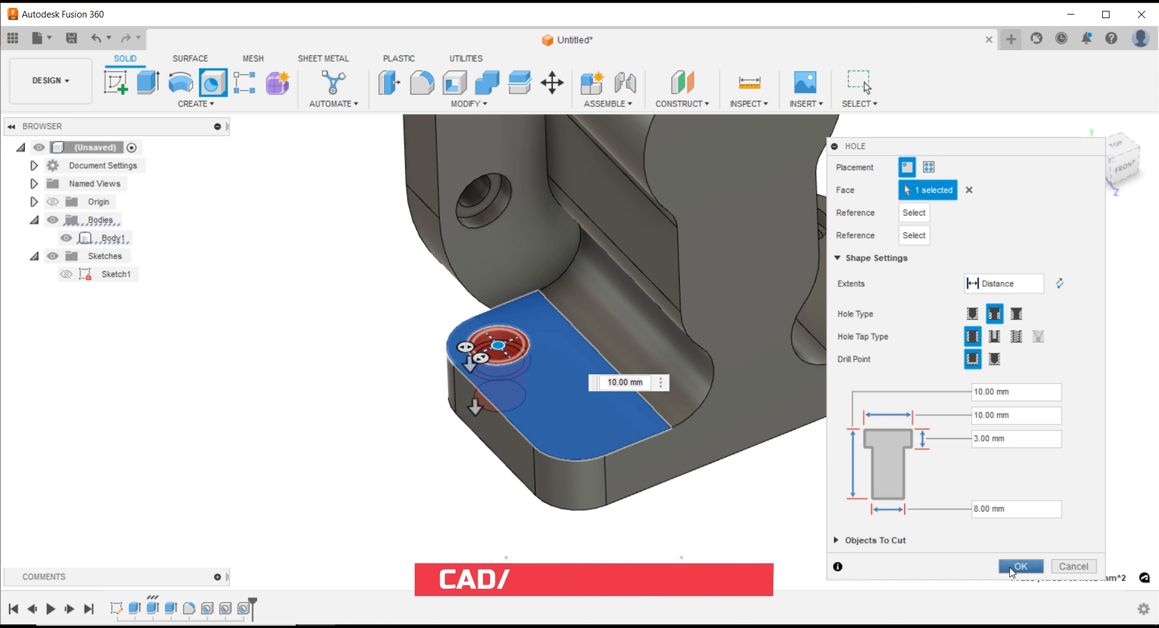
key("Return")
- Create another counterbore hole with the same settings on the base's -X top face, centred on the front rounded corner
right_click(404, 334)
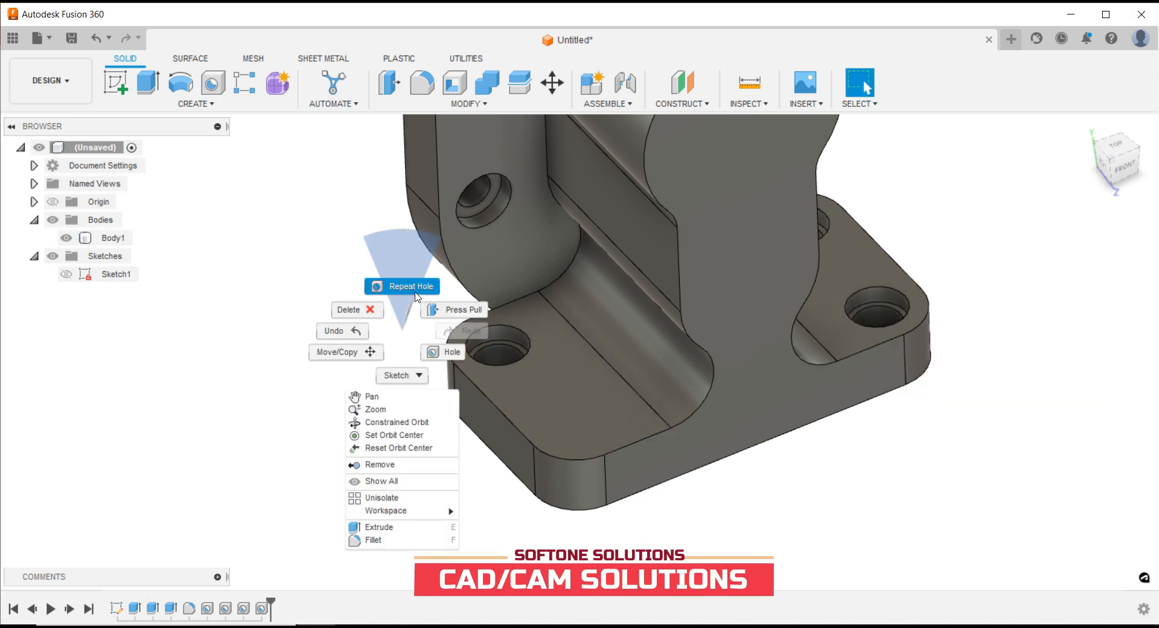
left_click(402, 287)
left_click(601, 408)
left_click_drag(602, 411, 580, 428)
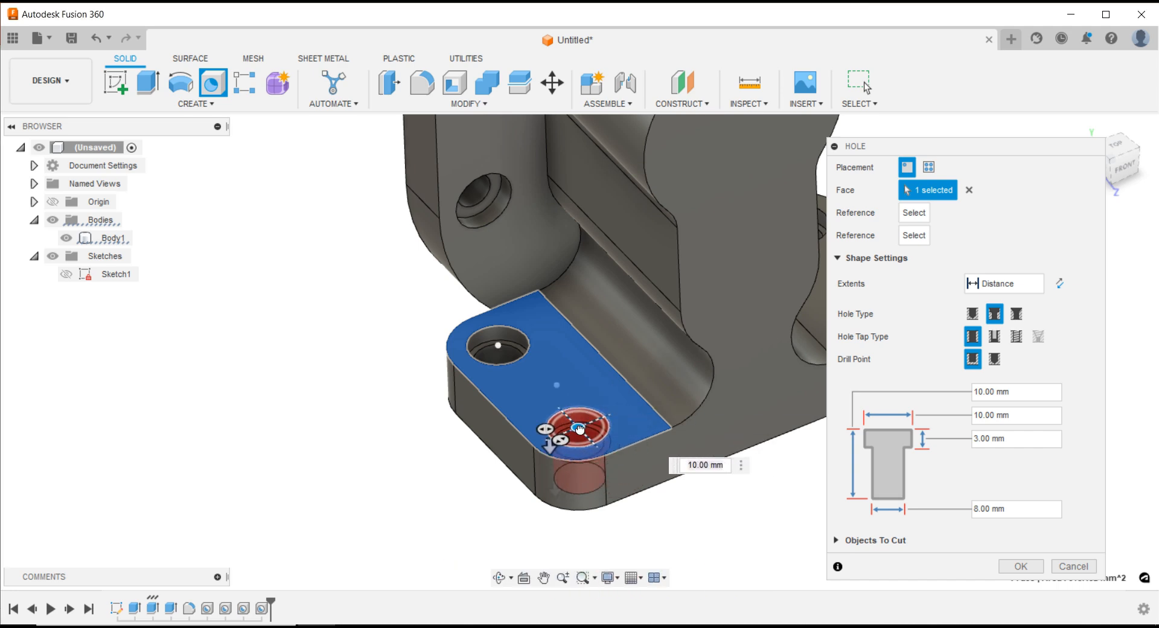
left_click(1020, 565)
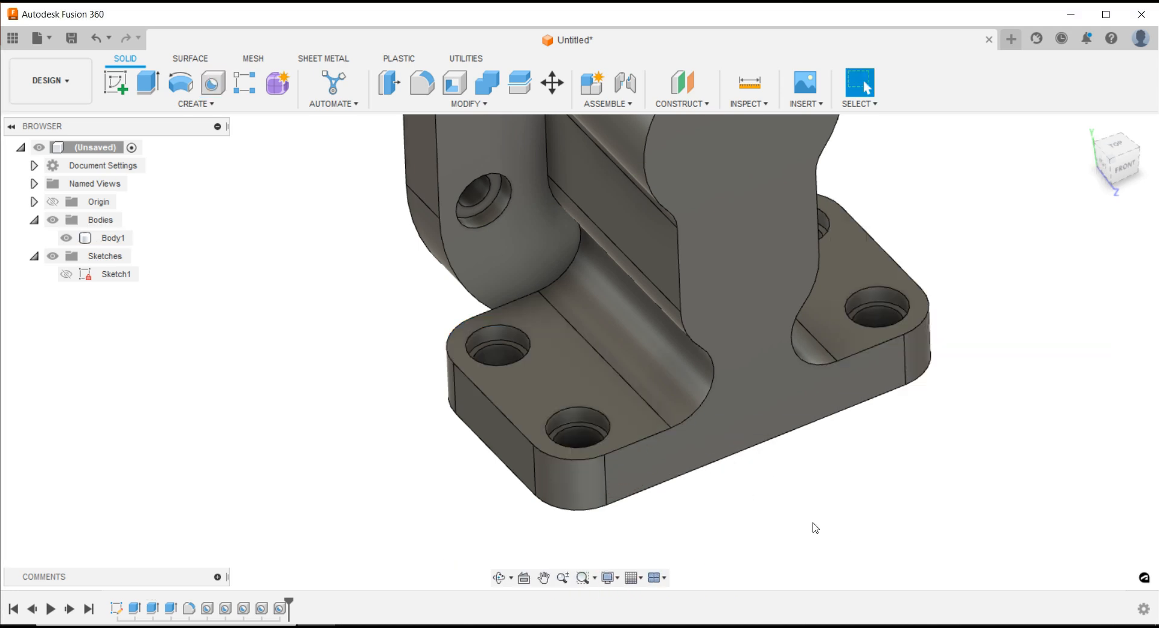
scroll(816, 527, "down", 3)
middle_click_drag(815, 527, 754, 548, "shift")
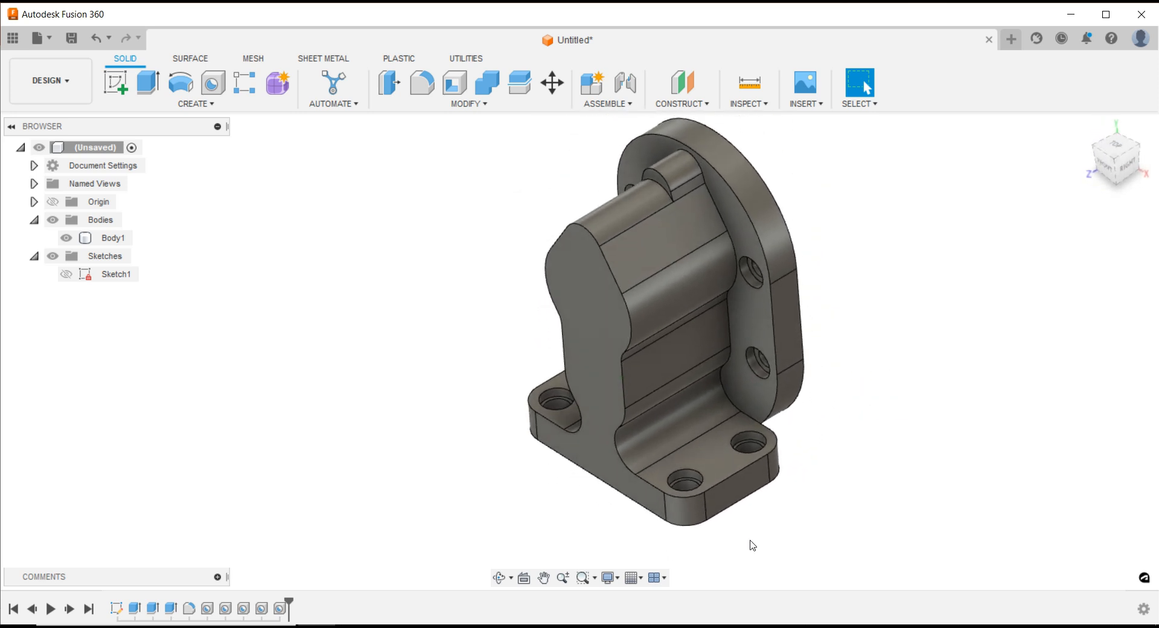
- Start a sketch on the front face of the bracket's contour and consult the reference drawing in PowerPoint for the hole positions
left_click(392, 626)
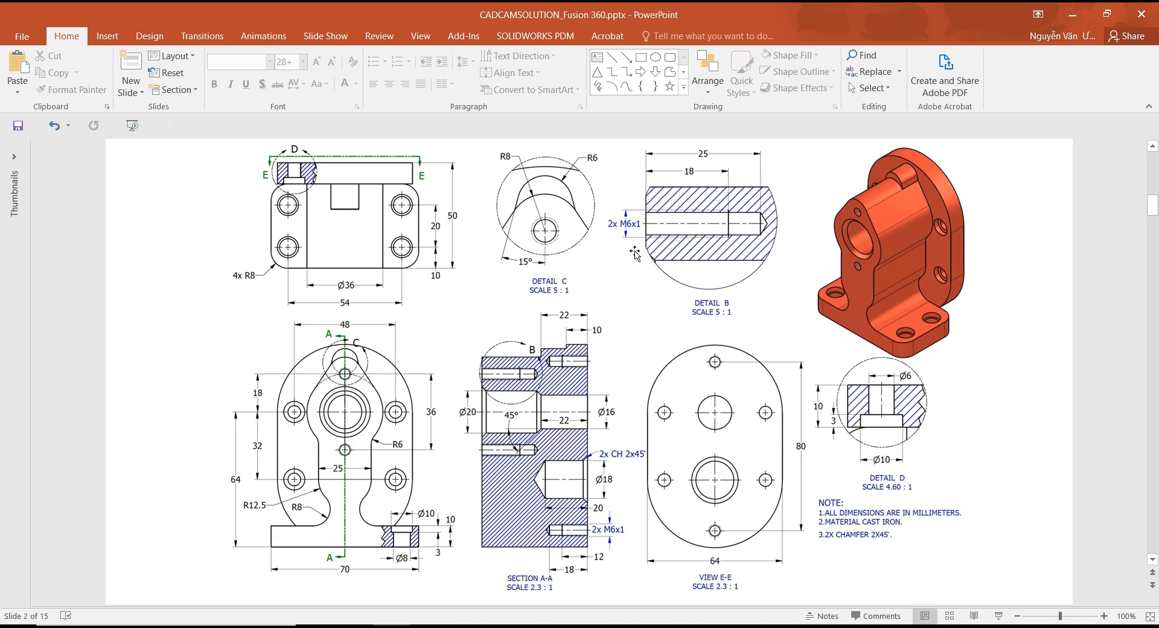
key("alt+Tab")
left_click(571, 309)
left_click(434, 276)
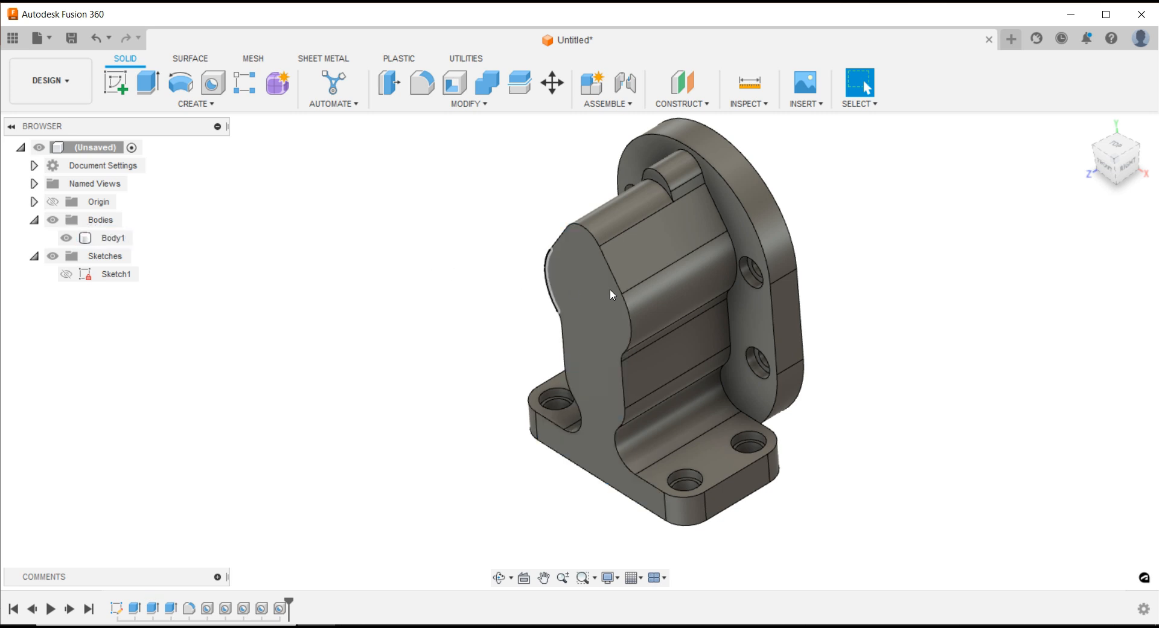
left_click(583, 297)
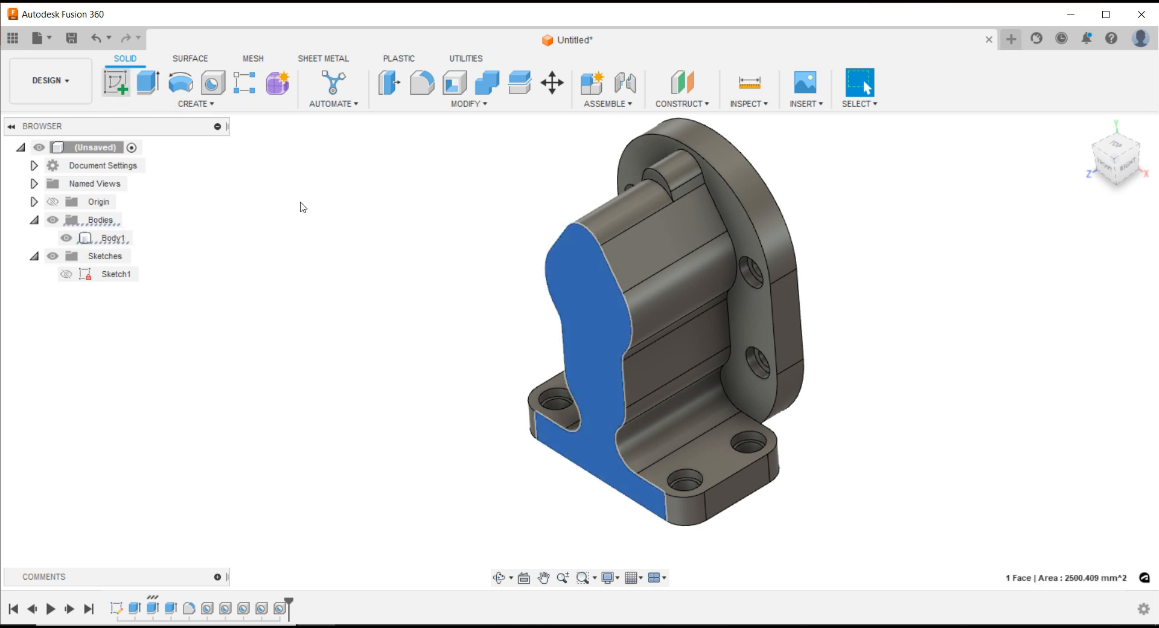
left_click(115, 82)
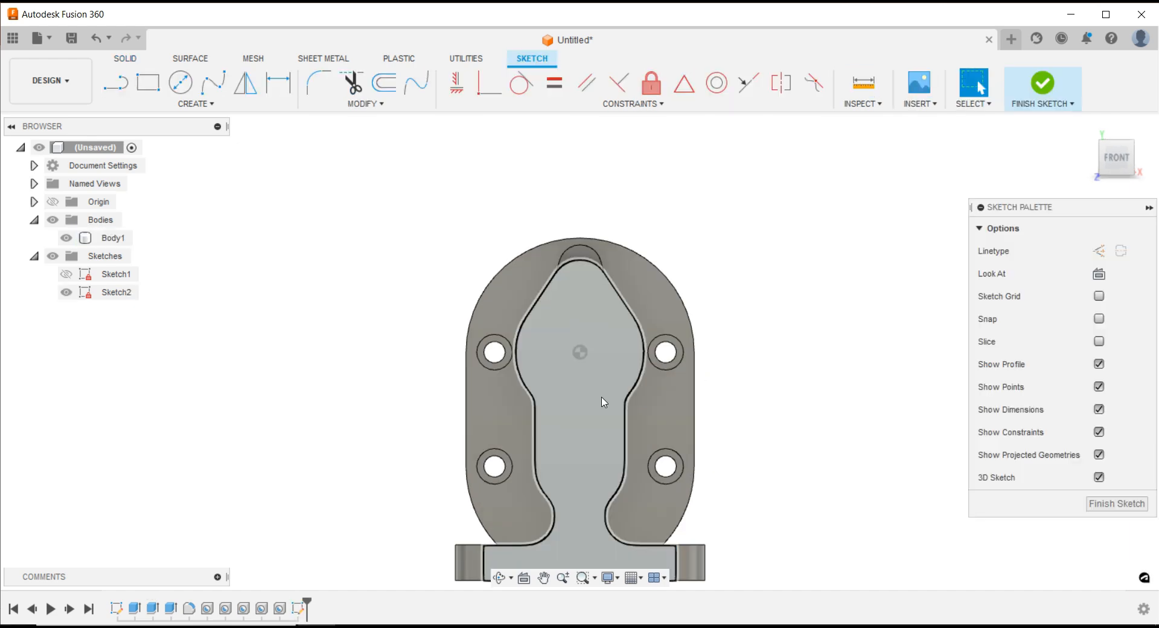
left_click(396, 626)
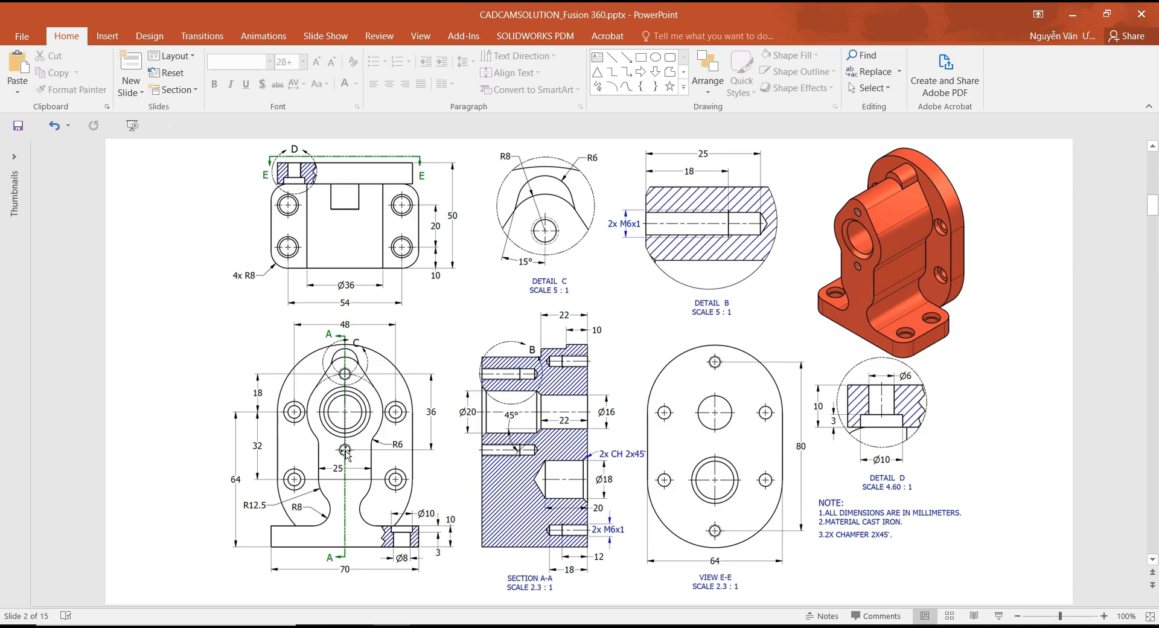
left_click(316, 626)
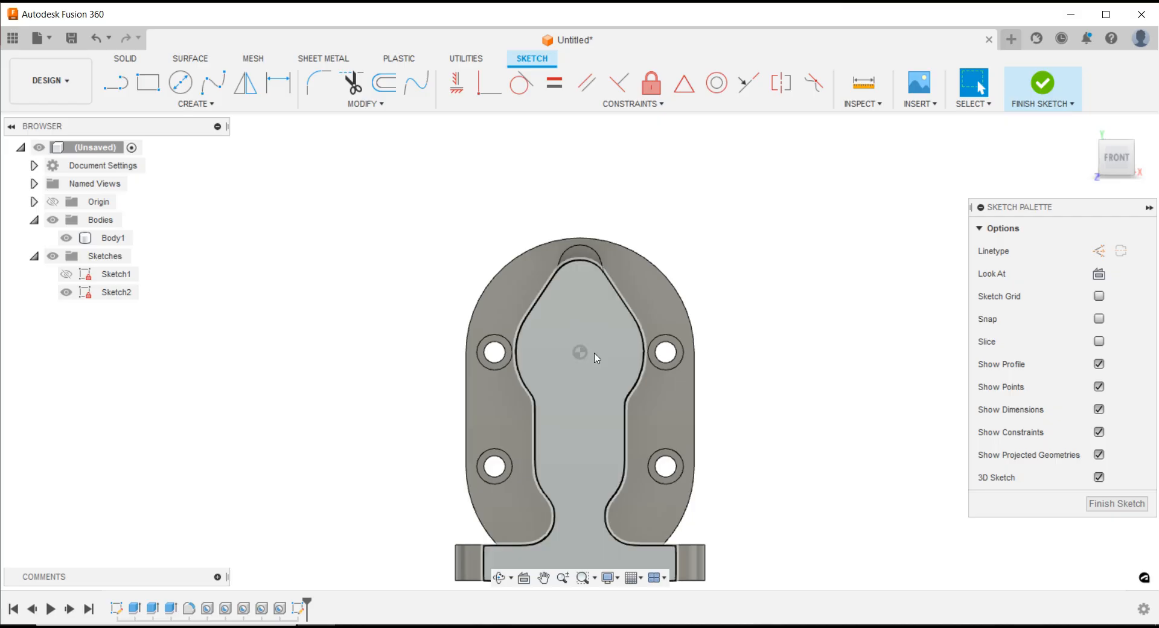
- Place two sketch points on the contour face's vertical centreline, one above and one below the origin
scroll(597, 386, "up", 2)
left_click(193, 104)
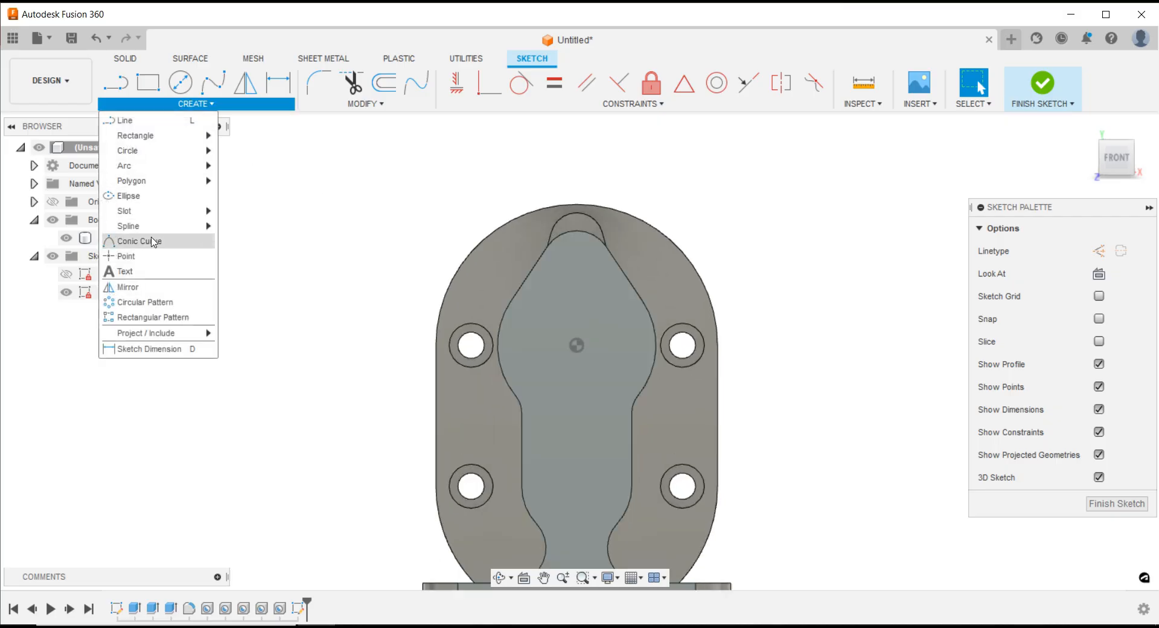
left_click(126, 256)
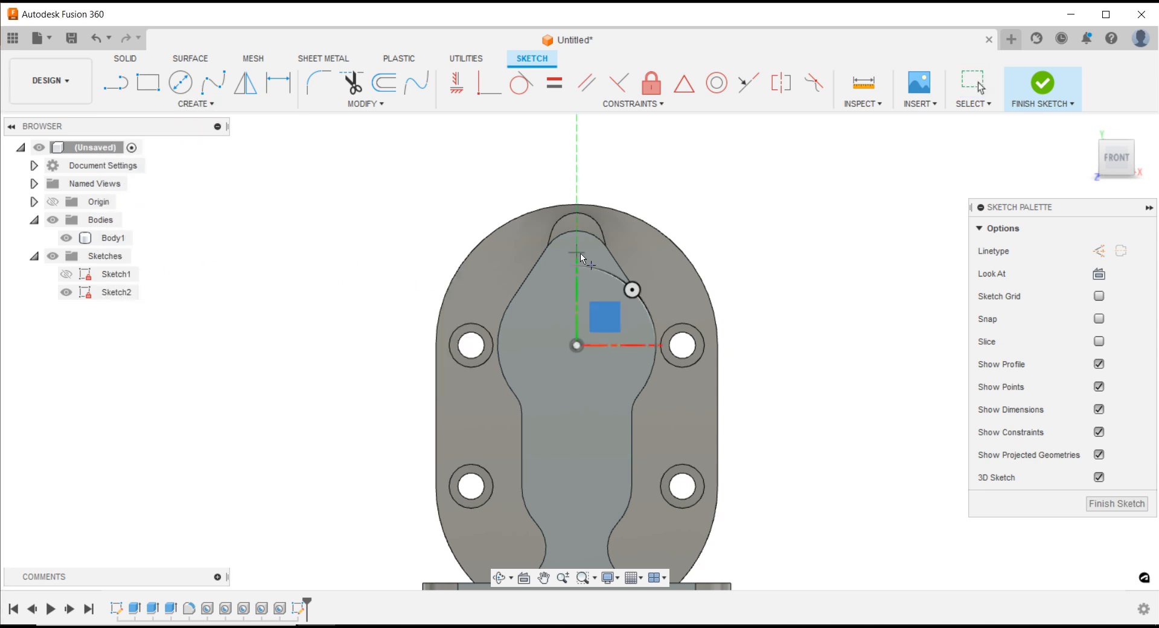
left_click(577, 447)
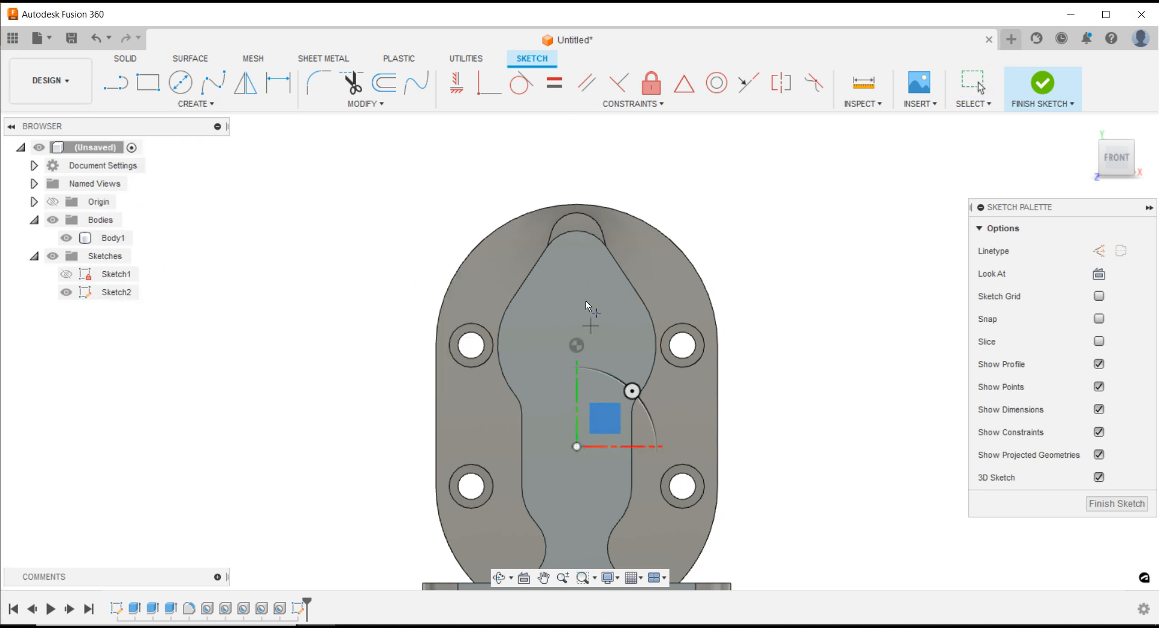
left_click(577, 273)
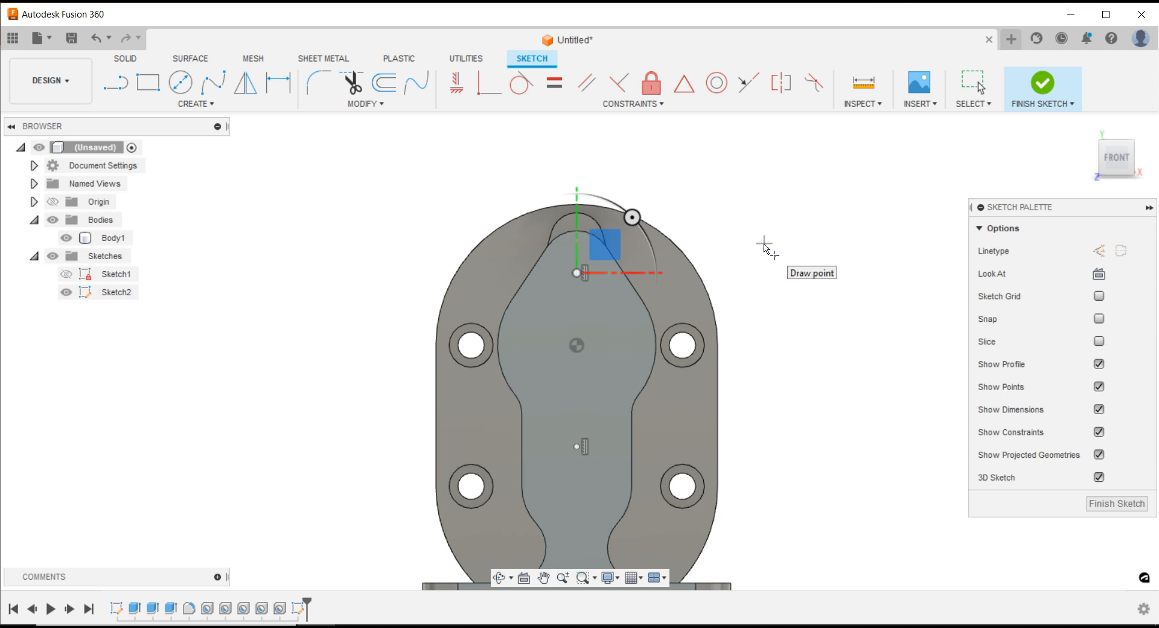
key("Escape")
scroll(674, 218, "down", 2)
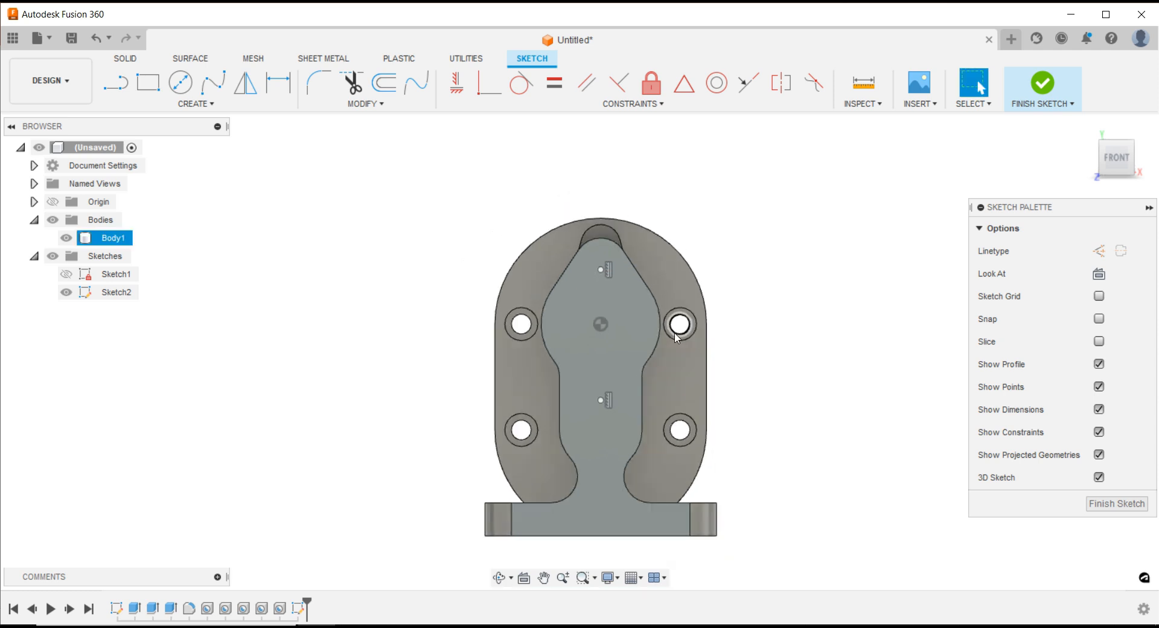
scroll(676, 344, "up", 1)
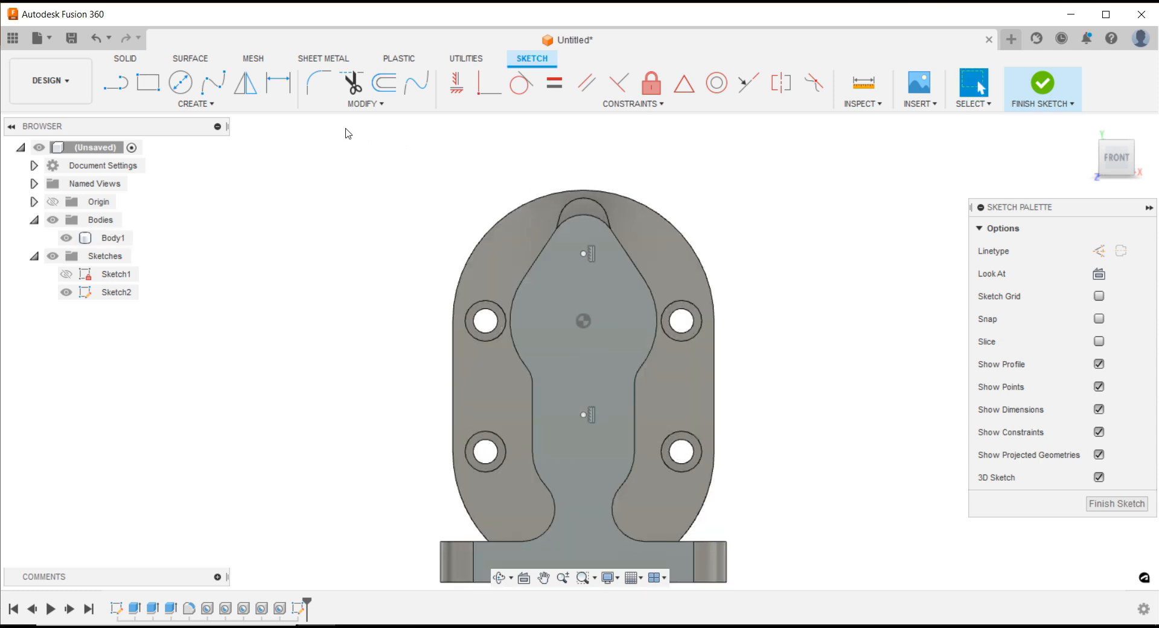
- Apply a vertical constraint between the two sketch points and the origin
left_click(457, 82)
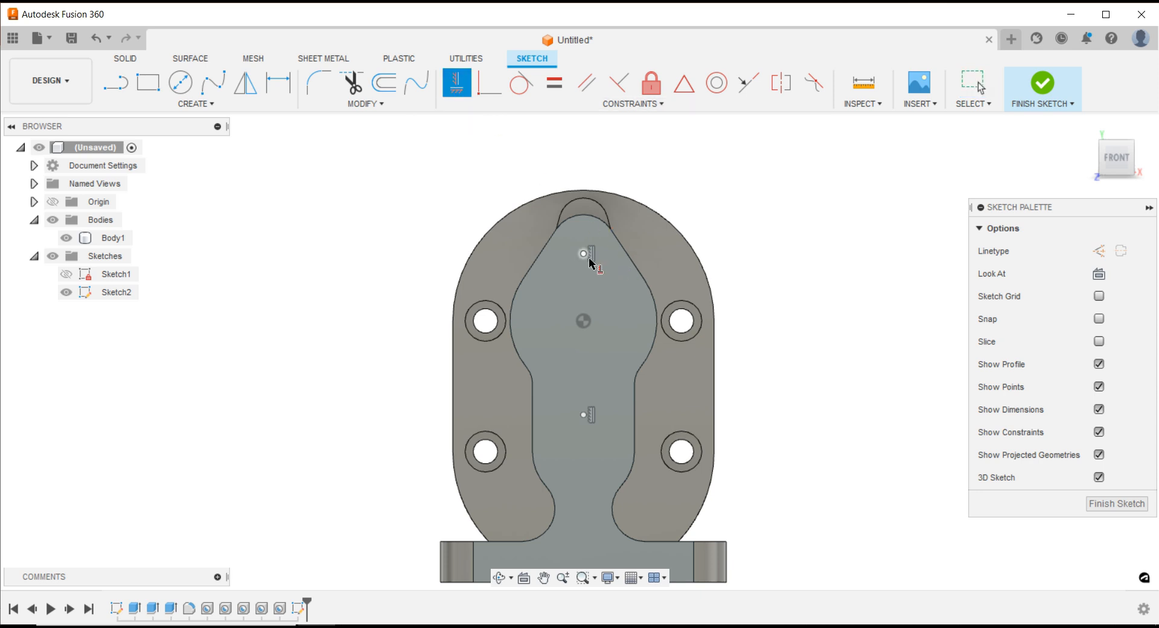
left_click(585, 254)
left_click(583, 415)
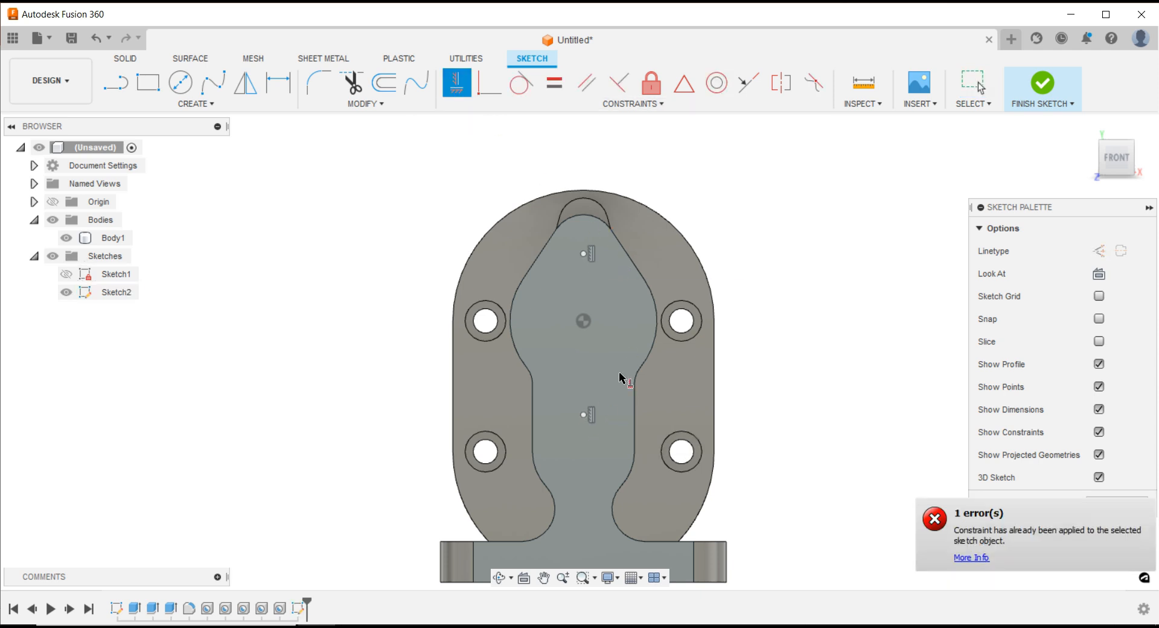
left_click(583, 321)
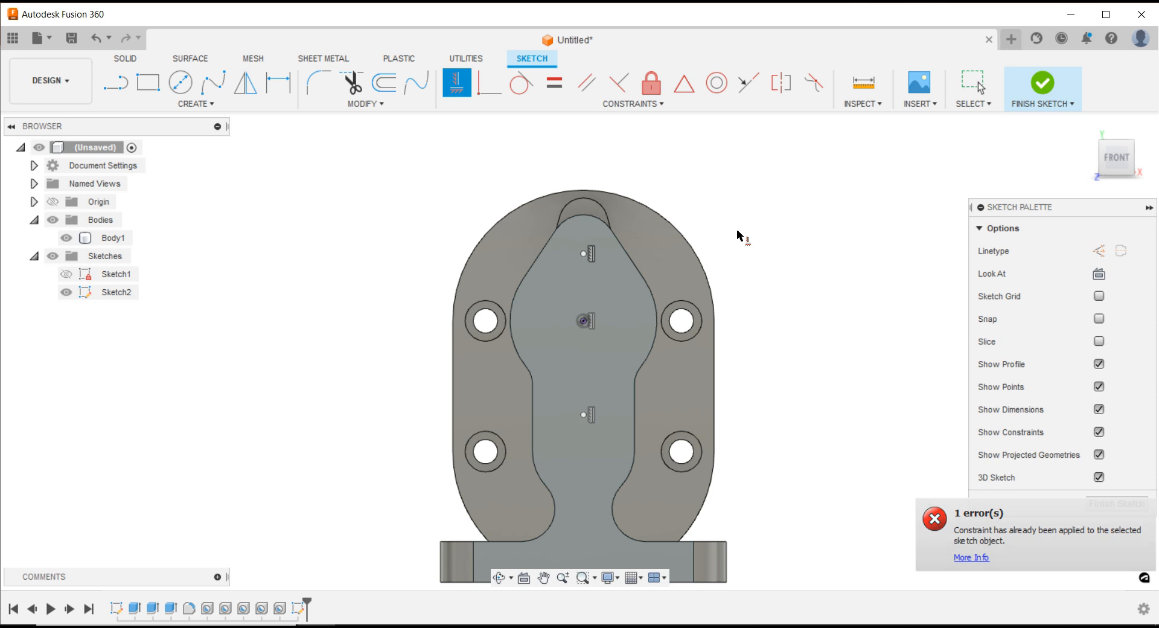
- Dimension the upper sketch point 18 mm above the origin
left_click(279, 83)
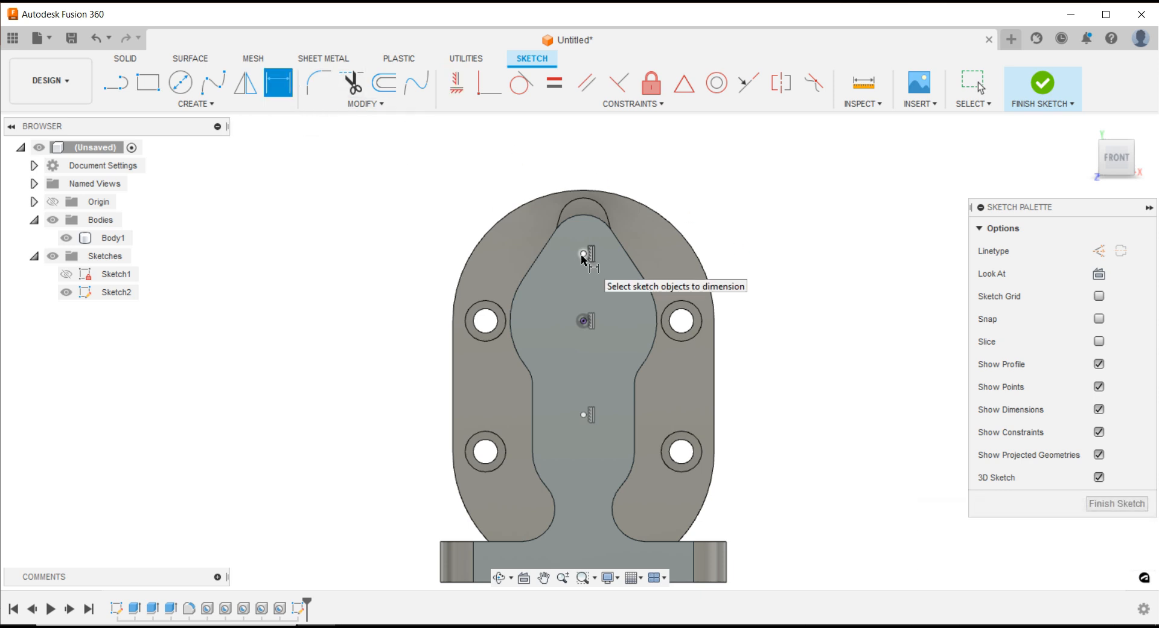
left_click(583, 254)
left_click(583, 320)
left_click(407, 290)
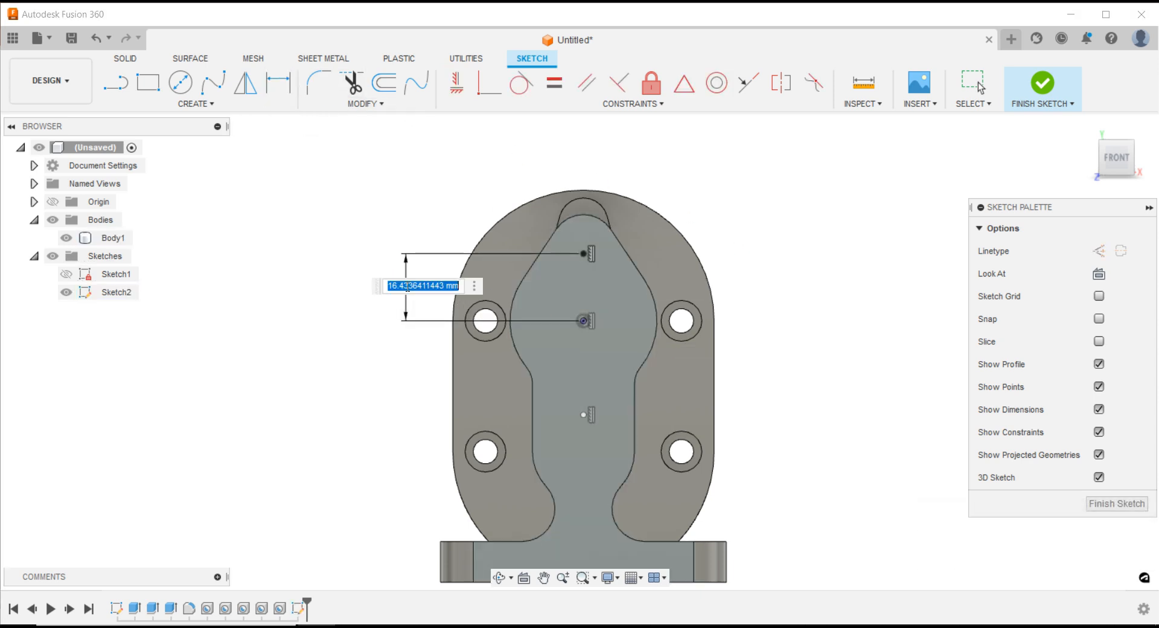
type("18")
key("Return")
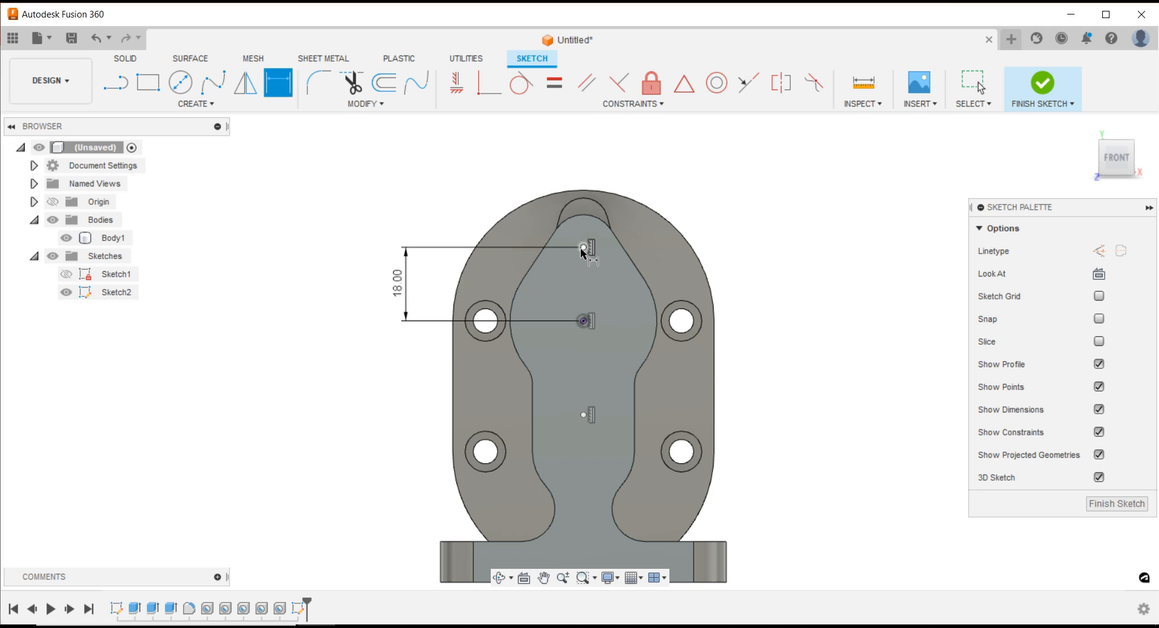
- Dimension the distance between the upper and lower sketch points as 36 mm and finish the sketch
left_click(582, 248)
left_click(583, 415)
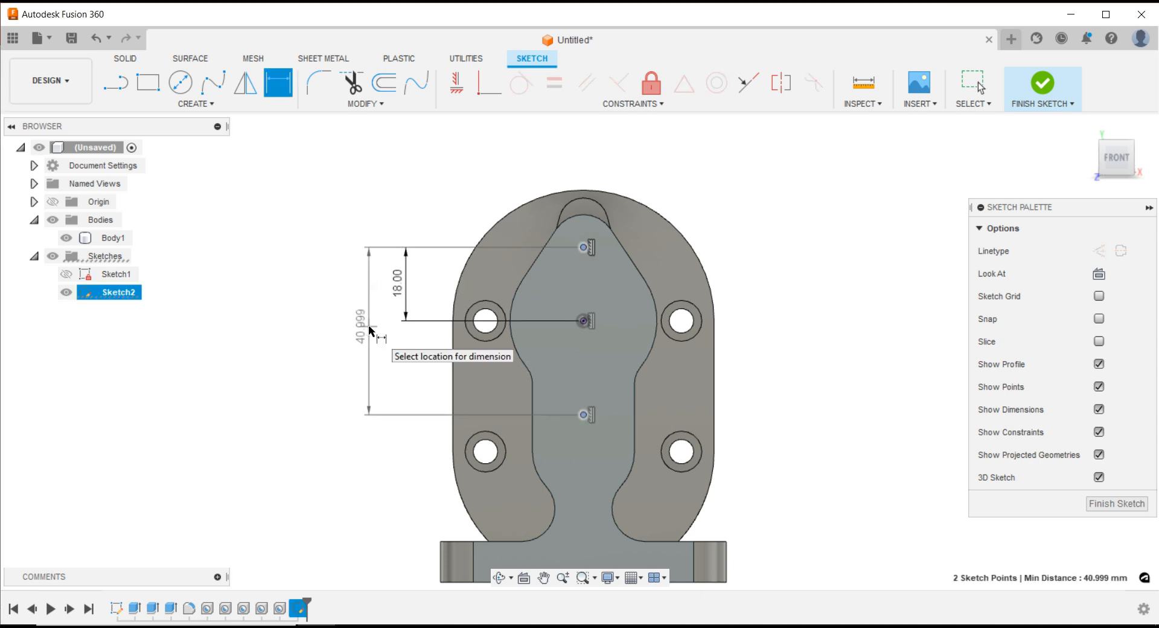
left_click(370, 331)
type("36")
key("Return")
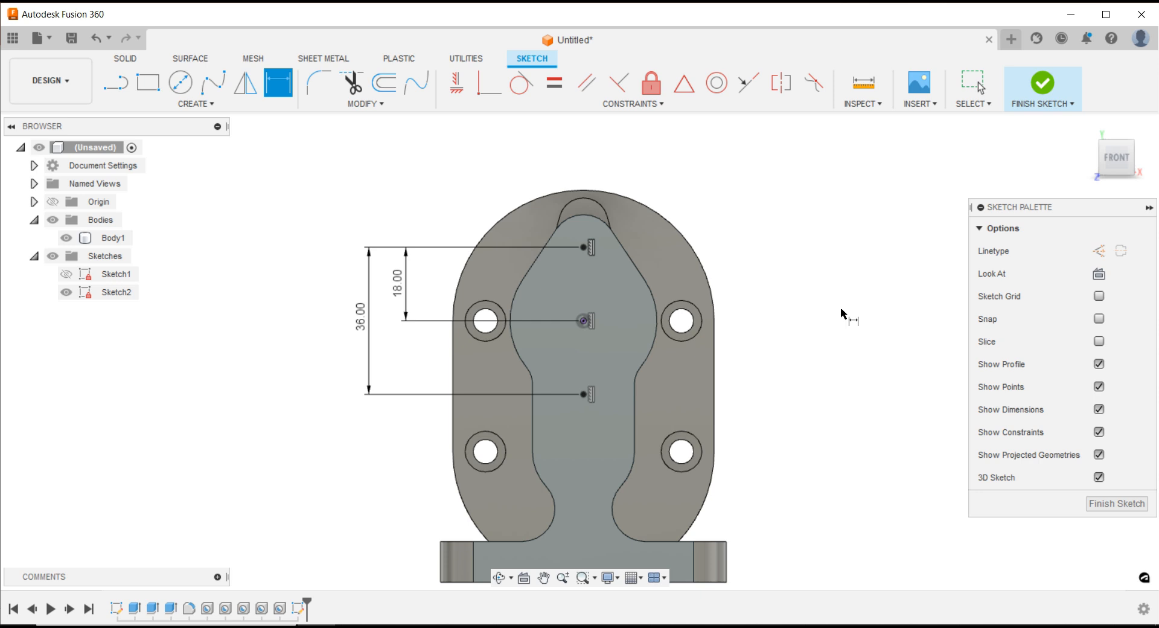
left_click(1117, 503)
scroll(797, 341, "down", 1)
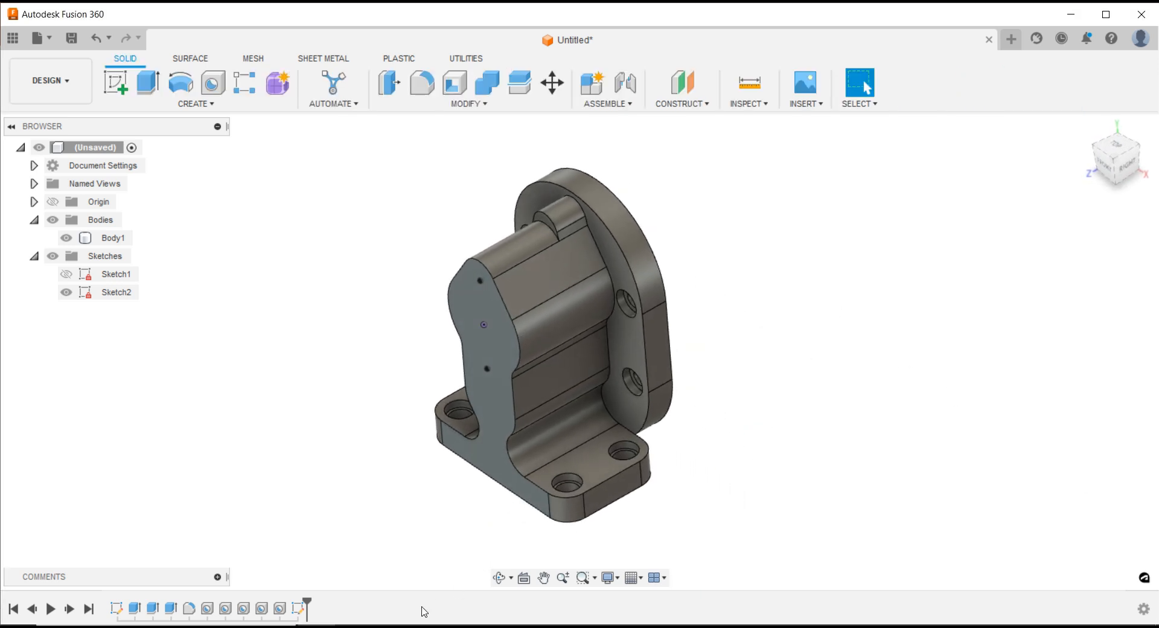
- Consult the reference drawing in PowerPoint and start a sketch on the slot plate's back face
left_click(408, 626)
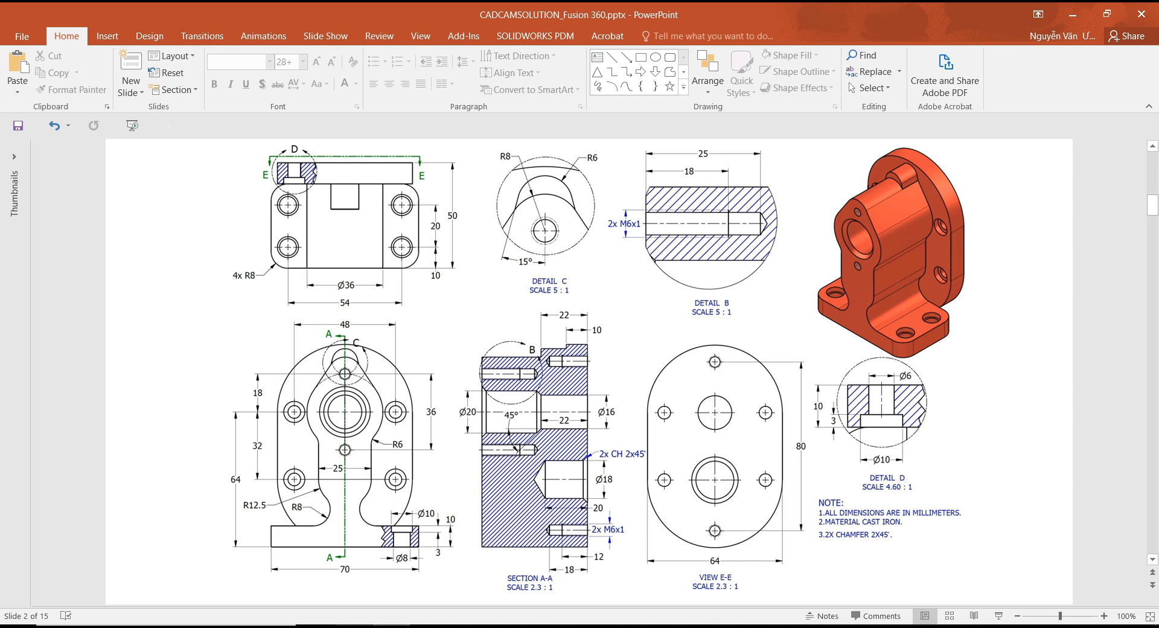
left_click(316, 627)
middle_click_drag(840, 424, 830, 425, "shift")
left_click(647, 405)
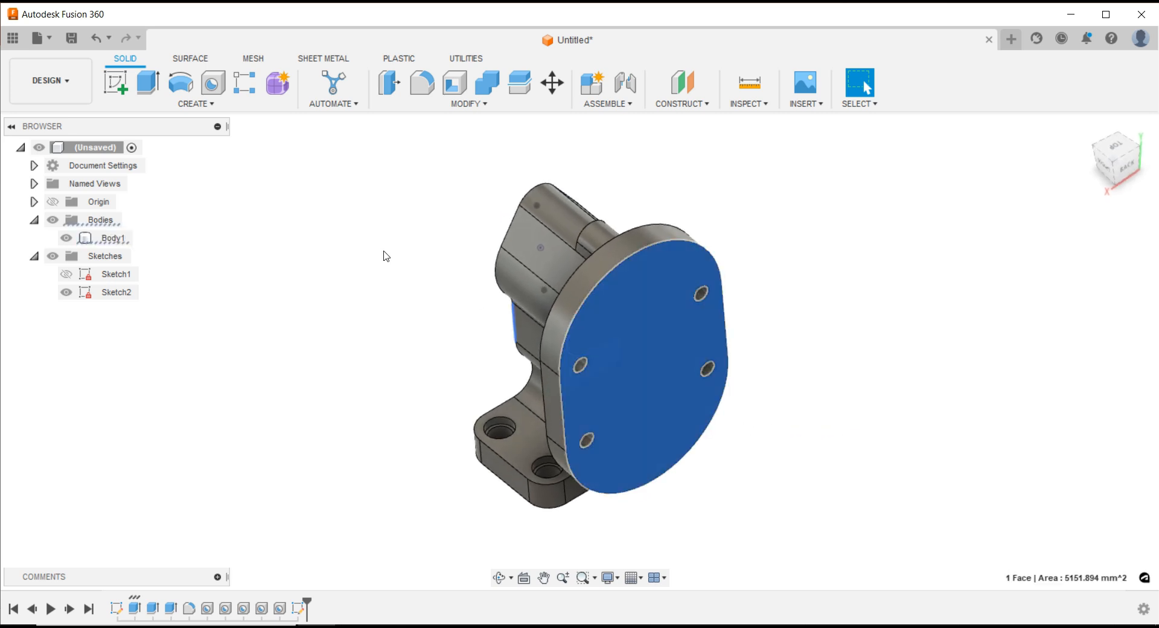
left_click(129, 91)
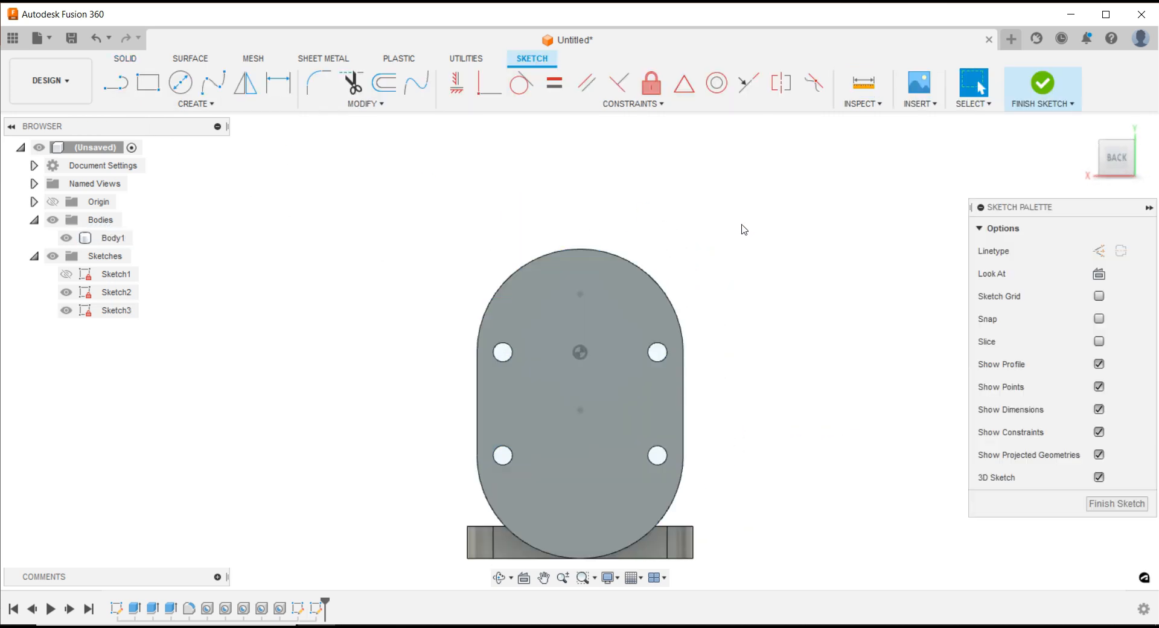
- Place two sketch points on the plate's vertical centreline, one near its lower end and one near its upper end
left_click(187, 104)
left_click(144, 257)
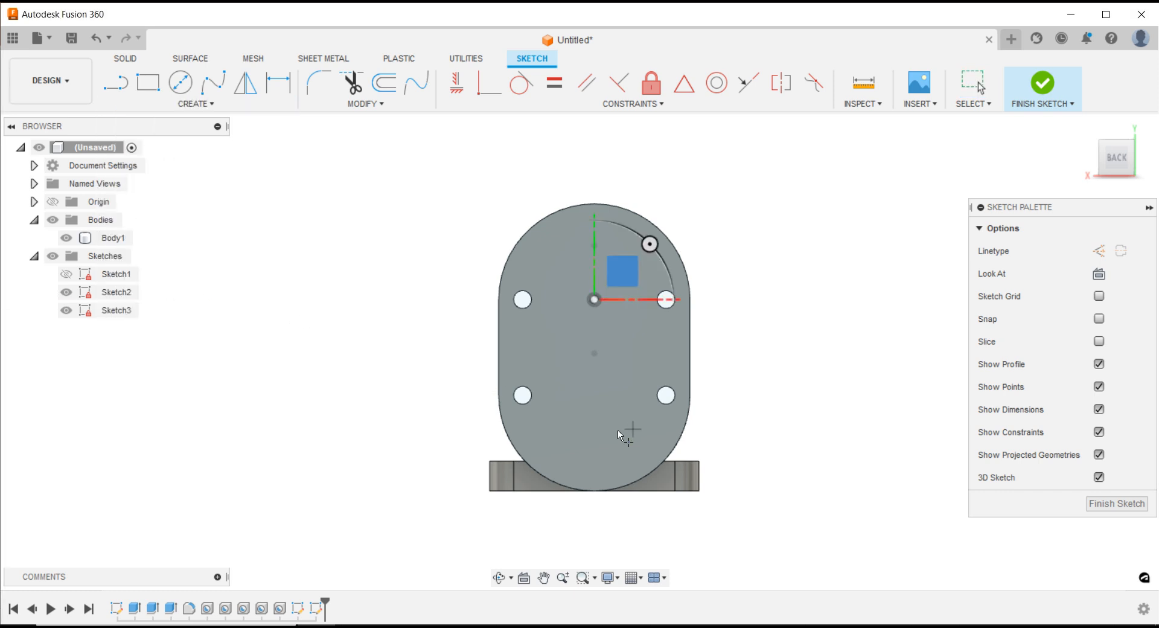
left_click(595, 432)
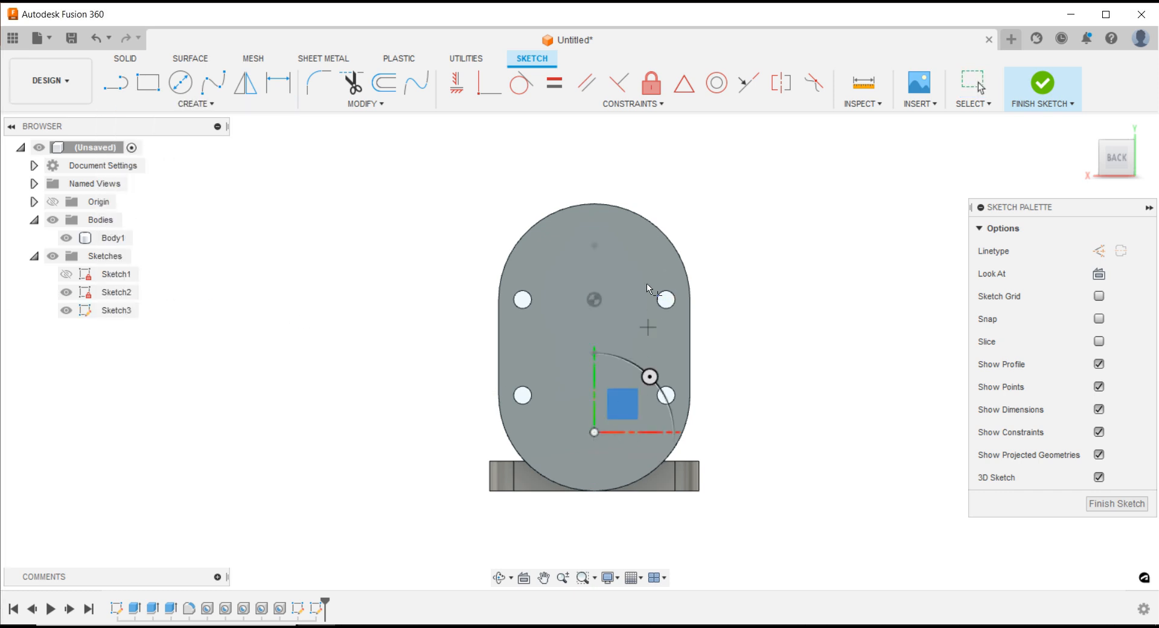
left_click(595, 223)
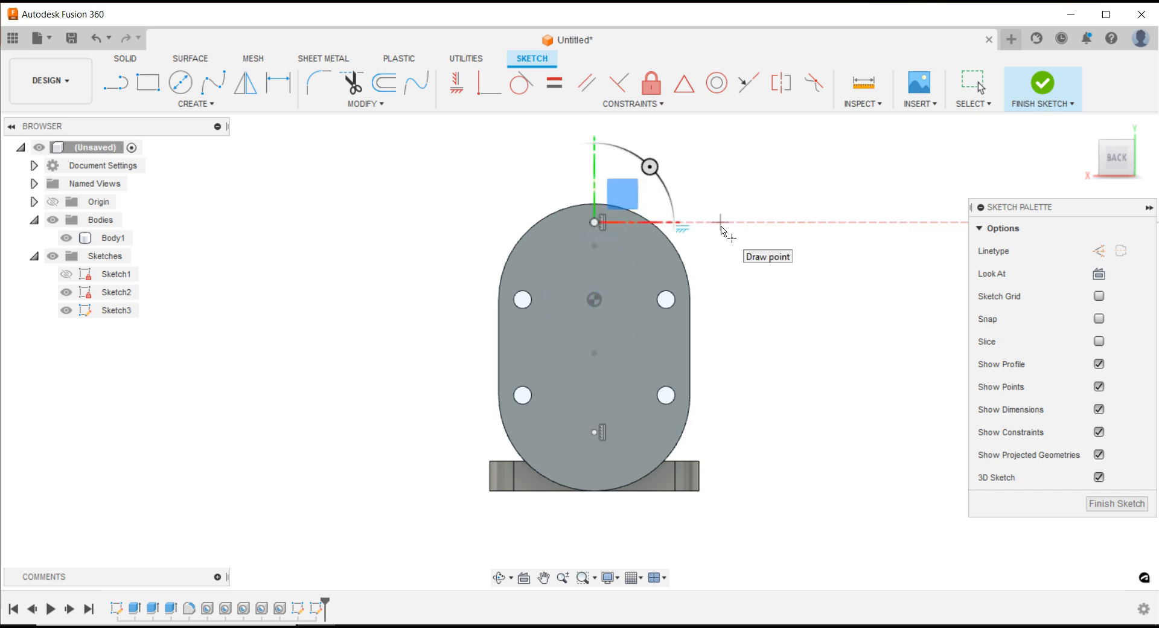
key("Escape")
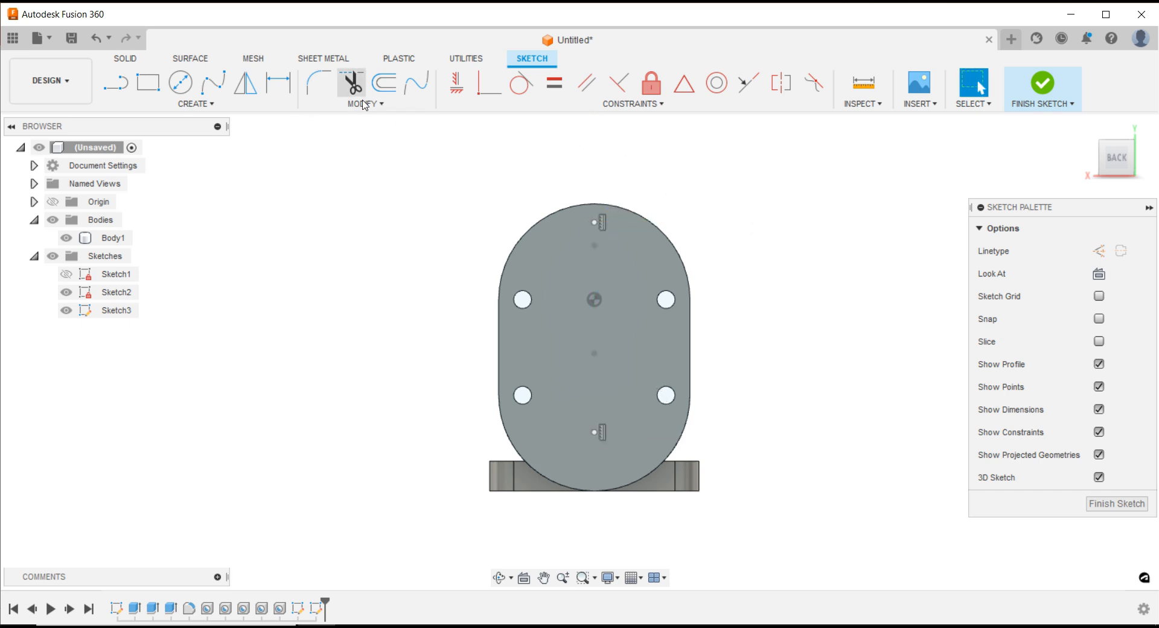
- Apply vertical constraints between the origin and the upper sketch point, and try the same with the lower point
left_click(457, 84)
left_click(595, 223)
left_click(595, 300)
left_click(593, 435)
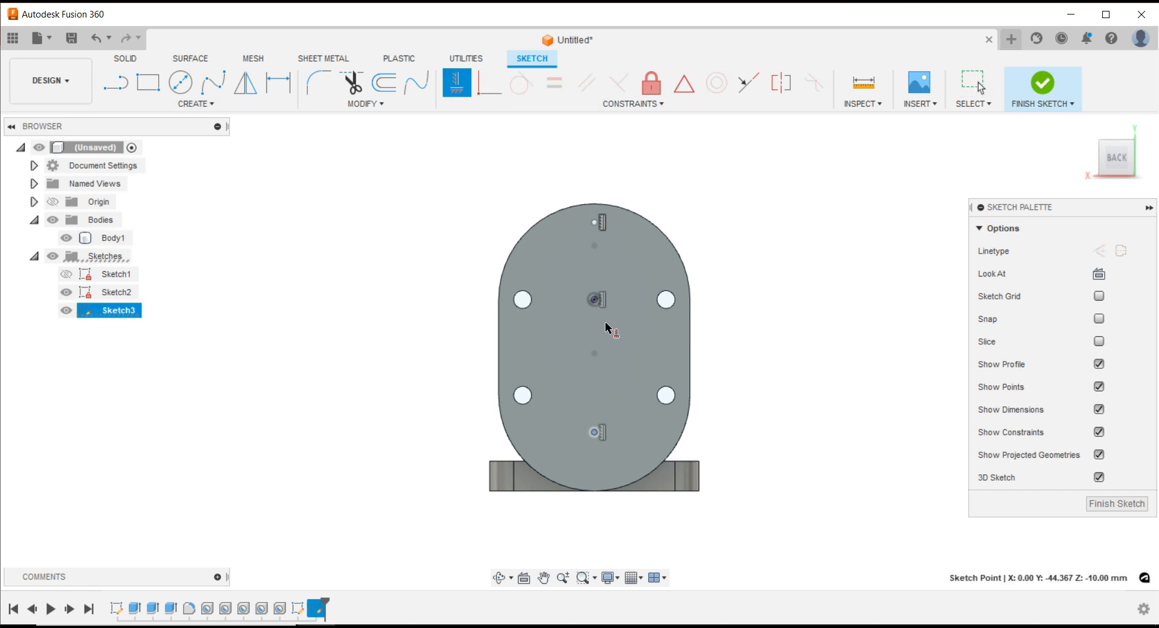
left_click(594, 300)
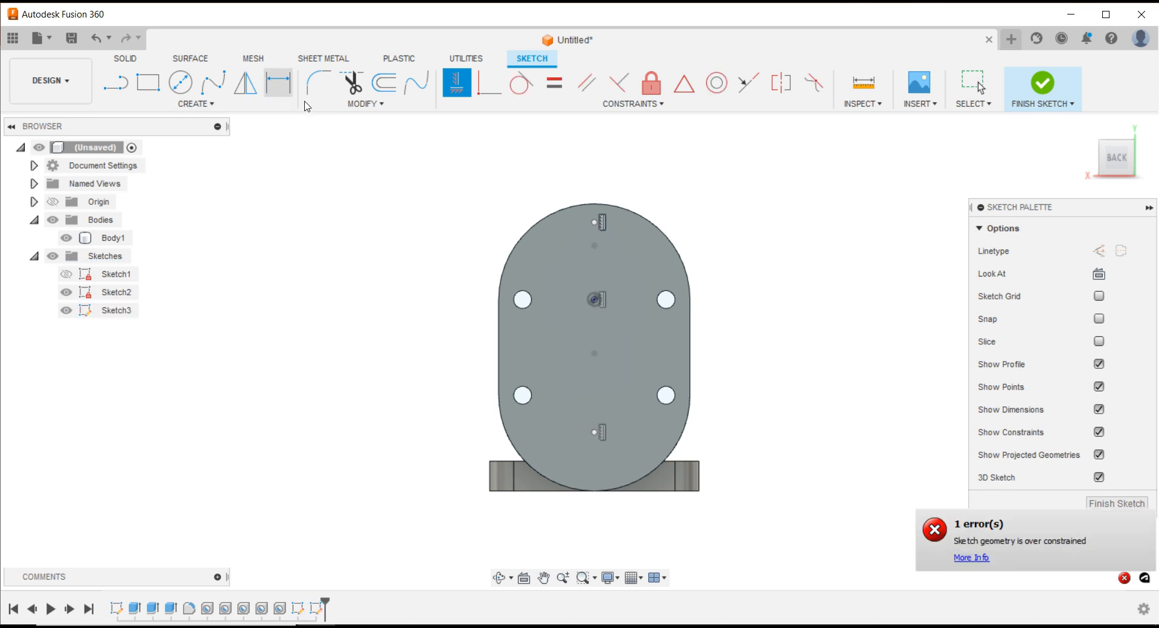
- Dimension the vertical distance between the upper and lower sketch points on the back face as 80 mm
left_click(279, 82)
left_click(595, 223)
left_click(595, 432)
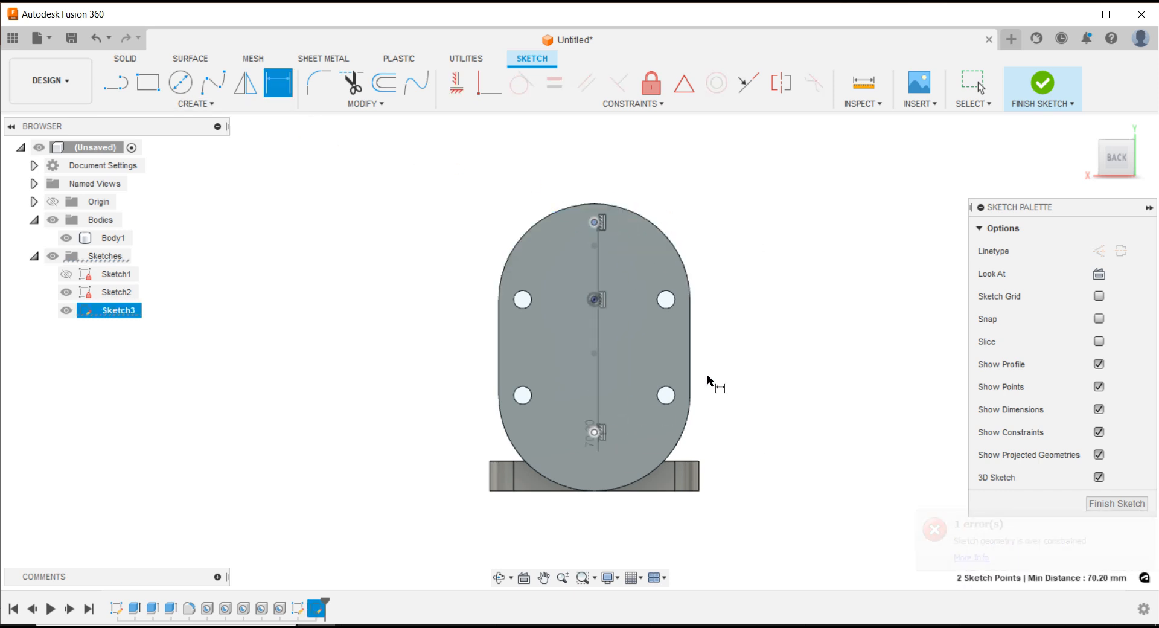
left_click(791, 332)
type("80")
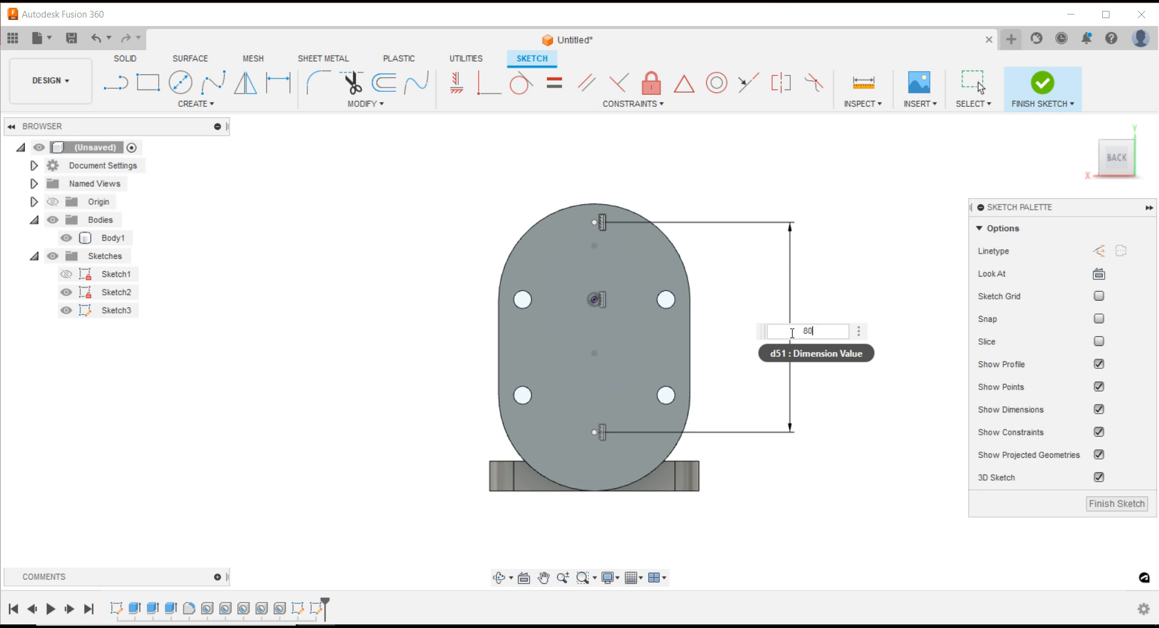
key("Return")
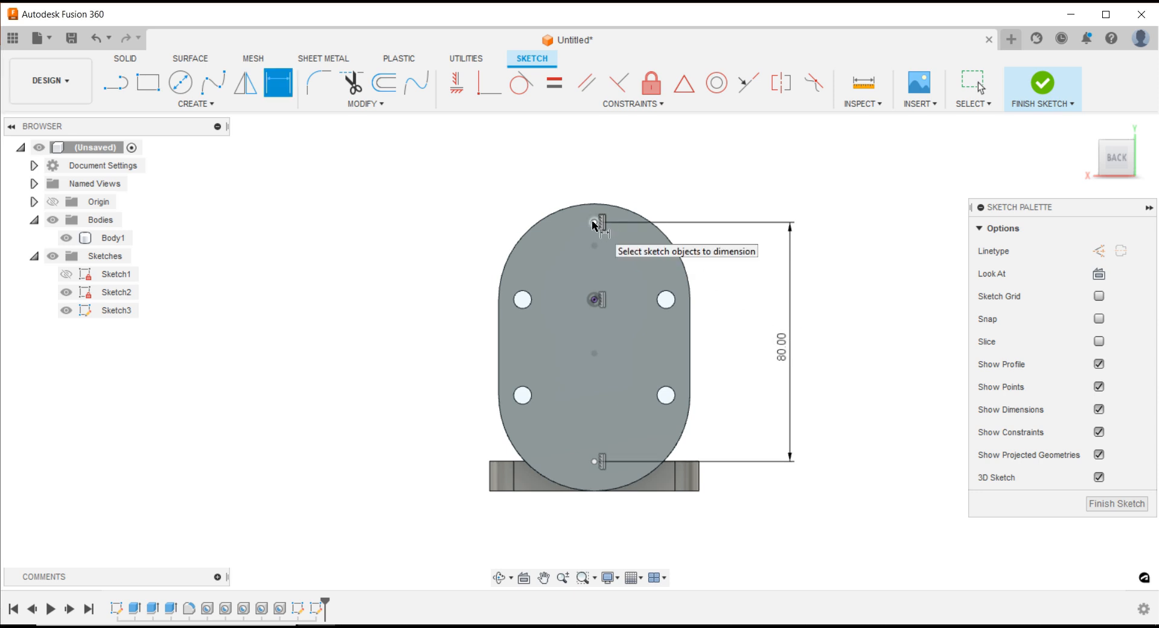
- Dimension the upper sketch point 8 mm from the tangent of the plate's top arc and finish the sketch
right_click(590, 202)
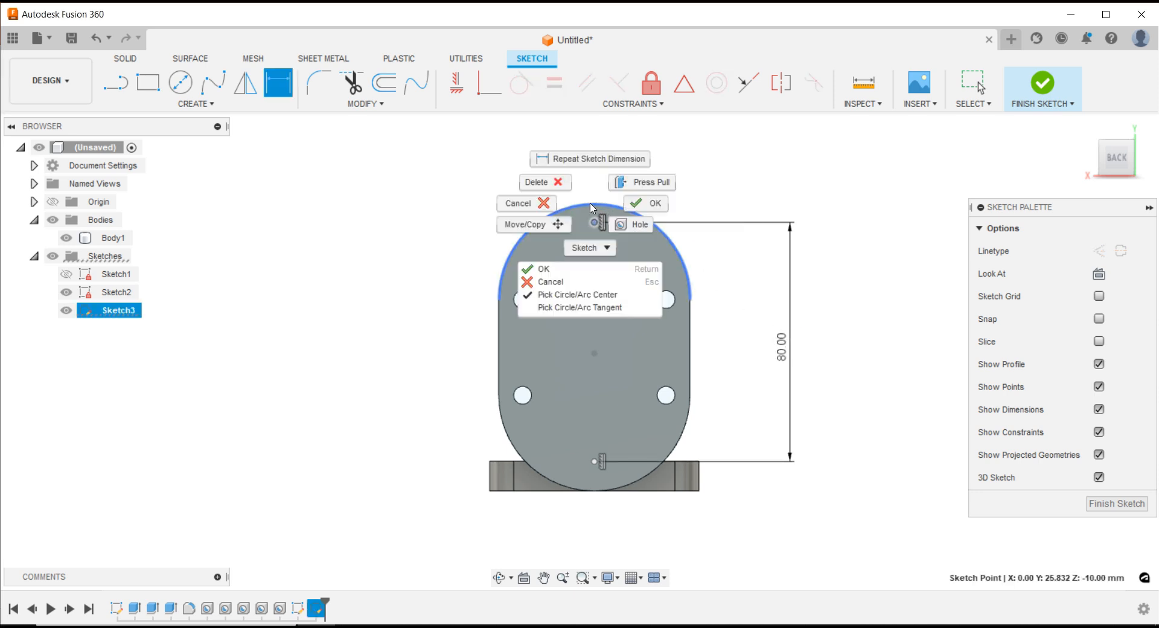
left_click(579, 307)
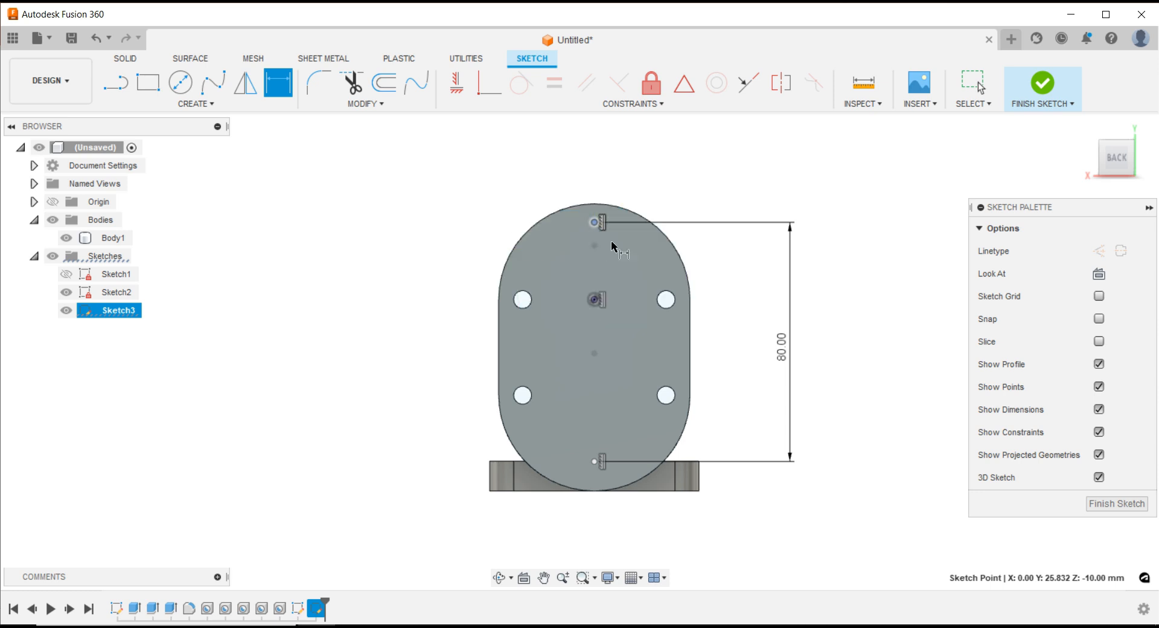
left_click(599, 205)
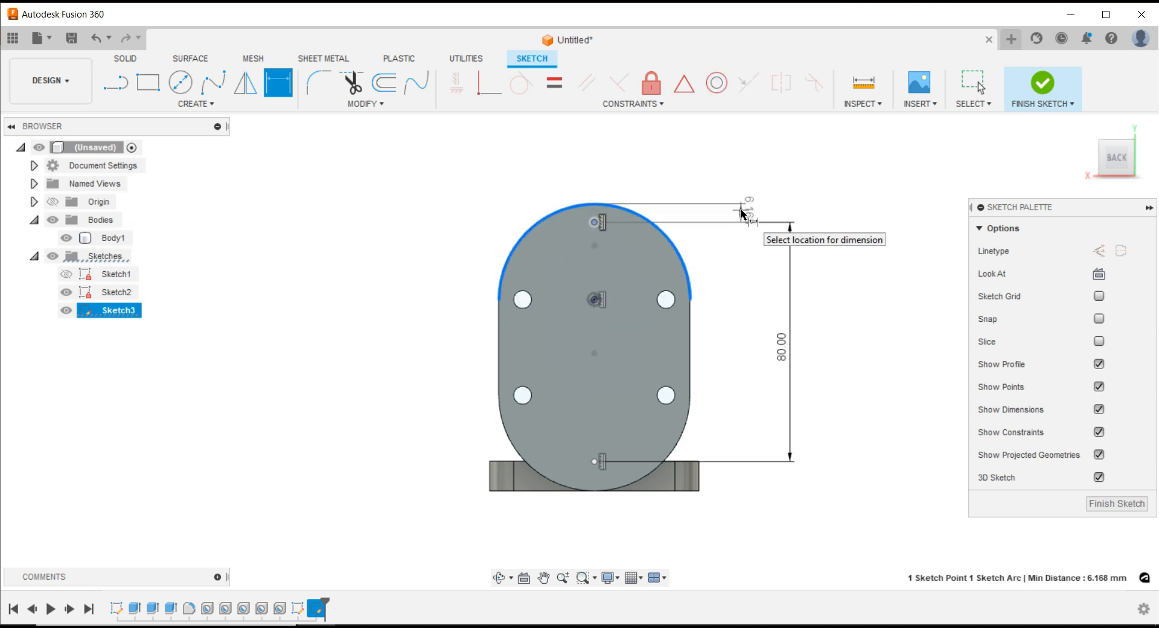
left_click(791, 184)
type("8")
key("Return")
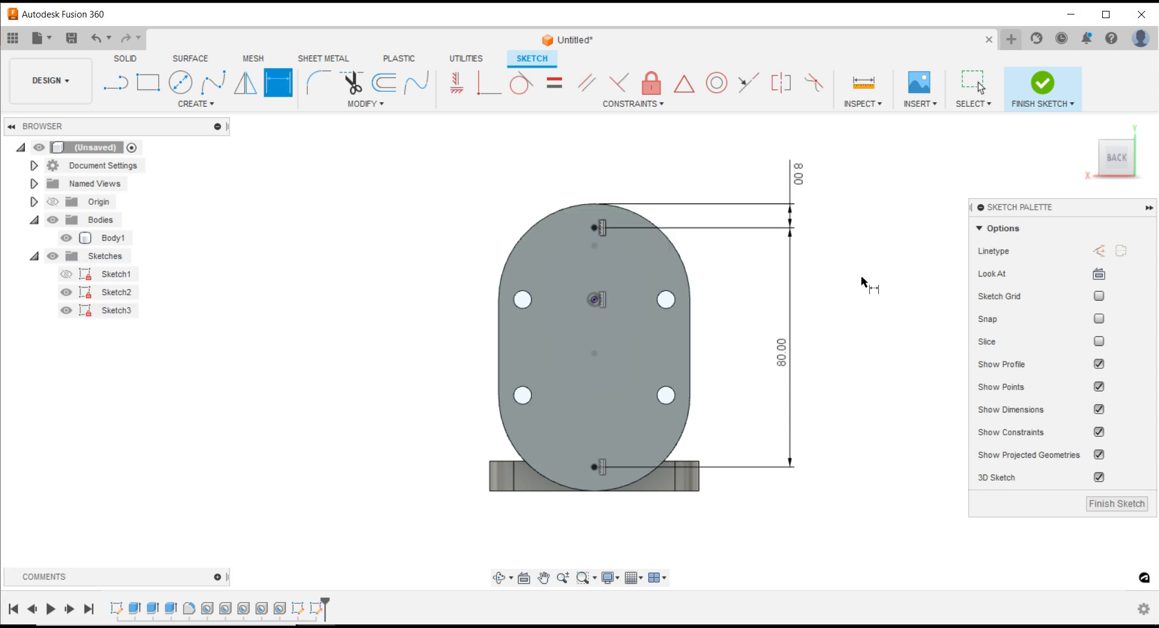
left_click(1092, 507)
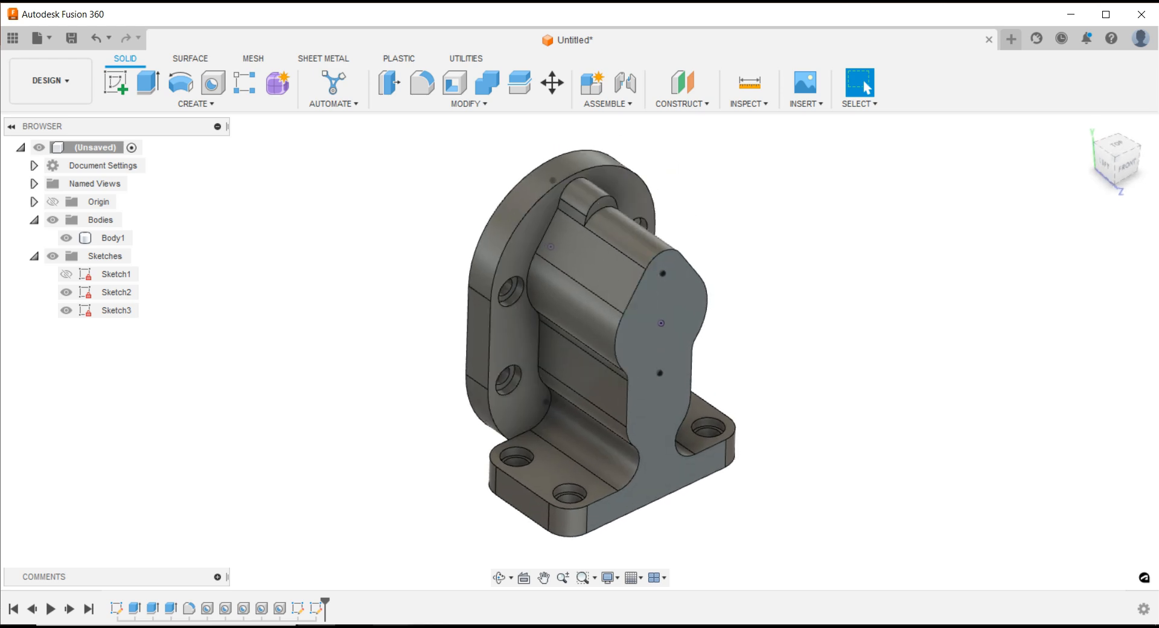
- Check the reference drawing in PowerPoint and set up a simple tapped hole with an angled drill point at the front face's two sketch points
key("alt+Tab")
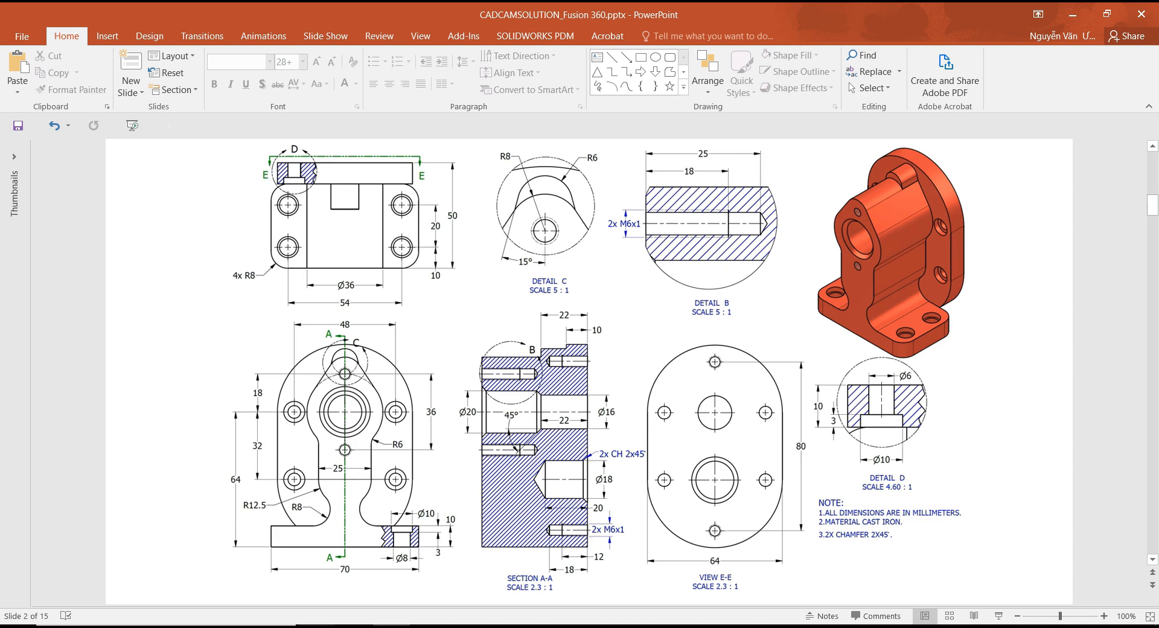
key("alt+Tab")
left_click(213, 82)
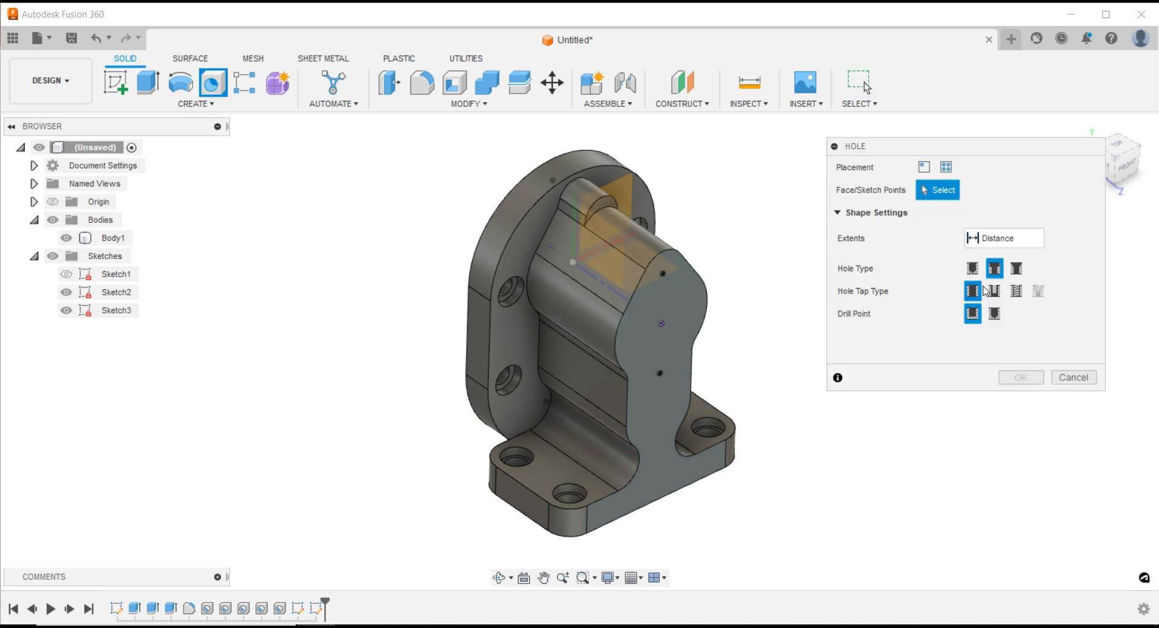
left_click(995, 314)
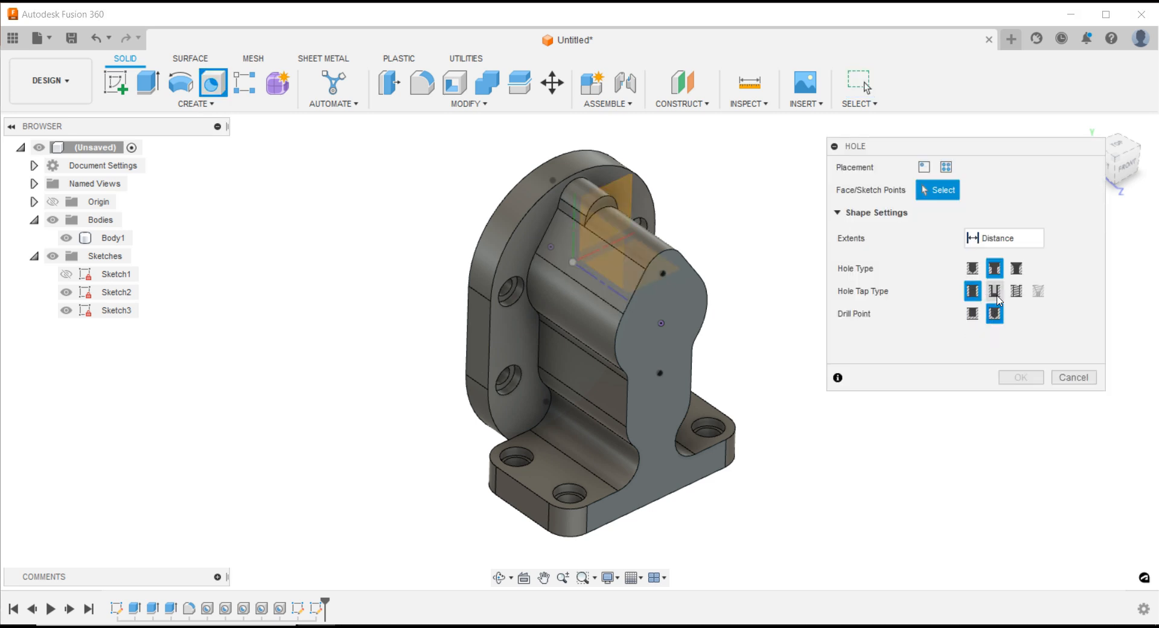
left_click(972, 268)
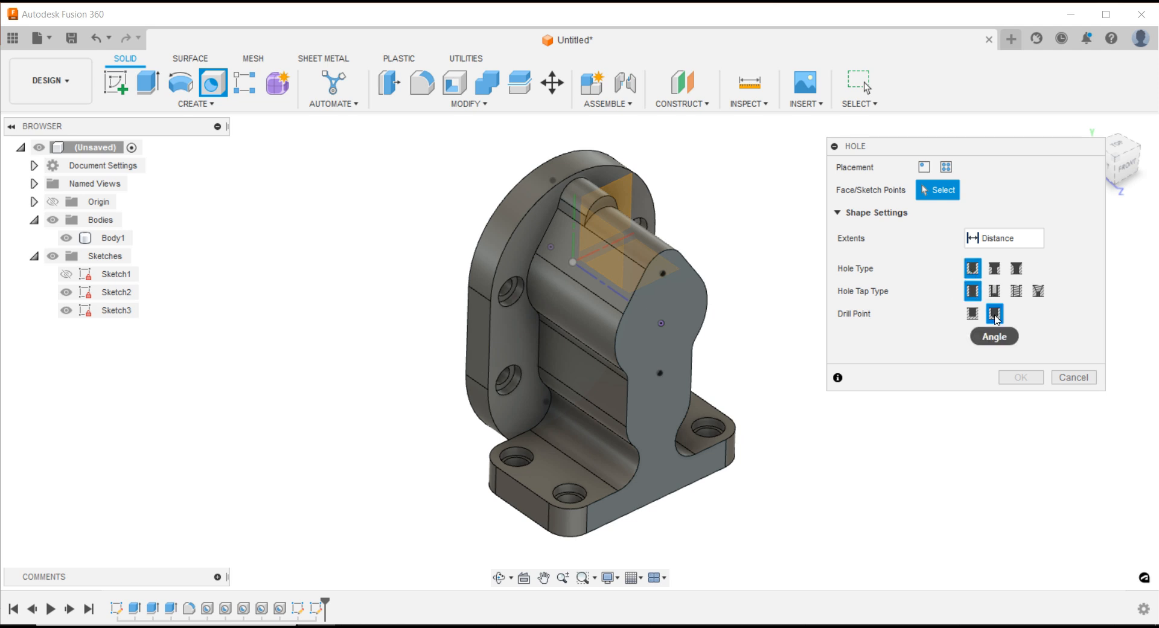
left_click(1017, 291)
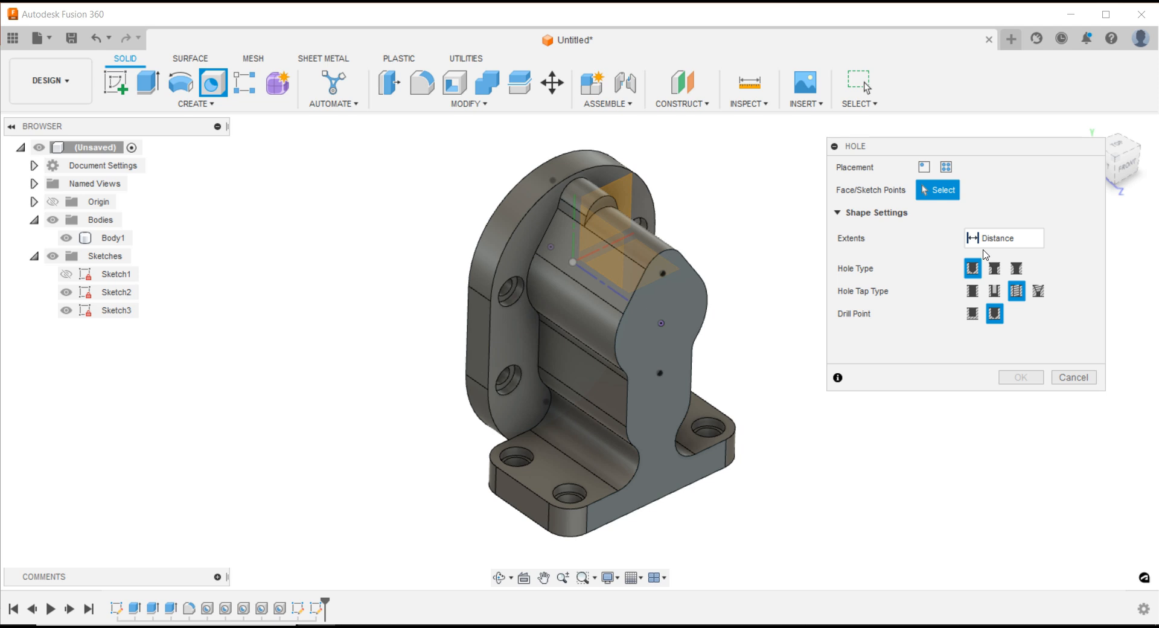
left_click(664, 274)
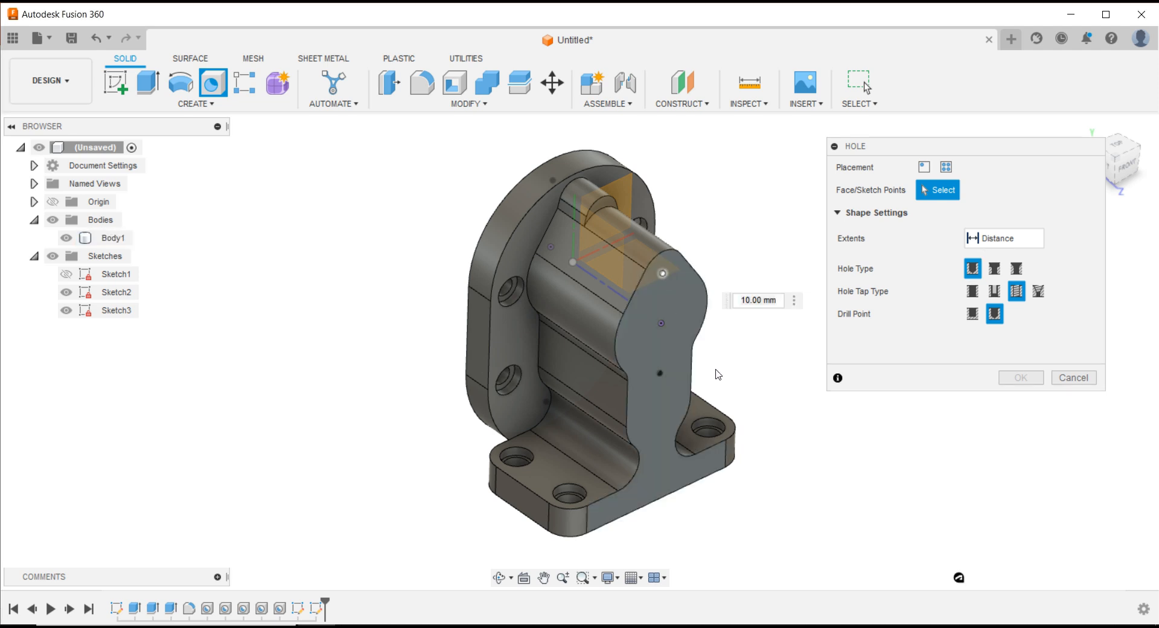
left_click(661, 373)
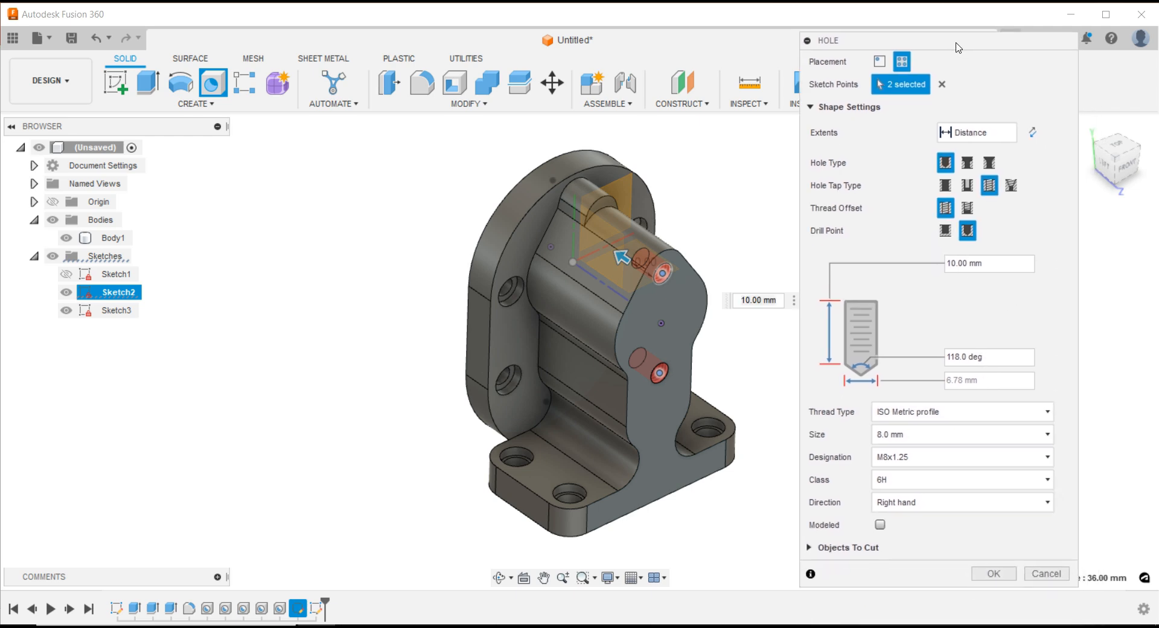
- Set the ISO Metric thread size of the front face holes to 6.0 mm
left_click(970, 436)
scroll(947, 338, "down", 1)
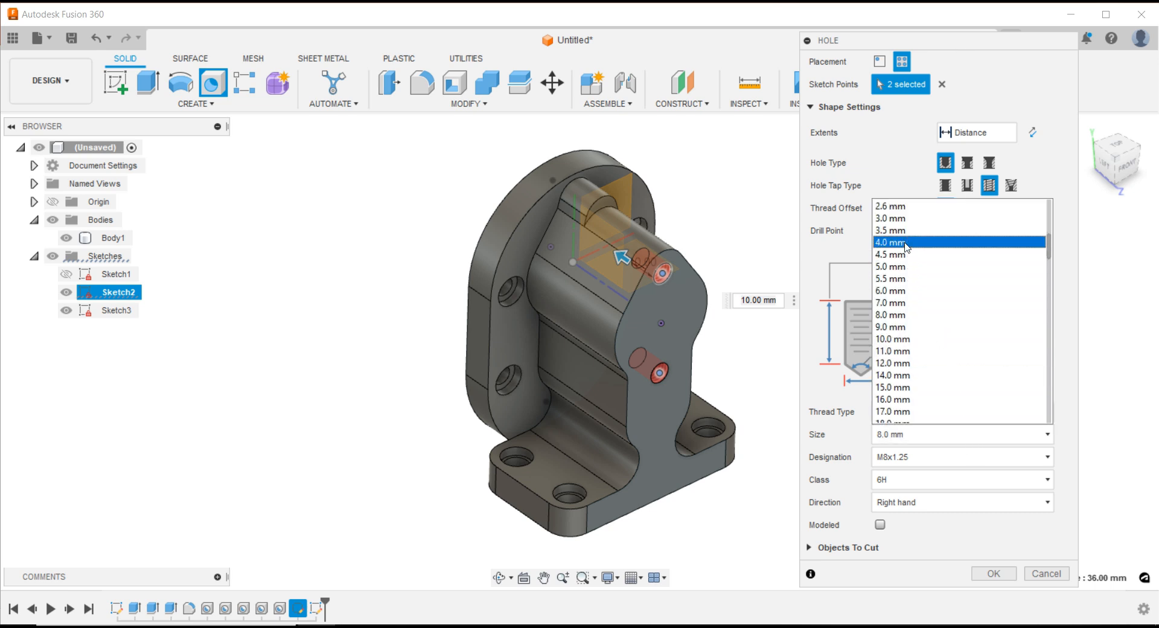
left_click(911, 291)
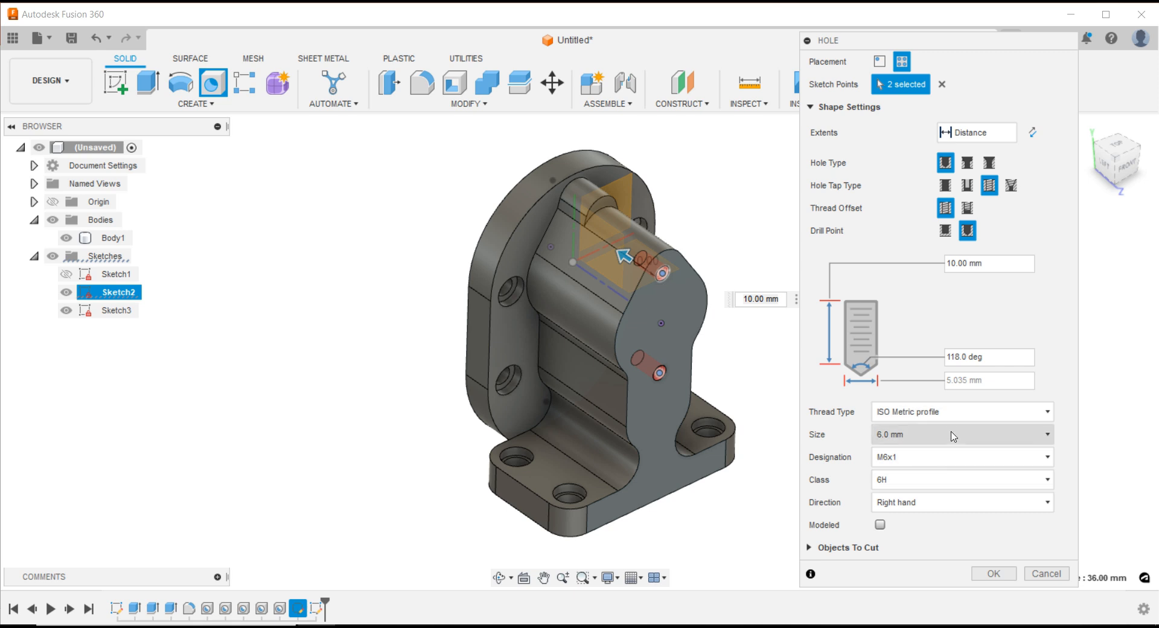
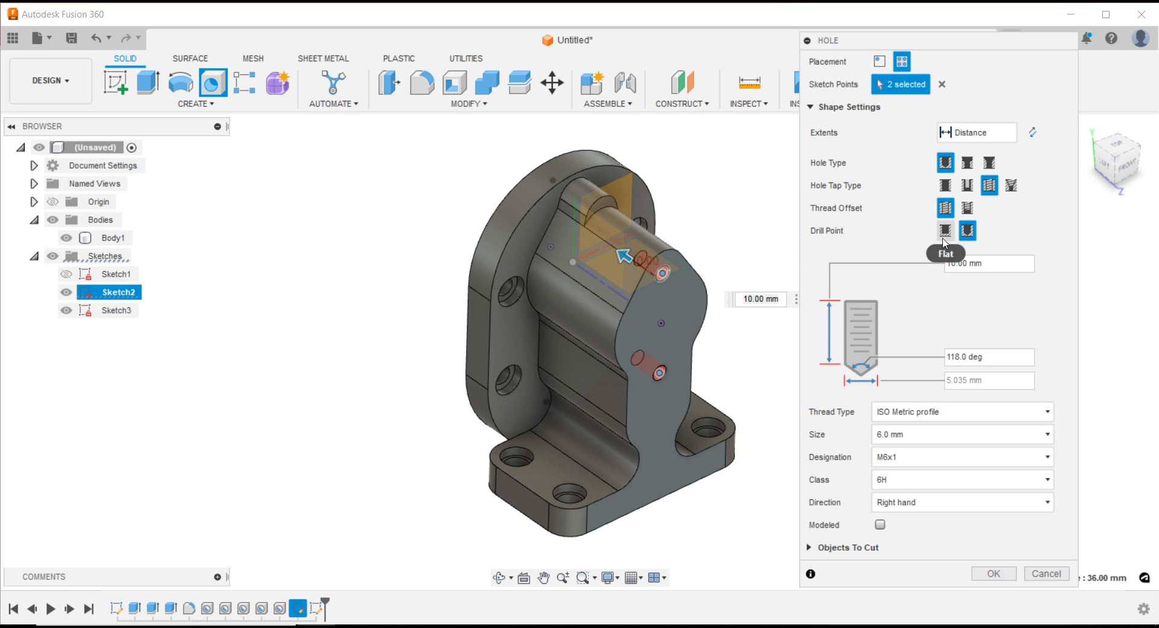
- Use an offset thread with 25 mm hole depth and 18 mm thread length, and create the two front face holes
left_click(968, 209)
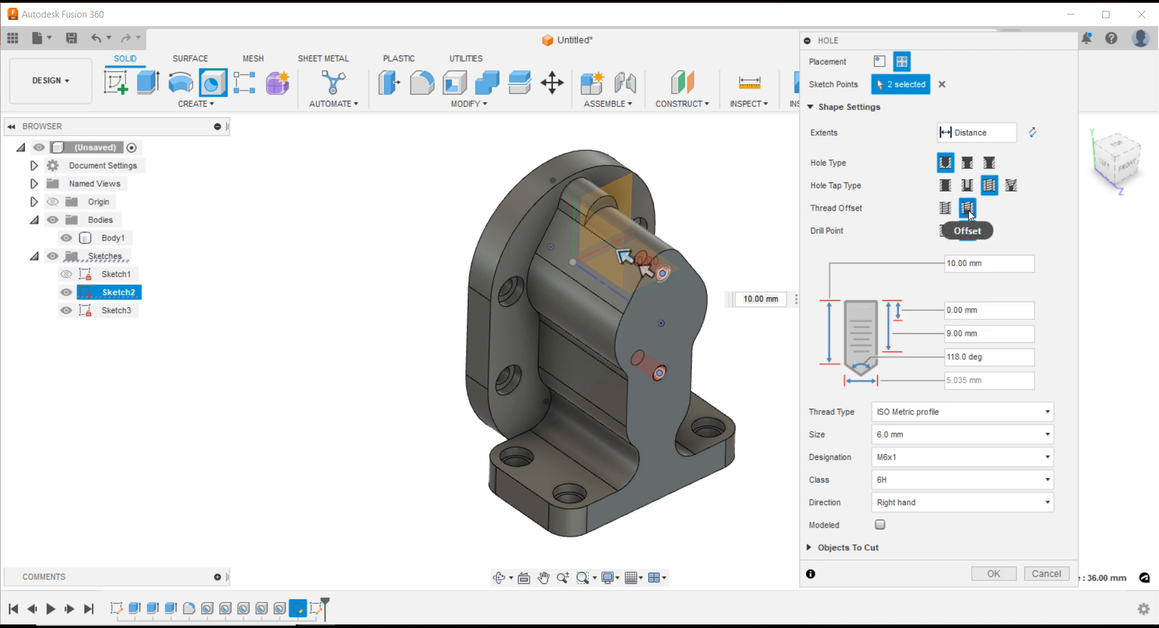
left_click_drag(997, 263, 944, 264)
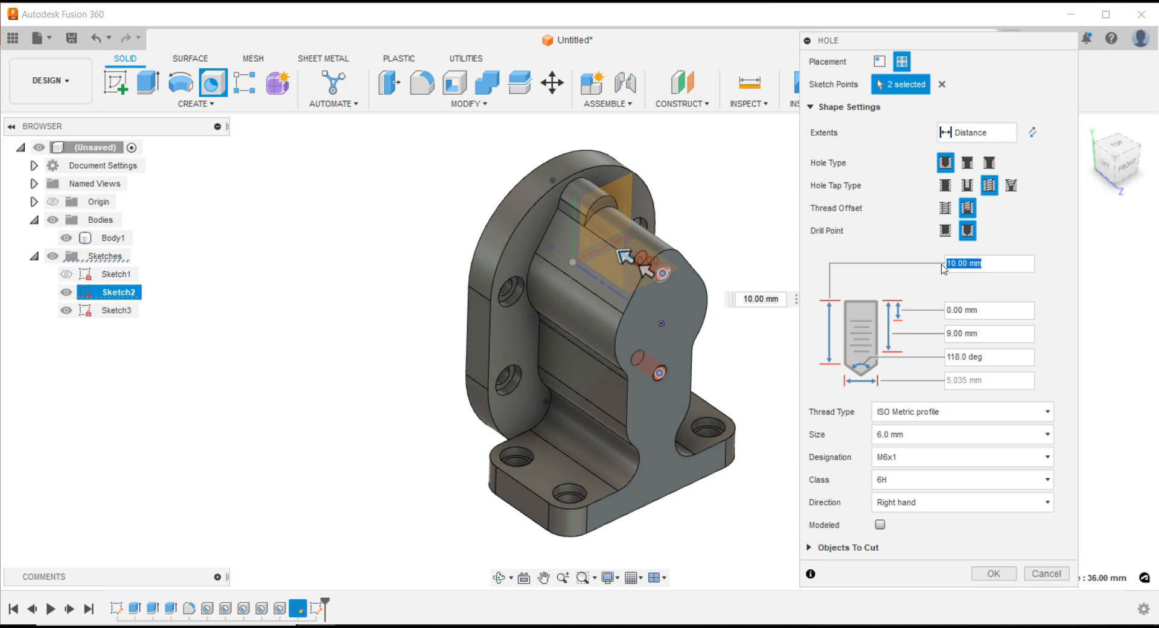
type("25")
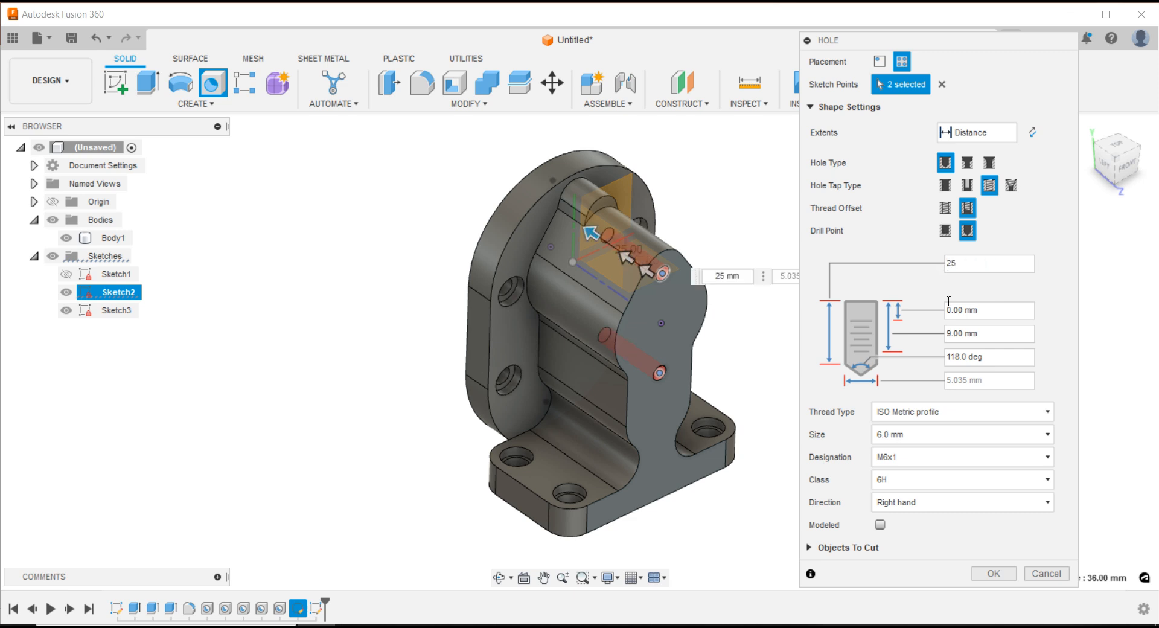
left_click_drag(990, 333, 950, 333)
type("18")
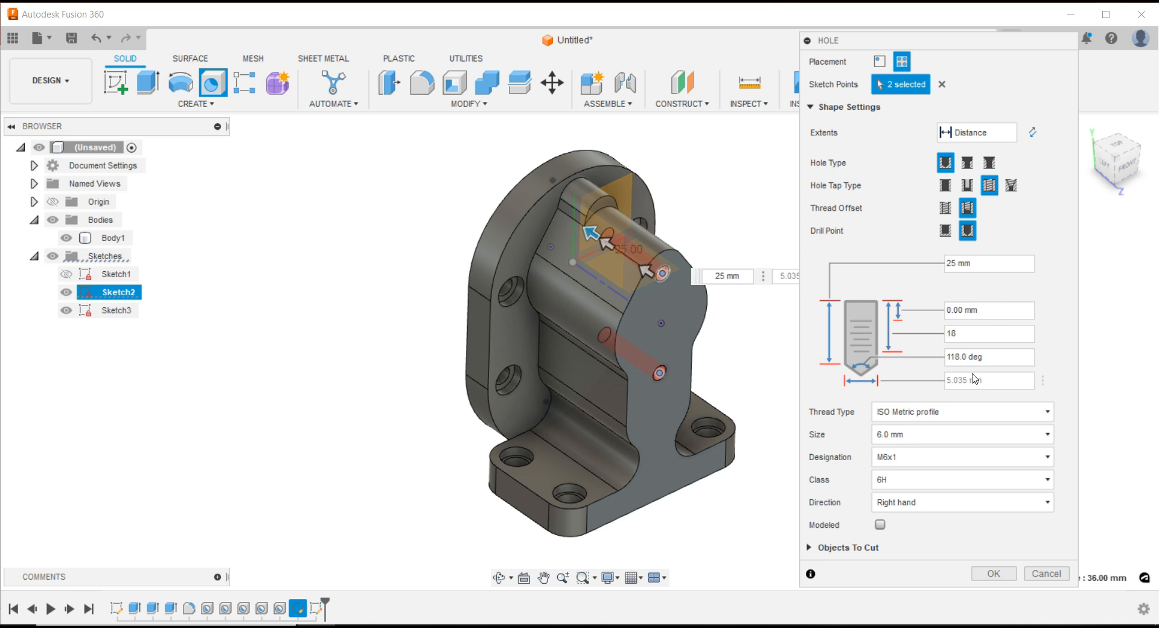
double_click(946, 334)
left_click(994, 573)
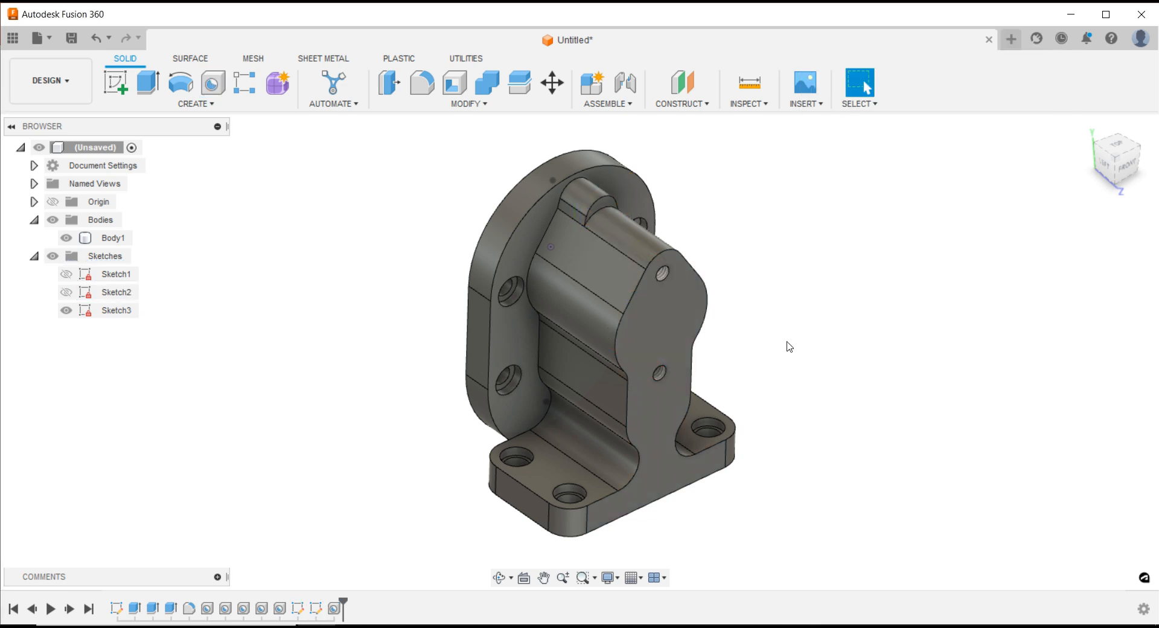
- Start a hole feature on the slot plate's back face using its upper and lower sketch points
key("F6")
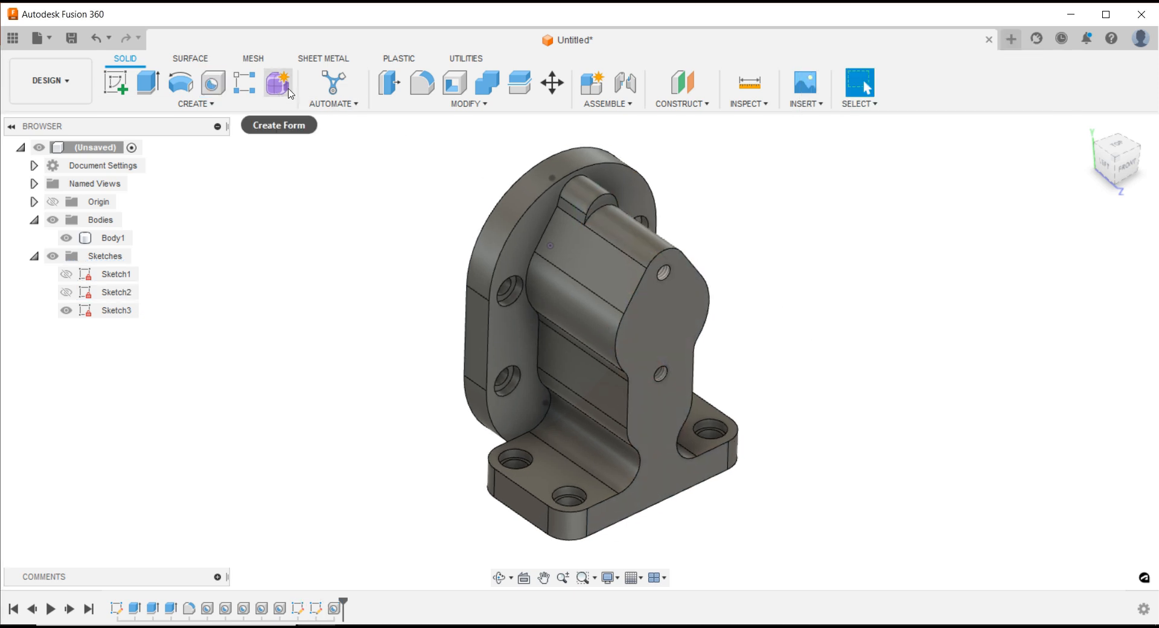
left_click(214, 84)
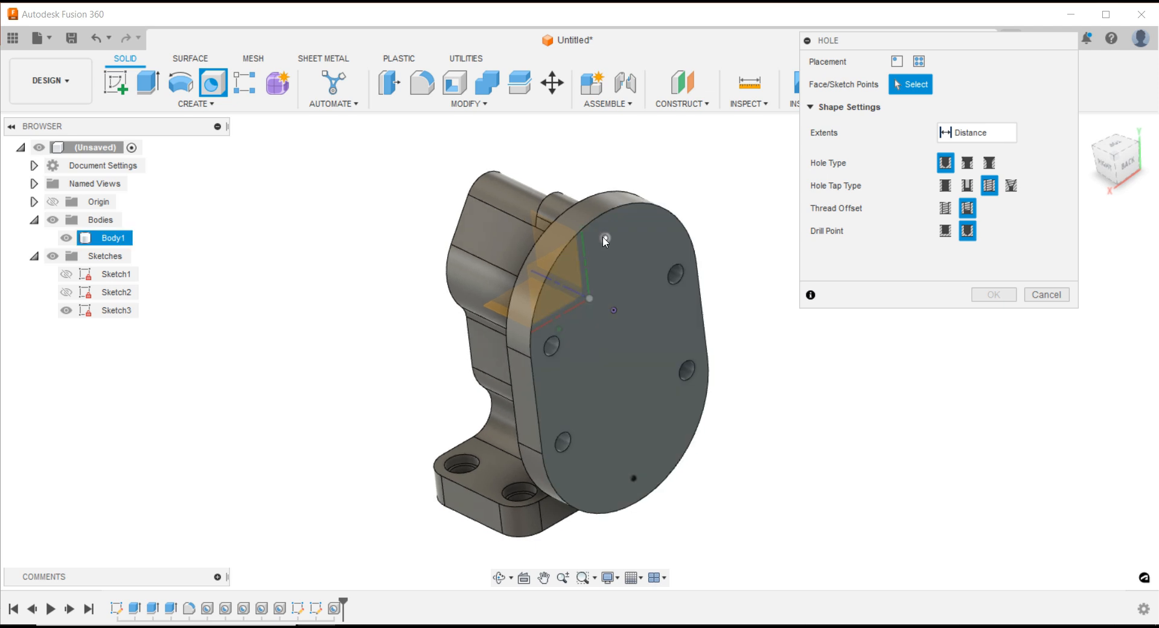
left_click(606, 239)
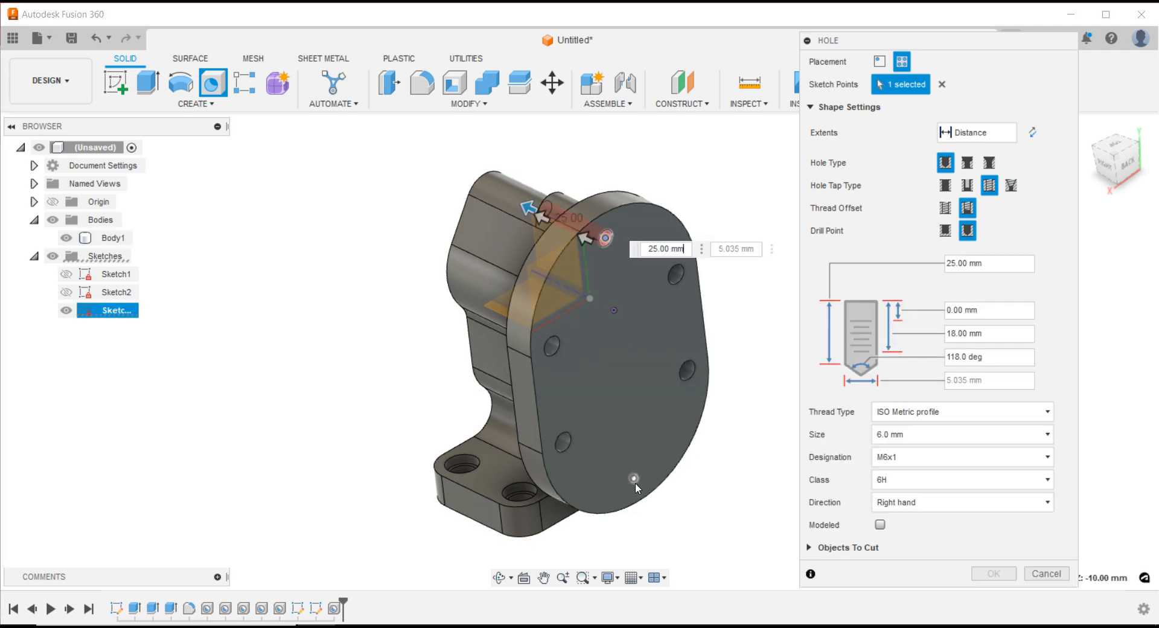
left_click(635, 483)
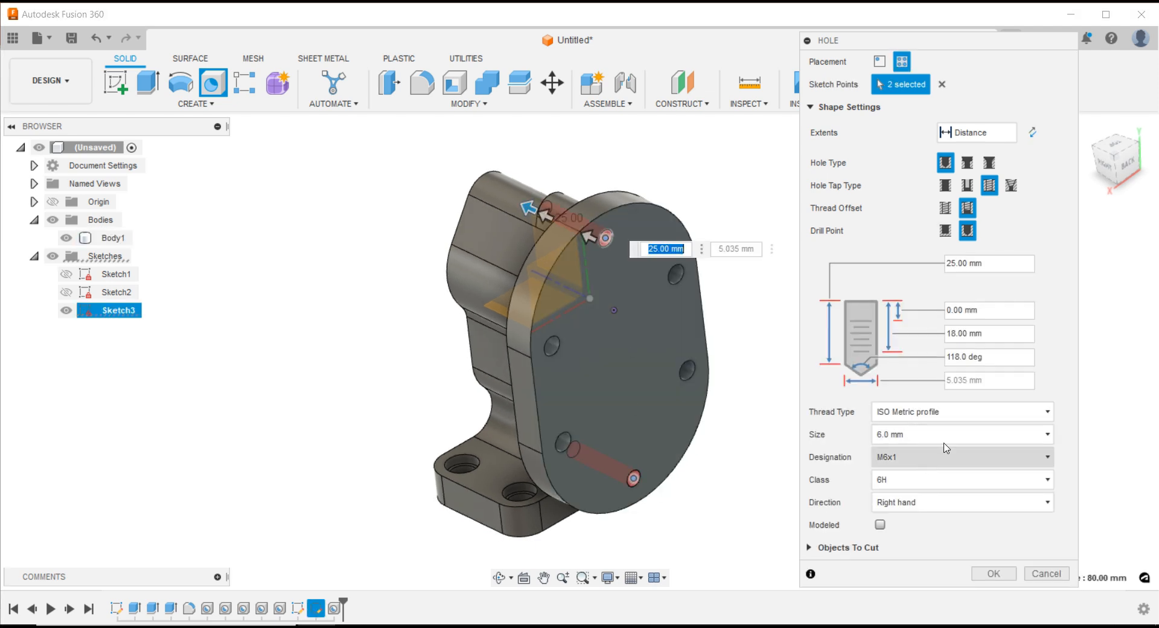
- Set the back face holes to 18 mm depth with a 12 mm thread length and create them
left_click_drag(991, 263, 944, 264)
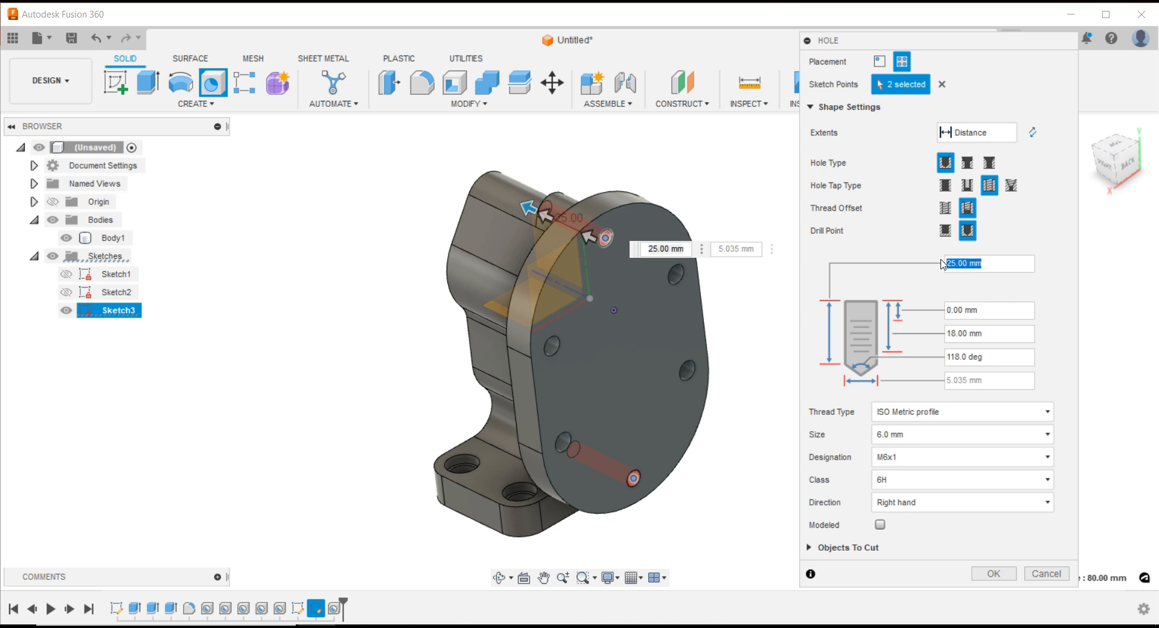
type("18")
left_click_drag(988, 333, 929, 330)
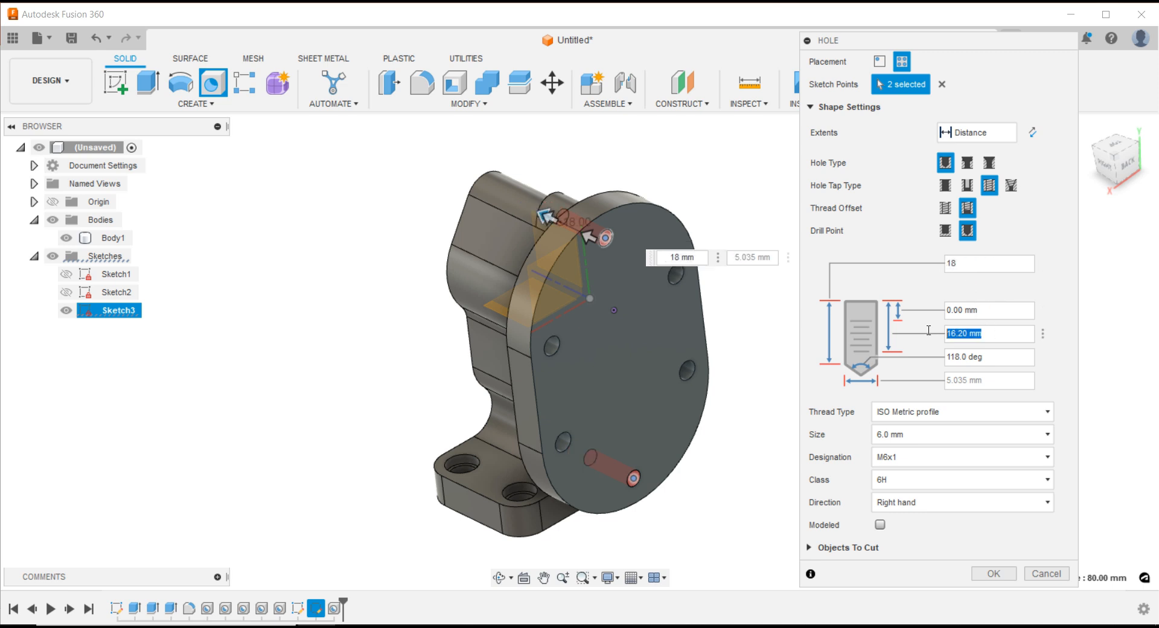
type("12")
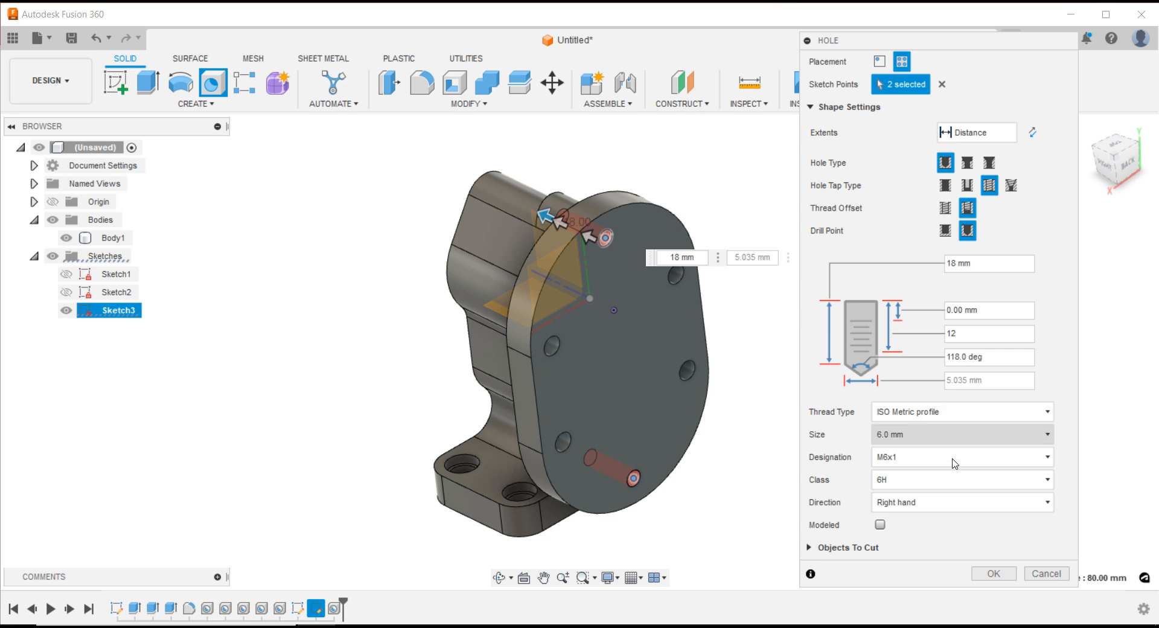
left_click(993, 574)
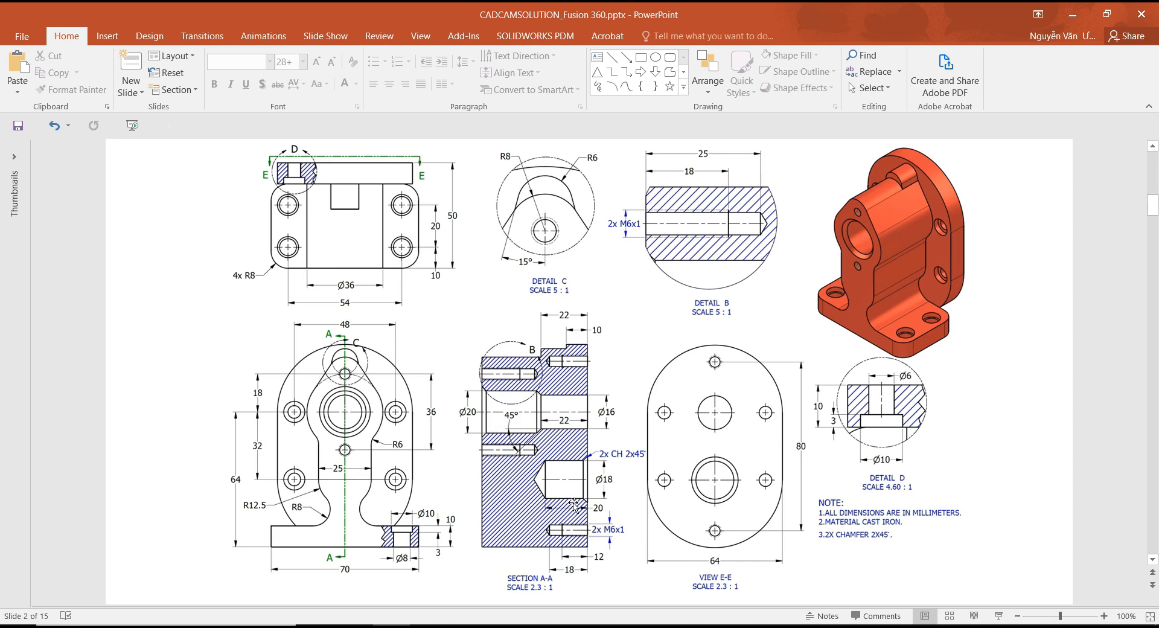
- Switch to Fusion 360 and start a simple hole with a flat drill point on the bracket's front face
left_click(320, 626)
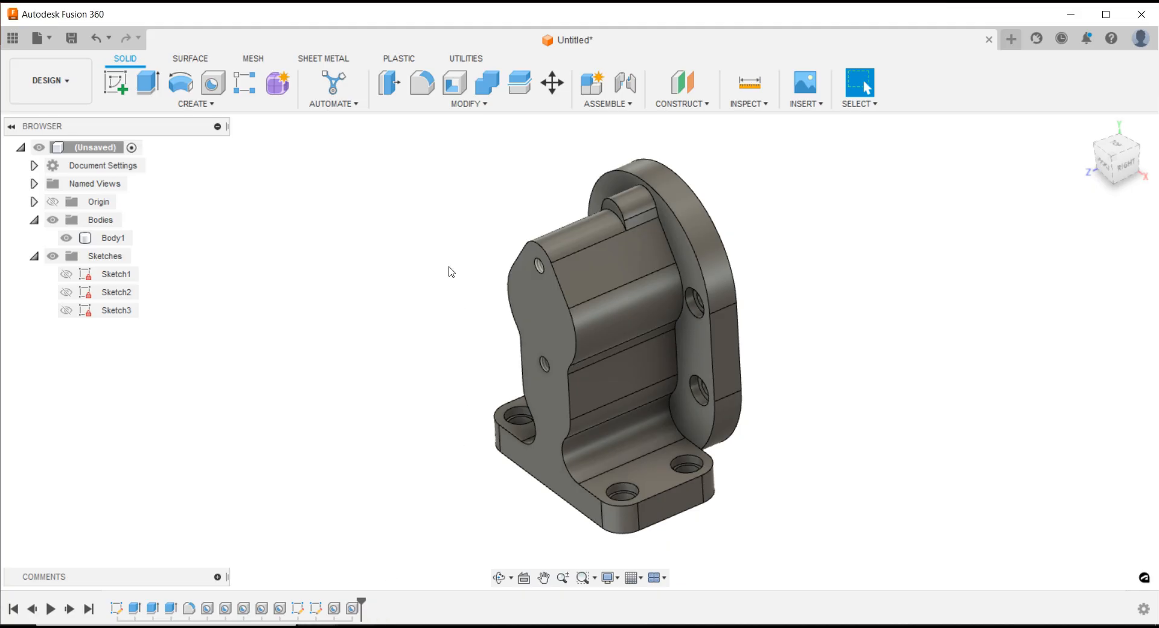
left_click(217, 94)
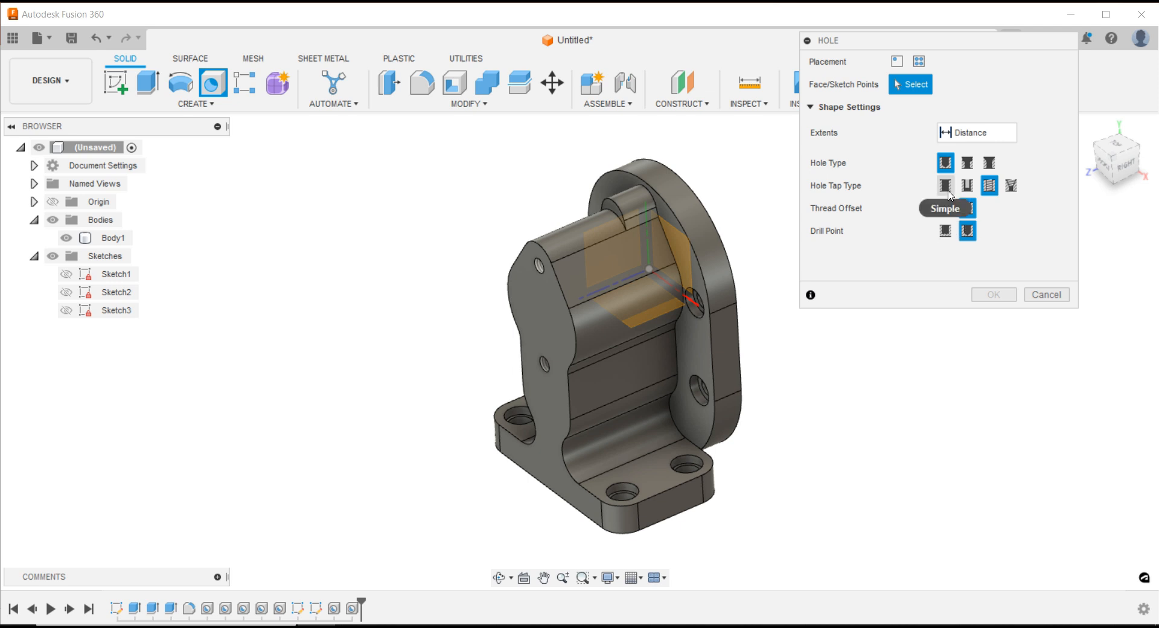
left_click(946, 185)
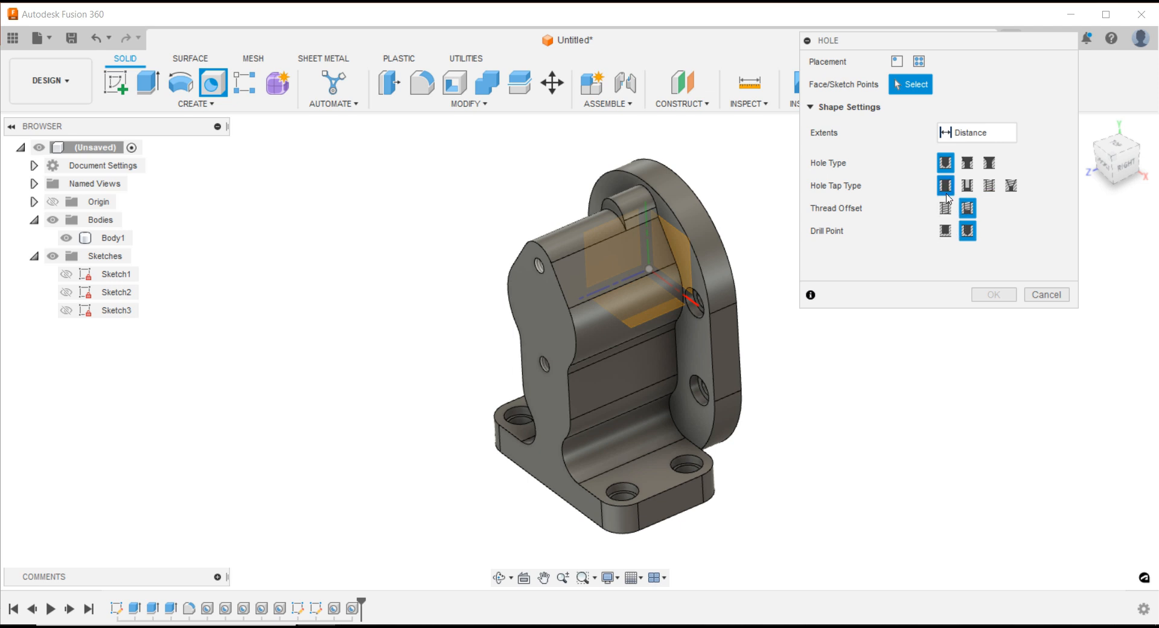
left_click(946, 231)
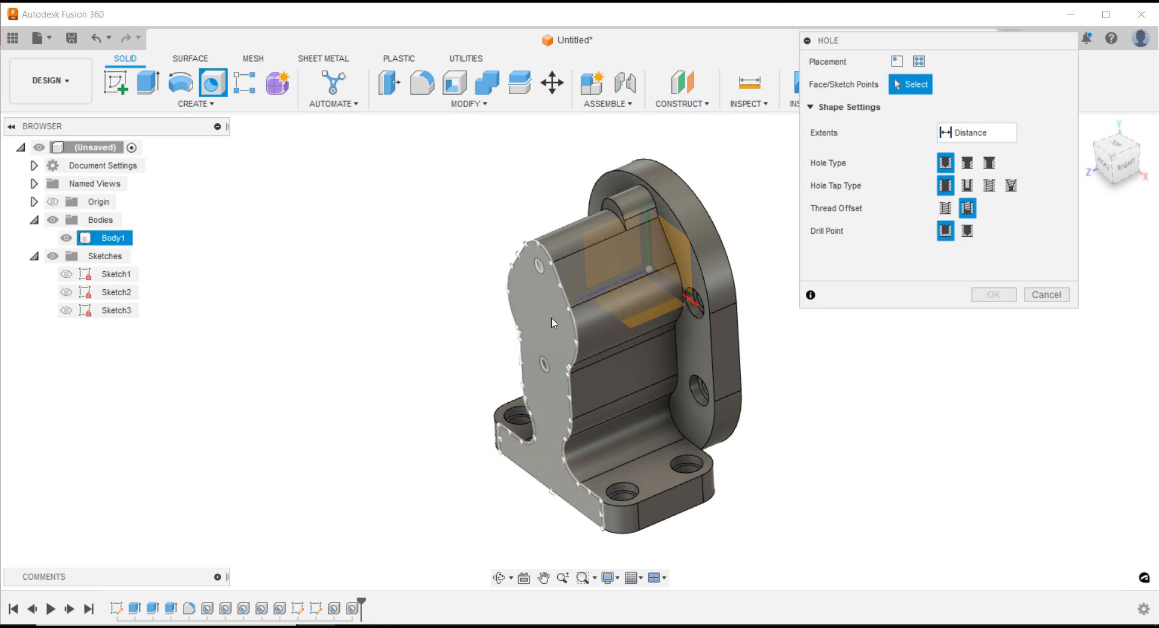
scroll(554, 323, "up", 2)
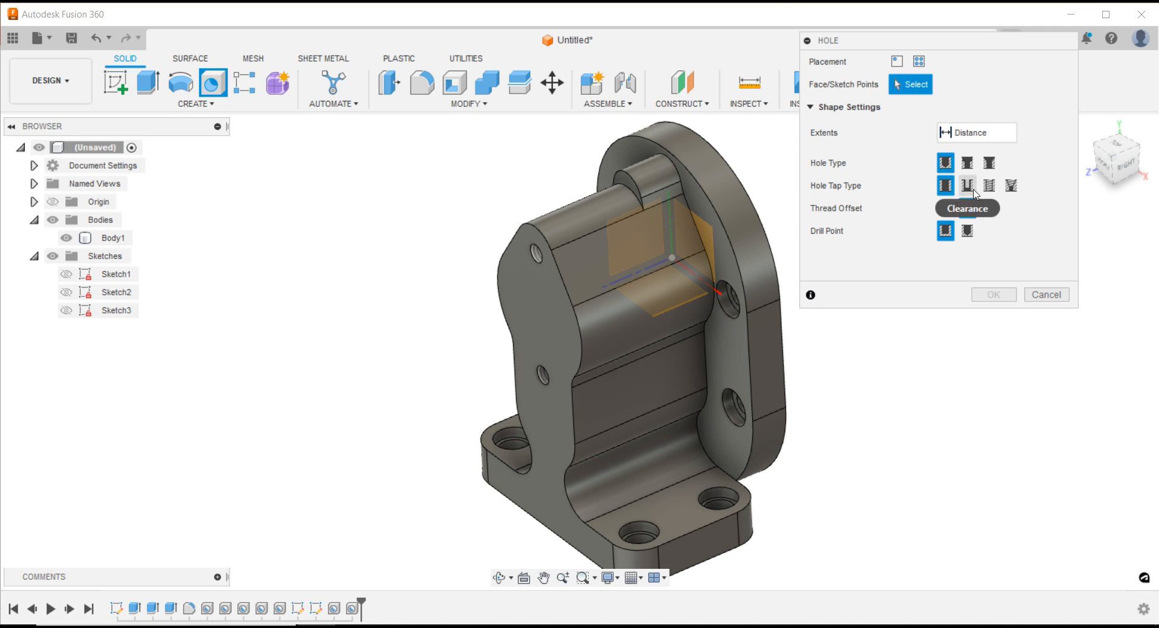
left_click(531, 295)
scroll(561, 333, "up", 3)
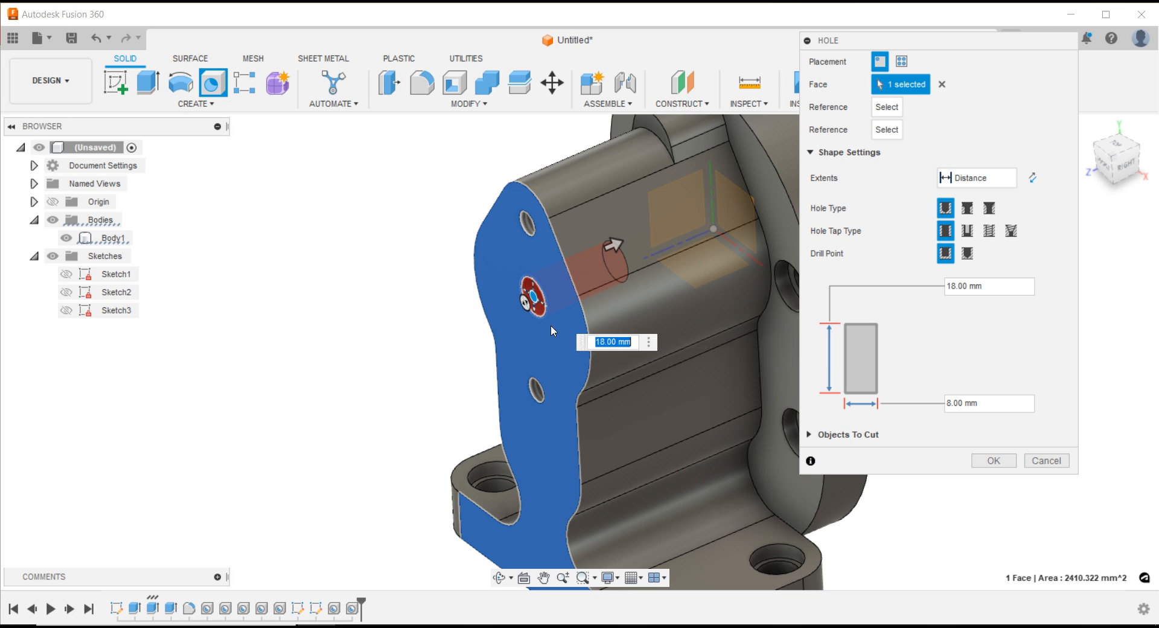
- Centre the hole between the two front tapped holes, set its diameter to 20 mm and depth to 50-22, and create it
mouse_move(534, 296)
left_mouse_down()
mouse_move(532, 322)
mouse_move(530, 308)
left_mouse_up()
left_click_drag(995, 406, 940, 408)
type("20")
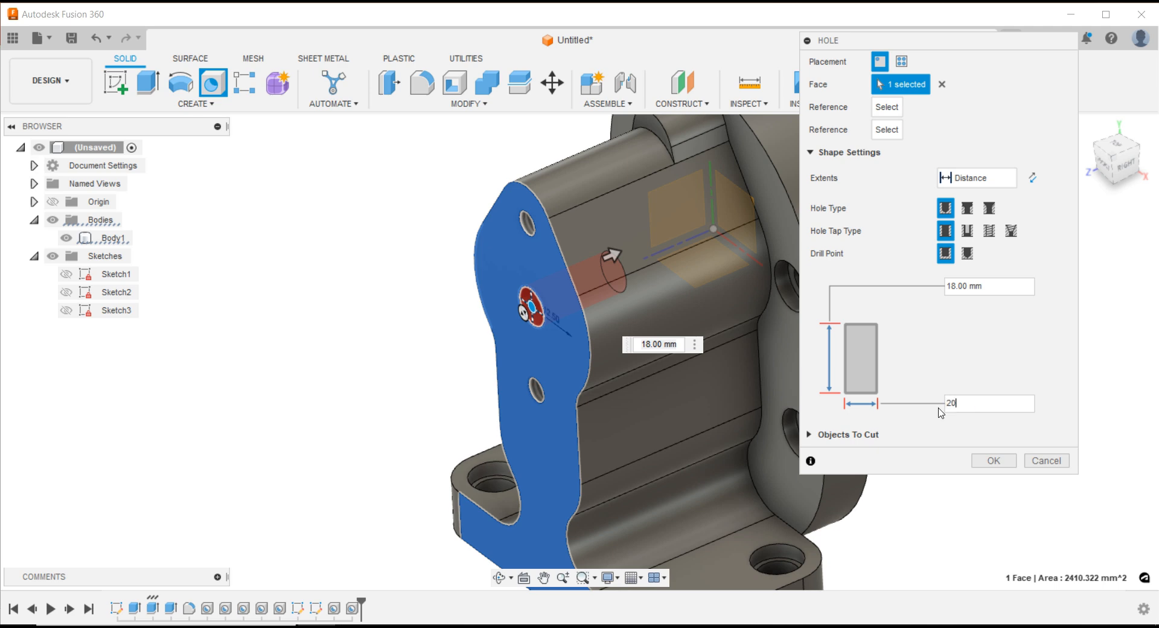
left_click_drag(974, 289, 939, 295)
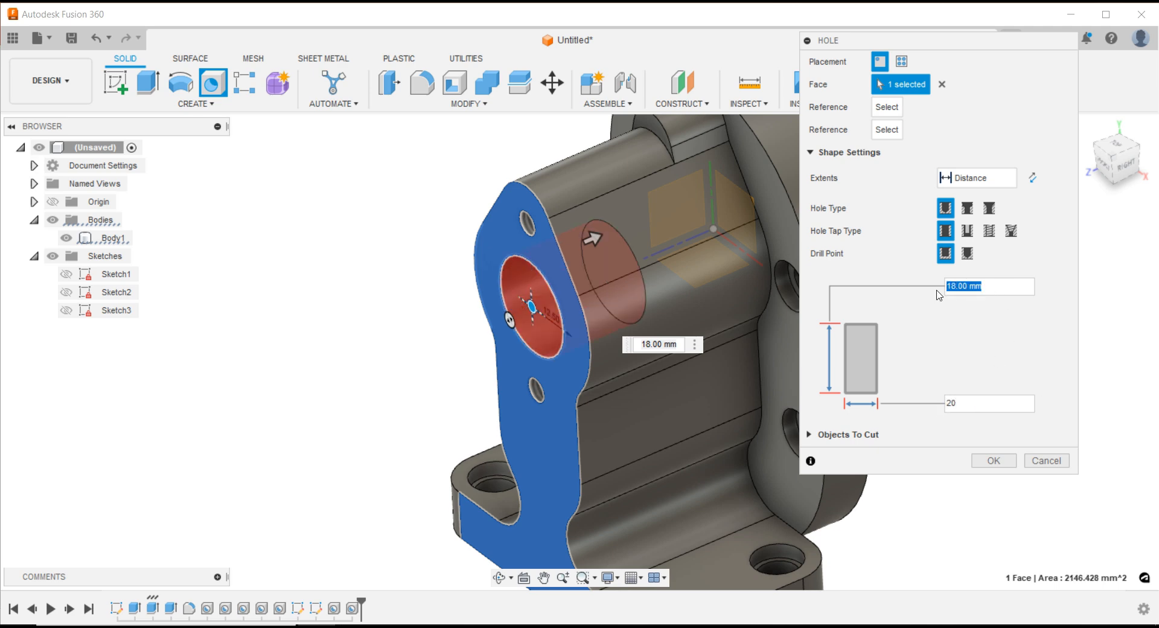
type("50-22")
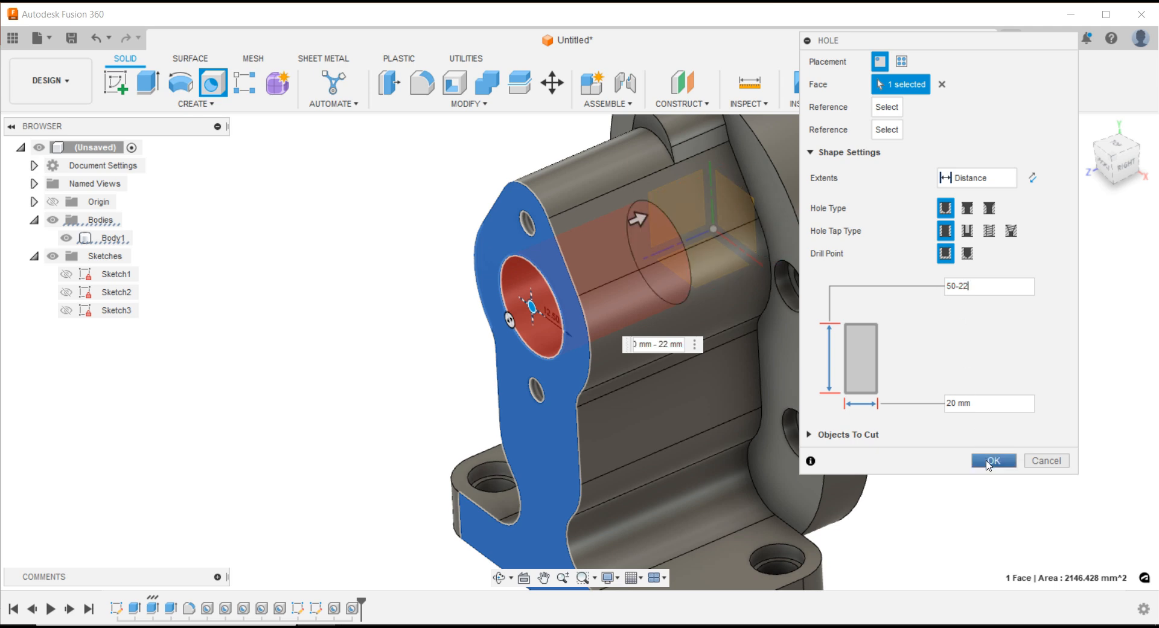
left_click(988, 461)
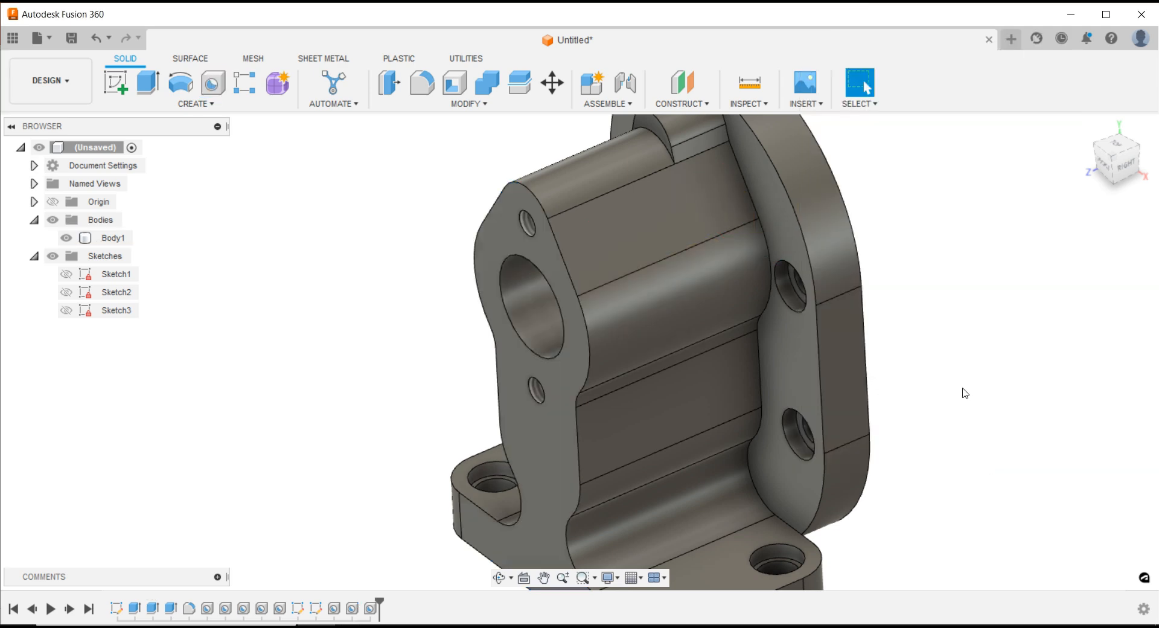
- Create a simple flat hole 16 mm in diameter and 22 mm deep on the slot plate's back face, centred on its upper arc
middle_click_drag(964, 393, 855, 392, "shift")
left_click(215, 86)
left_click(645, 299)
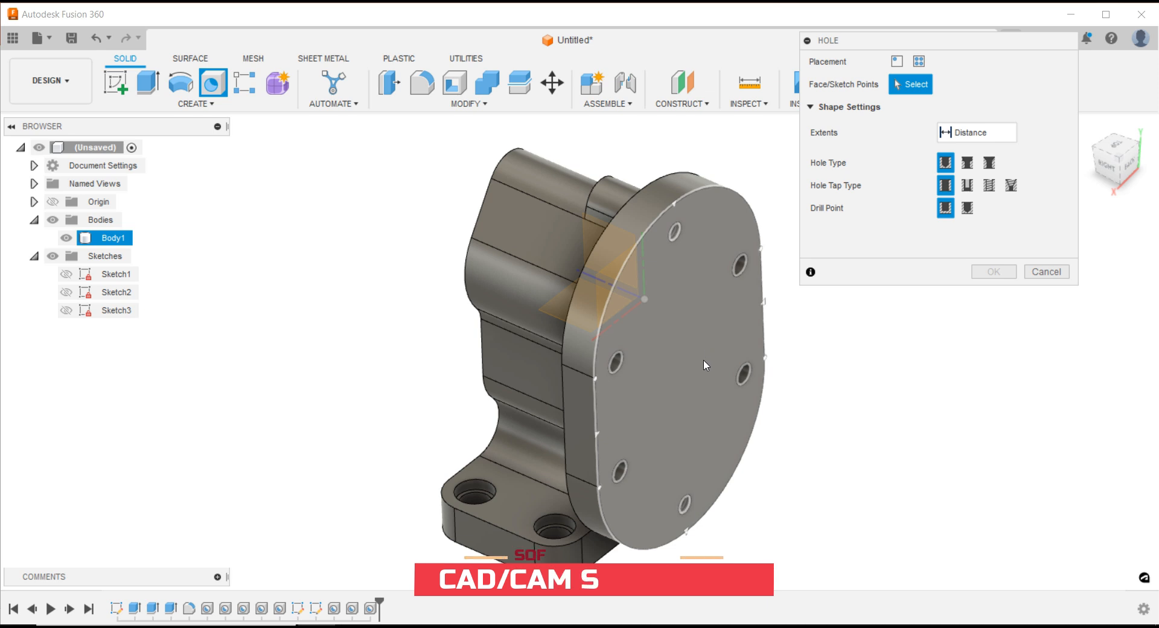
left_click(706, 391)
left_click_drag(688, 376, 673, 311)
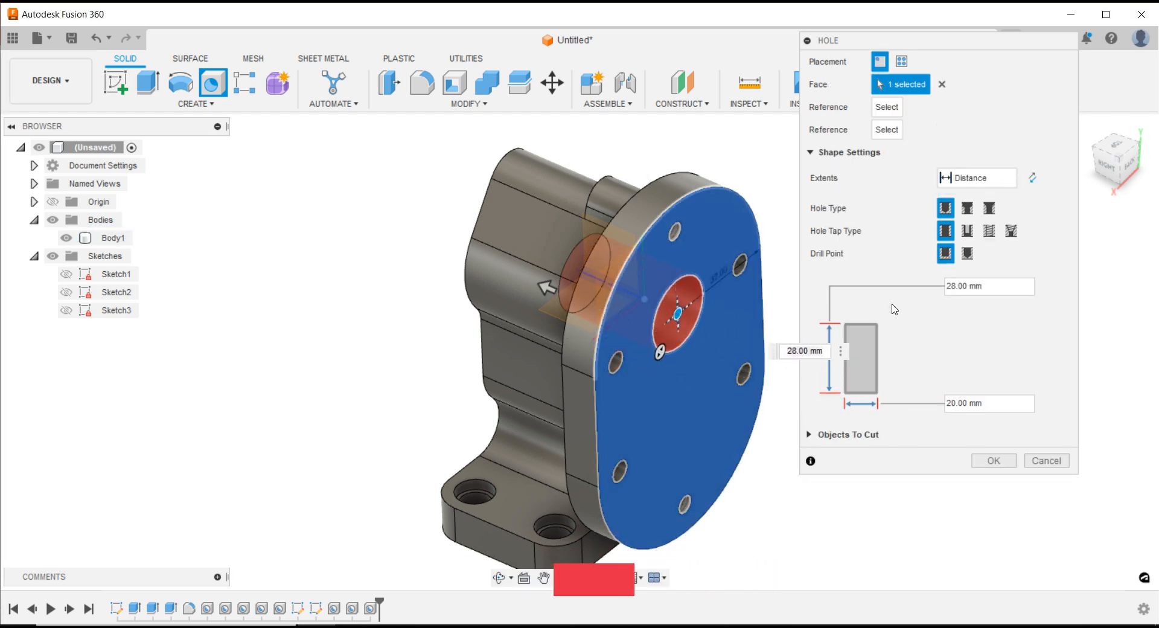
left_click_drag(997, 403, 929, 408)
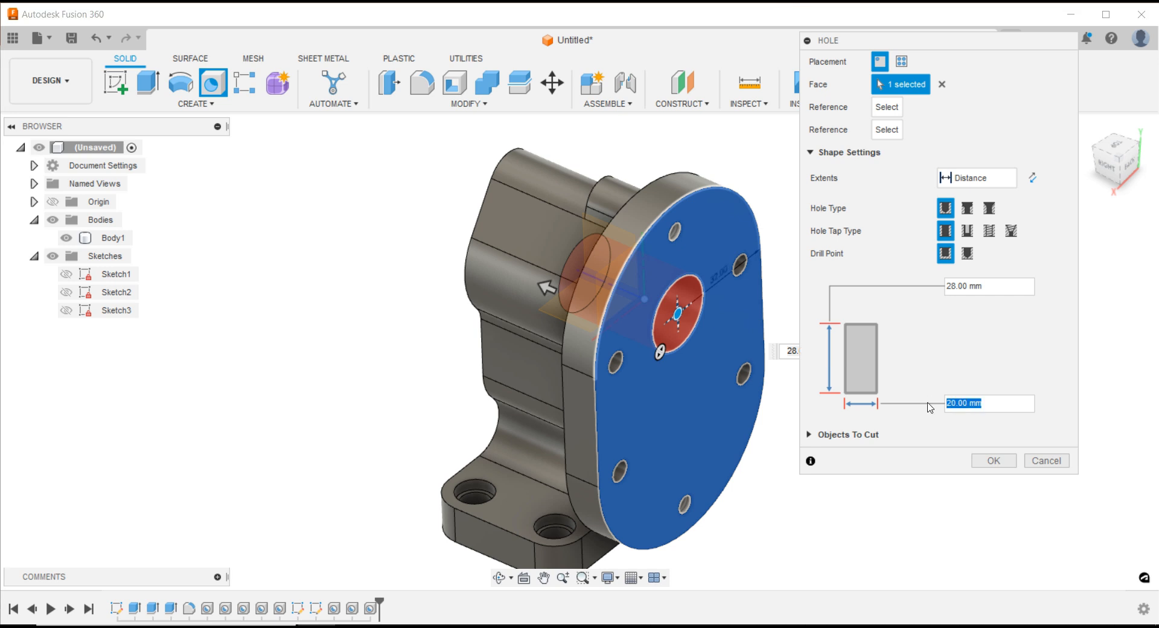
type("16")
left_click_drag(979, 287, 943, 290)
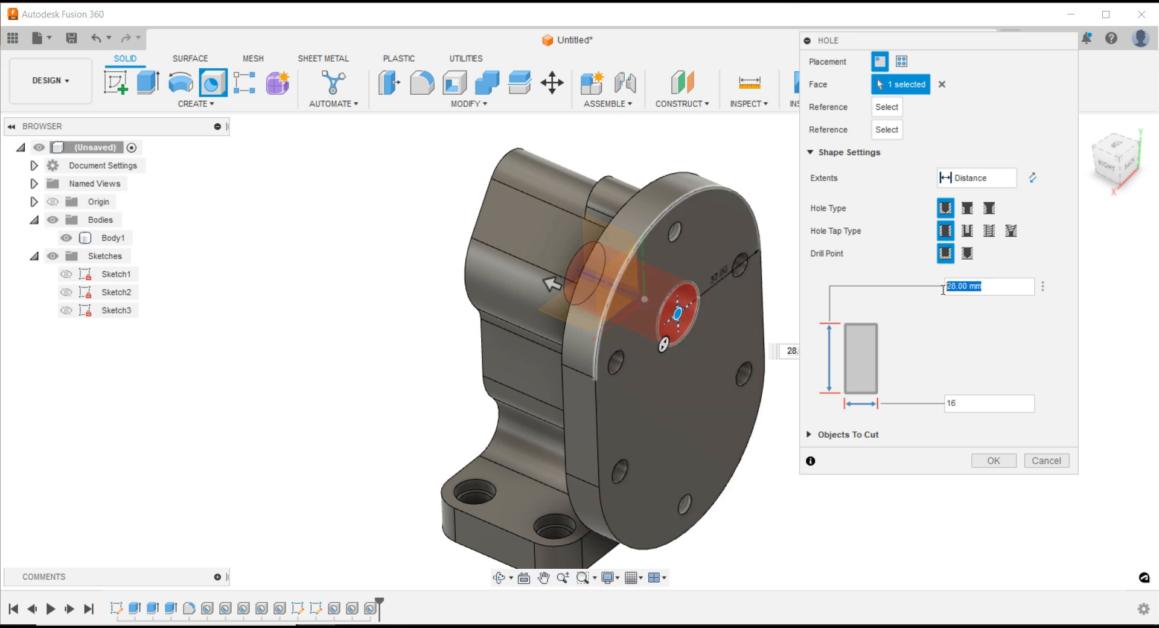
type("22")
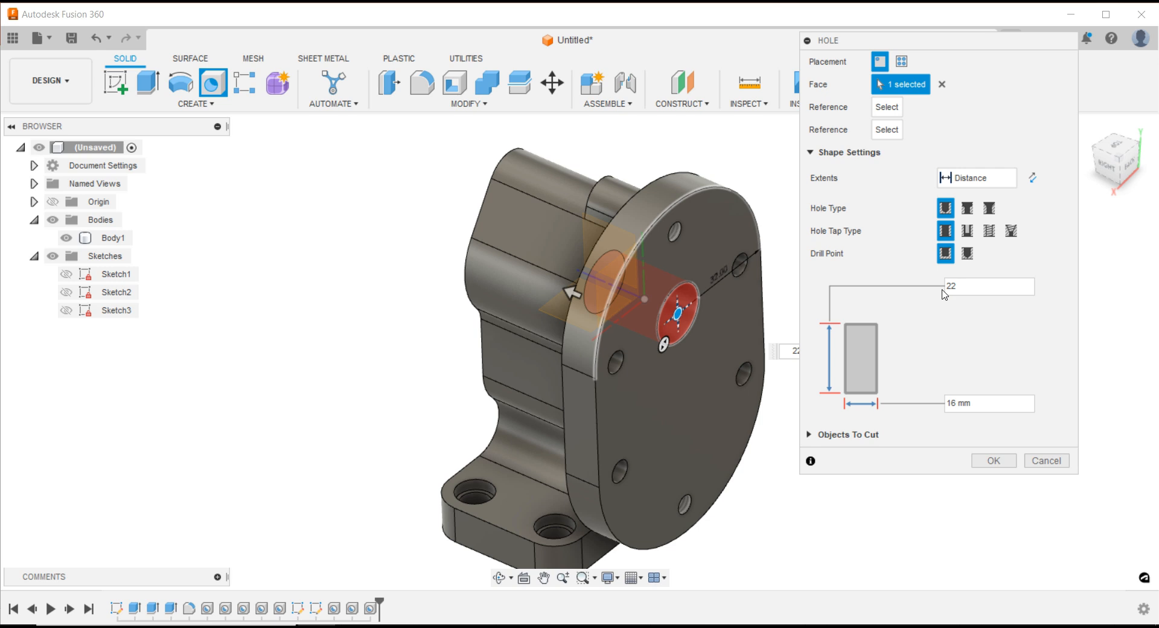
left_click(994, 460)
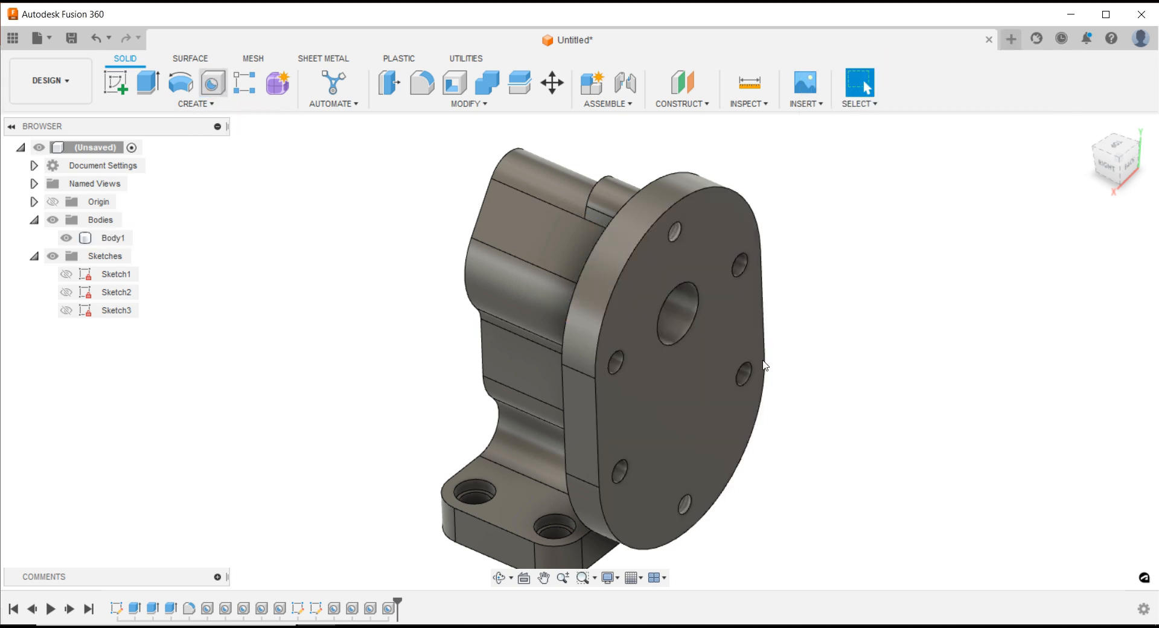
- Create a hole with an angled drill point, 18 mm in diameter and 20 mm deep, centred on the back face's lower arc
left_click(968, 208)
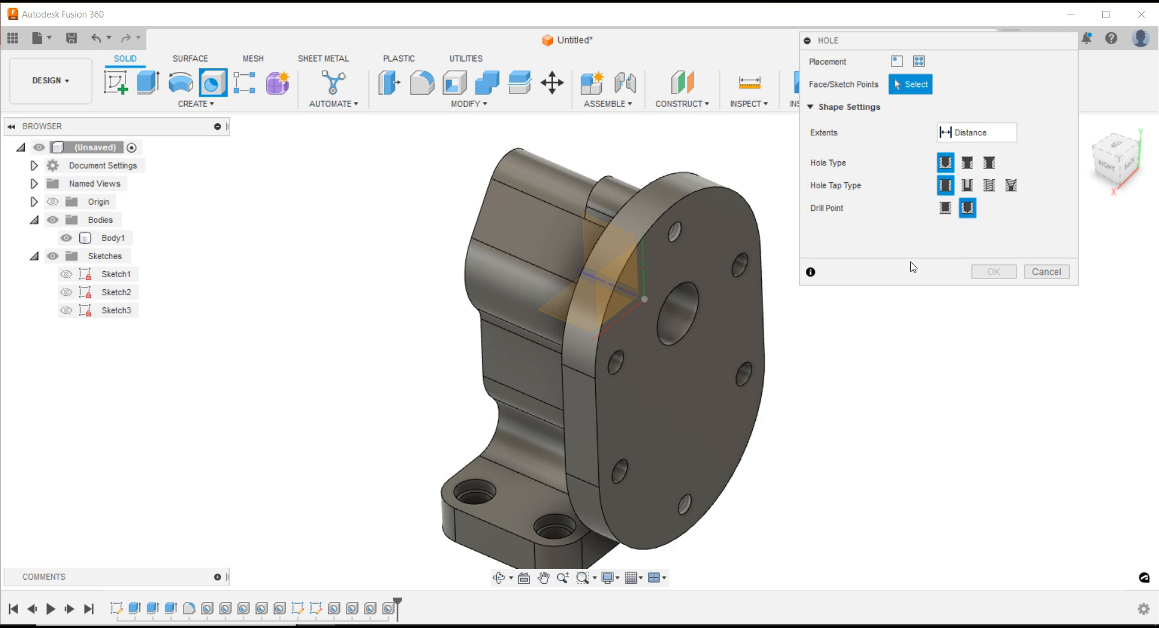
left_click(693, 436)
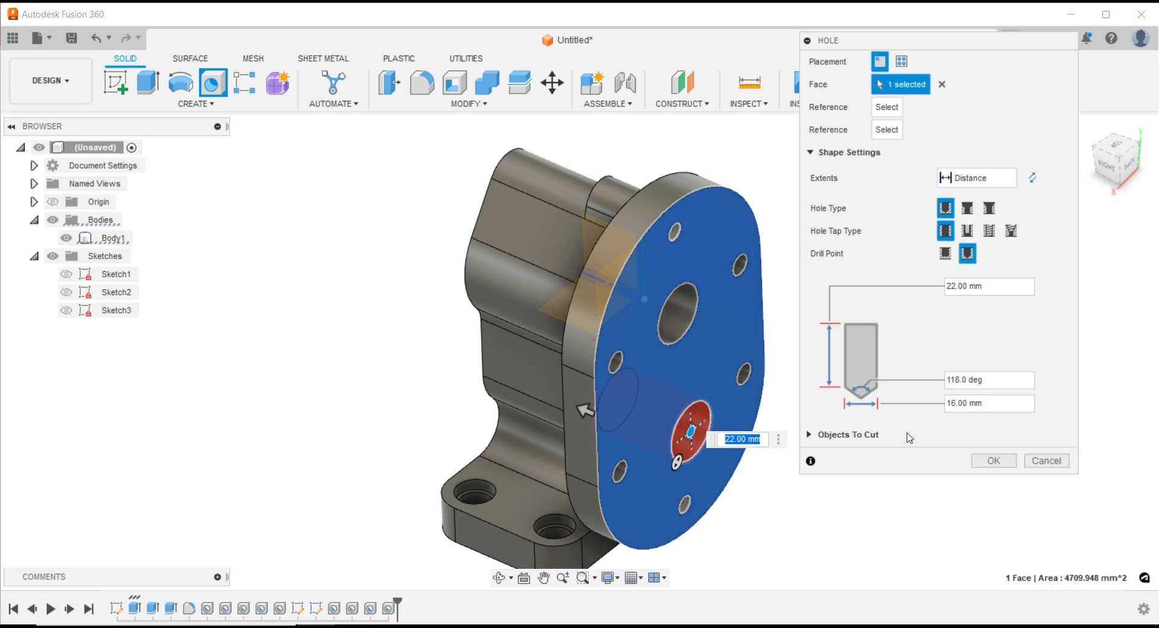
mouse_move(691, 431)
left_mouse_down()
mouse_move(701, 387)
mouse_move(688, 422)
left_mouse_up()
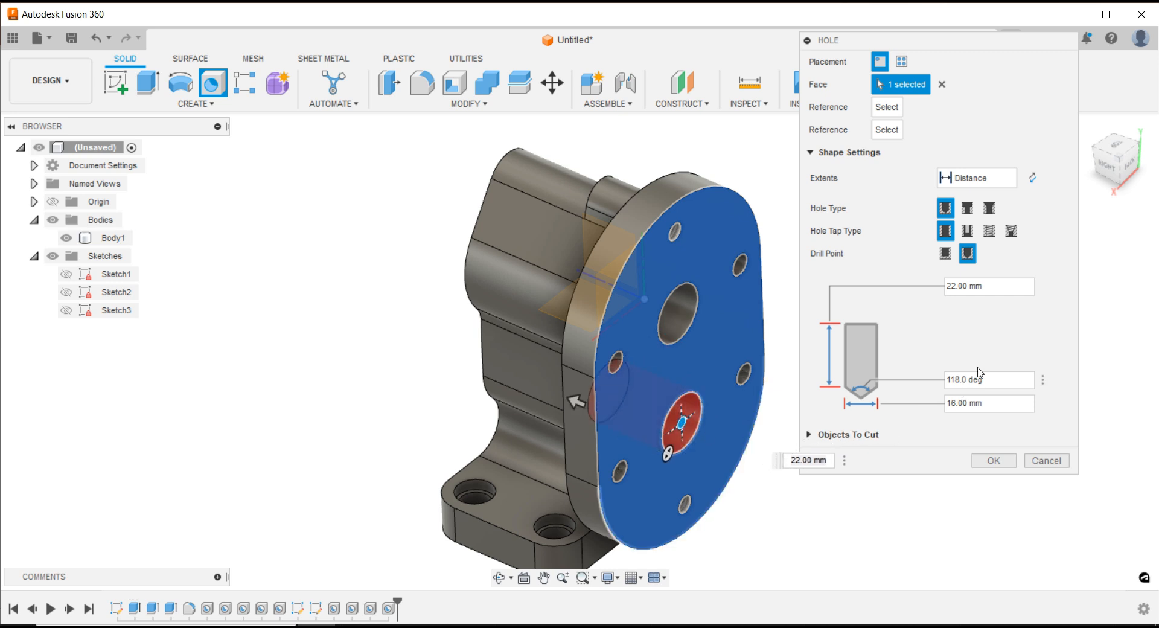
left_click(995, 291)
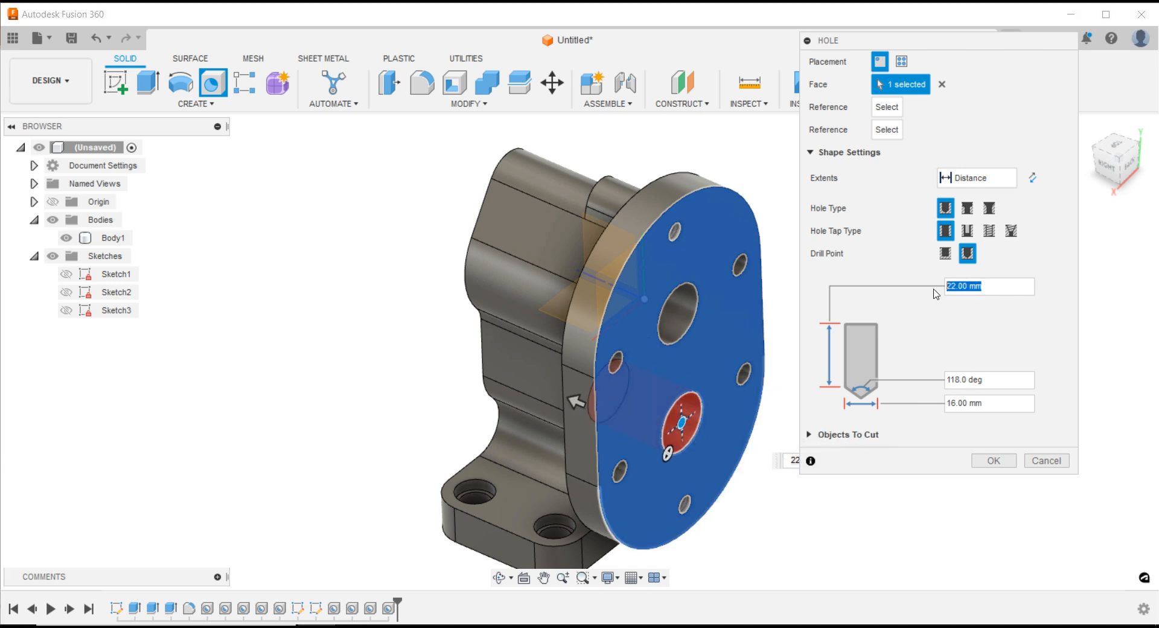
type("20")
key("Tab")
type("1")
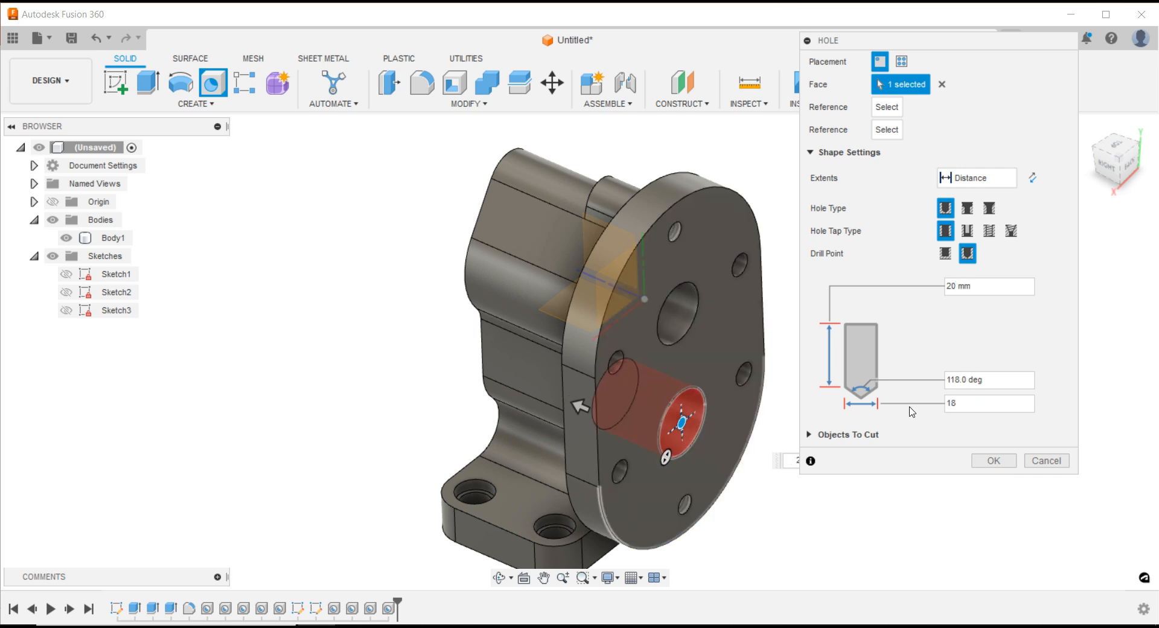
left_click(992, 460)
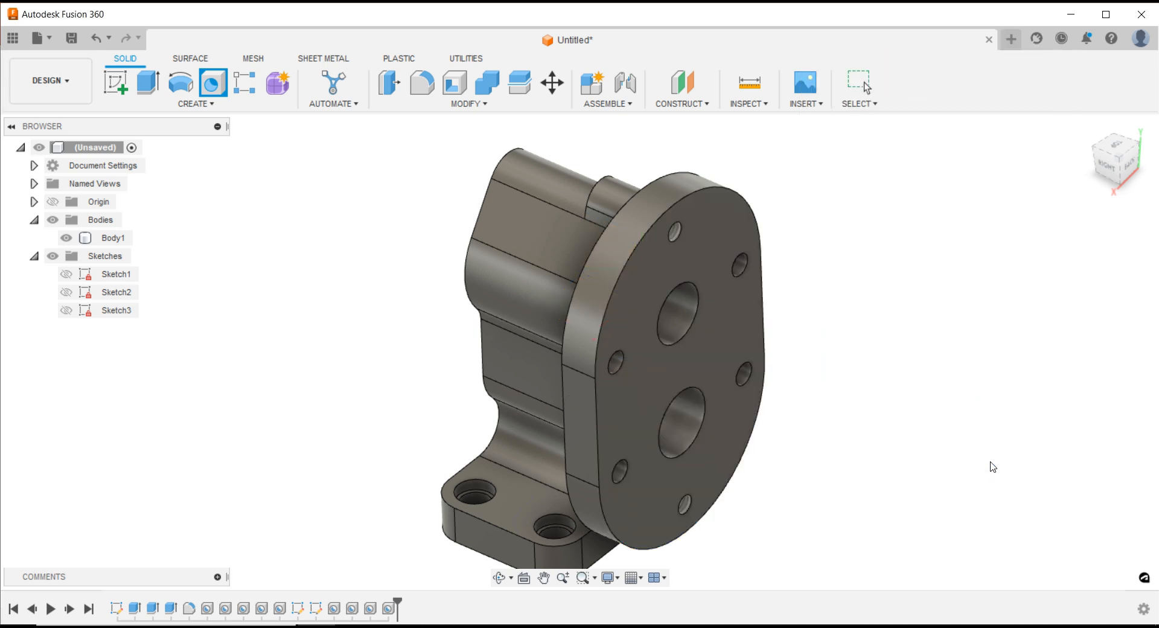
- Start an equal-distance chamfer of 2 mm on the front bore's mouth, its inner shoulder edge and the lower back hole's rim
mouse_move(846, 322)
middle_mouse_down("shift")
mouse_move(807, 352)
mouse_move(502, 306)
mouse_move(483, 287)
middle_mouse_up("shift")
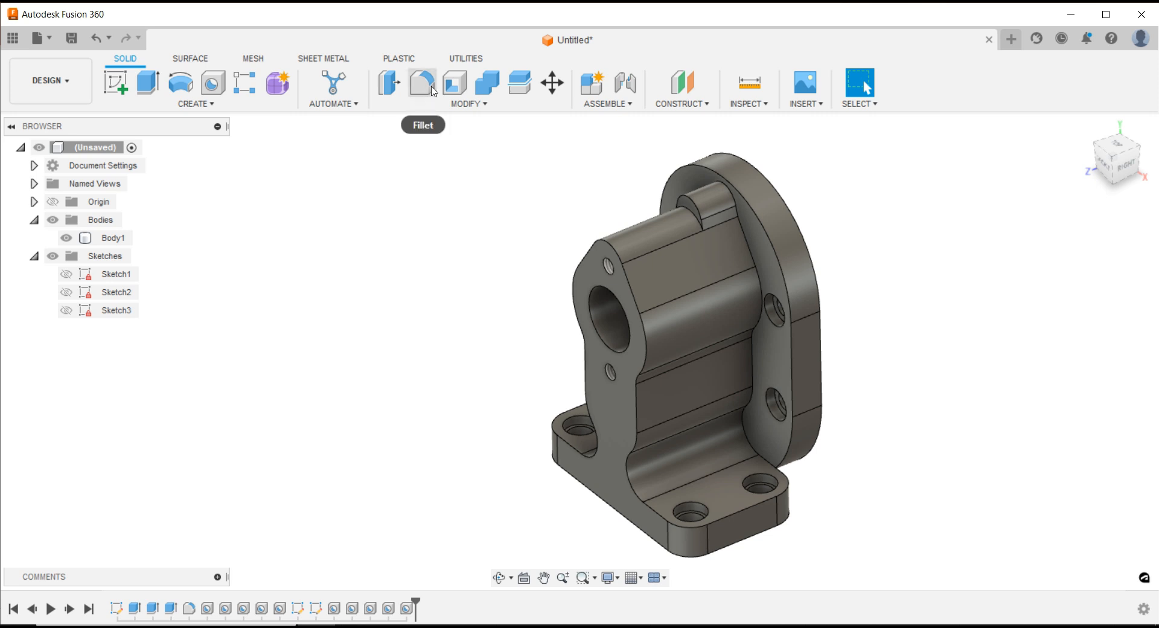
left_click(480, 103)
left_click(417, 152)
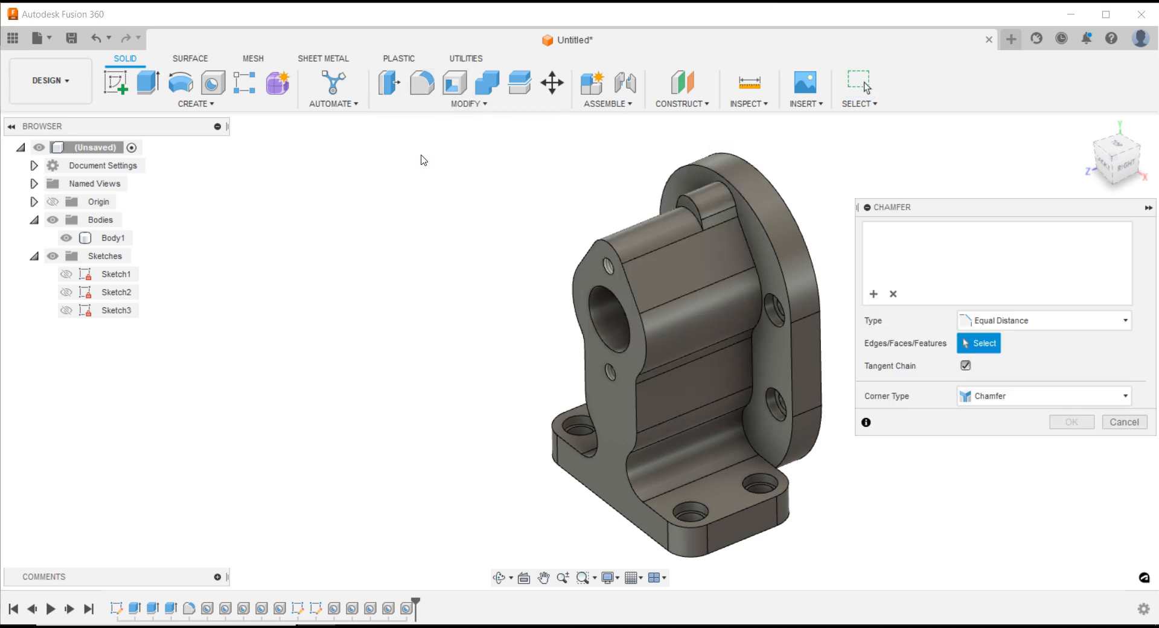
left_click(596, 291)
middle_click_drag(597, 292, 619, 370, "shift")
left_click(537, 306)
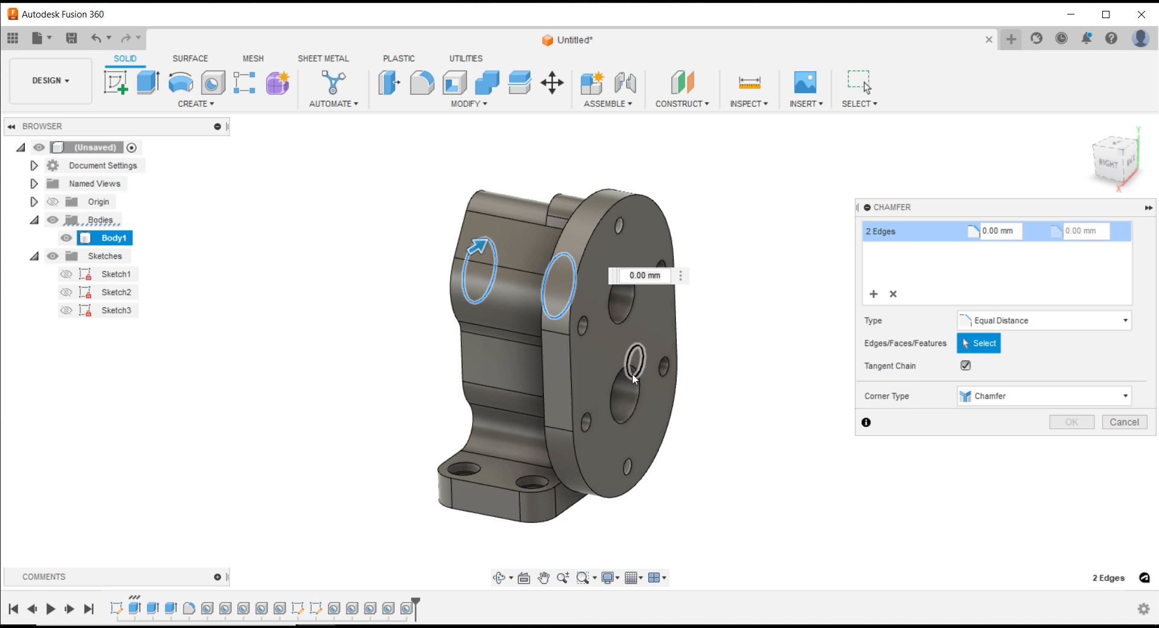
left_click(624, 421)
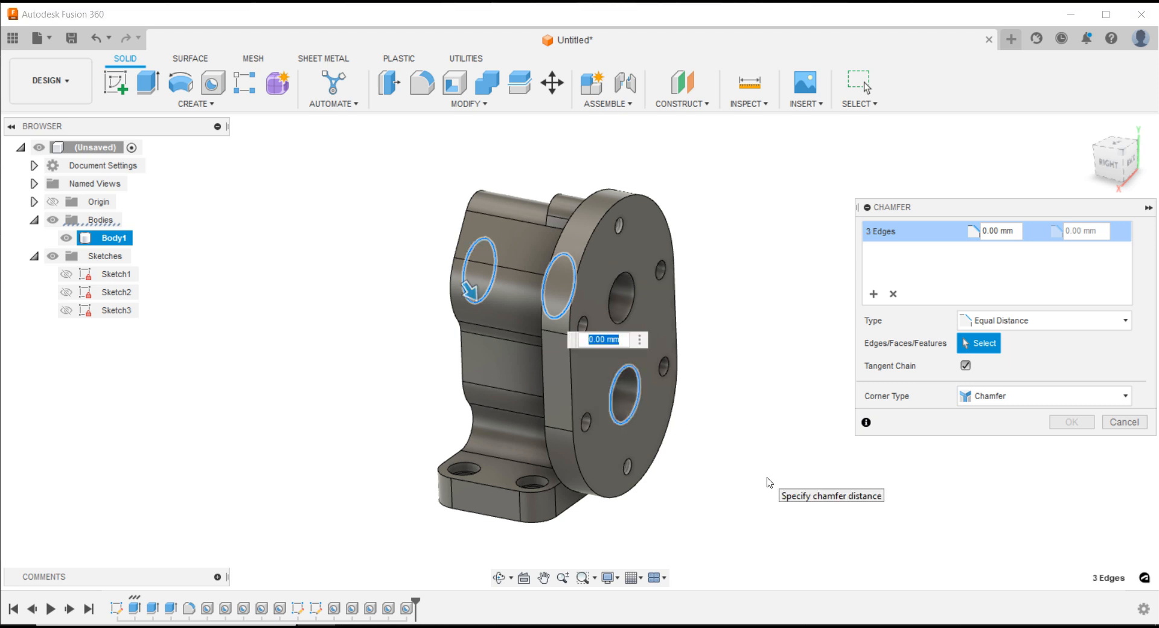
type("2")
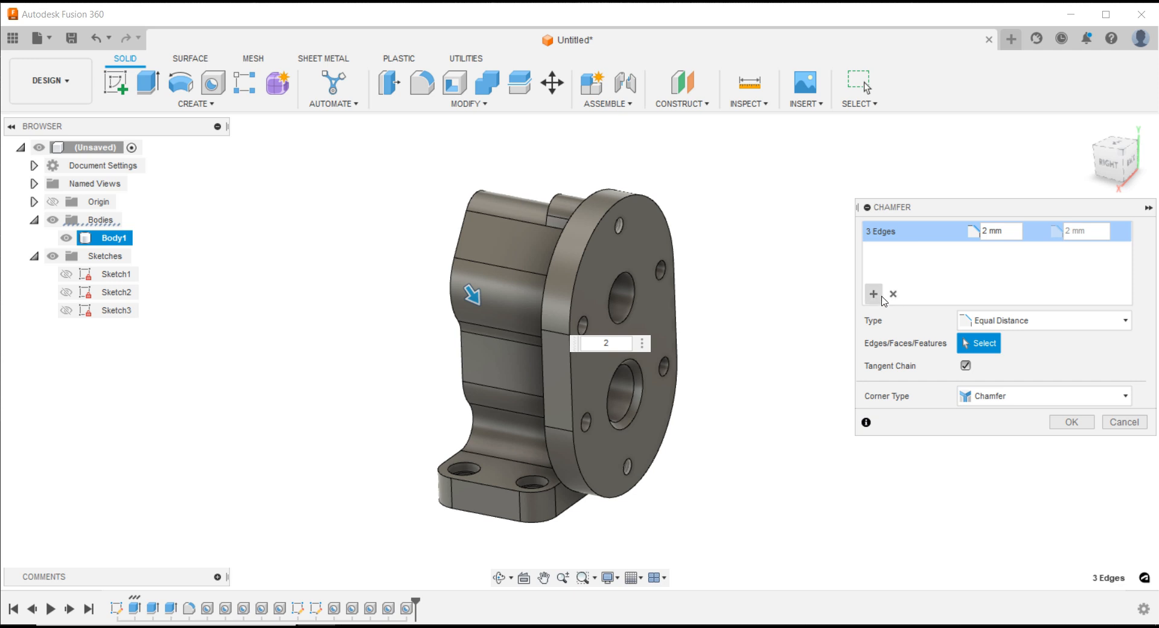
- Add a second chamfer set of 0.5 mm on the four tapped hole rims of the front and back faces, and create the chamfers
left_click(875, 295)
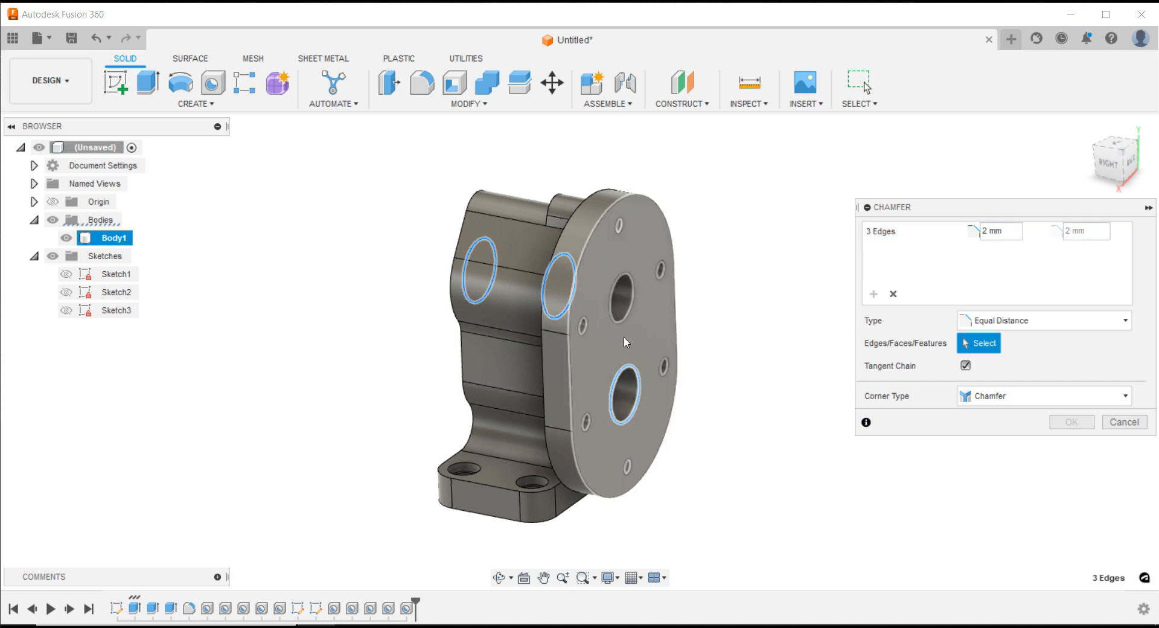
left_click(619, 232)
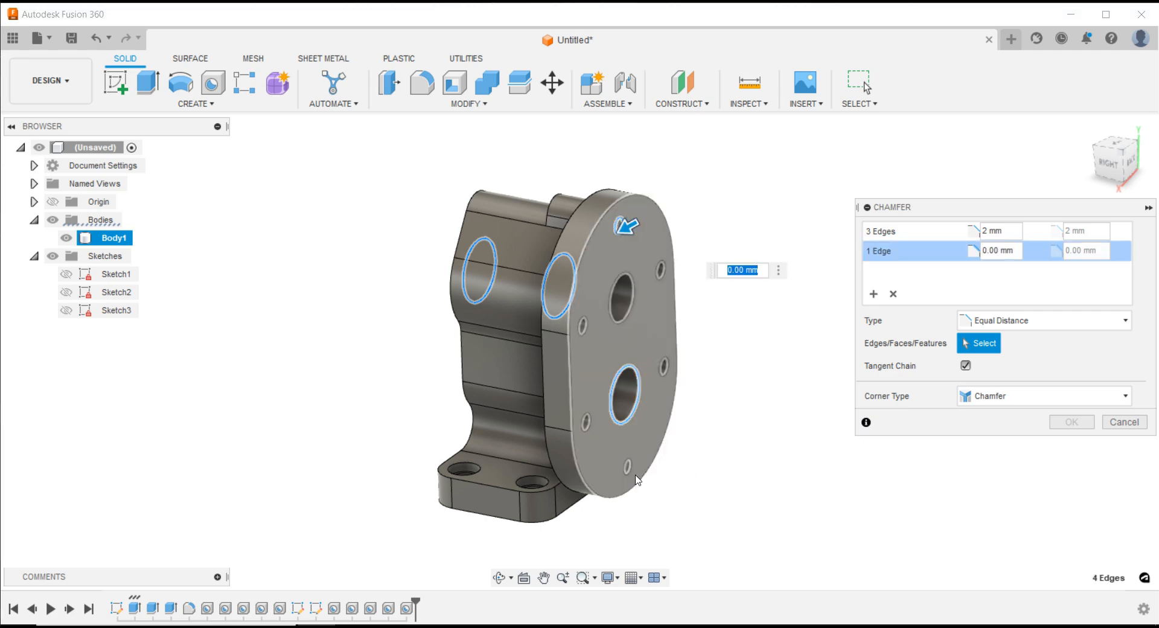
middle_click_drag(768, 474, 458, 273, "shift")
left_click(457, 270)
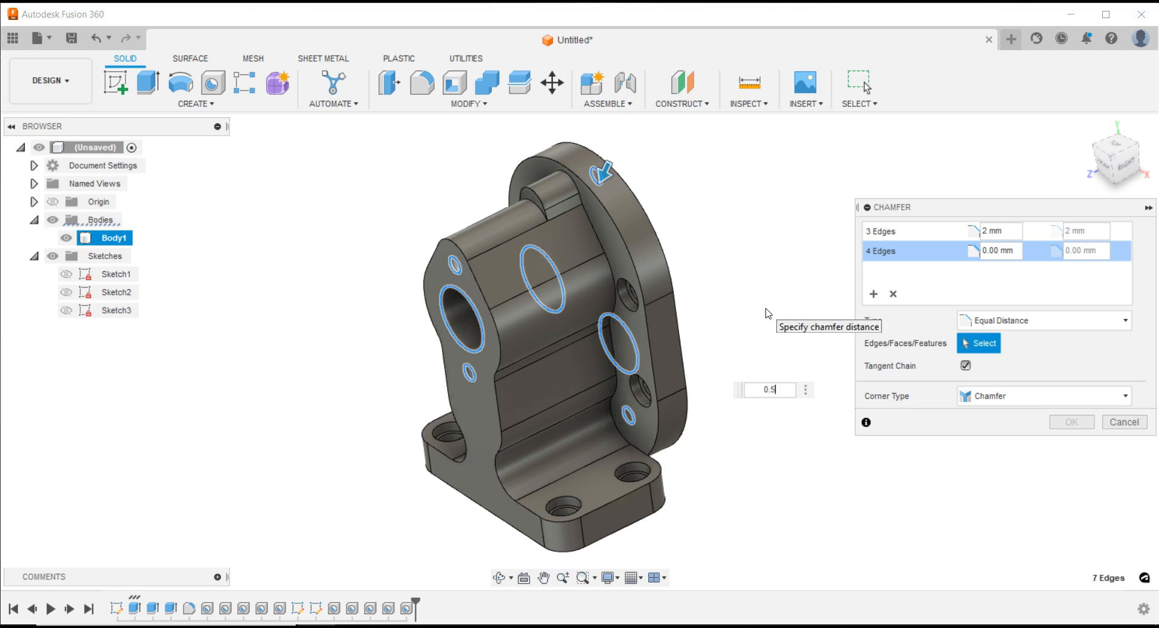
key("Return")
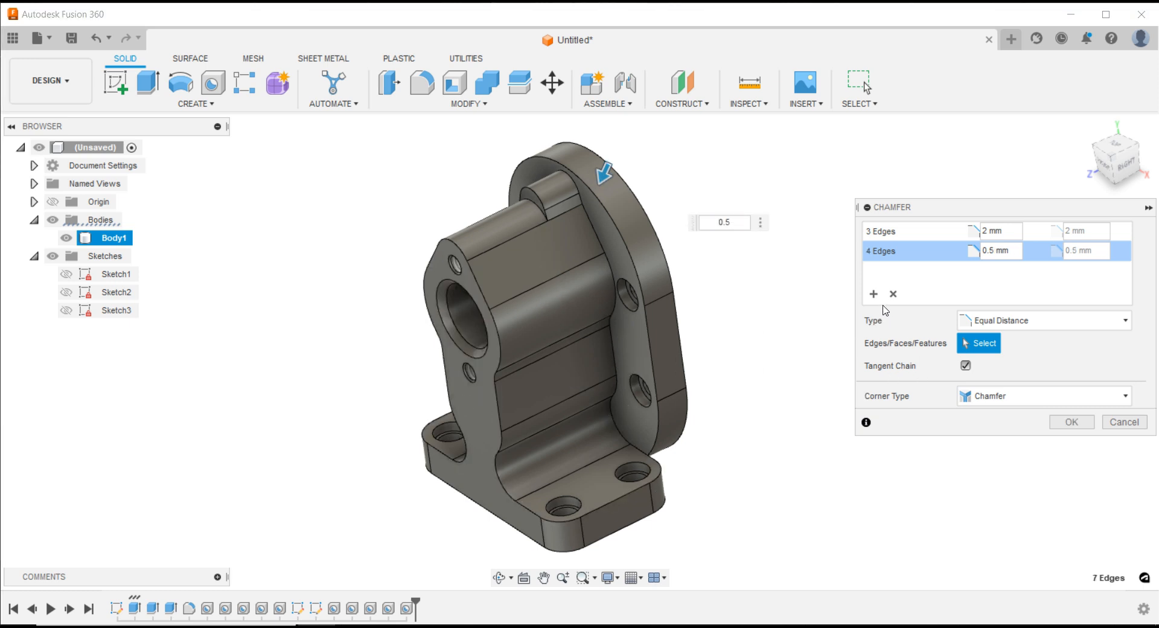
left_click(1063, 424)
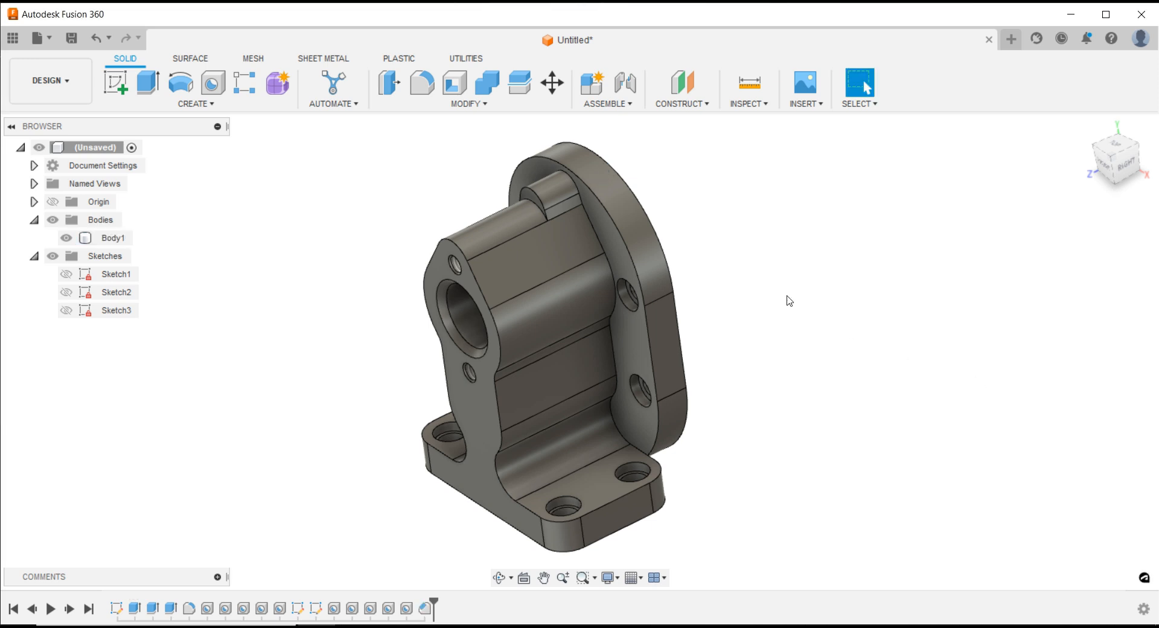
middle_click_drag(790, 300, 757, 297, "shift")
scroll(709, 288, "down", 5)
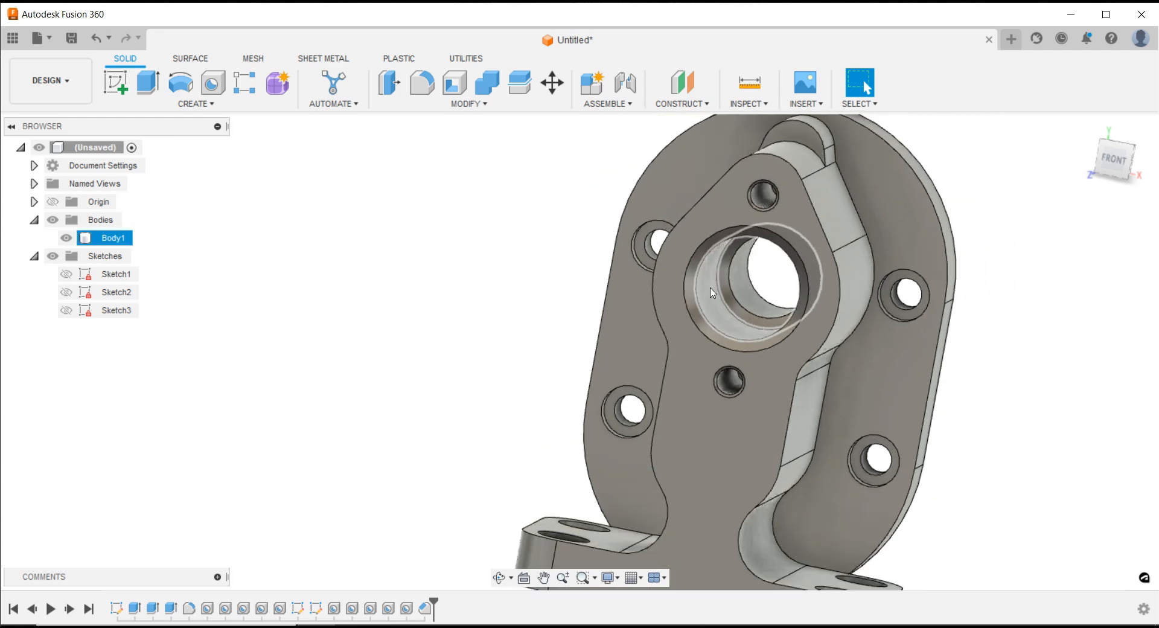
middle_click_drag(617, 267, 870, 479, "shift")
middle_click_drag(927, 509, 992, 520, "shift")
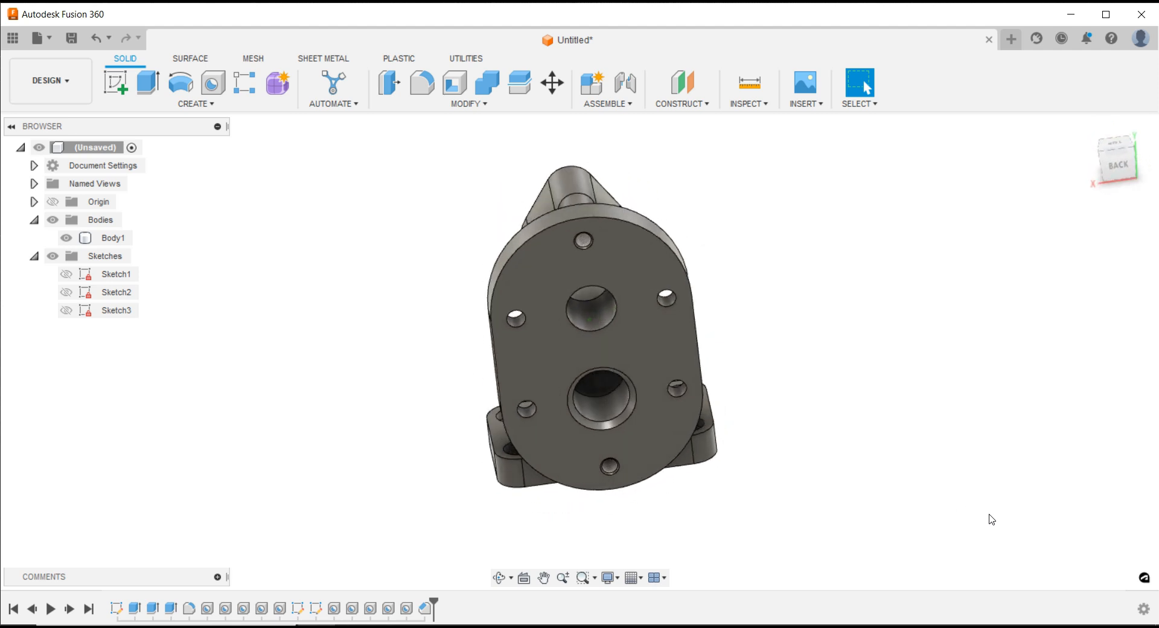